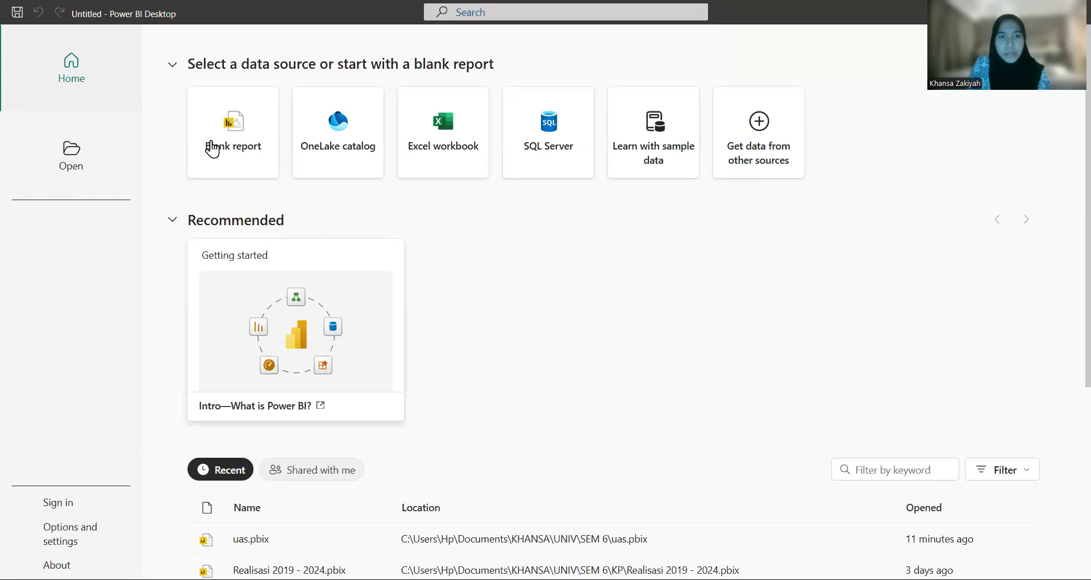
- Start a blank report and import the Sample - Superstore Excel workbook as its data source
{"action": "left_click", "coordinate": [212, 149]}
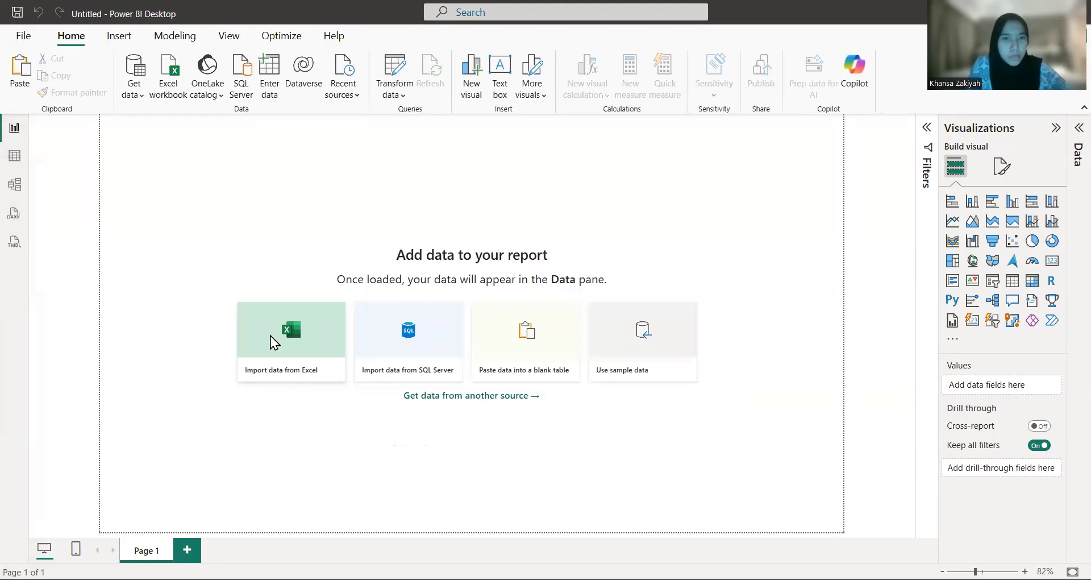
{"action": "left_click", "coordinate": [270, 336]}
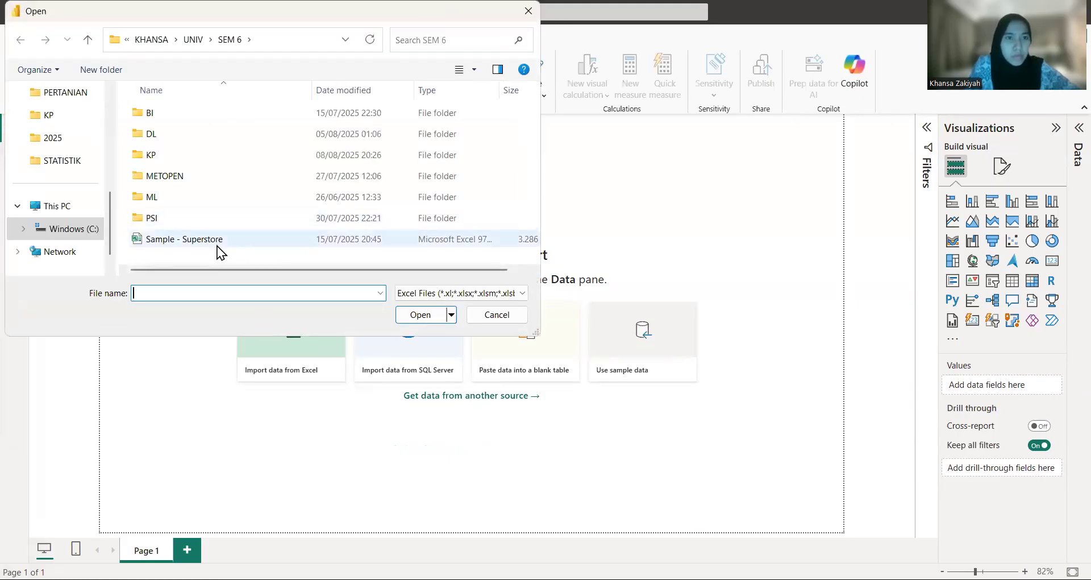
{"action": "left_click", "coordinate": [212, 244]}
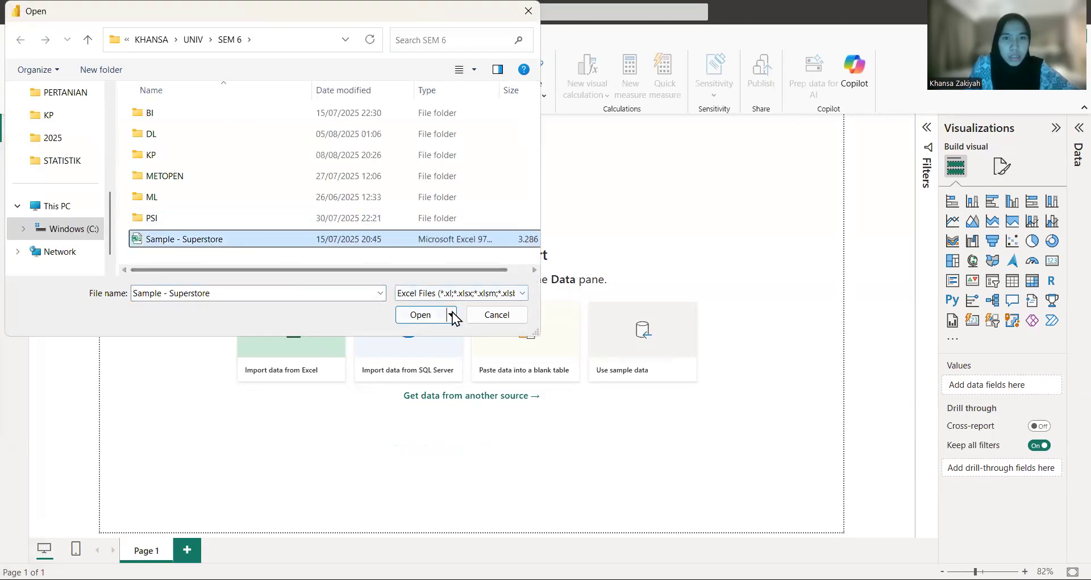
{"action": "left_click", "coordinate": [418, 319]}
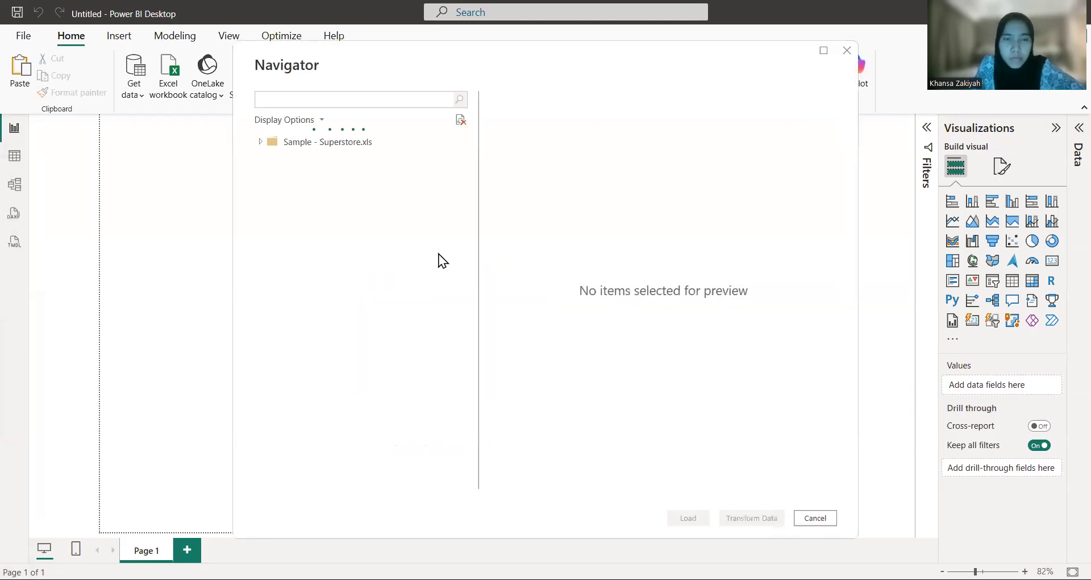
- Load the Orders, People and Returns tables from the Sample - Superstore workbook into the report
{"action": "left_click", "coordinate": [275, 142]}
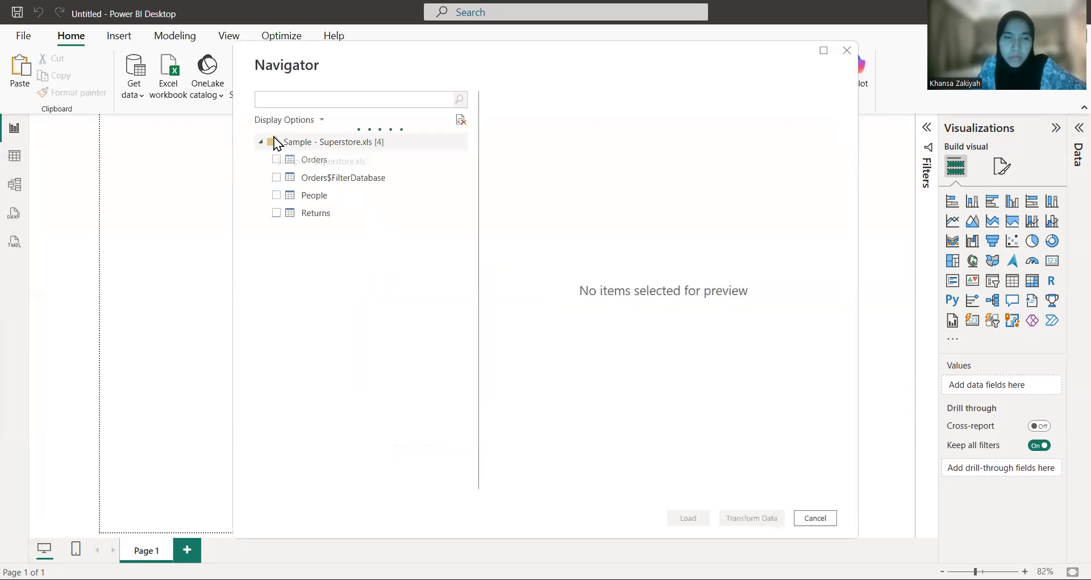
{"action": "left_click", "coordinate": [276, 160]}
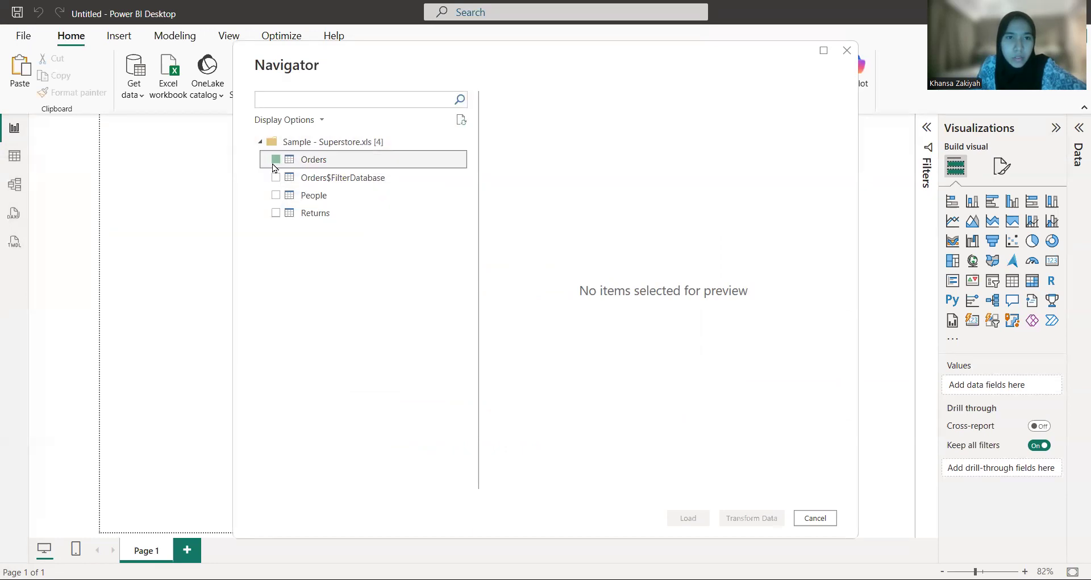
{"action": "left_click", "coordinate": [276, 195]}
{"action": "left_click", "coordinate": [276, 216]}
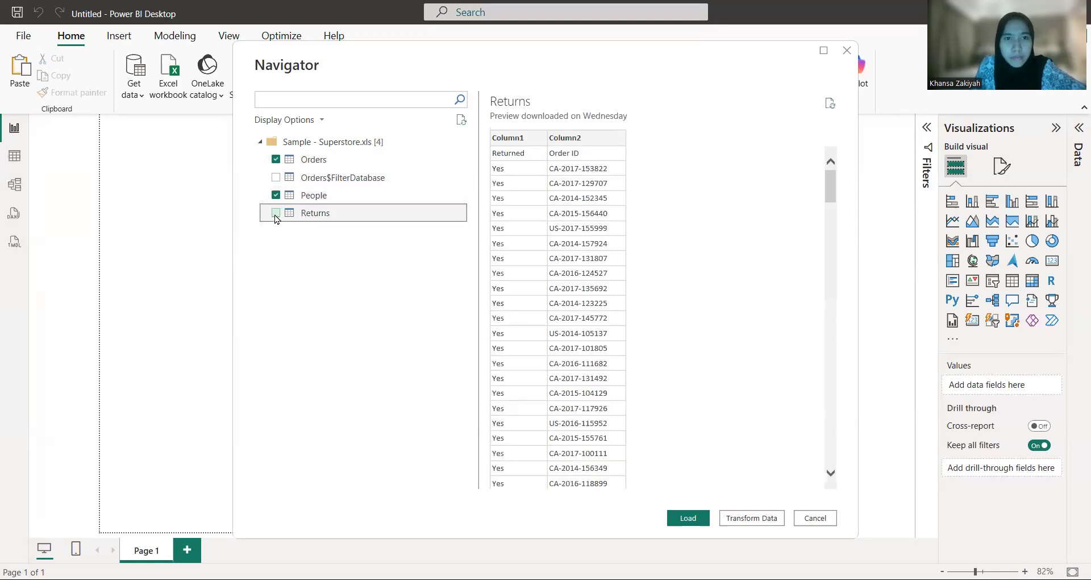
{"action": "left_click", "coordinate": [691, 518]}
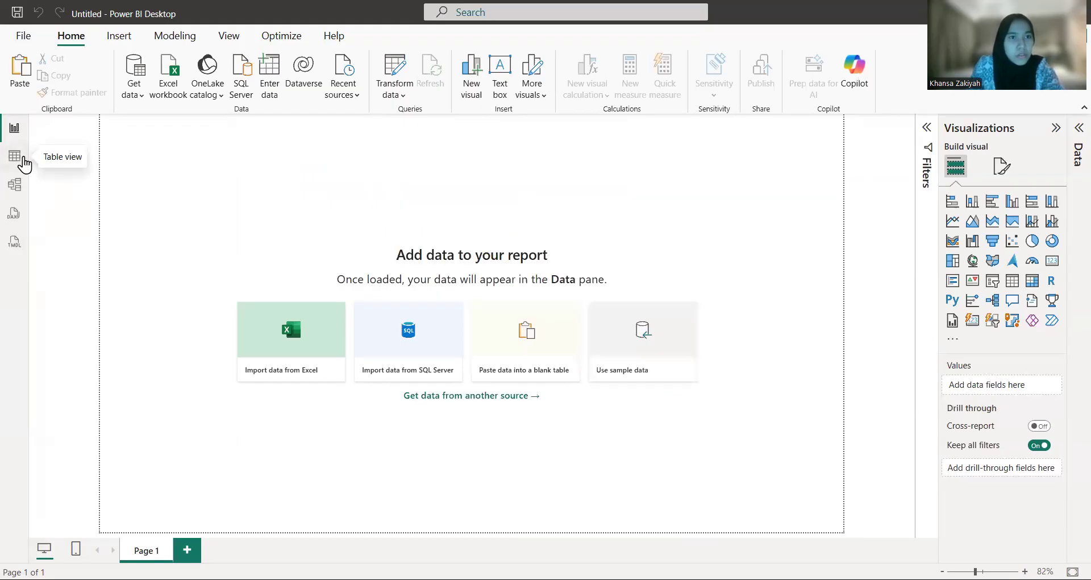
- Examine the rows and column headers of the Orders, People and Returns tables in Table view
{"action": "left_click", "coordinate": [14, 157]}
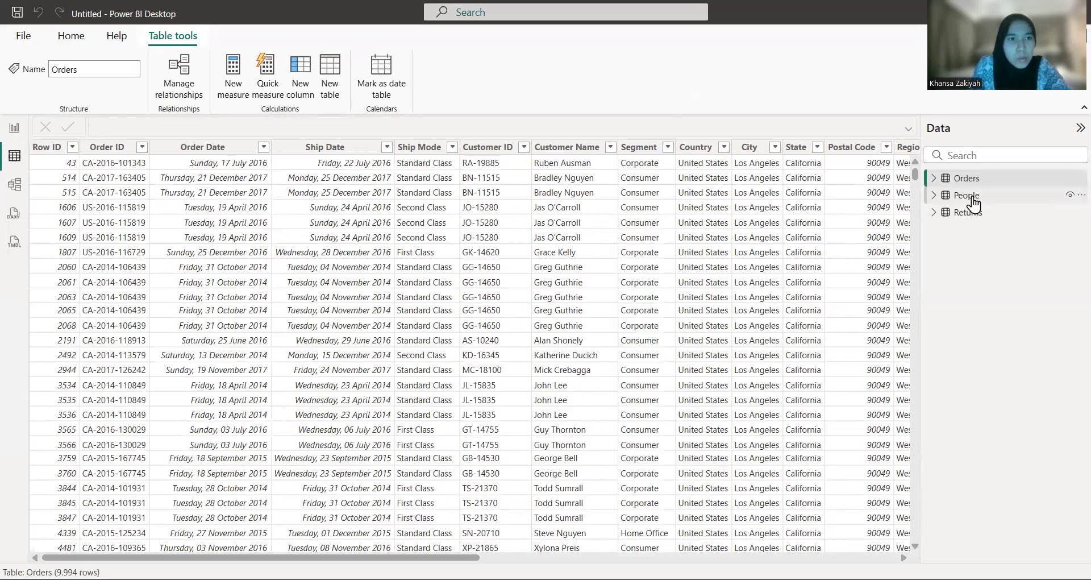
{"action": "left_click", "coordinate": [969, 197]}
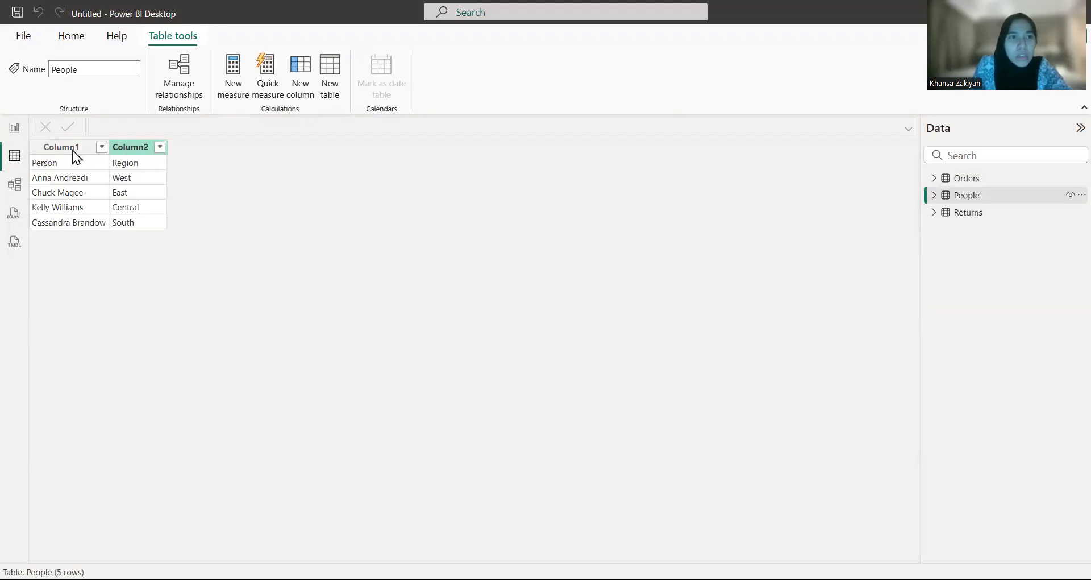
{"action": "left_click", "coordinate": [991, 213]}
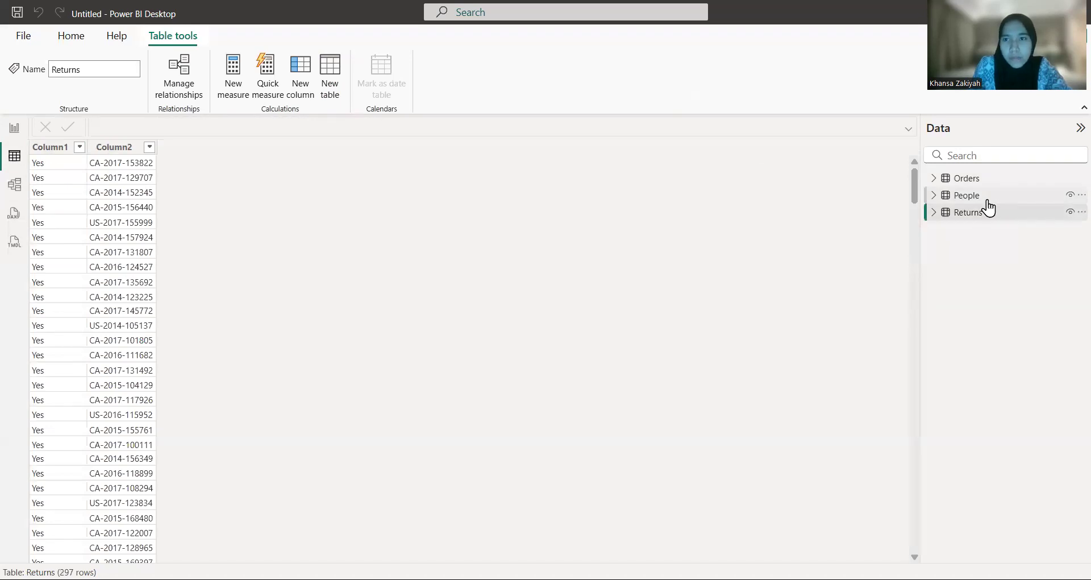
{"action": "left_click", "coordinate": [985, 197]}
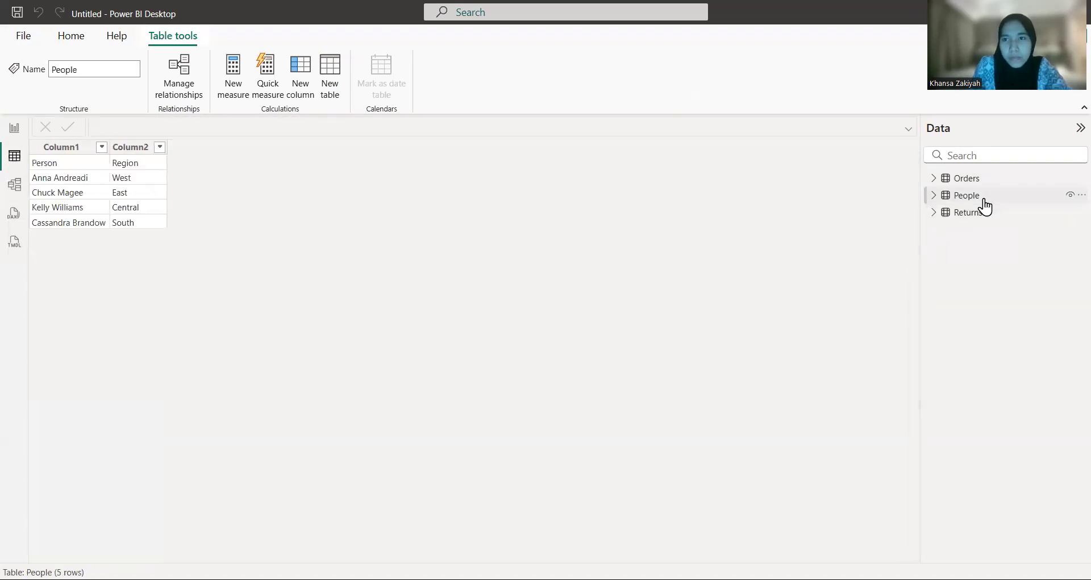
- Promote the first row to headers in the People and Returns queries, apply the changes, and check the Returns table
{"action": "left_click", "coordinate": [23, 35]}
{"action": "left_click", "coordinate": [23, 41]}
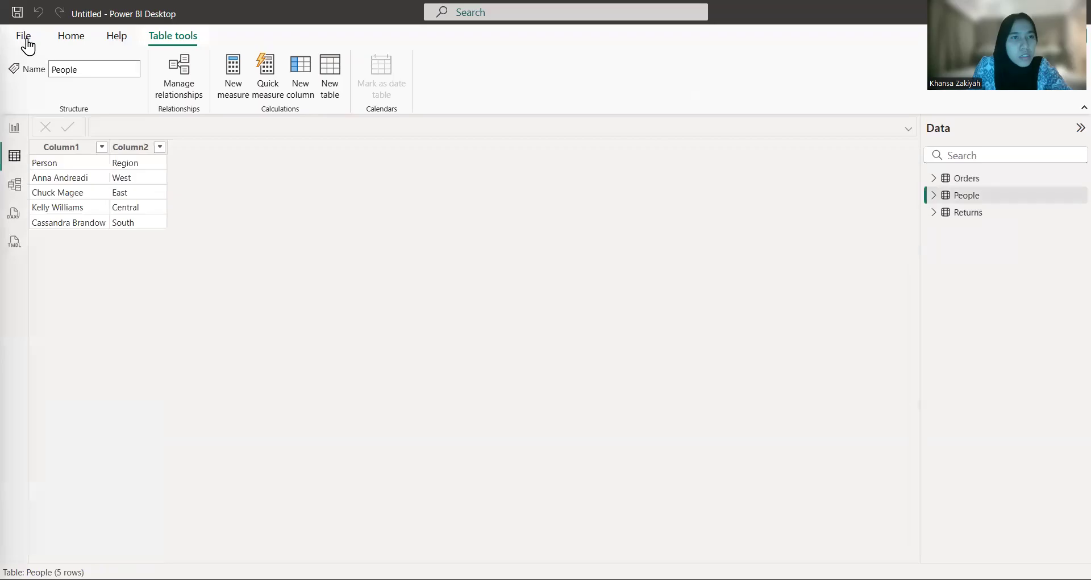
{"action": "left_click", "coordinate": [68, 39]}
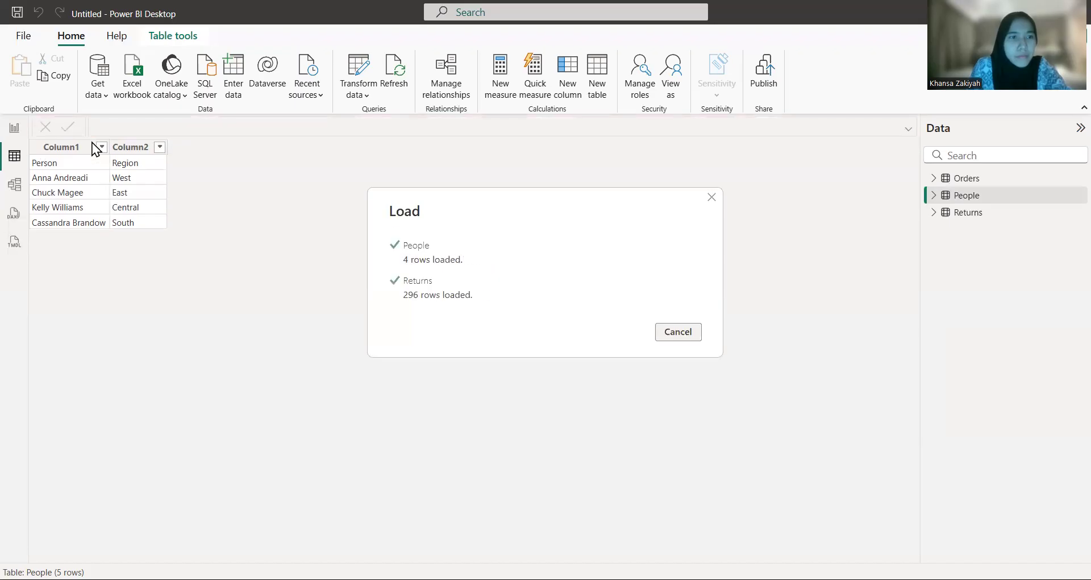
{"action": "left_click", "coordinate": [963, 215]}
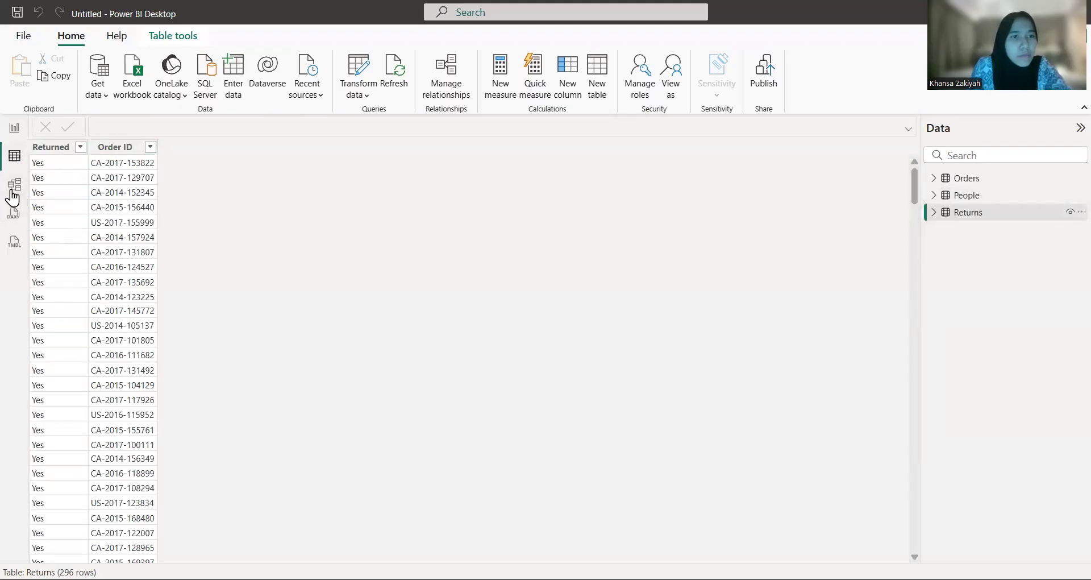
- Rearrange the People and Returns tables in Model view and create an active many-to-one relationship from Orders to Returns on Order ID
{"action": "left_click", "coordinate": [12, 193]}
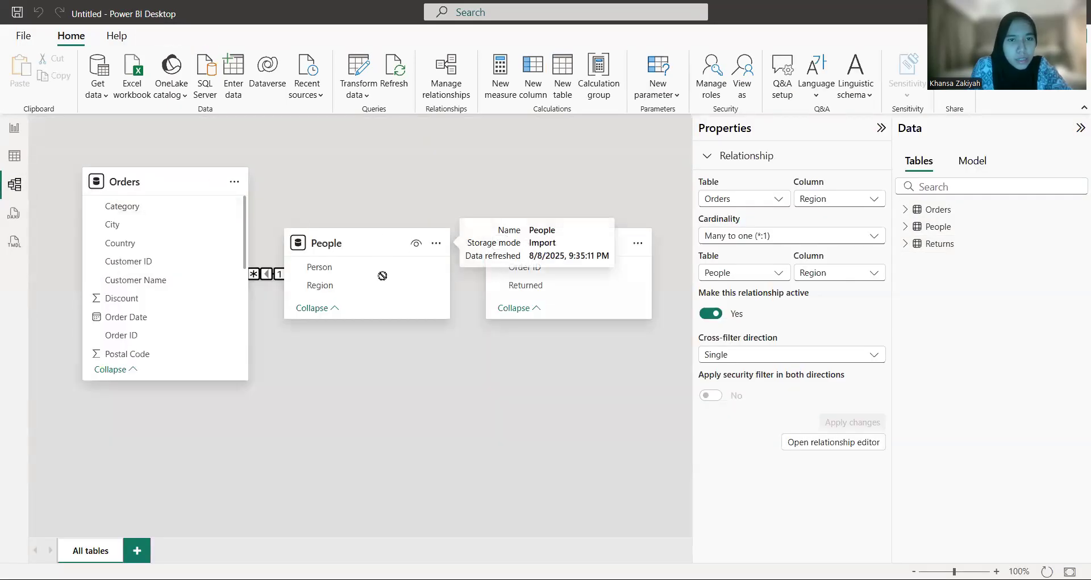
{"action": "left_click_drag", "start_coordinate": [382, 276], "coordinate": [388, 471]}
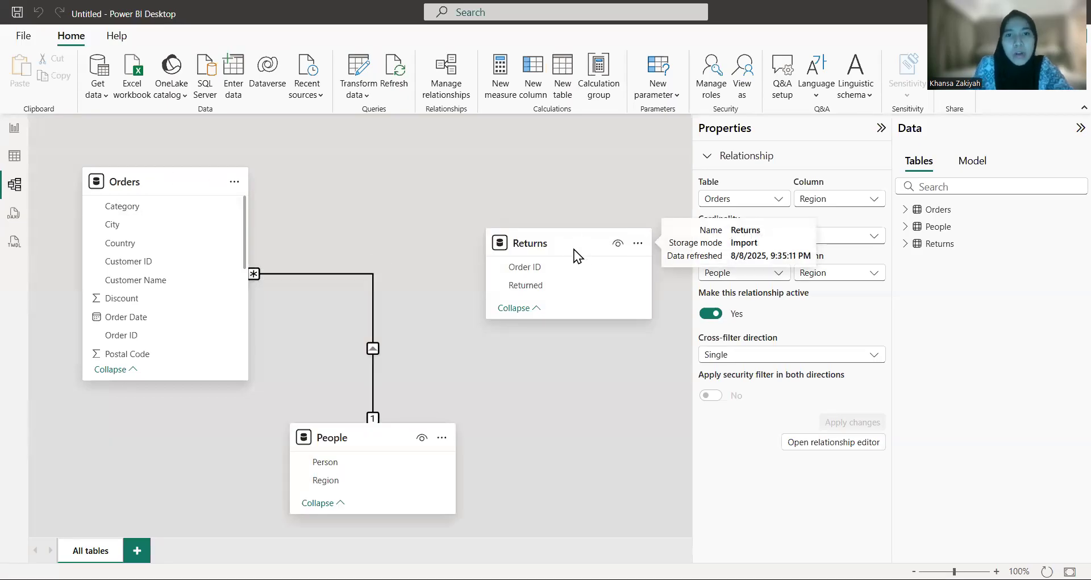
{"action": "left_click_drag", "start_coordinate": [571, 250], "coordinate": [552, 175]}
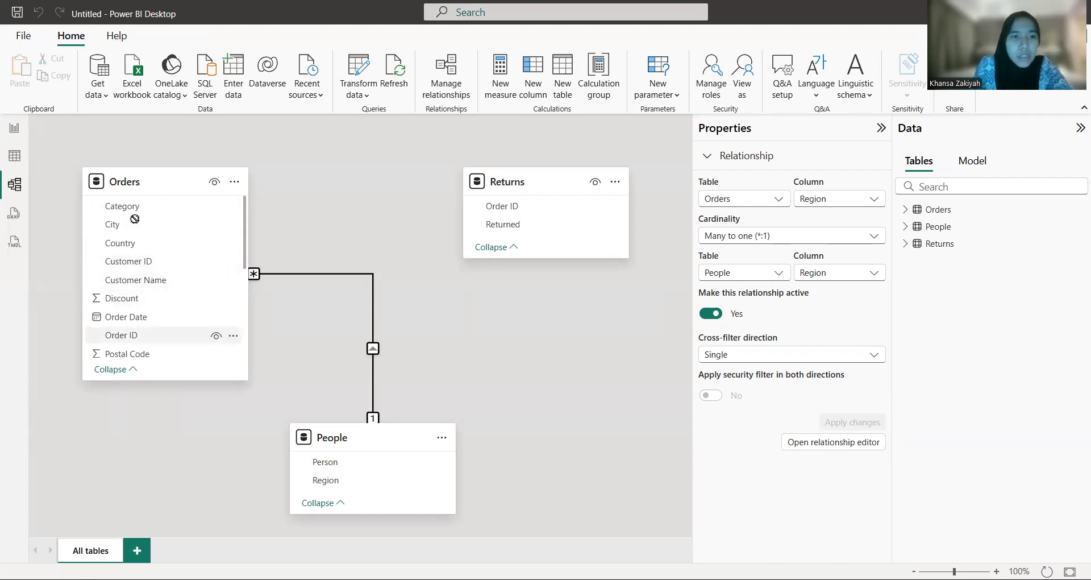
{"action": "left_click_drag", "start_coordinate": [245, 312], "coordinate": [526, 209]}
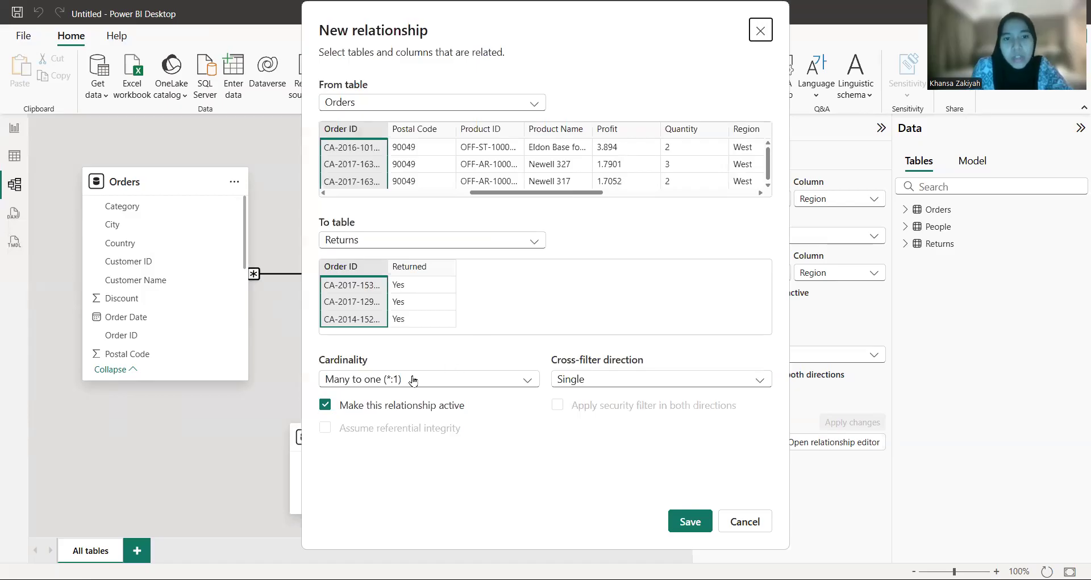
{"action": "left_click", "coordinate": [694, 516]}
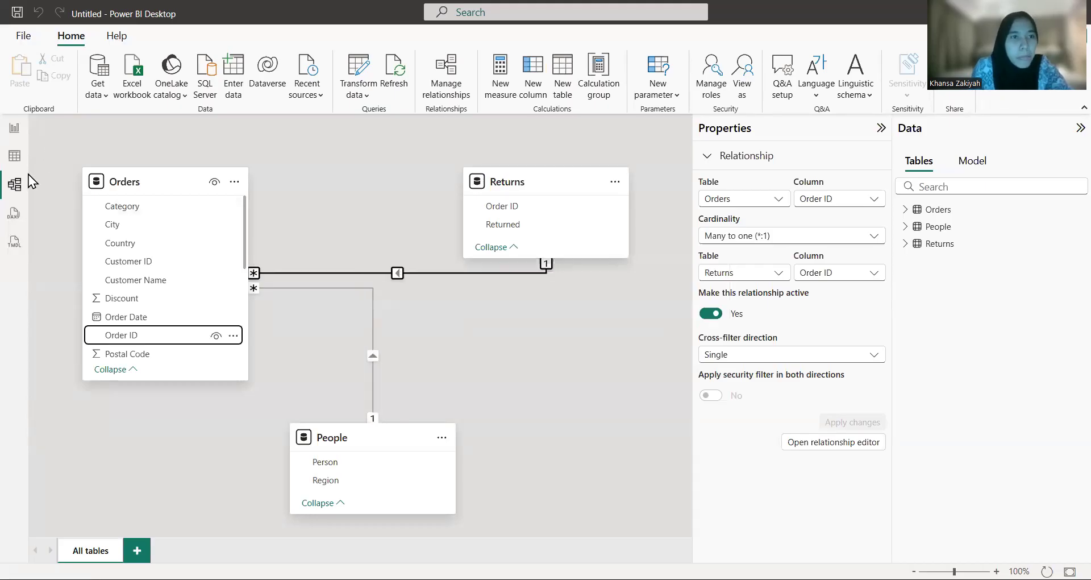
- Add a table visual to the report page with the Category and Quantity fields from Orders as its columns
{"action": "left_click", "coordinate": [15, 132]}
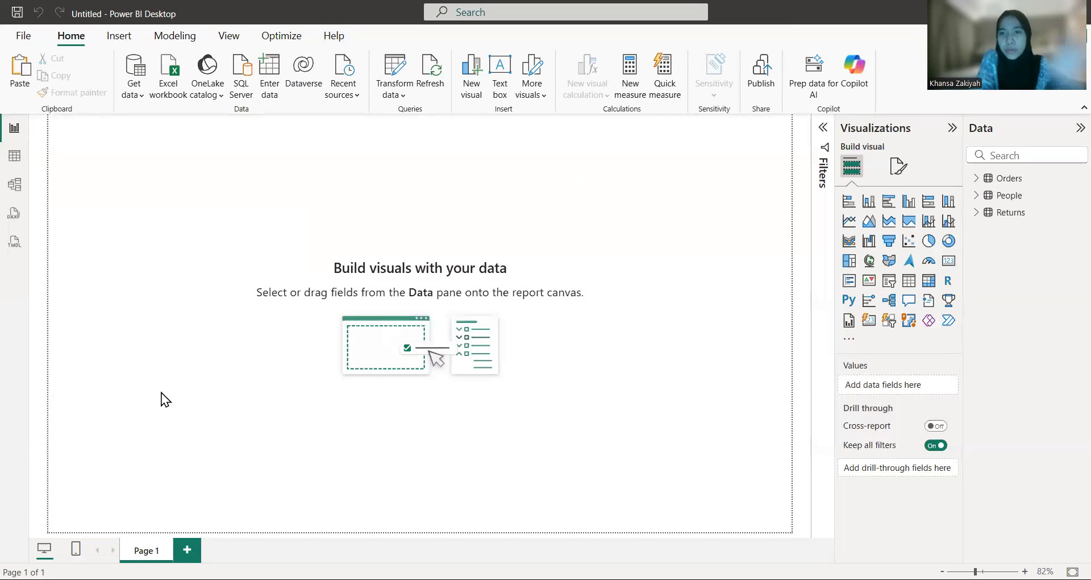
{"action": "left_click", "coordinate": [907, 281]}
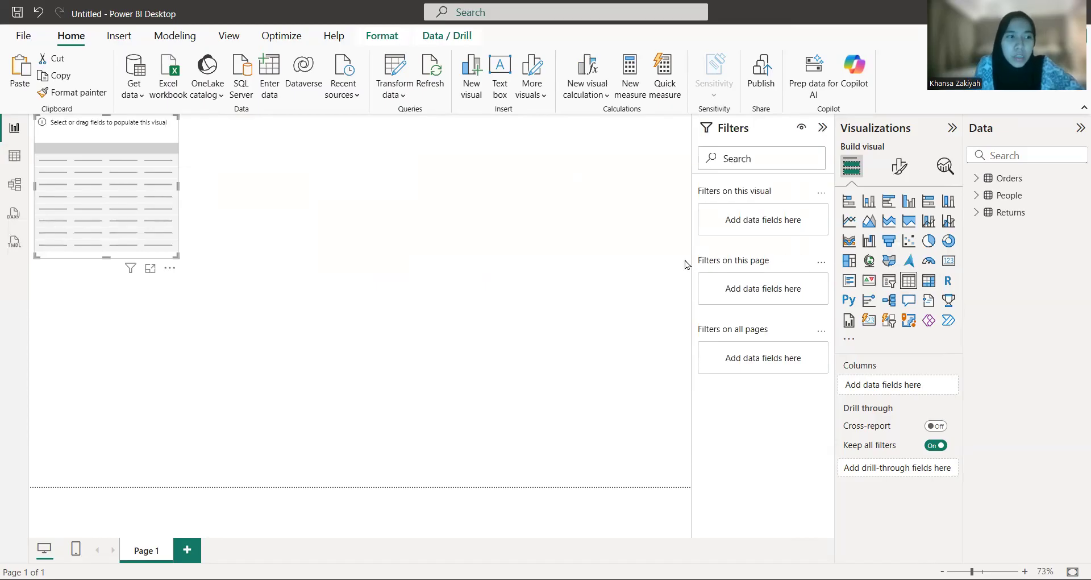
{"action": "left_click", "coordinate": [976, 179]}
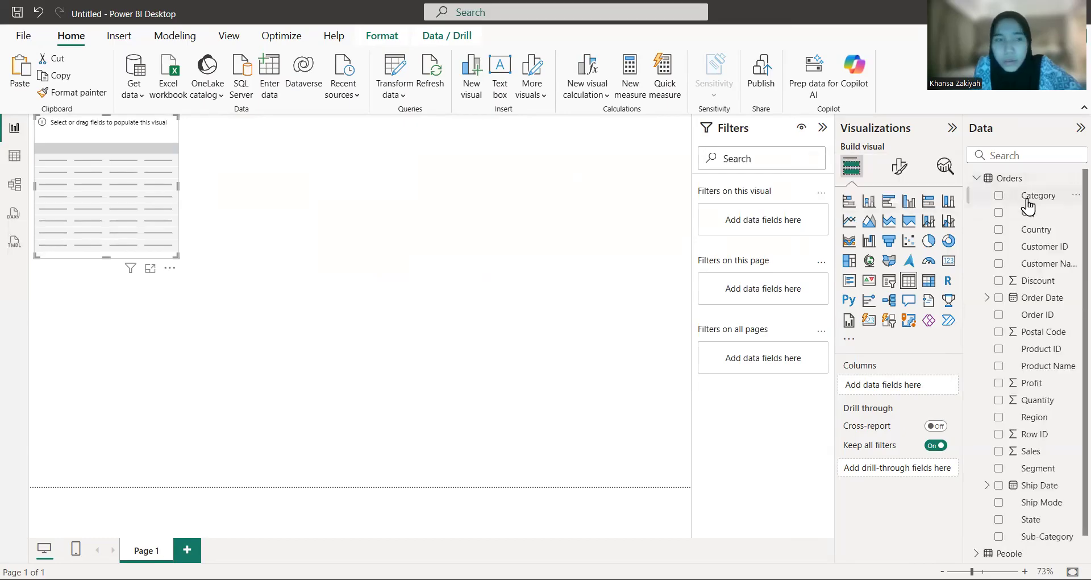
{"action": "left_click_drag", "start_coordinate": [1028, 207], "coordinate": [112, 207]}
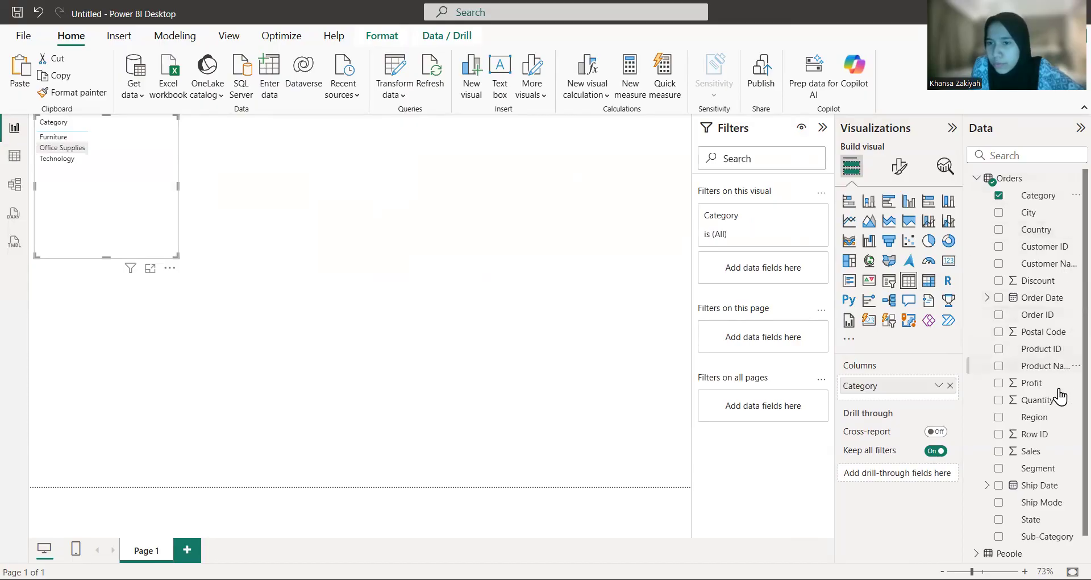
{"action": "left_click_drag", "start_coordinate": [1035, 402], "coordinate": [128, 196]}
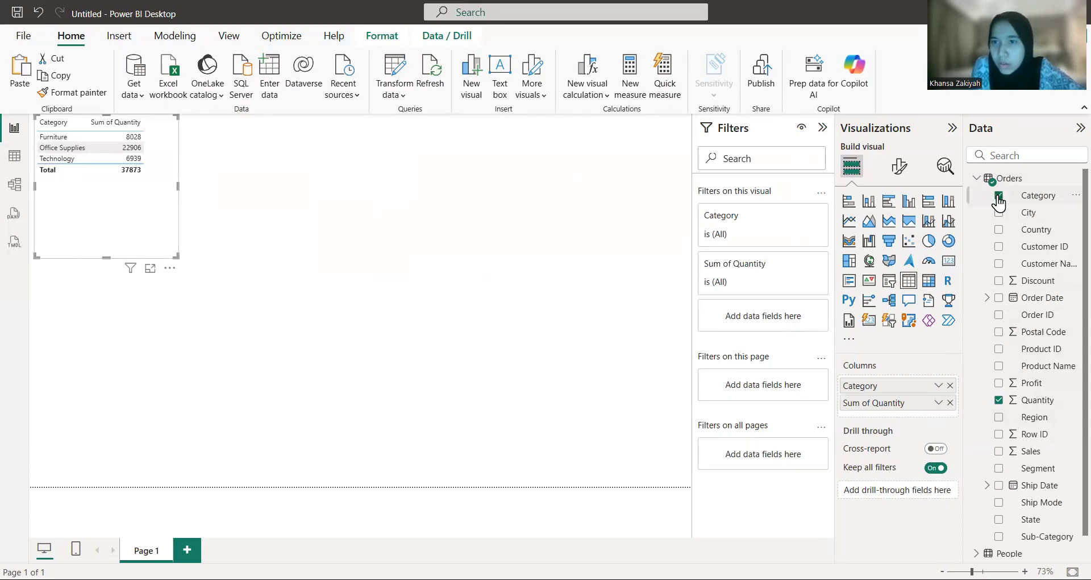
- Replace Category with Sub-Category as the first column of the table visual, ahead of Sum of Quantity
{"action": "left_click", "coordinate": [998, 196]}
{"action": "scroll", "coordinate": [1029, 341], "scroll_direction": "down", "scroll_amount": 1}
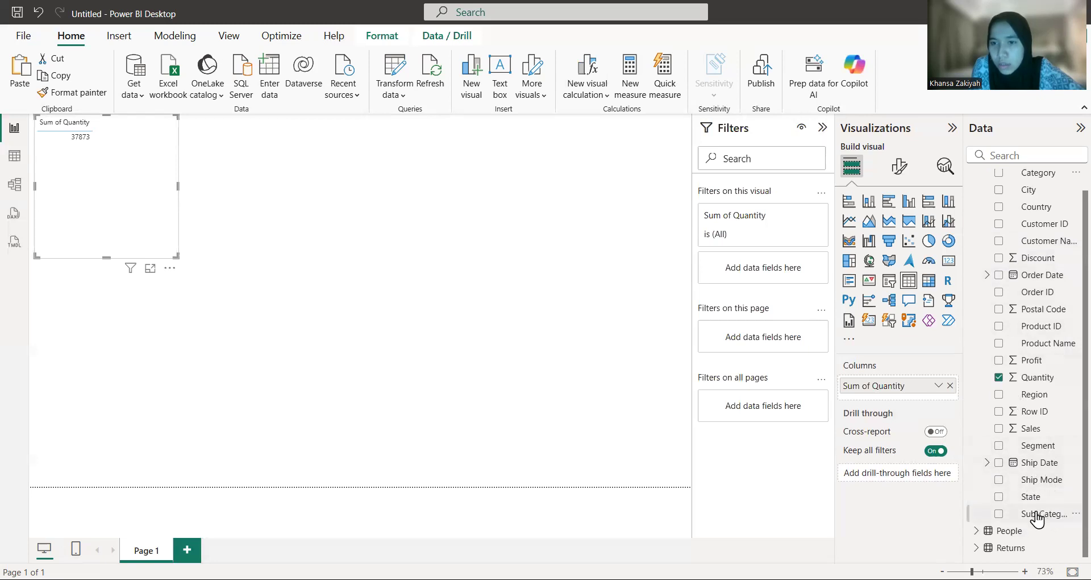
{"action": "left_click_drag", "start_coordinate": [944, 445], "coordinate": [907, 384]}
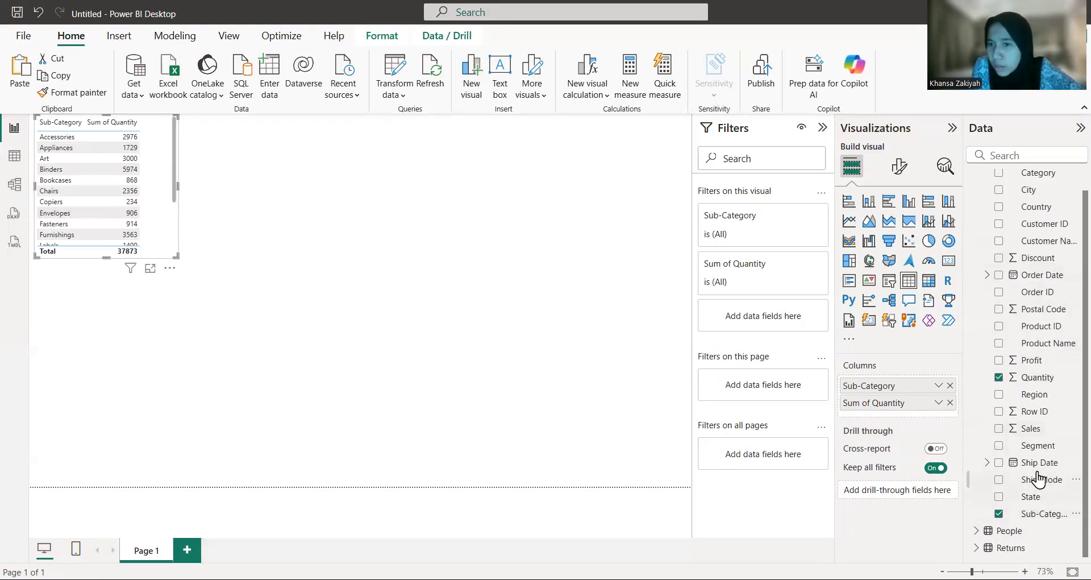
- Add Sales as the table visual's third column and widen the visual so that all three columns fit
{"action": "scroll", "coordinate": [1017, 298], "scroll_direction": "up", "scroll_amount": 1}
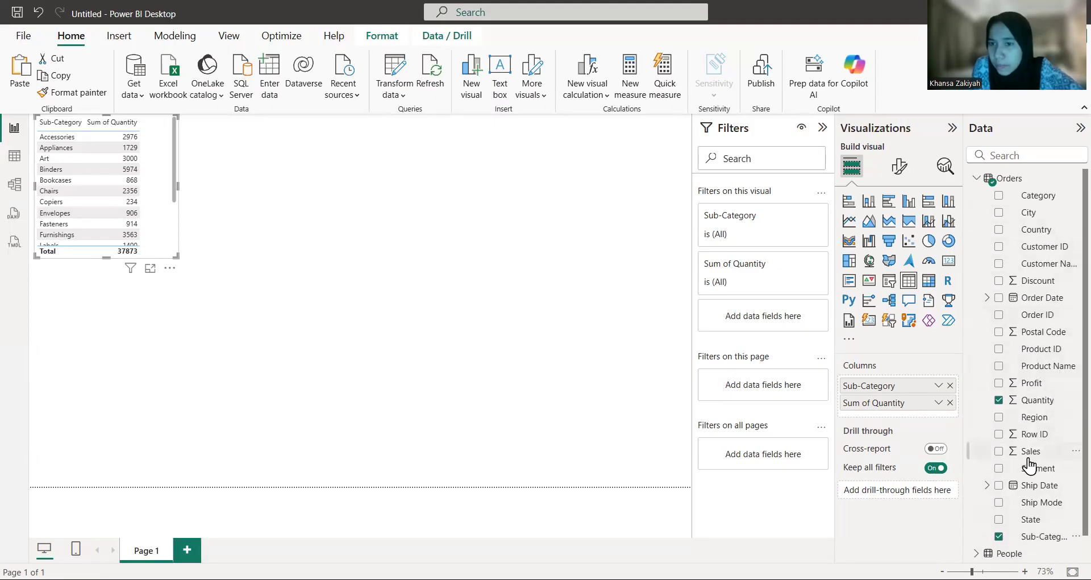
{"action": "left_click_drag", "start_coordinate": [1011, 460], "coordinate": [893, 421]}
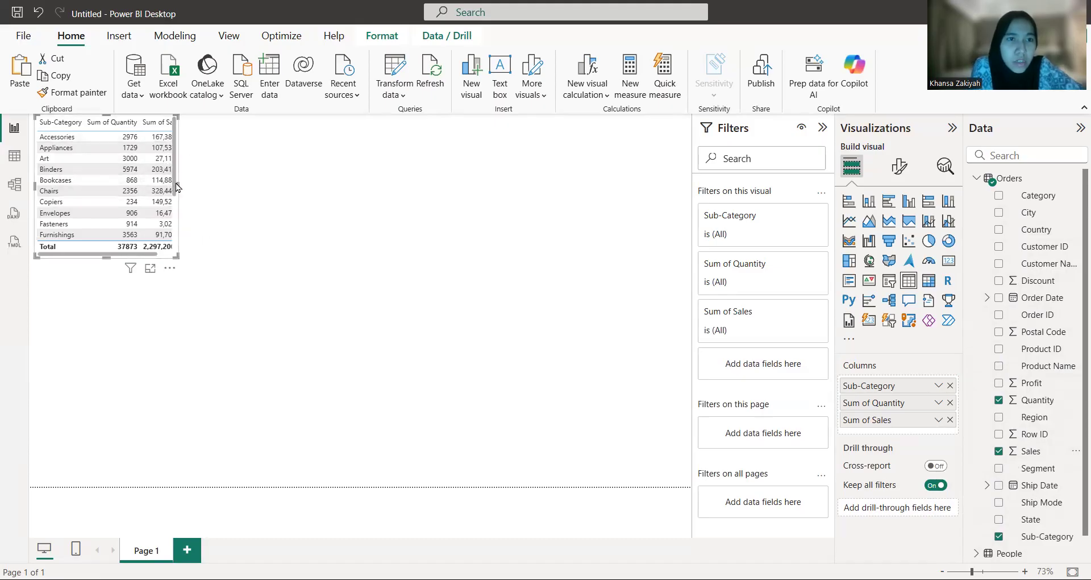
{"action": "left_click_drag", "start_coordinate": [178, 188], "coordinate": [269, 189]}
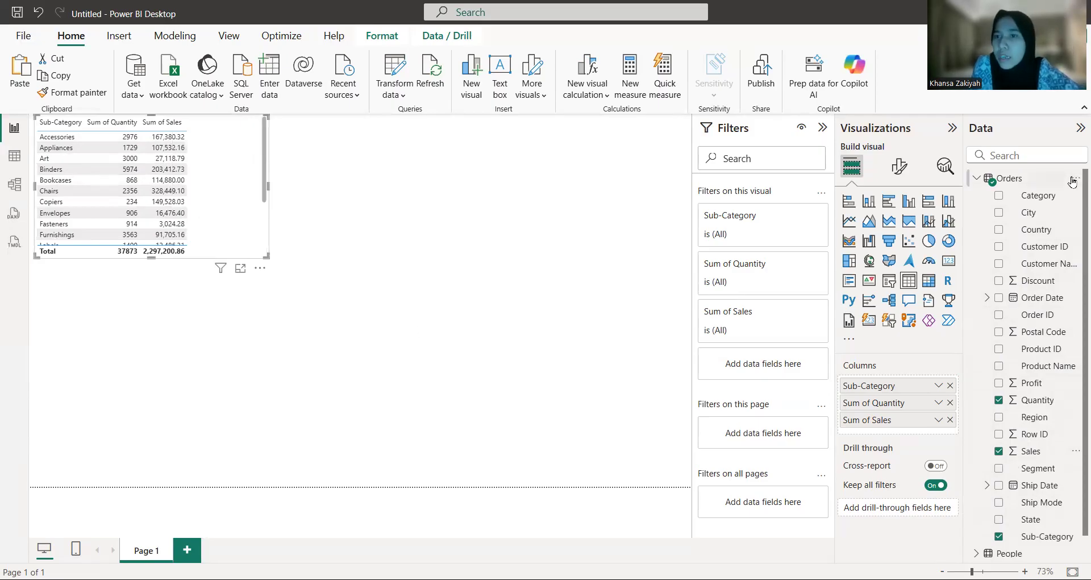
- Create a measure named Revenue in the Orders table and start its formula with SUMX over the Orders table
{"action": "left_click", "coordinate": [1071, 179]}
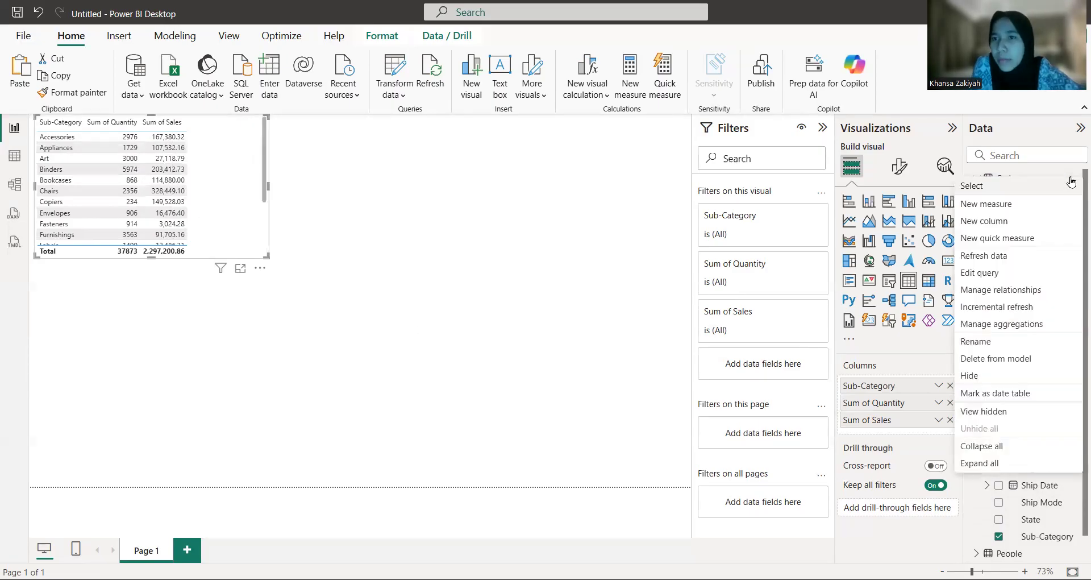
{"action": "left_click", "coordinate": [1017, 206]}
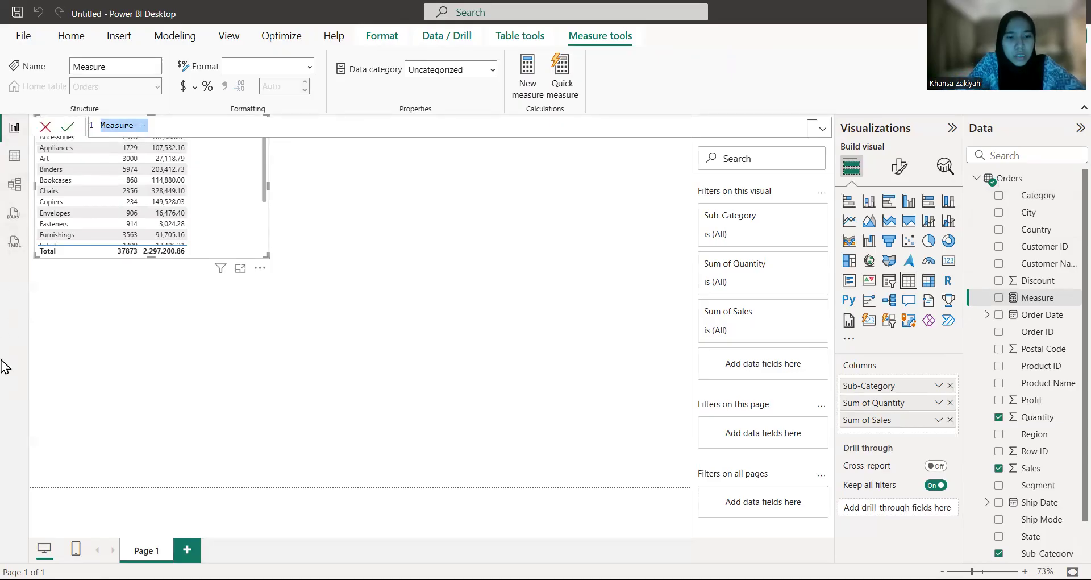
{"action": "type", "text": "Revenue ="}
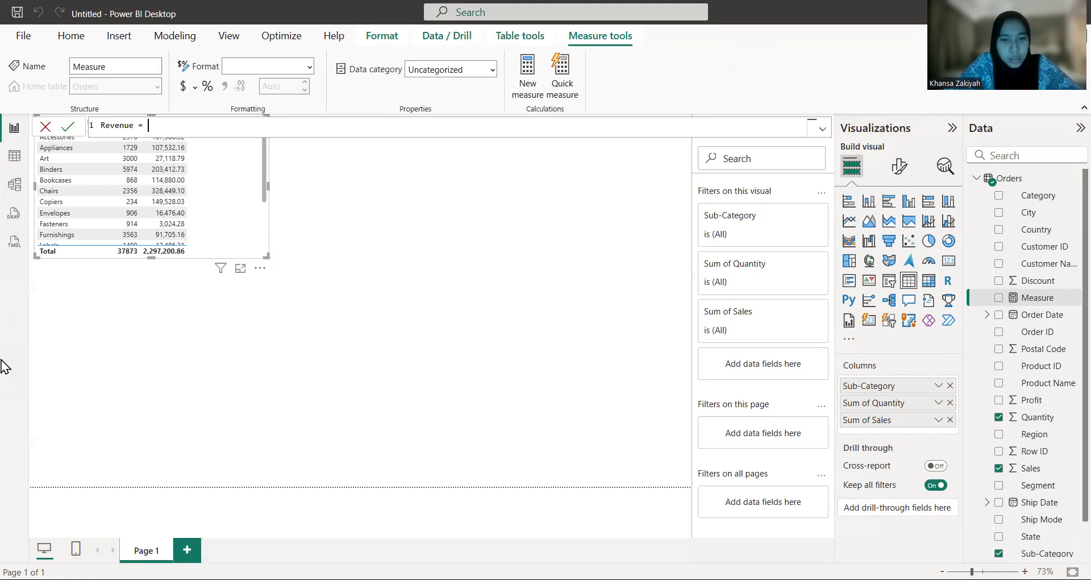
{"action": "type", "text": " SUMX"}
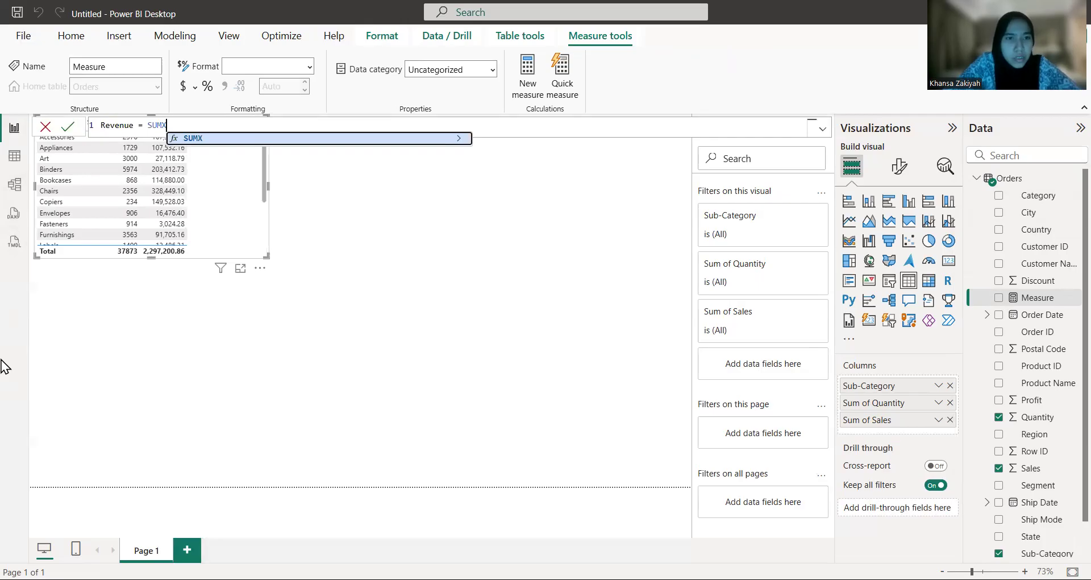
{"action": "type", "text": "("}
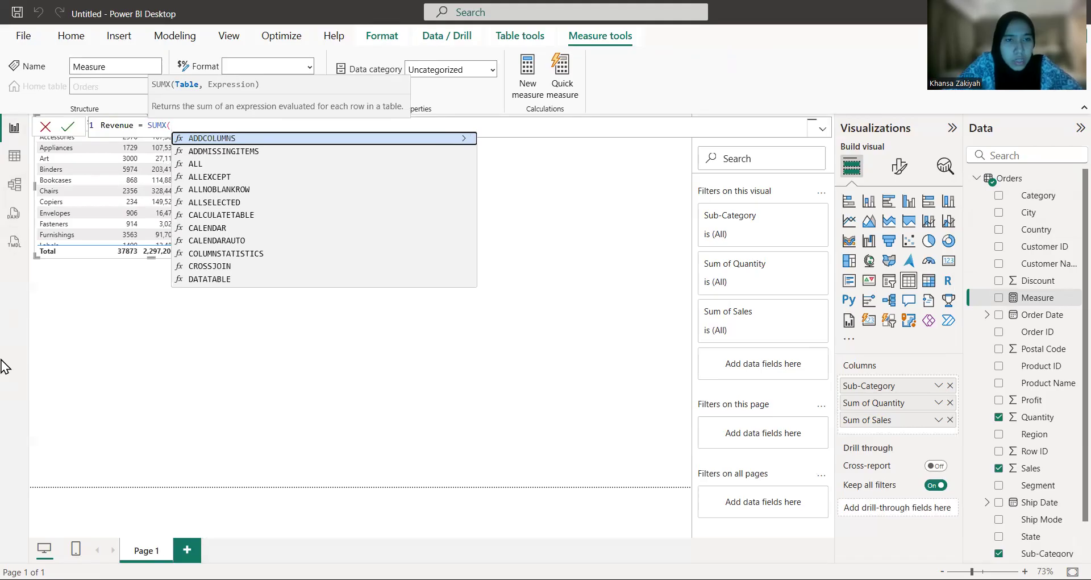
{"action": "type", "text": "oR"}
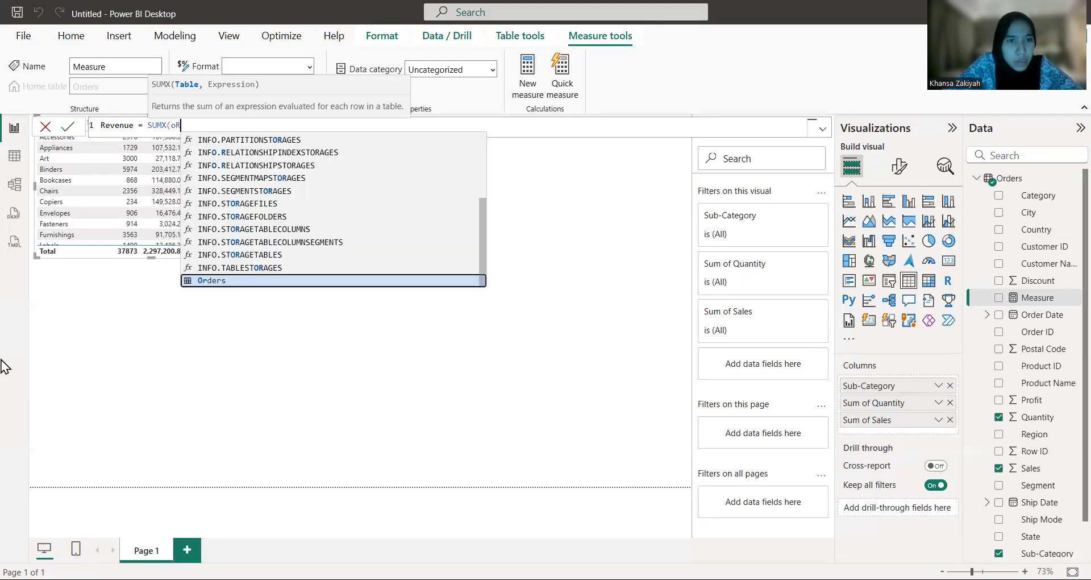
{"action": "key", "text": "Down"}
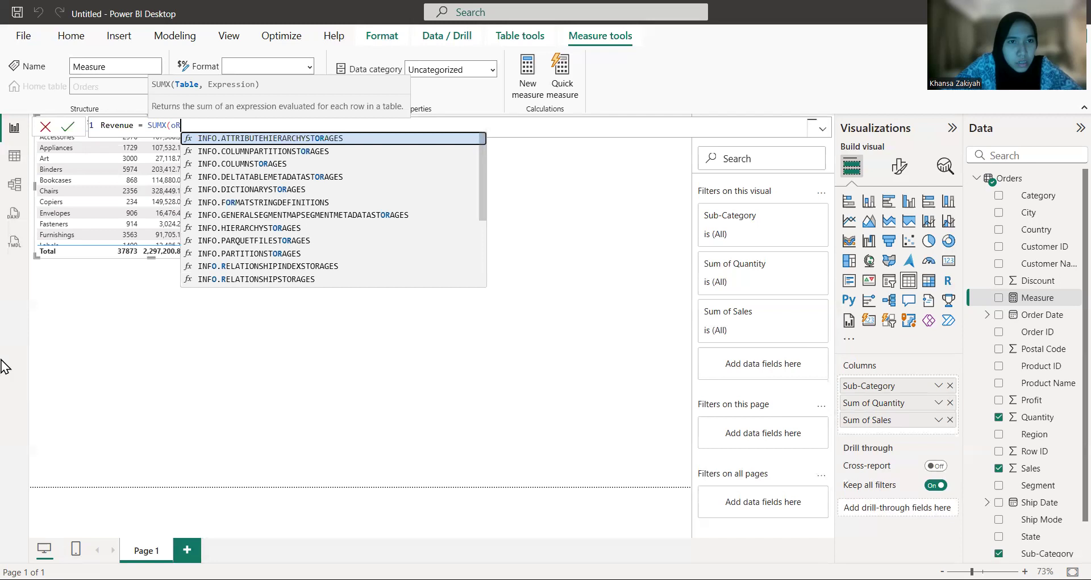
{"action": "key", "text": "Up"}
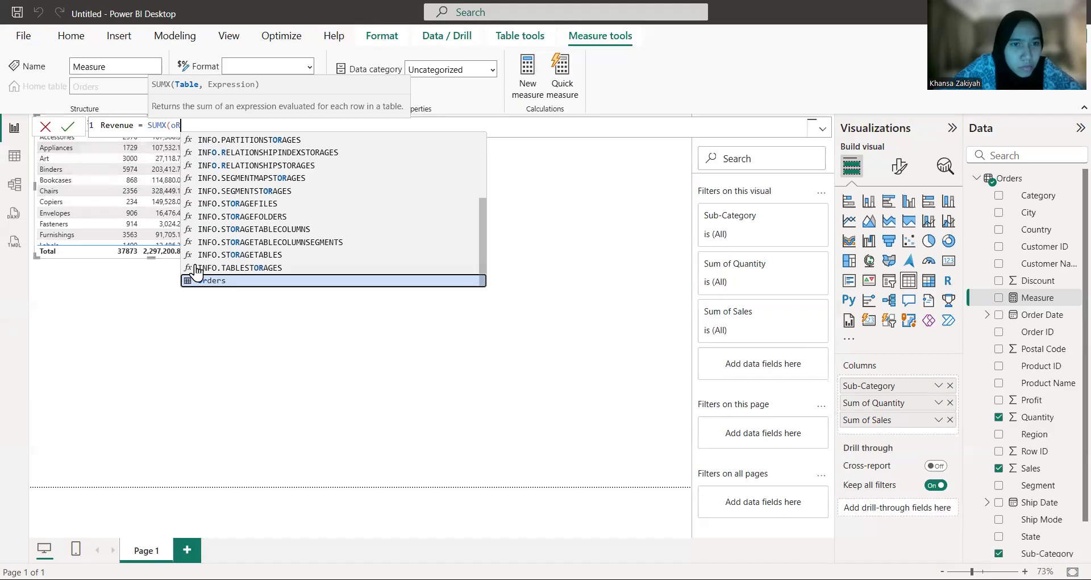
{"action": "key", "text": "Tab"}
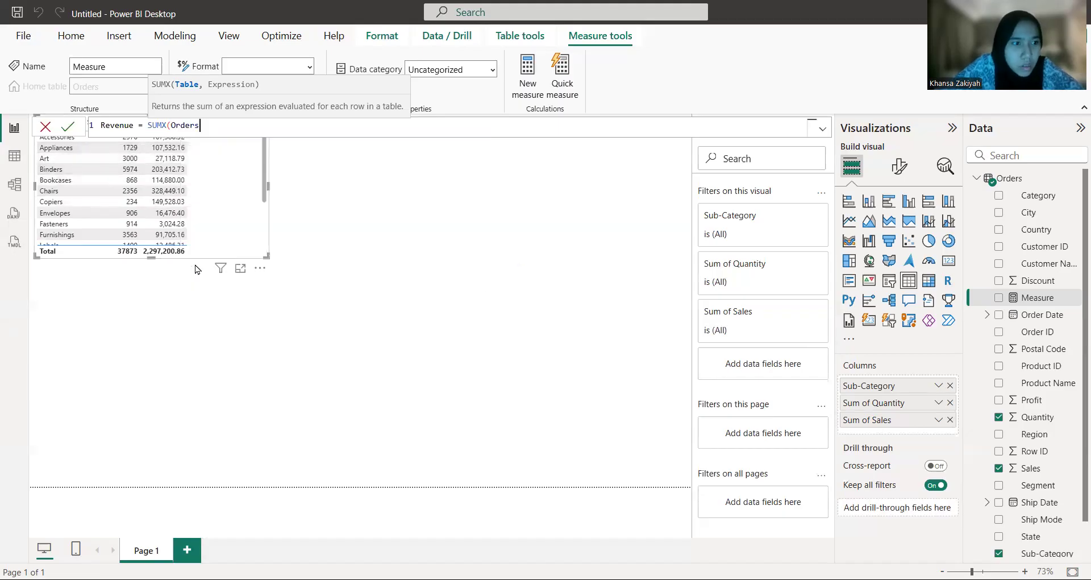
- Begin the SUMX expression of the Revenue measure with Orders[Quantity] followed by the multiplication operator
{"action": "type", "text": ","}
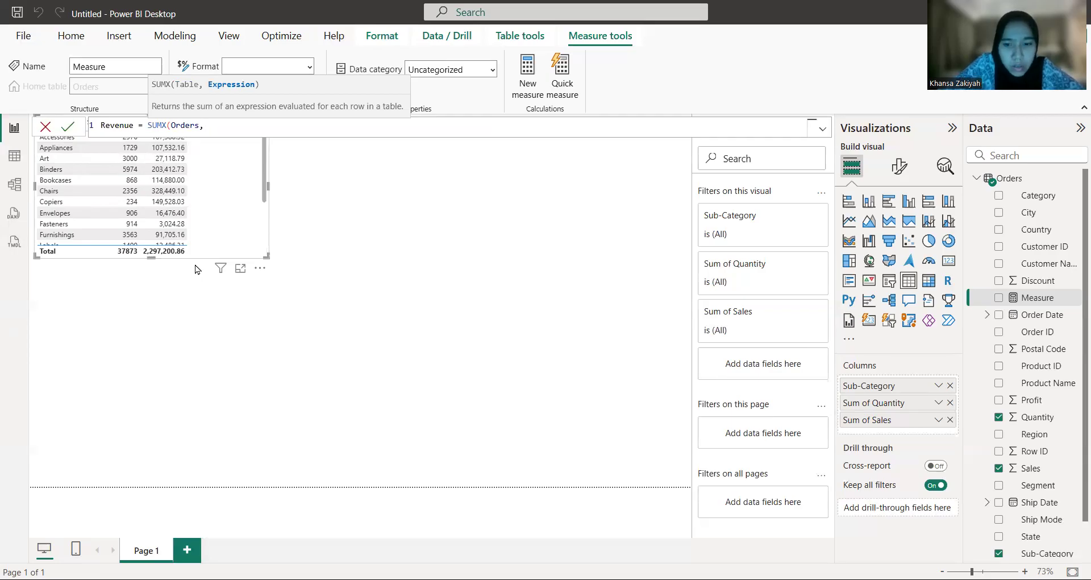
{"action": "type", "text": " oR"}
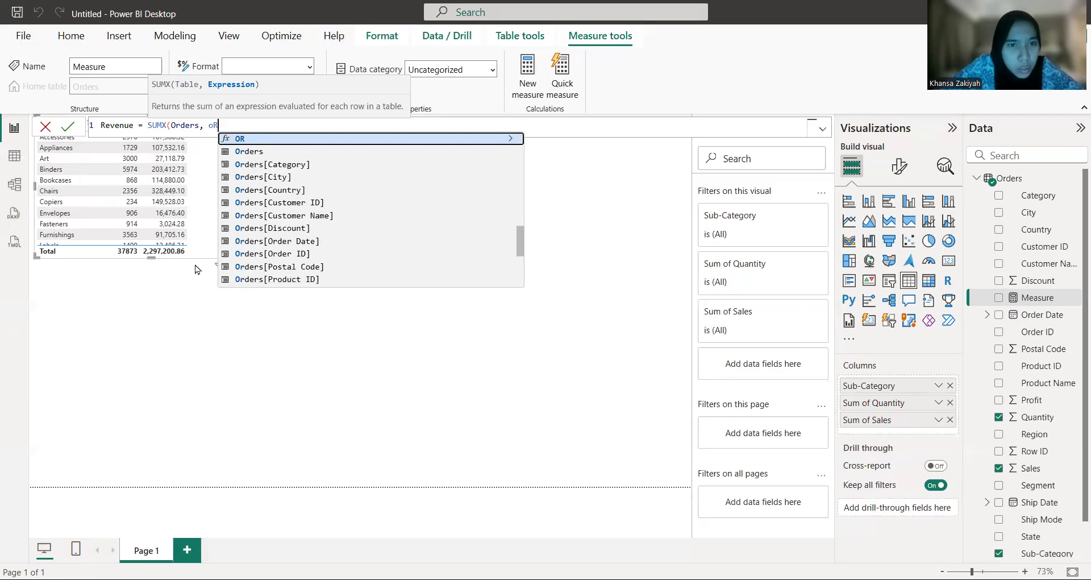
{"action": "key", "text": "Down"}
{"action": "key", "text": "Down"}
{"action": "key", "text": "Down"}
{"action": "key", "text": "Down"}
{"action": "key", "text": "Down"}
{"action": "key", "text": "Down"}
{"action": "key", "text": "Down"}
{"action": "key", "text": "Down"}
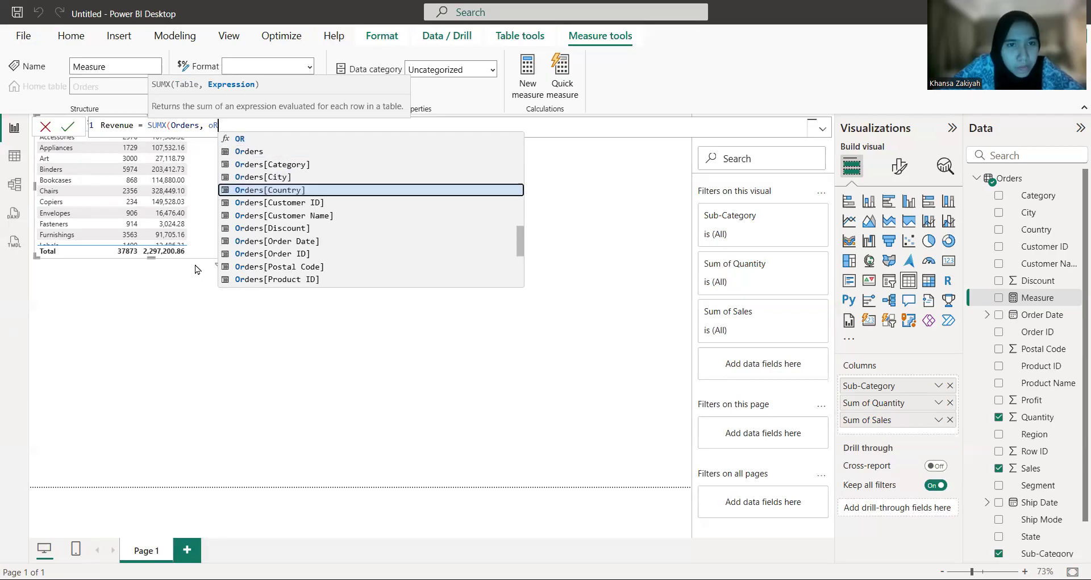
{"action": "key", "text": "Down"}
{"action": "key", "text": "Down"}
{"action": "key", "text": "Down"}
{"action": "key", "text": "Down"}
{"action": "key", "text": "Down"}
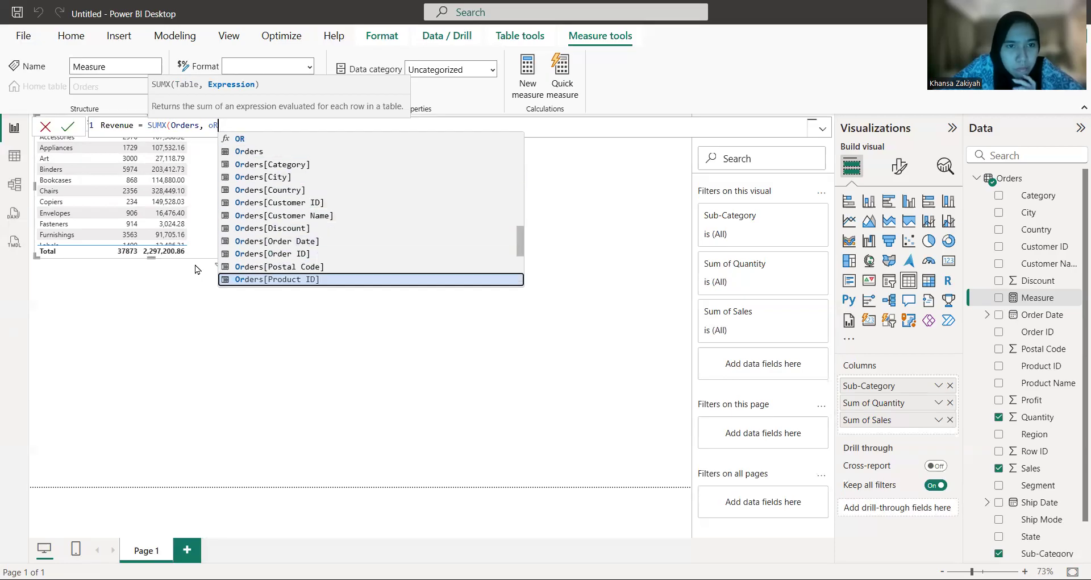
{"action": "key", "text": "Down"}
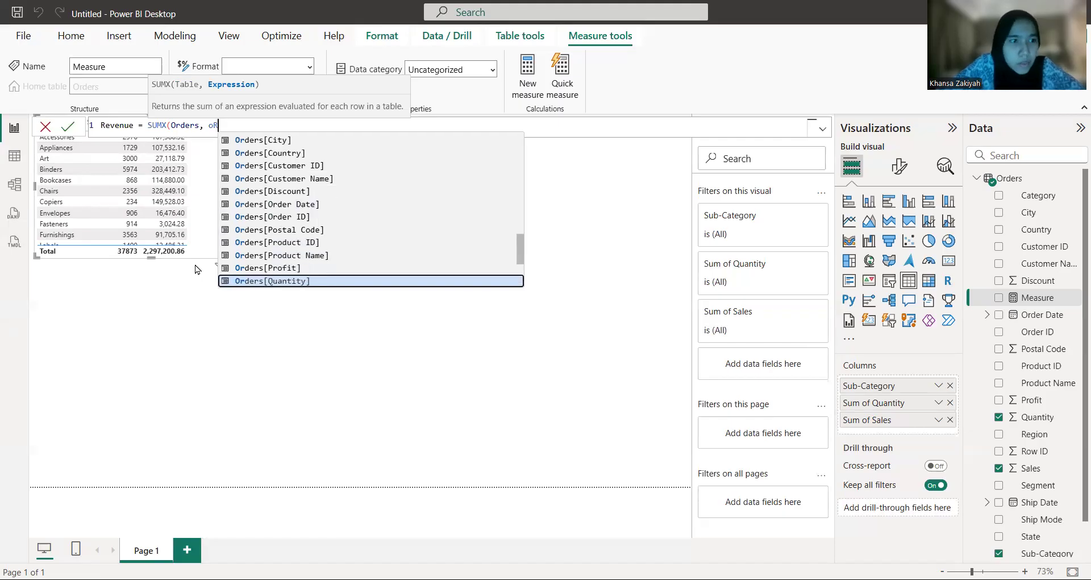
{"action": "key", "text": "Tab"}
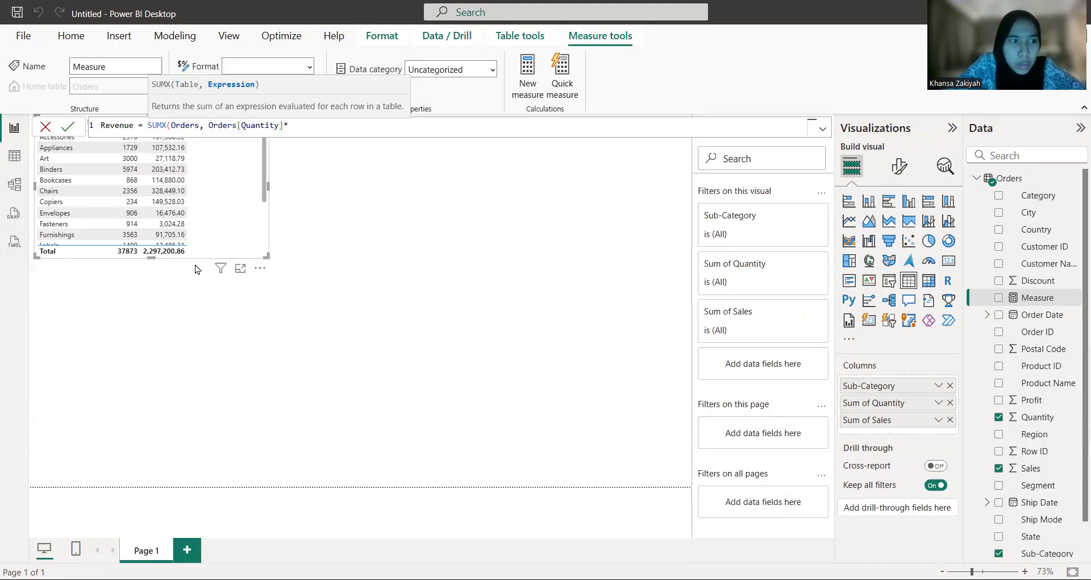
- Complete the Revenue formula with Orders[Sales] as the second factor and commit the measure
{"action": "type", "text": "oRDER"}
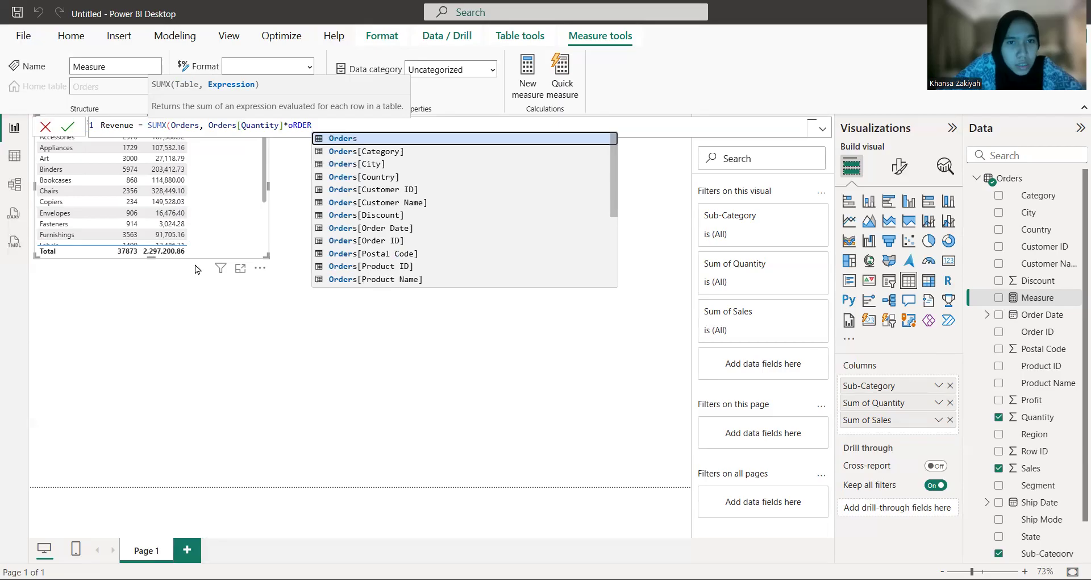
{"action": "key", "text": "Down"}
{"action": "key", "text": "Down"}
{"action": "key", "text": "Down"}
{"action": "key", "text": "Down"}
{"action": "key", "text": "Down"}
{"action": "key", "text": "Down"}
{"action": "key", "text": "Down"}
{"action": "key", "text": "Down"}
{"action": "key", "text": "Down"}
{"action": "key", "text": "Down"}
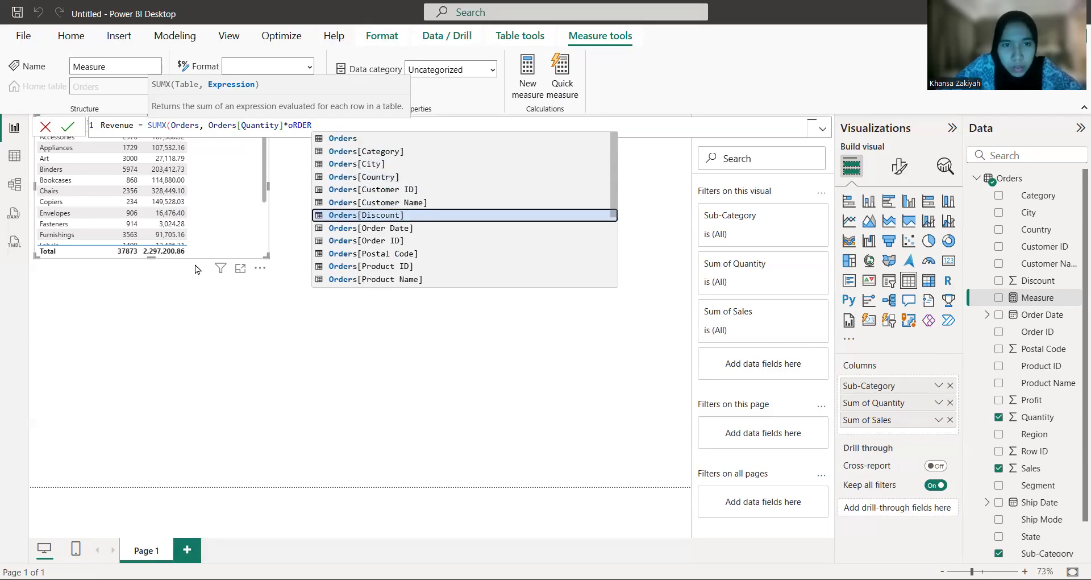
{"action": "key", "text": "Down"}
{"action": "key", "text": "Down"}
{"action": "key", "text": "Down"}
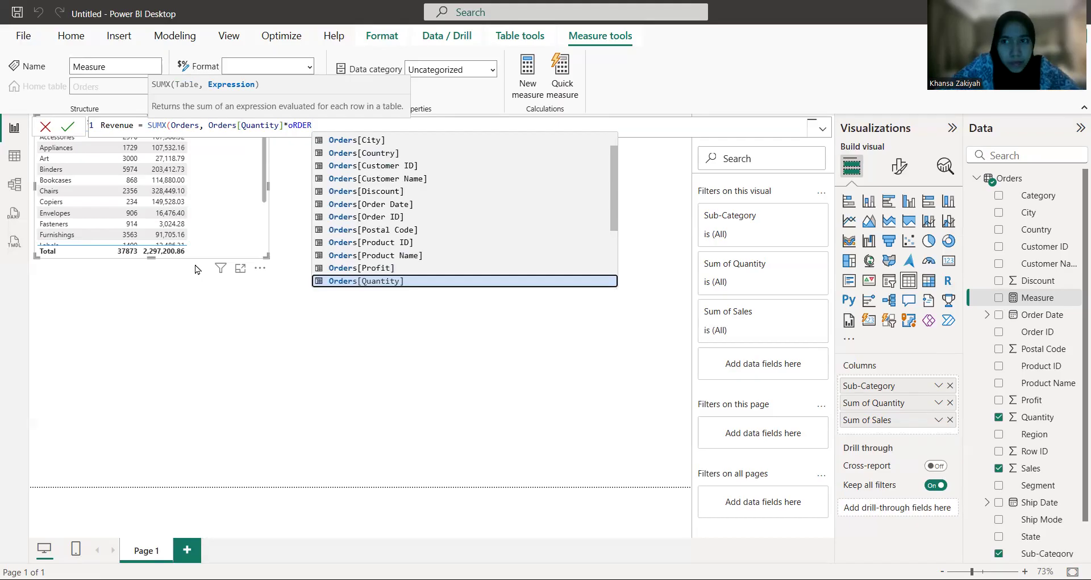
{"action": "key", "text": "Down"}
{"action": "key", "text": "Down"}
{"action": "key", "text": "Down"}
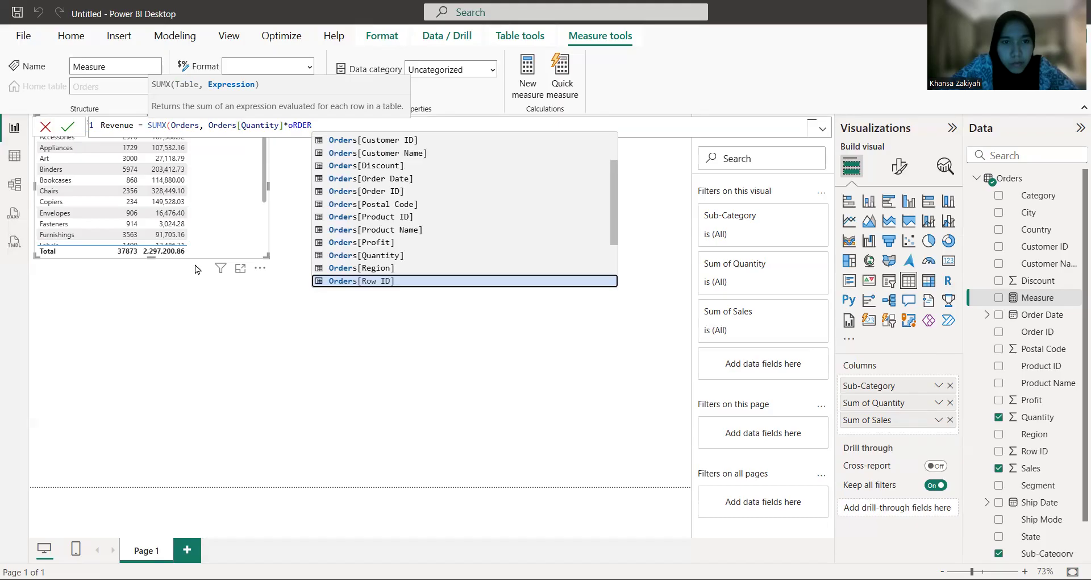
{"action": "key", "text": "Tab"}
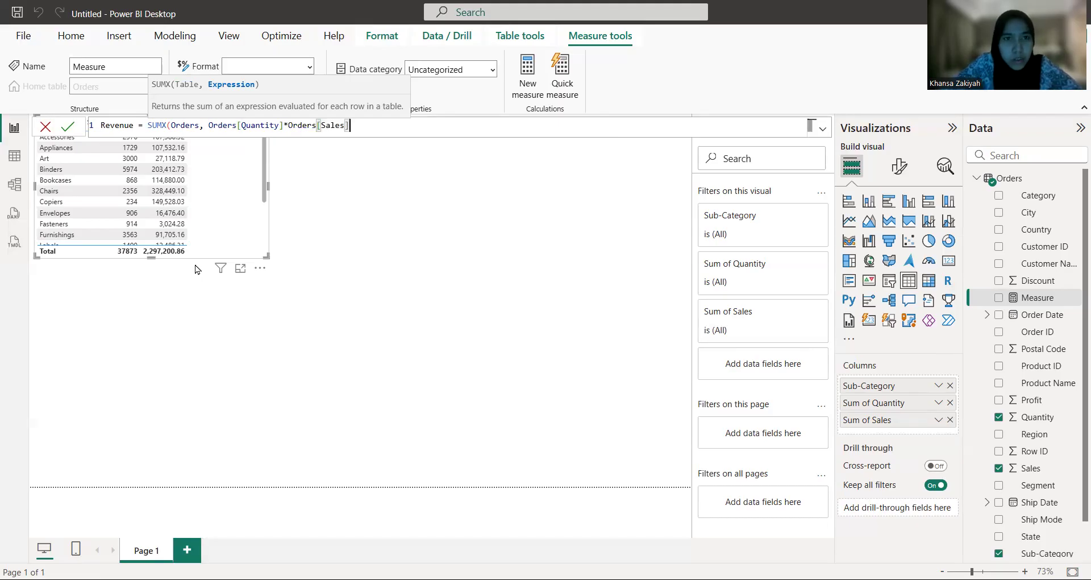
{"action": "type", "text": ")"}
{"action": "key", "text": "Return"}
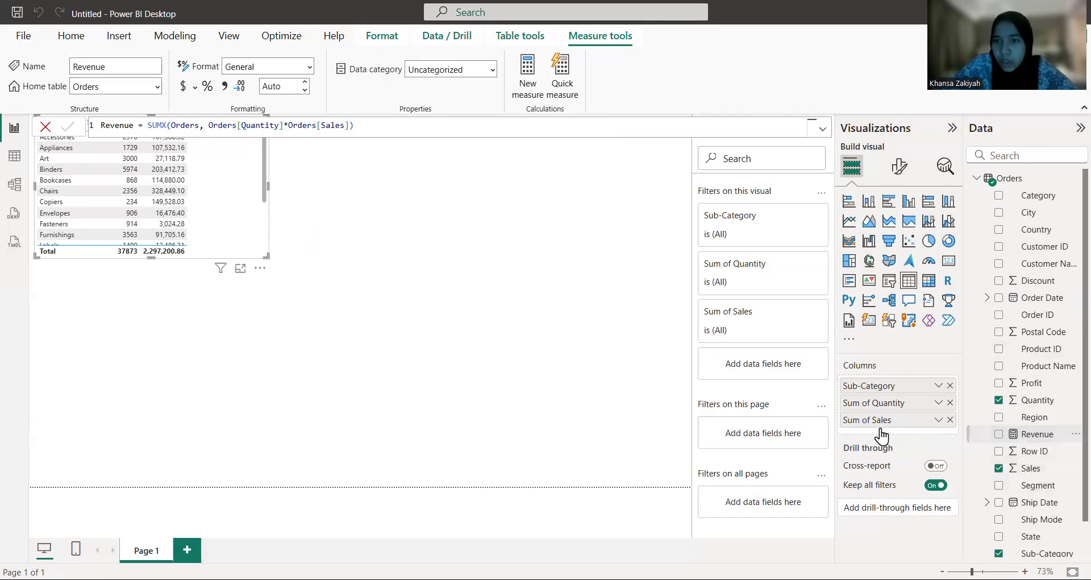
- Add Revenue and Profit as the table visual's fourth and fifth columns, moving the visual down the page and widening it to fit
{"action": "left_click_drag", "start_coordinate": [223, 196], "coordinate": [223, 195]}
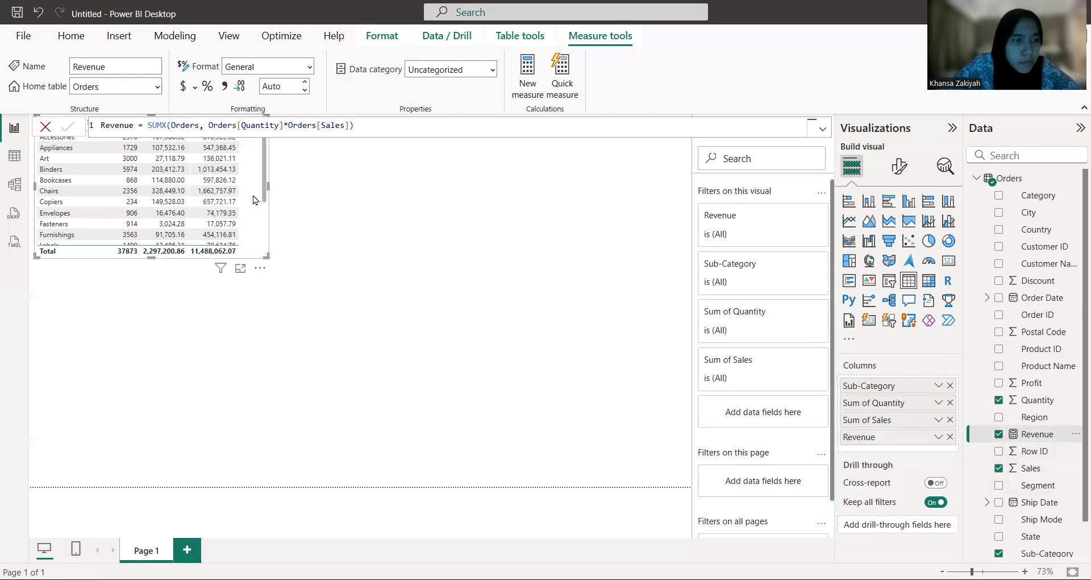
{"action": "left_click_drag", "start_coordinate": [251, 195], "coordinate": [247, 322]}
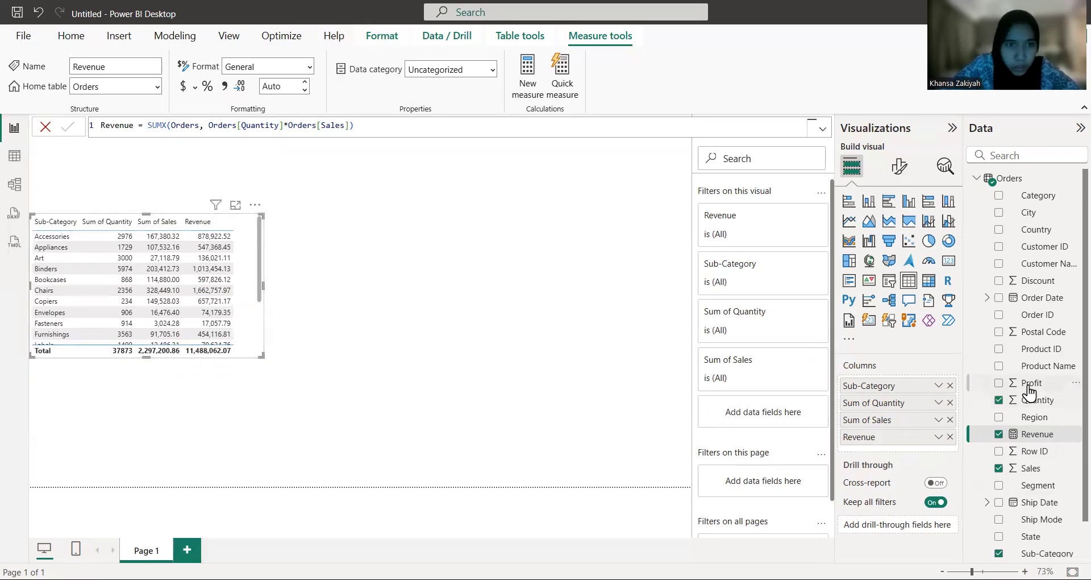
{"action": "left_click_drag", "start_coordinate": [1030, 393], "coordinate": [362, 299]}
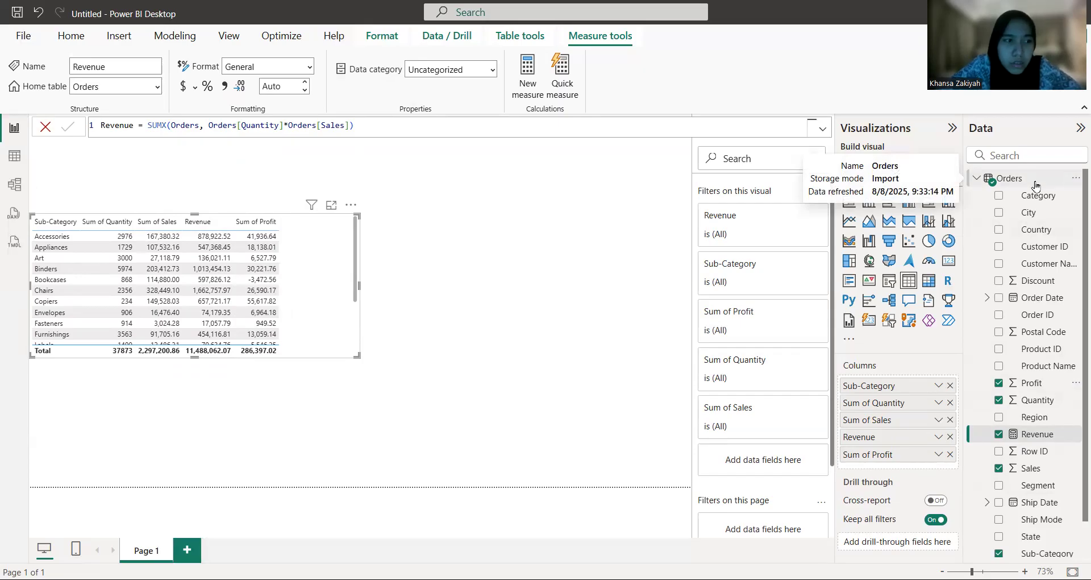
- Create another measure in the Orders table and name it GPM (%)
{"action": "left_click", "coordinate": [1075, 179]}
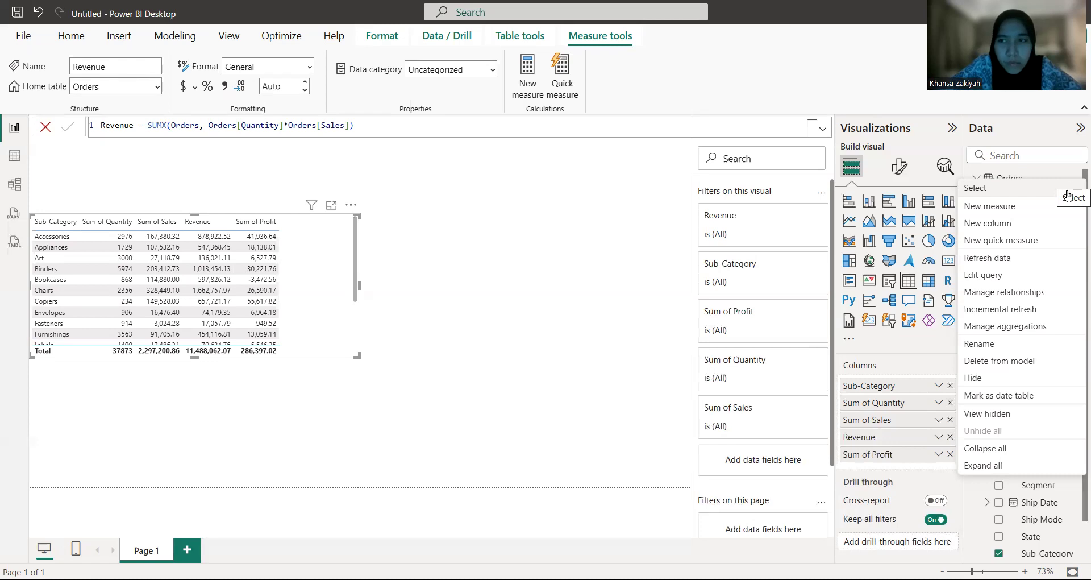
{"action": "left_click", "coordinate": [1015, 210]}
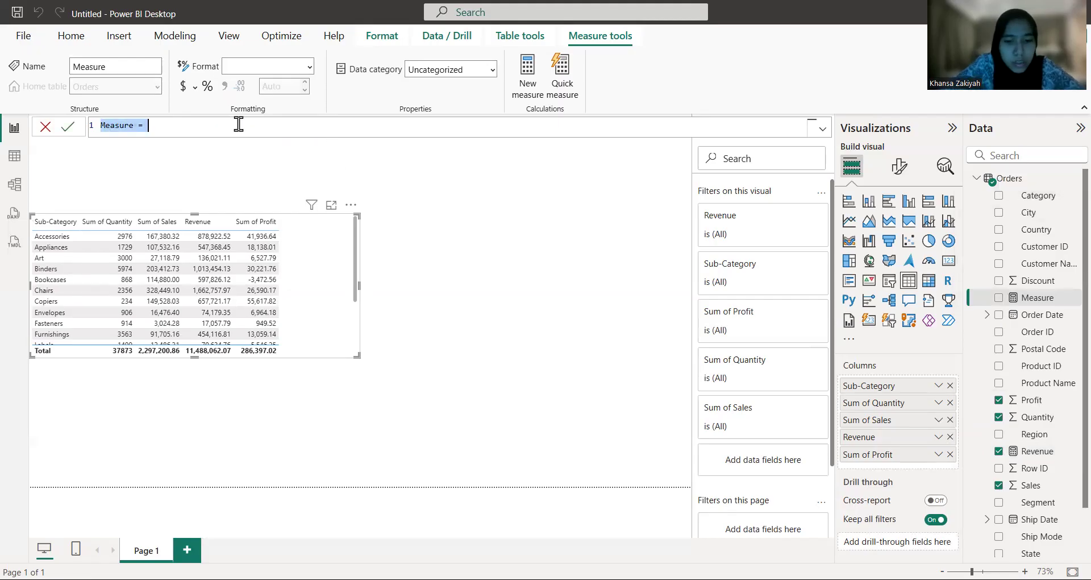
{"action": "type", "text": "GPM"}
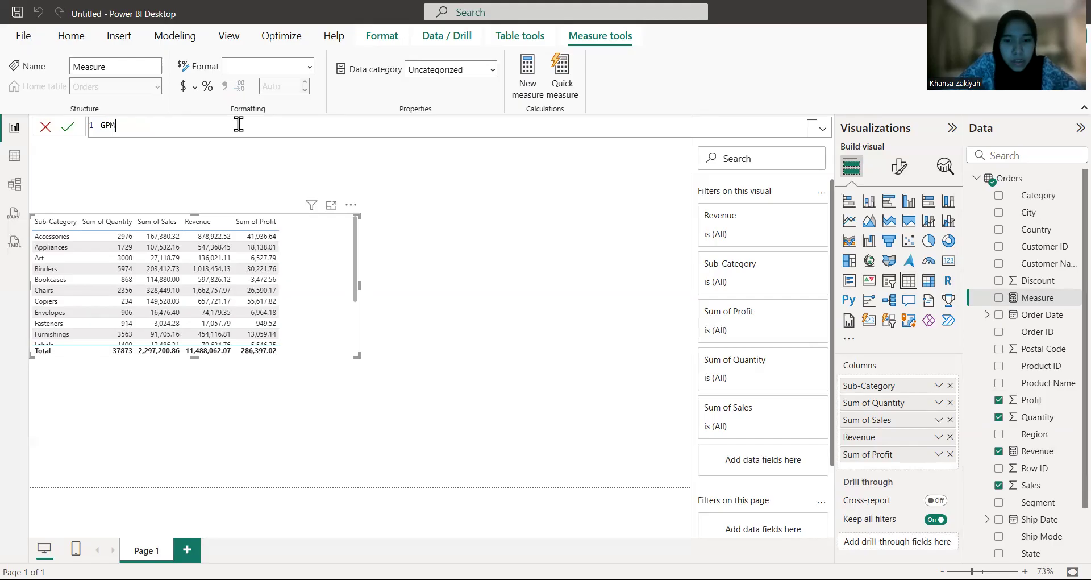
{"action": "type", "text": " ("}
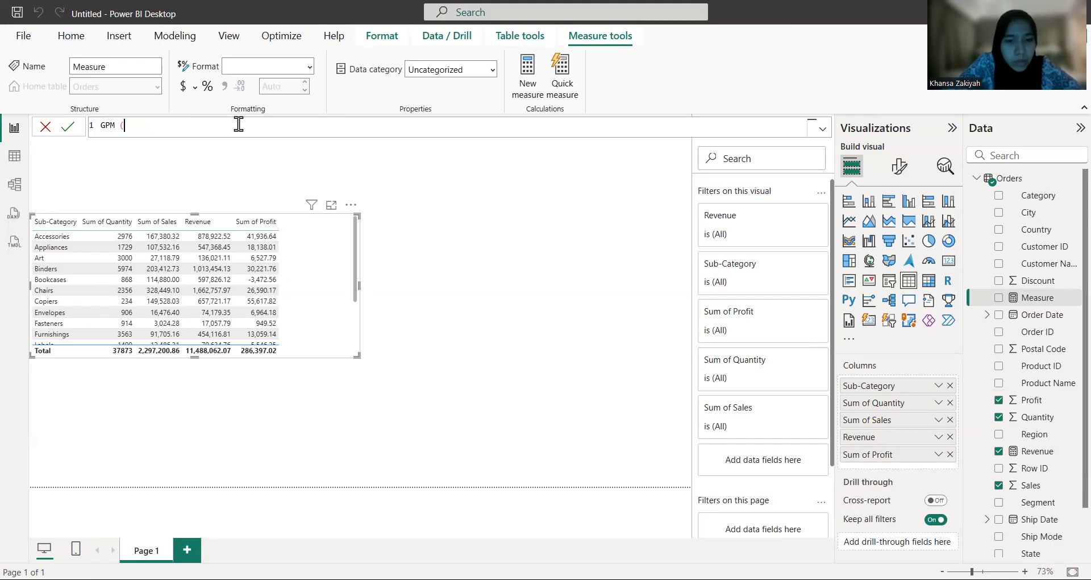
{"action": "type", "text": "%"}
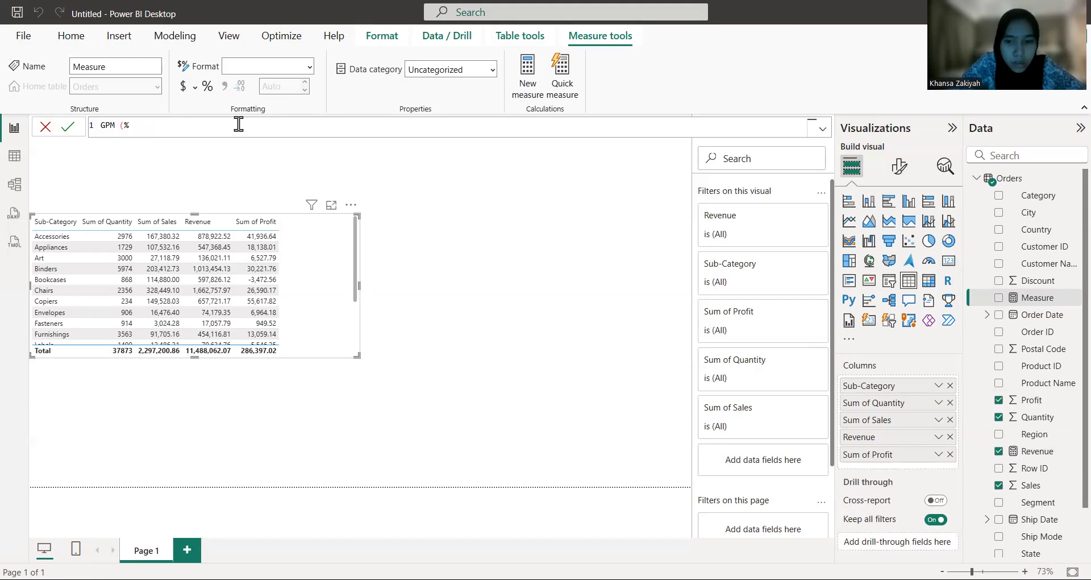
{"action": "type", "text": ") ="}
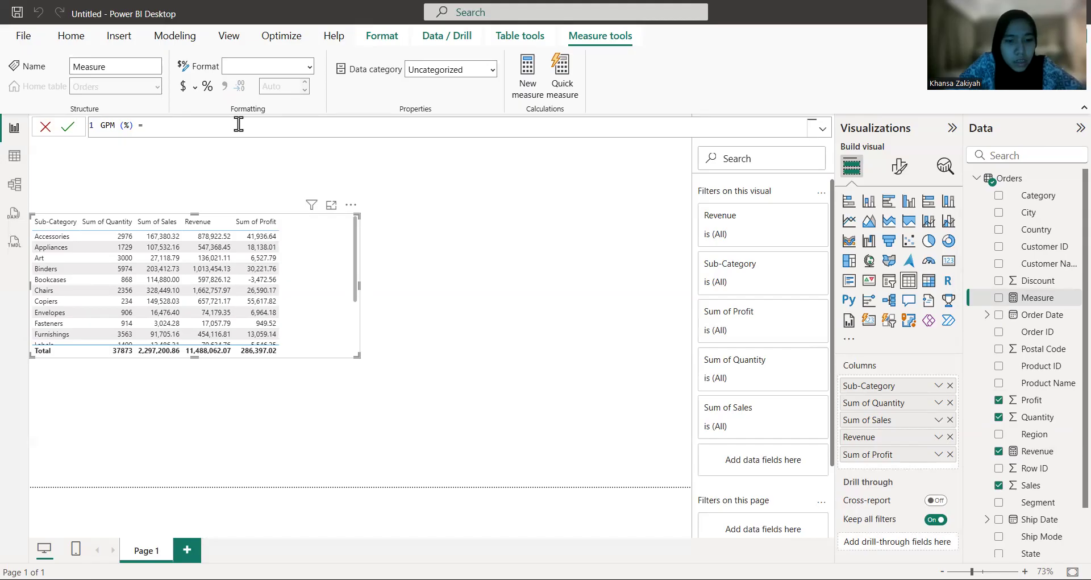
- Begin the GPM (%) formula with a DIVIDE function and a nested SUM as its numerator
{"action": "type", "text": "DIV"}
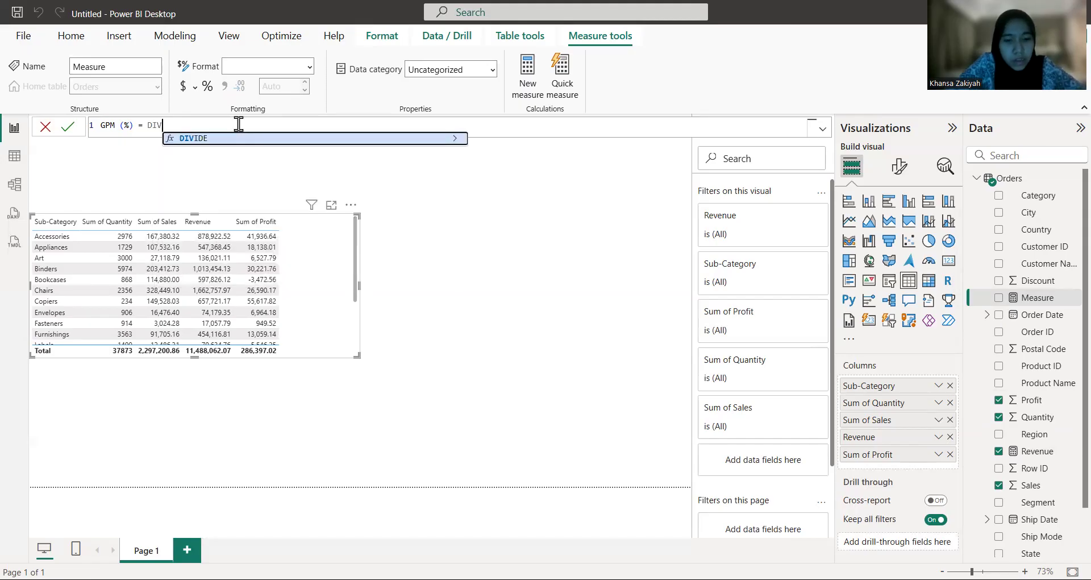
{"action": "type", "text": "IDE("}
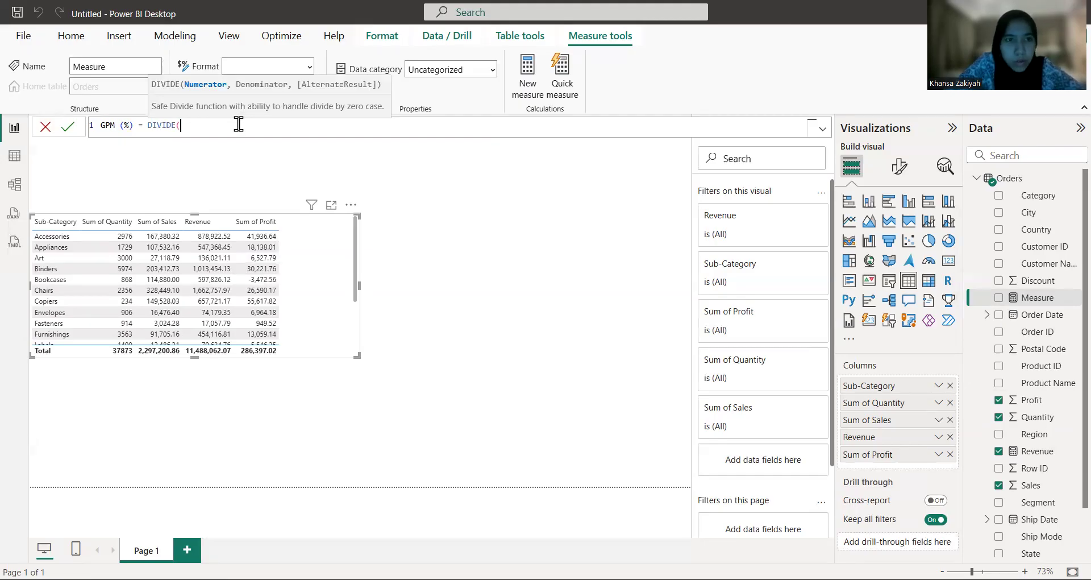
{"action": "type", "text": "SUM"}
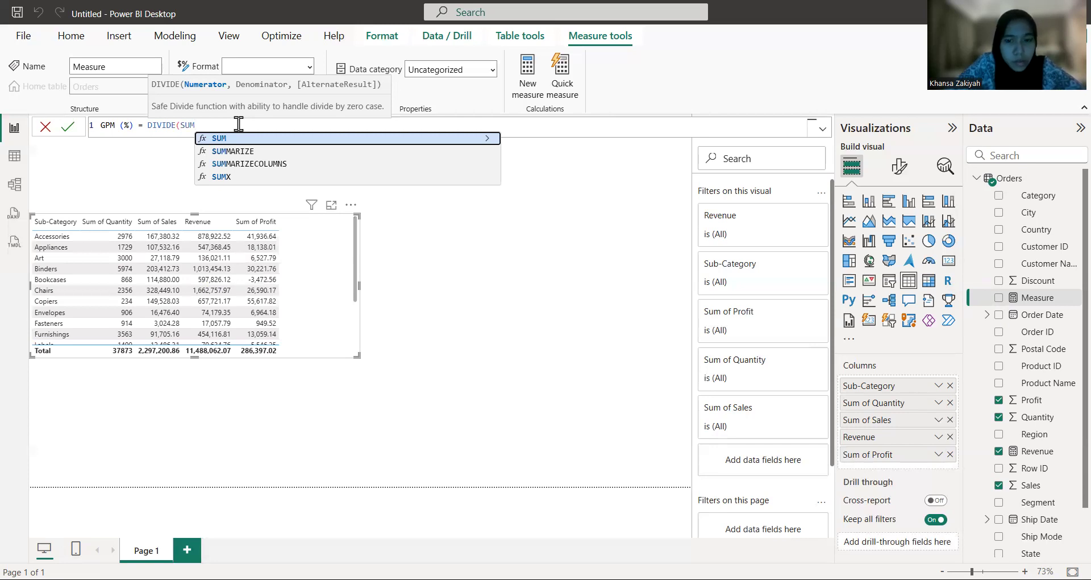
{"action": "type", "text": "("}
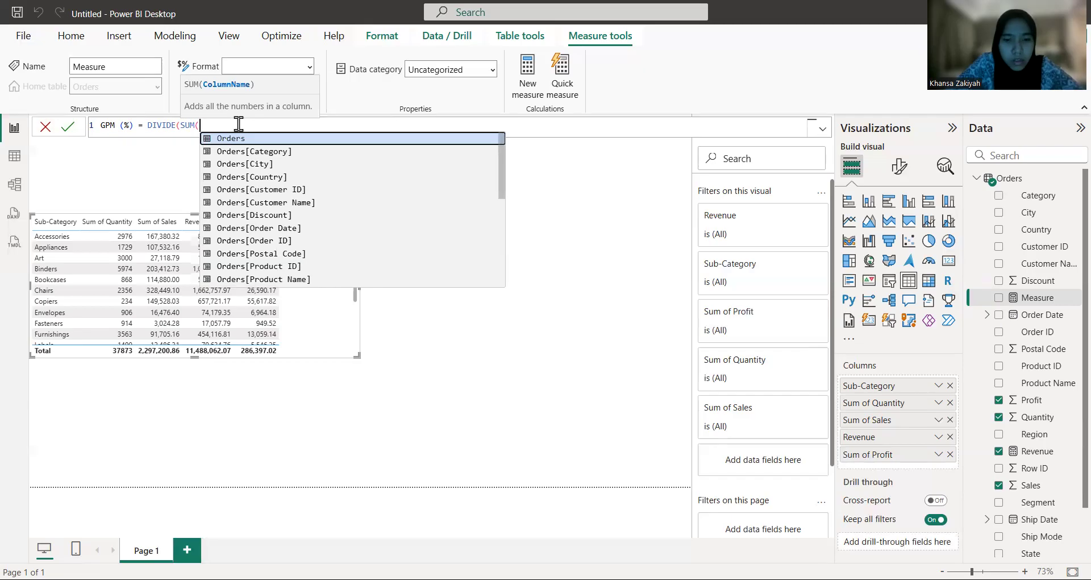
- Sum Orders[Profit] in the DIVIDE numerator and close the SUM, ready for the denominator
{"action": "type", "text": "ORDER"}
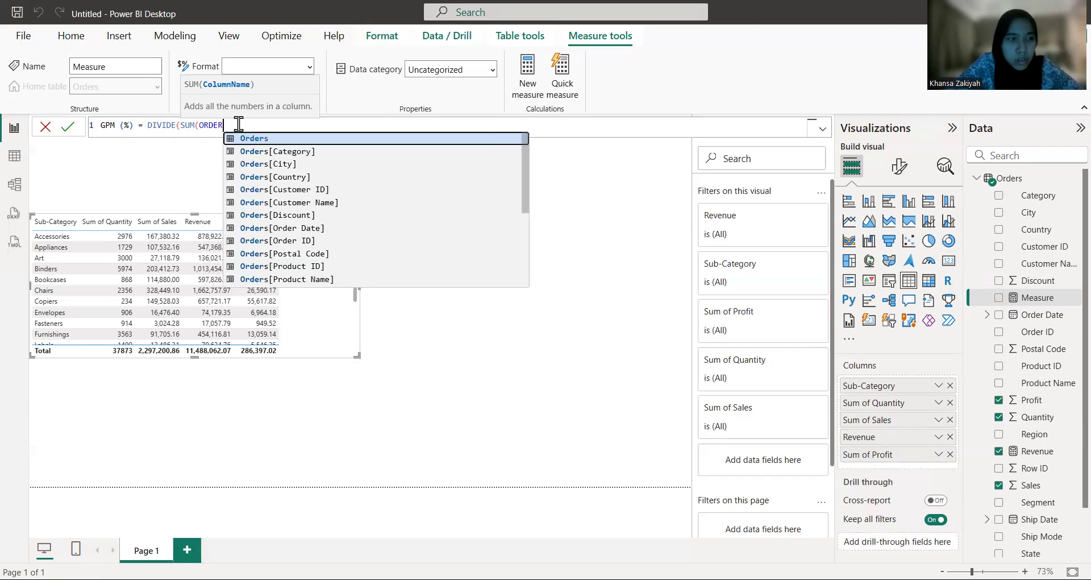
{"action": "key", "text": "Down"}
{"action": "key", "text": "Down"}
{"action": "key", "text": "Down"}
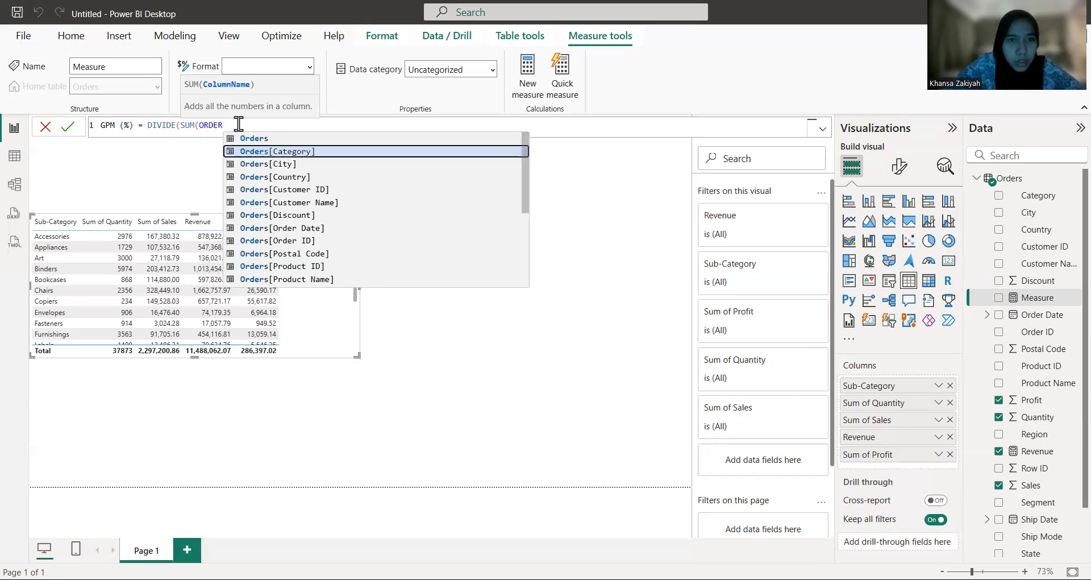
{"action": "key", "text": "Down"}
{"action": "key", "text": "Down"}
{"action": "key", "text": "Down"}
{"action": "key", "text": "Down"}
{"action": "key", "text": "Down"}
{"action": "key", "text": "Down"}
{"action": "key", "text": "Down"}
{"action": "key", "text": "Down"}
{"action": "key", "text": "Down"}
{"action": "key", "text": "Down"}
{"action": "key", "text": "Down"}
{"action": "key", "text": "Down"}
{"action": "key", "text": "Down"}
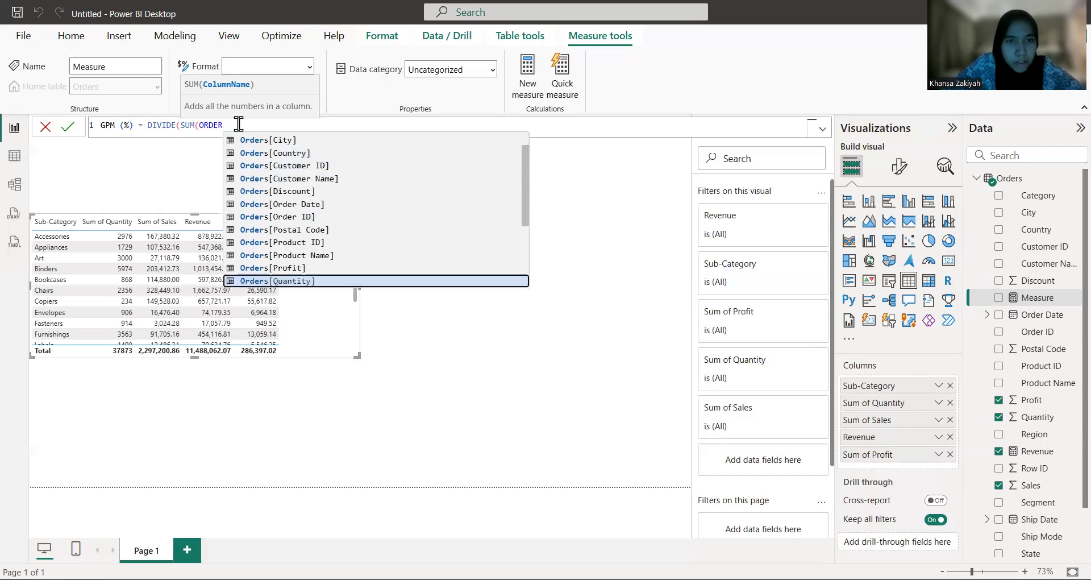
{"action": "key", "text": "Up"}
{"action": "key", "text": "Up"}
{"action": "key", "text": "Up"}
{"action": "key", "text": "Up"}
{"action": "key", "text": "Up"}
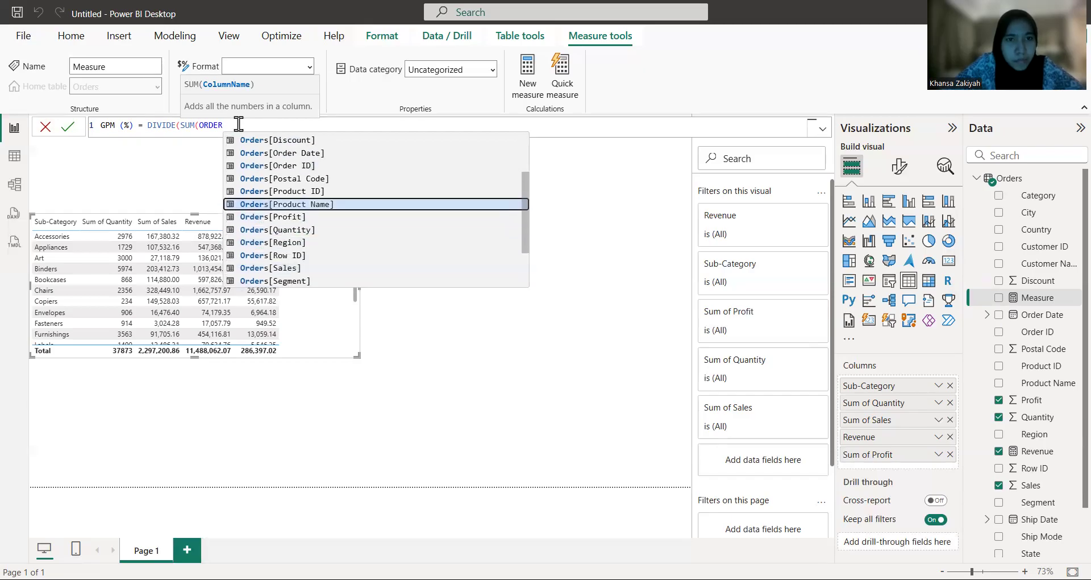
{"action": "key", "text": "Down"}
{"action": "key", "text": "Tab"}
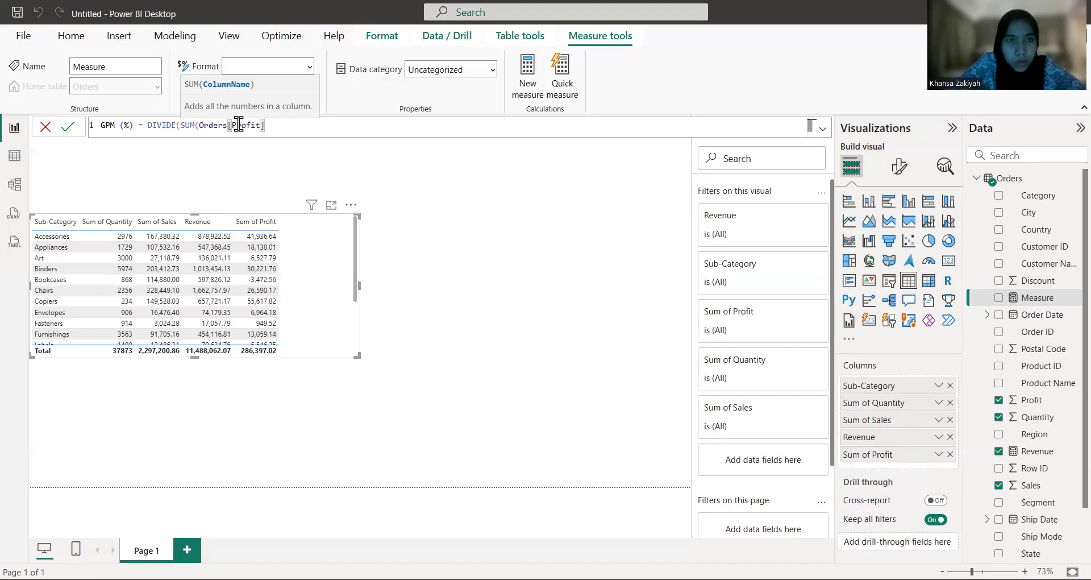
{"action": "type", "text": "),"}
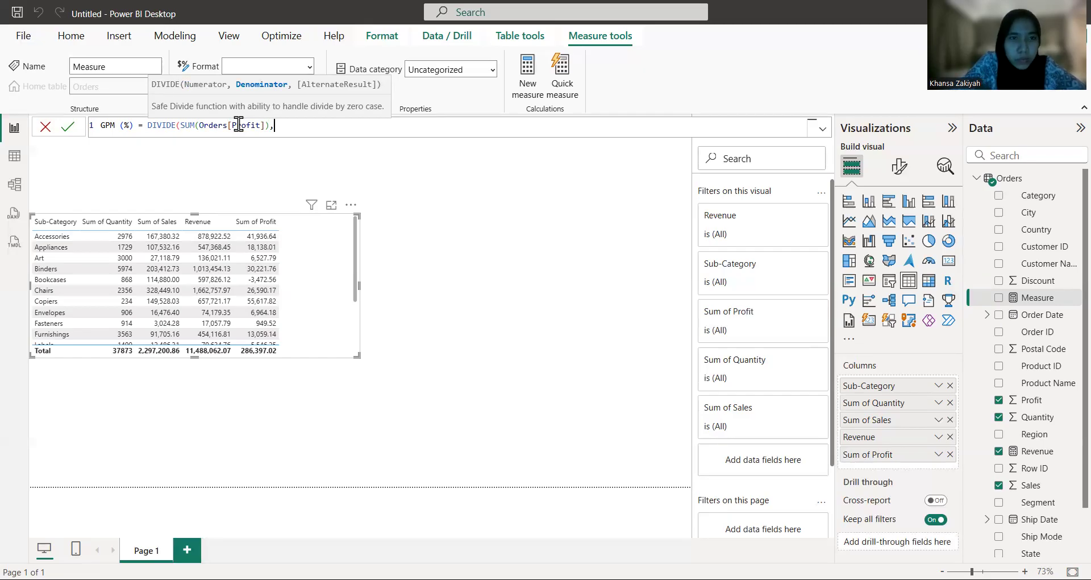
- Complete the GPM (%) formula with the [Revenue] measure as the denominator and commit the measure
{"action": "type", "text": "r"}
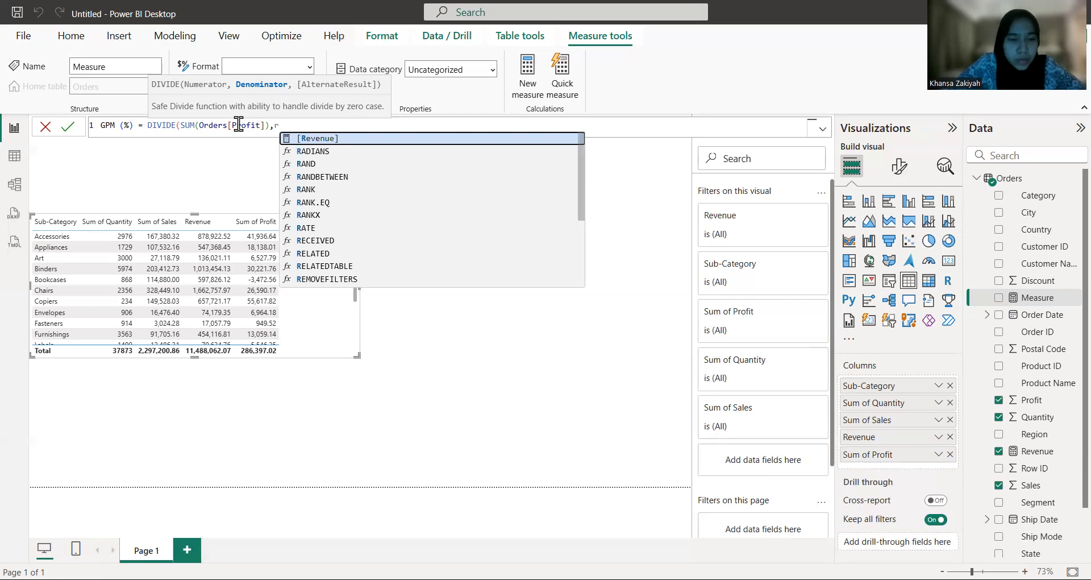
{"action": "key", "text": "Tab"}
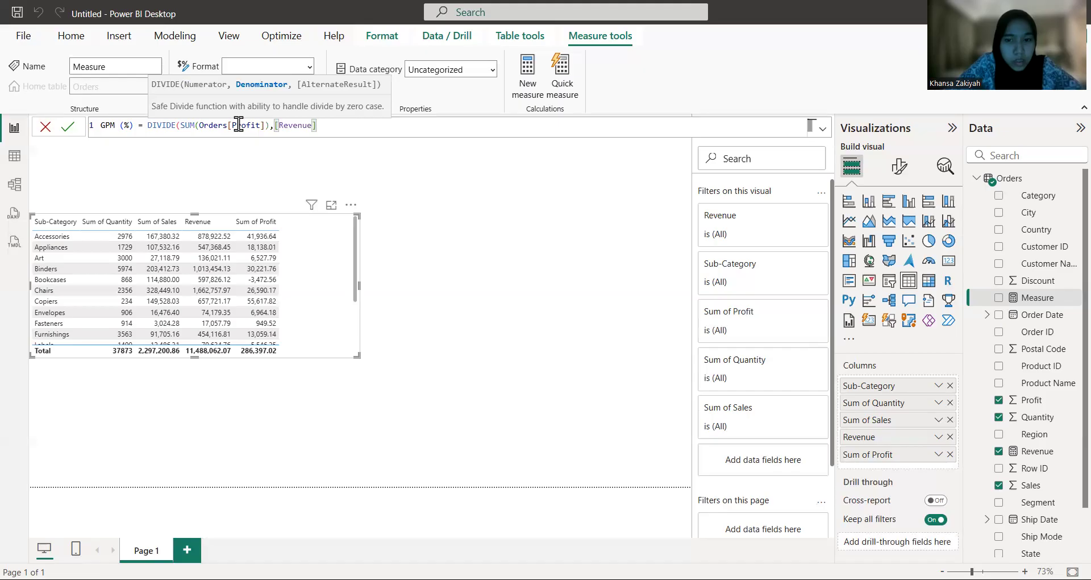
{"action": "type", "text": ")"}
{"action": "key", "text": "Return"}
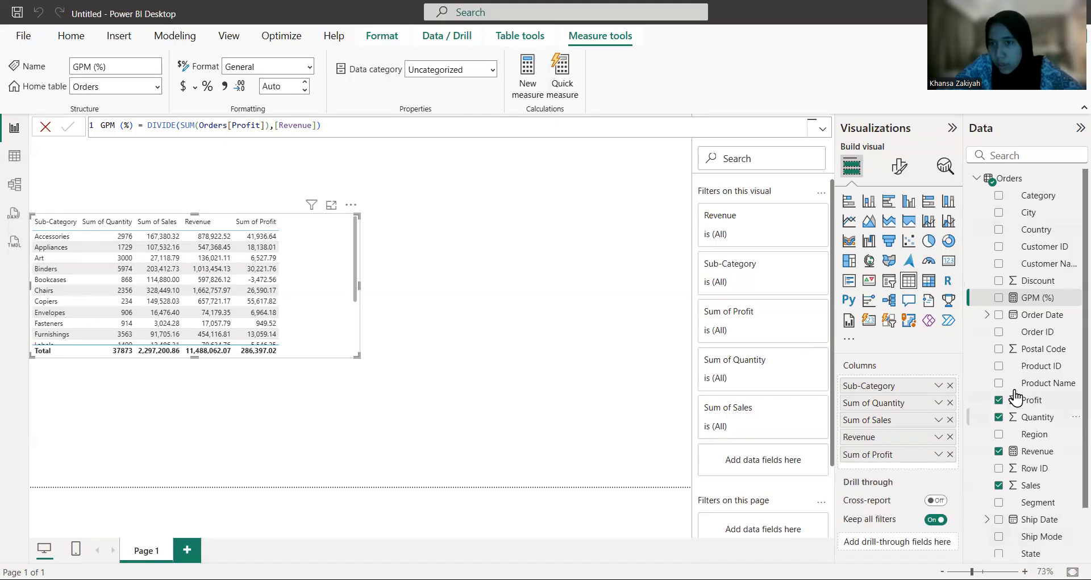
- Add the GPM (%) measure as the table visual's sixth column
{"action": "left_click_drag", "start_coordinate": [249, 304], "coordinate": [339, 303]}
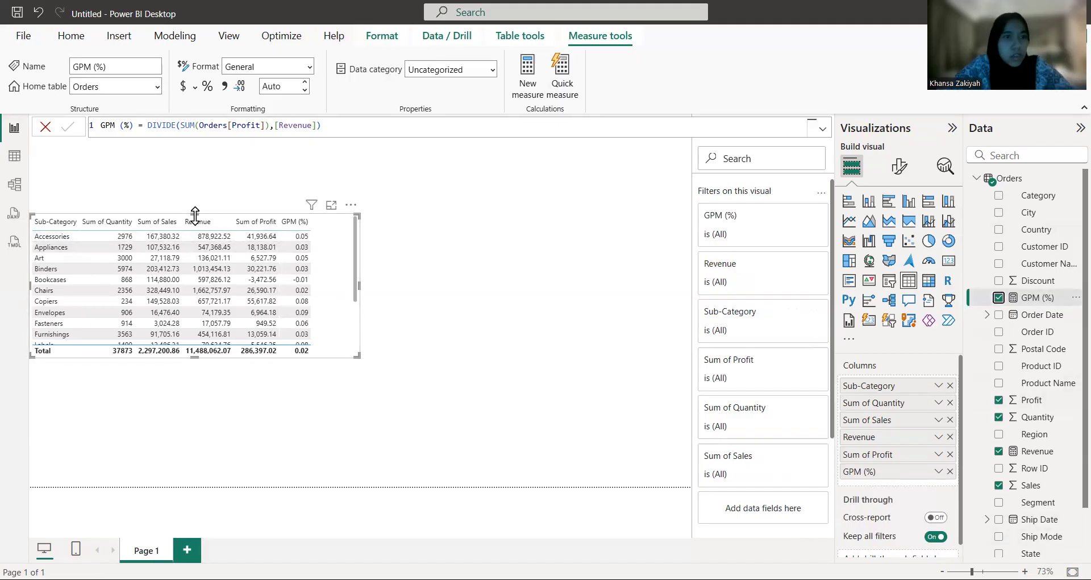
{"action": "left_click", "coordinate": [35, 227]}
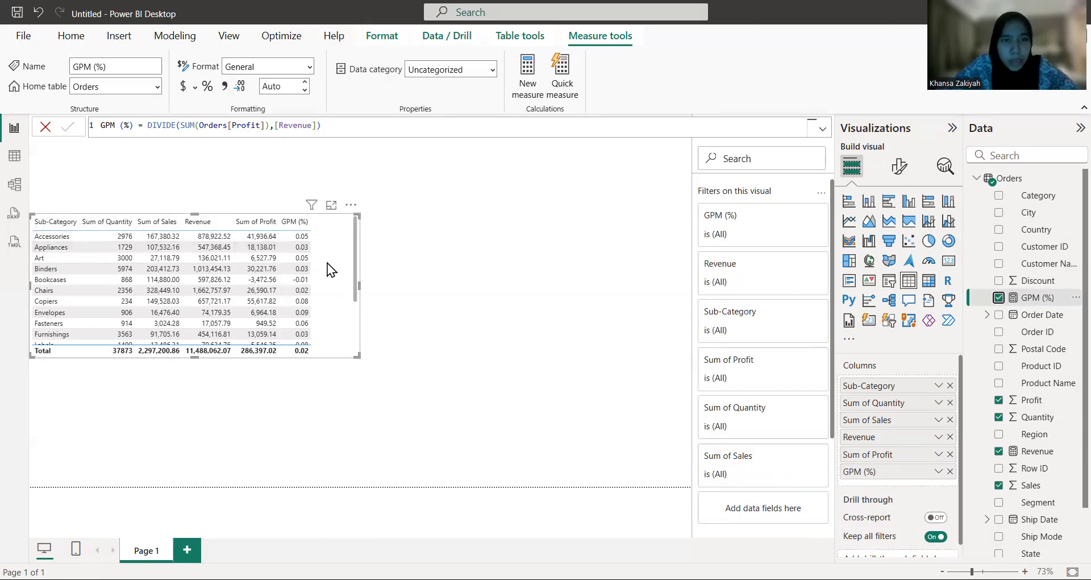
- Rename the table visual's Sub-Category column to Prroduct for this visual only
{"action": "left_click", "coordinate": [938, 390]}
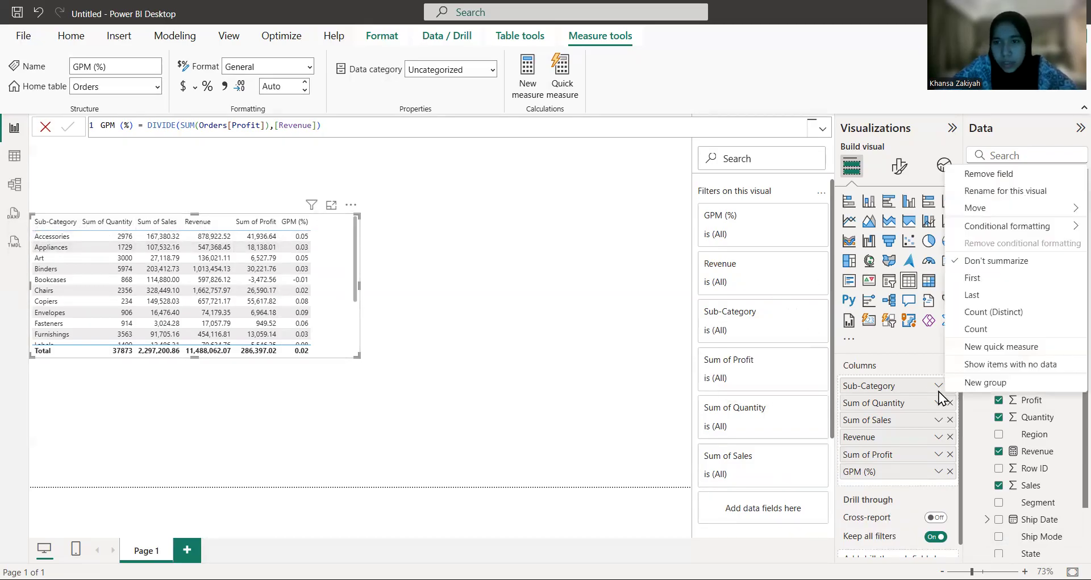
{"action": "left_click", "coordinate": [1002, 192]}
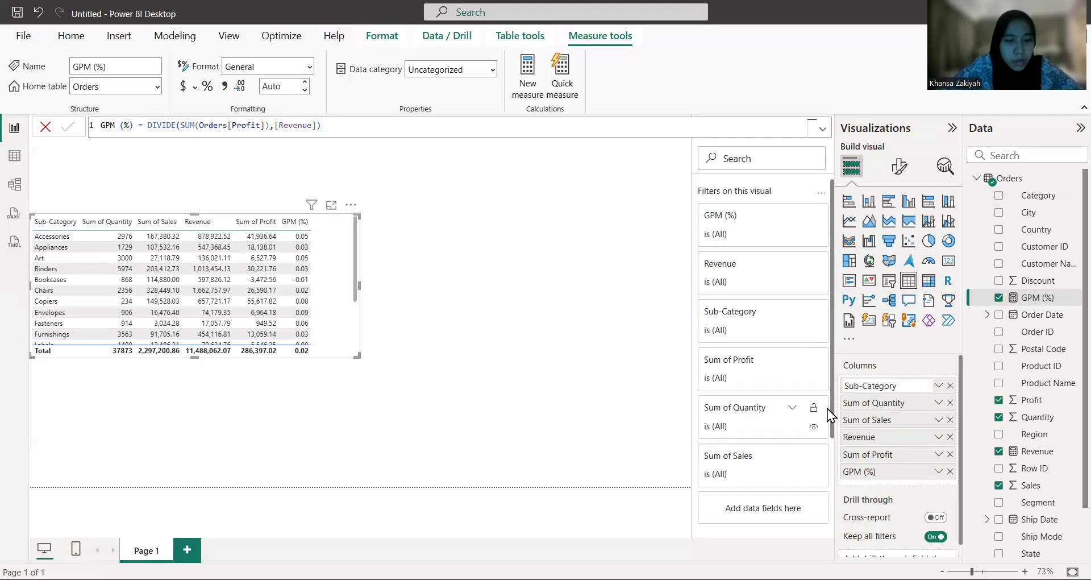
{"action": "key", "text": "ctrl+a"}
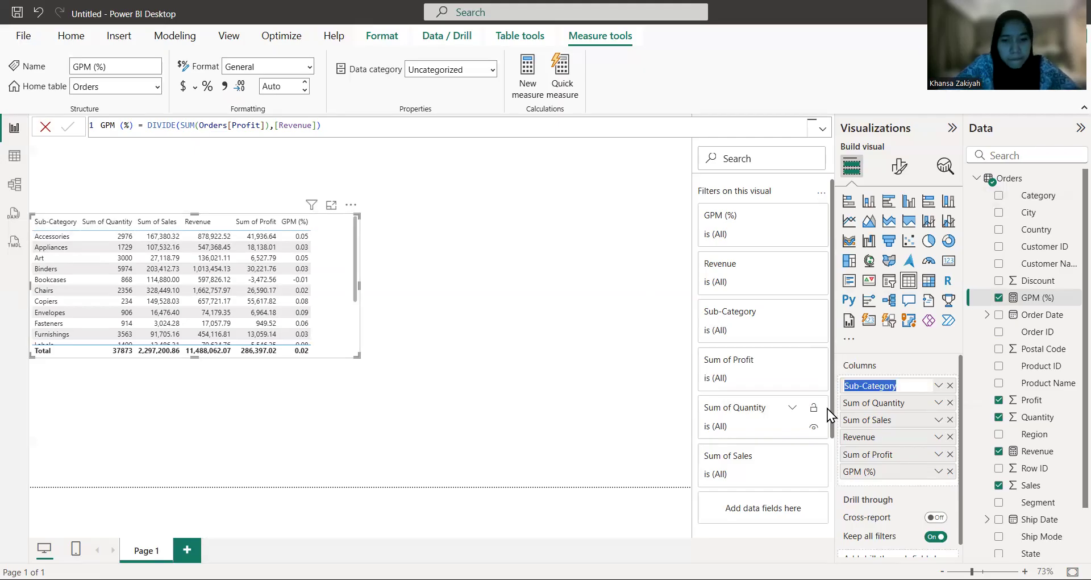
{"action": "type", "text": "Prroduct"}
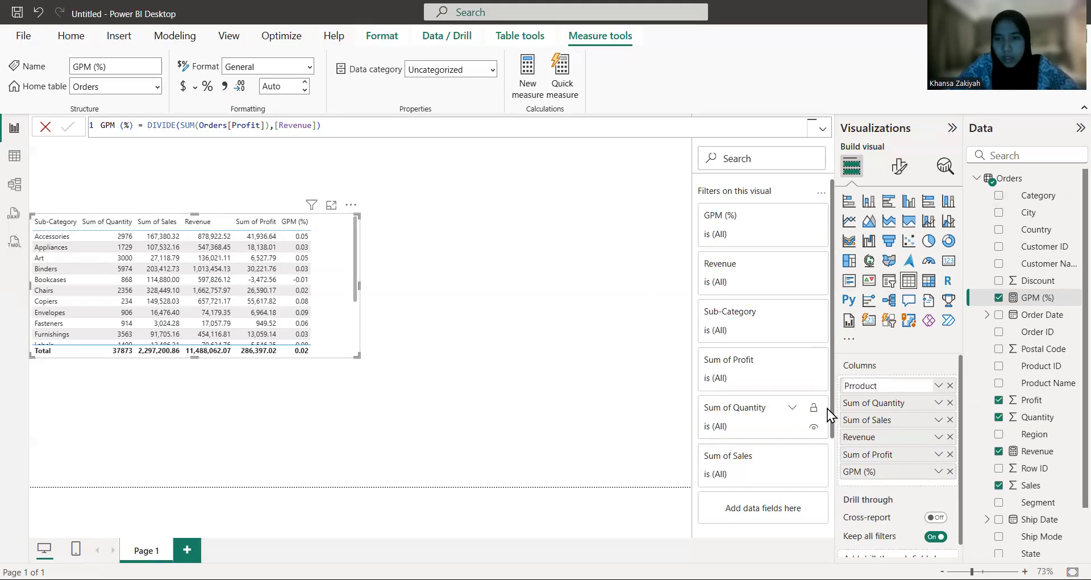
{"action": "key", "text": "Return"}
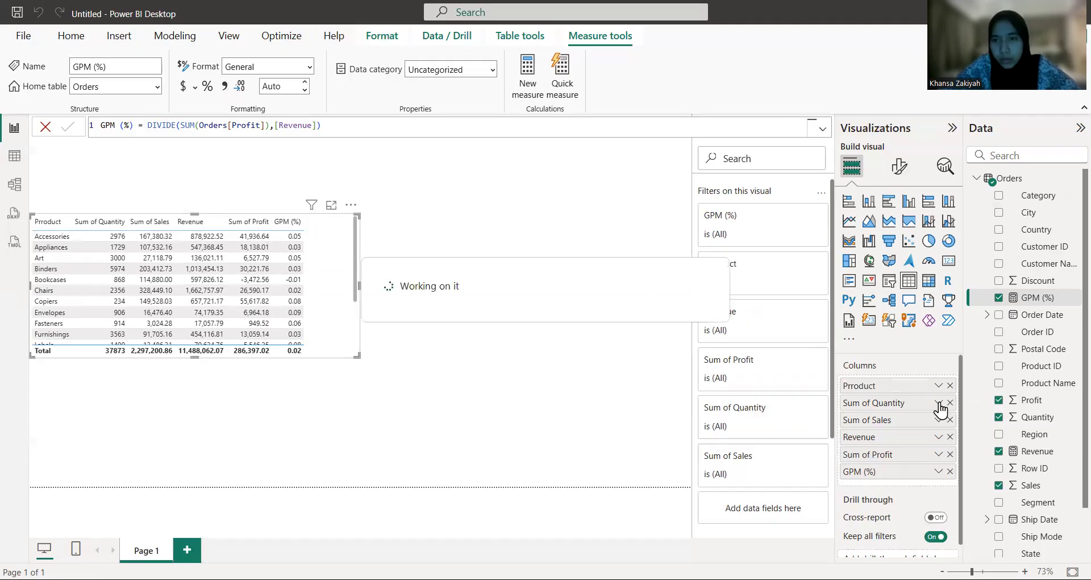
- Rename the Sum of Quantity column to Quantity for this visual
{"action": "left_click", "coordinate": [938, 404]}
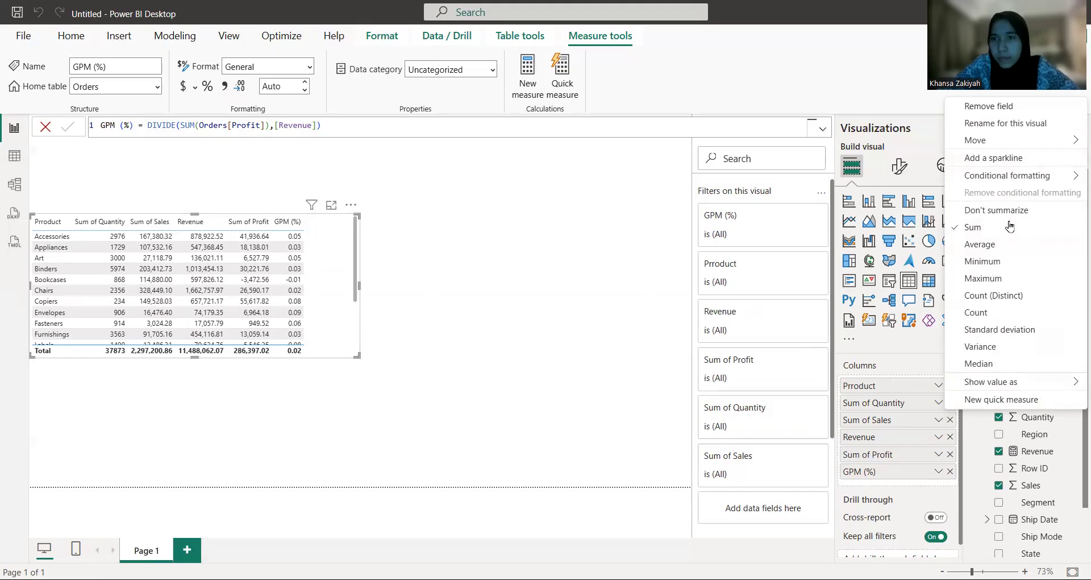
{"action": "left_click", "coordinate": [982, 125]}
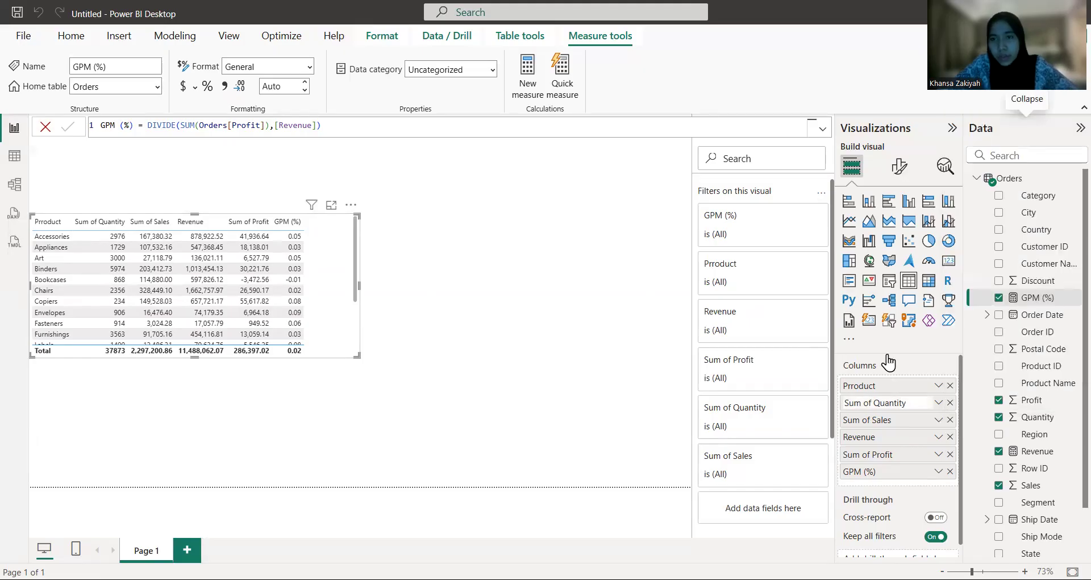
{"action": "left_click", "coordinate": [875, 401]}
{"action": "key", "text": "BackSpace"}
{"action": "key", "text": "BackSpace"}
{"action": "key", "text": "BackSpace"}
{"action": "key", "text": "BackSpace"}
{"action": "key", "text": "BackSpace"}
{"action": "key", "text": "BackSpace"}
{"action": "key", "text": "BackSpace"}
{"action": "key", "text": "Return"}
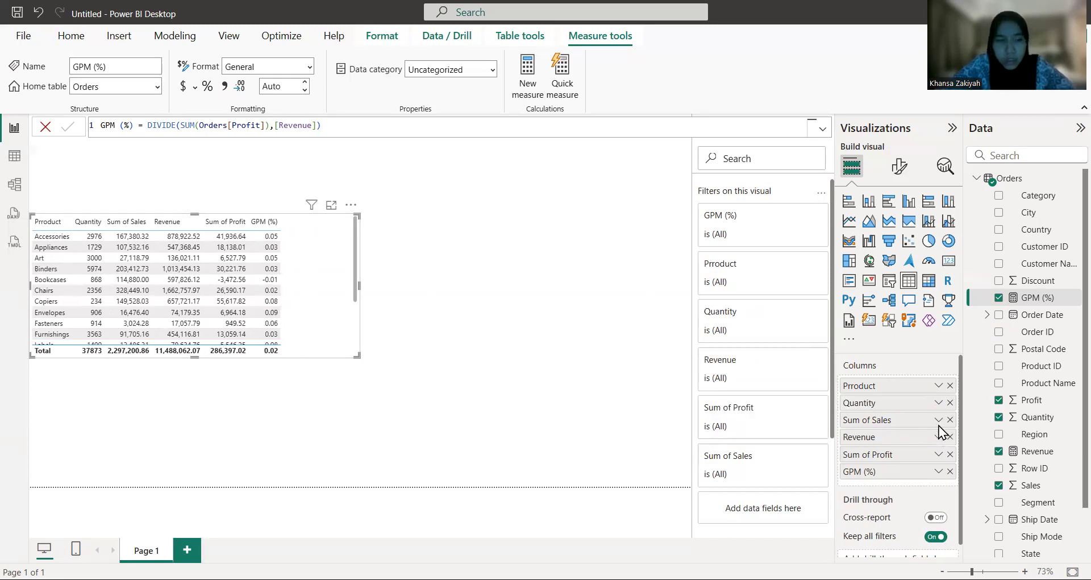
- Rename the Sum of Sales column to Sales for this visual
{"action": "left_click", "coordinate": [938, 419]}
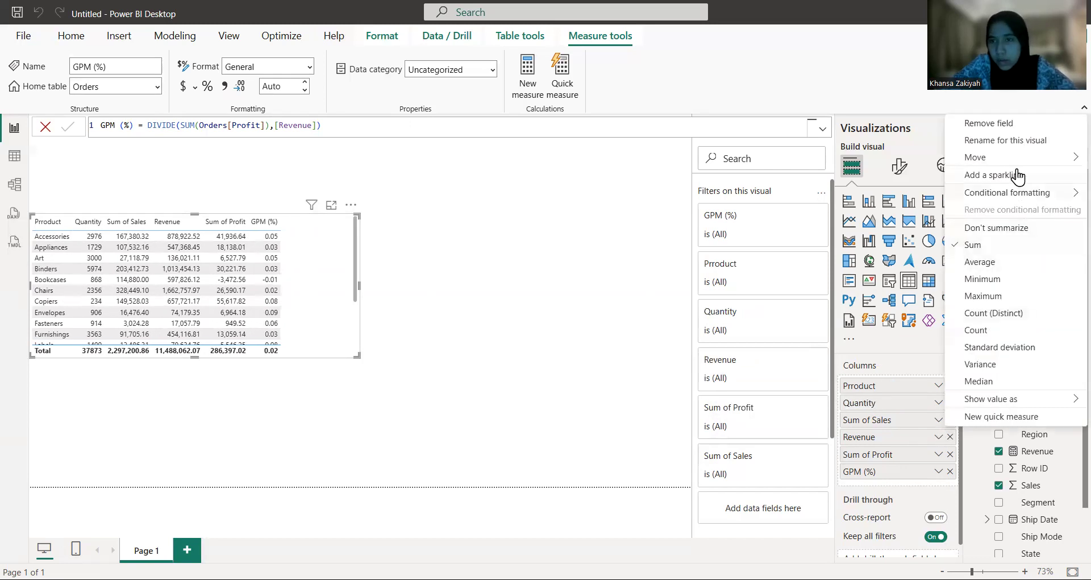
{"action": "left_click", "coordinate": [1007, 144]}
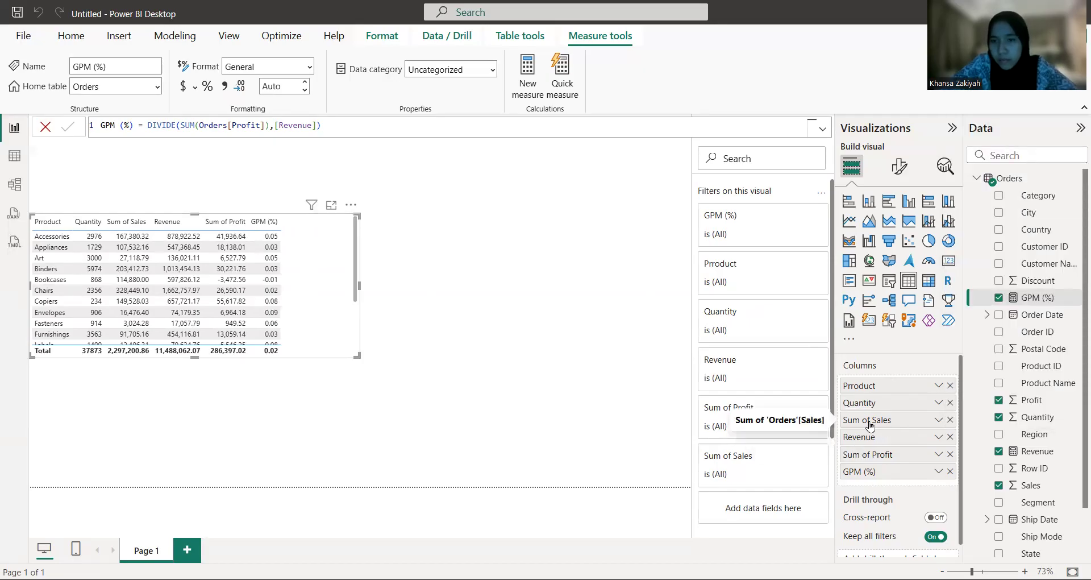
{"action": "left_click", "coordinate": [938, 420]}
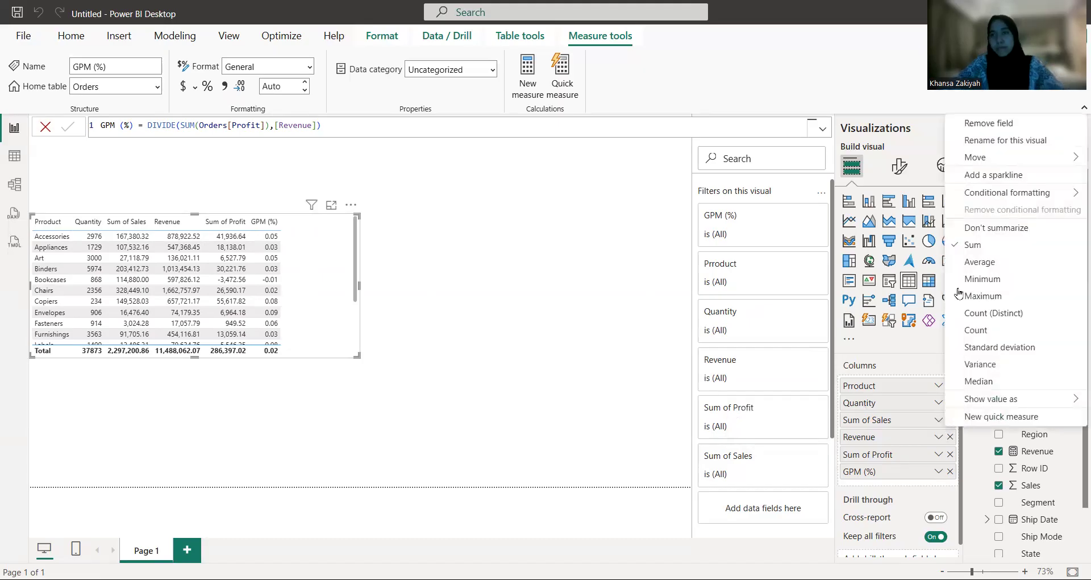
{"action": "left_click", "coordinate": [977, 143]}
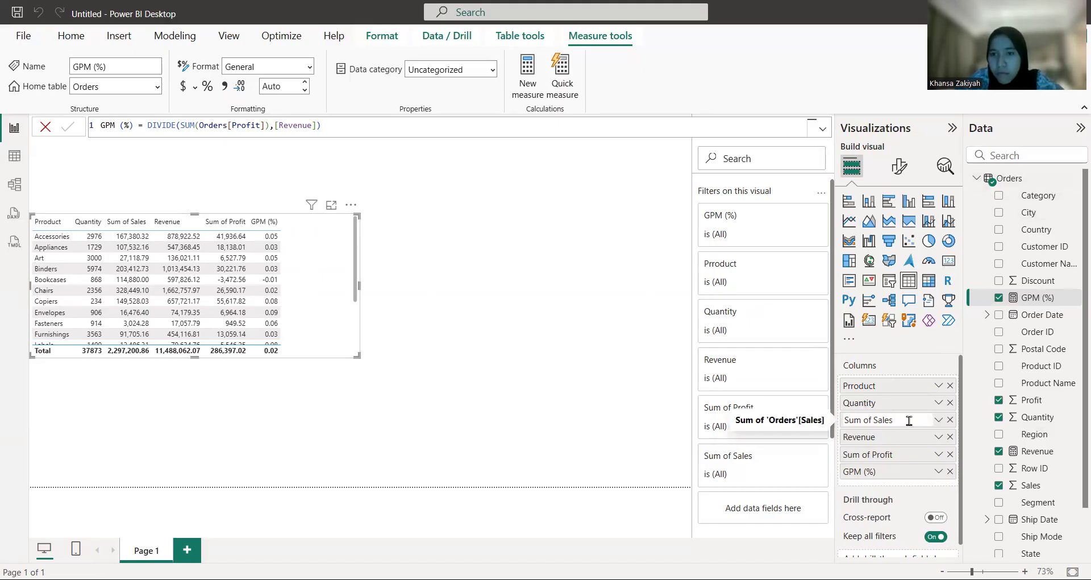
{"action": "key", "text": "BackSpace"}
{"action": "key", "text": "BackSpace"}
{"action": "key", "text": "BackSpace"}
{"action": "key", "text": "BackSpace"}
{"action": "key", "text": "BackSpace"}
{"action": "key", "text": "BackSpace"}
{"action": "key", "text": "BackSpace"}
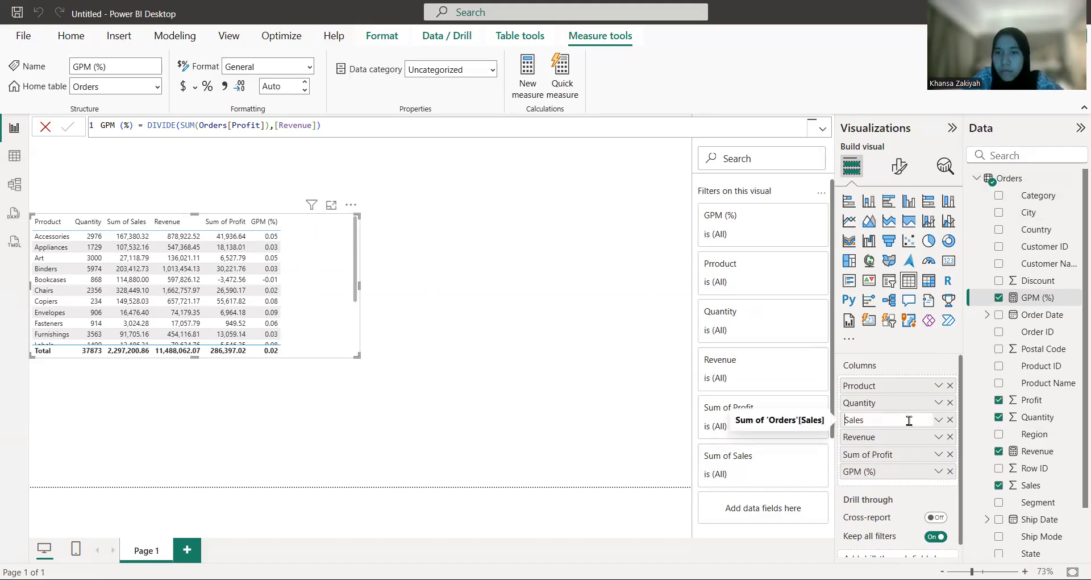
{"action": "key", "text": "Return"}
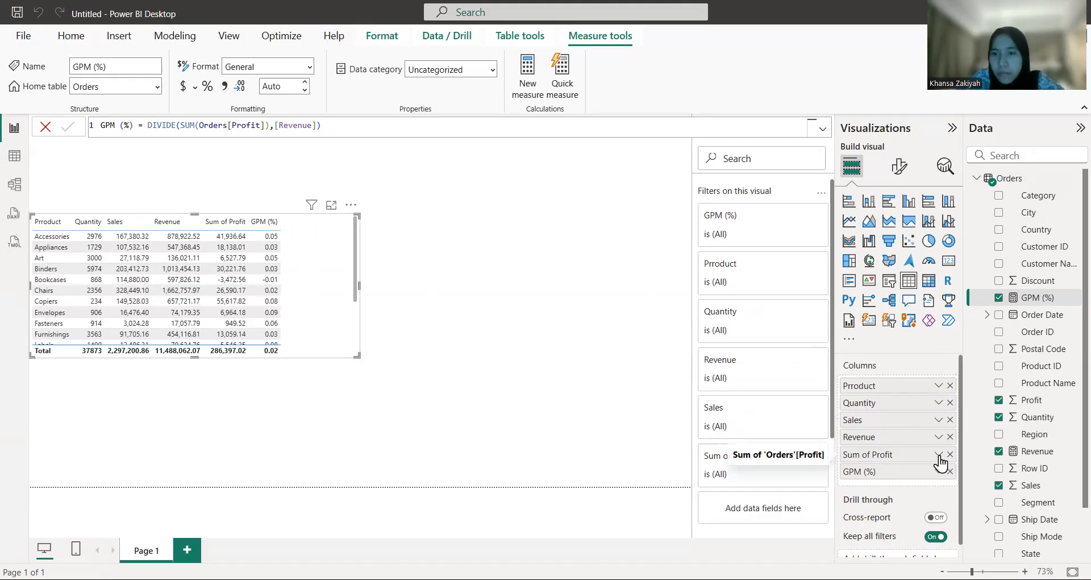
- Rename the Sum of Profit column to Profit for this visual
{"action": "left_click", "coordinate": [938, 455]}
{"action": "left_click", "coordinate": [1005, 174]}
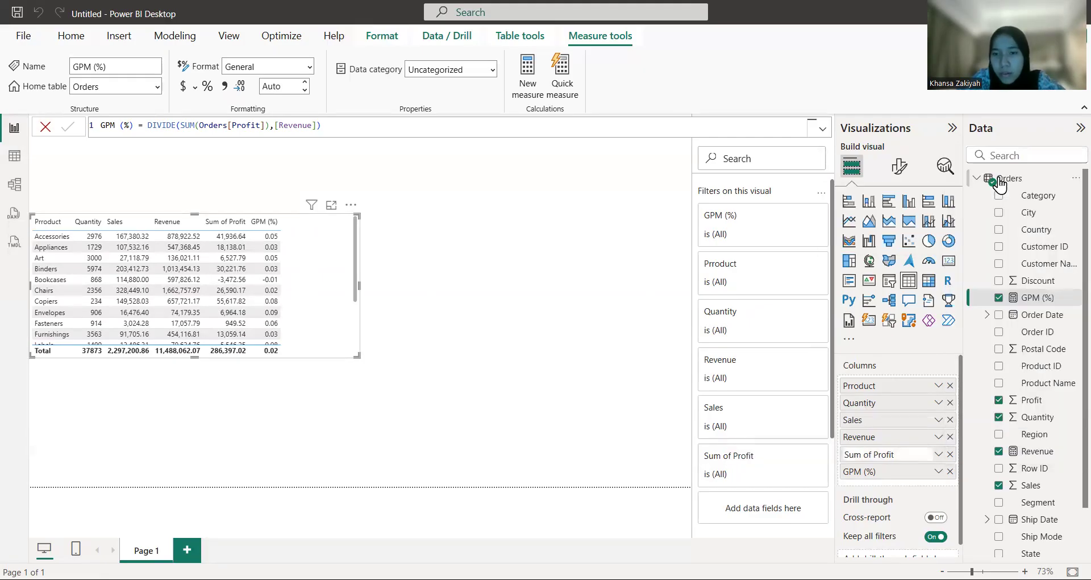
{"action": "key", "text": "BackSpace"}
{"action": "key", "text": "BackSpace"}
{"action": "key", "text": "BackSpace"}
{"action": "key", "text": "BackSpace"}
{"action": "key", "text": "BackSpace"}
{"action": "key", "text": "BackSpace"}
{"action": "key", "text": "BackSpace"}
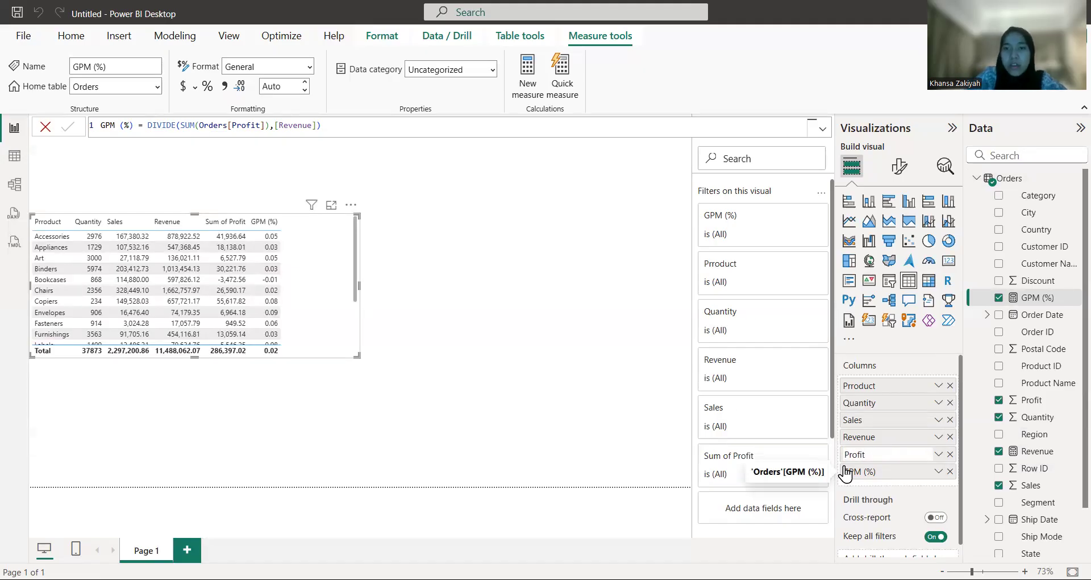
{"action": "key", "text": "Return"}
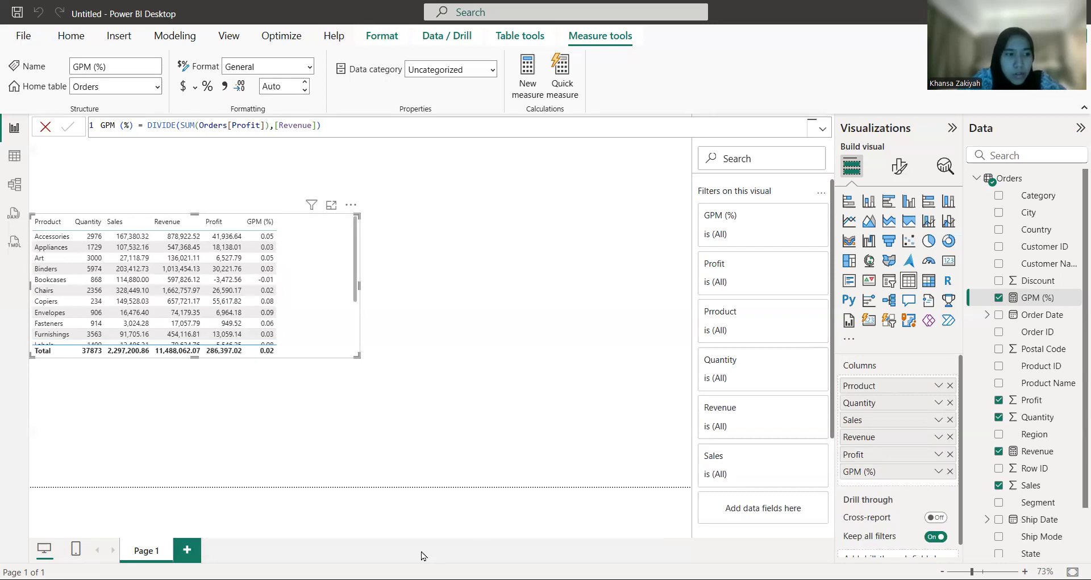
- Set the color of the table visual's horizontal gridlines to black
{"action": "left_click", "coordinate": [900, 170]}
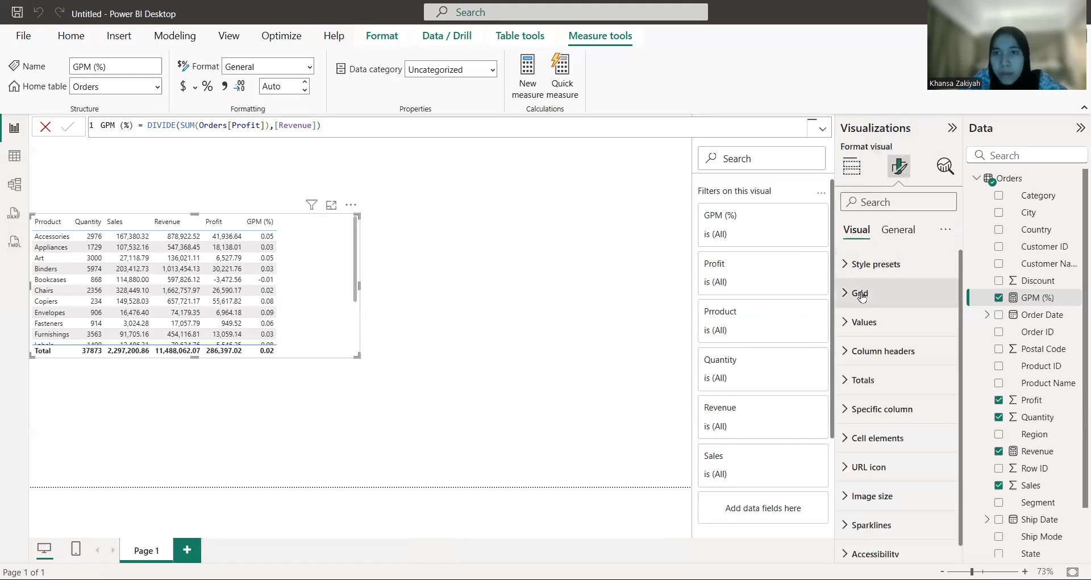
{"action": "left_click", "coordinate": [861, 293]}
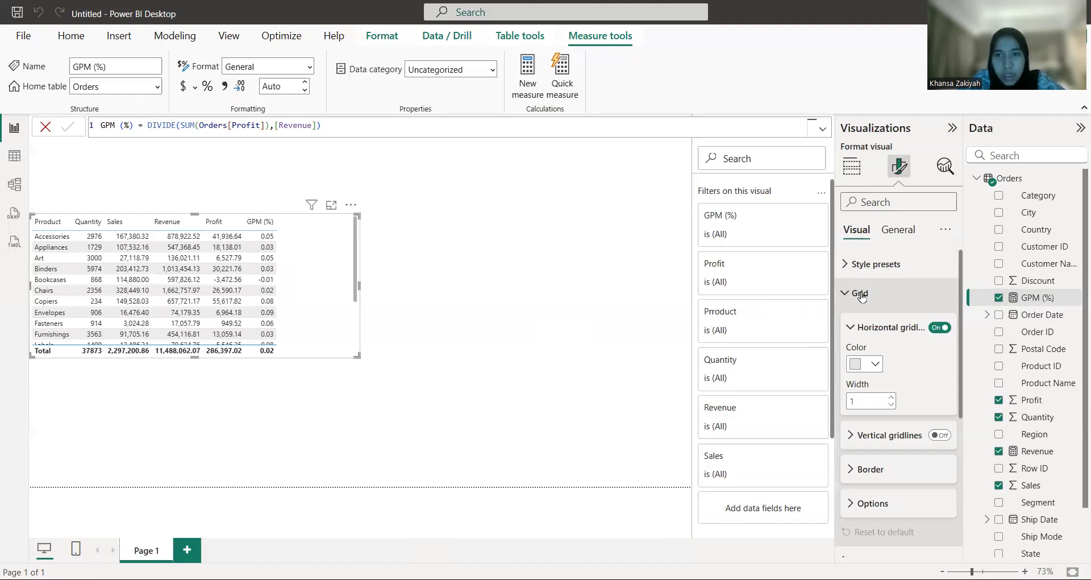
{"action": "left_click", "coordinate": [875, 364]}
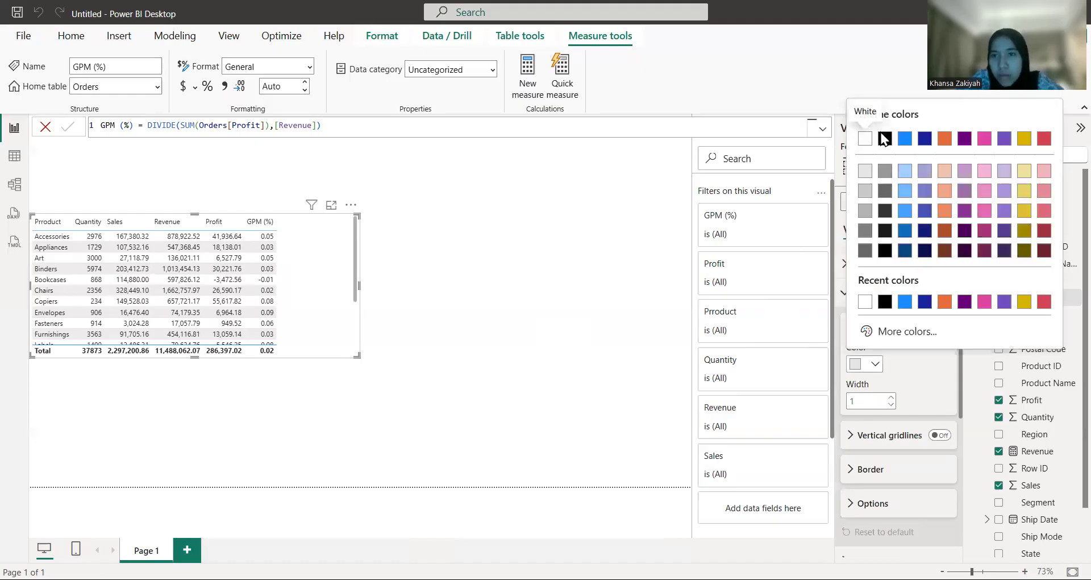
{"action": "left_click", "coordinate": [884, 139]}
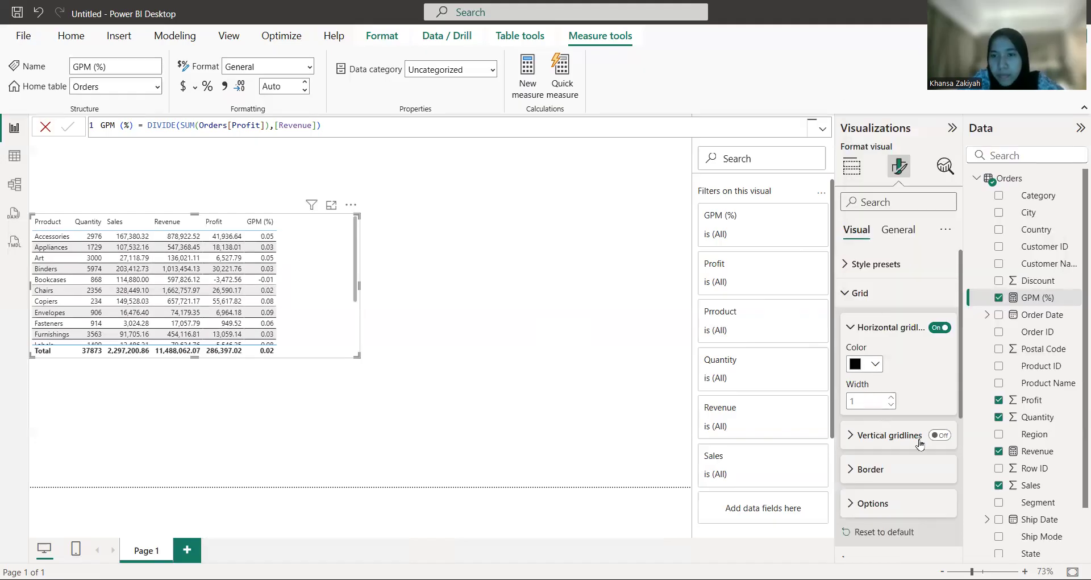
- Turn on the table's vertical gridlines and set their color to black
{"action": "left_click", "coordinate": [938, 436]}
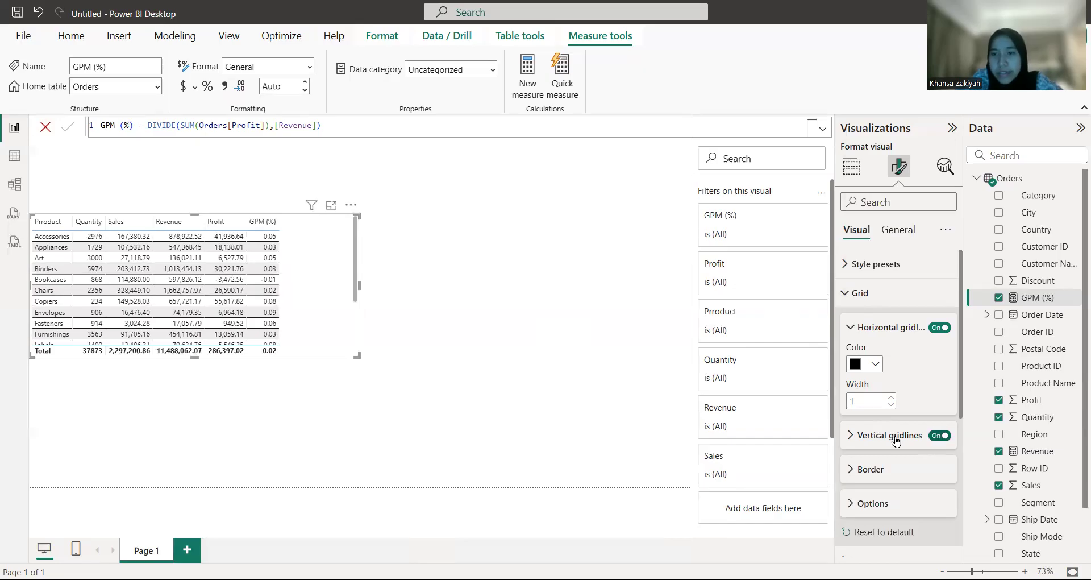
{"action": "left_click", "coordinate": [895, 436]}
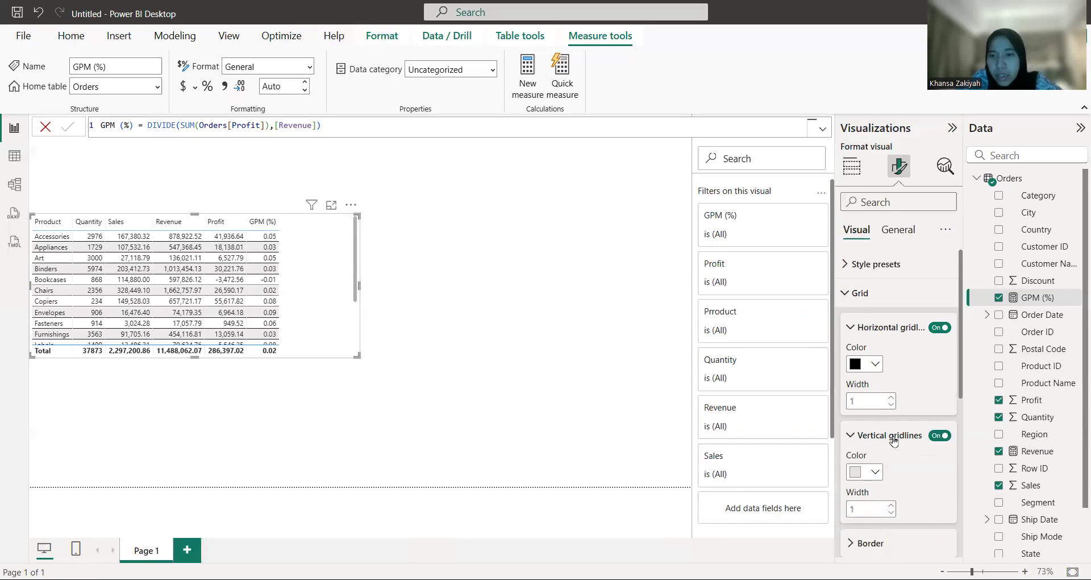
{"action": "left_click", "coordinate": [875, 472]}
{"action": "left_click", "coordinate": [885, 242]}
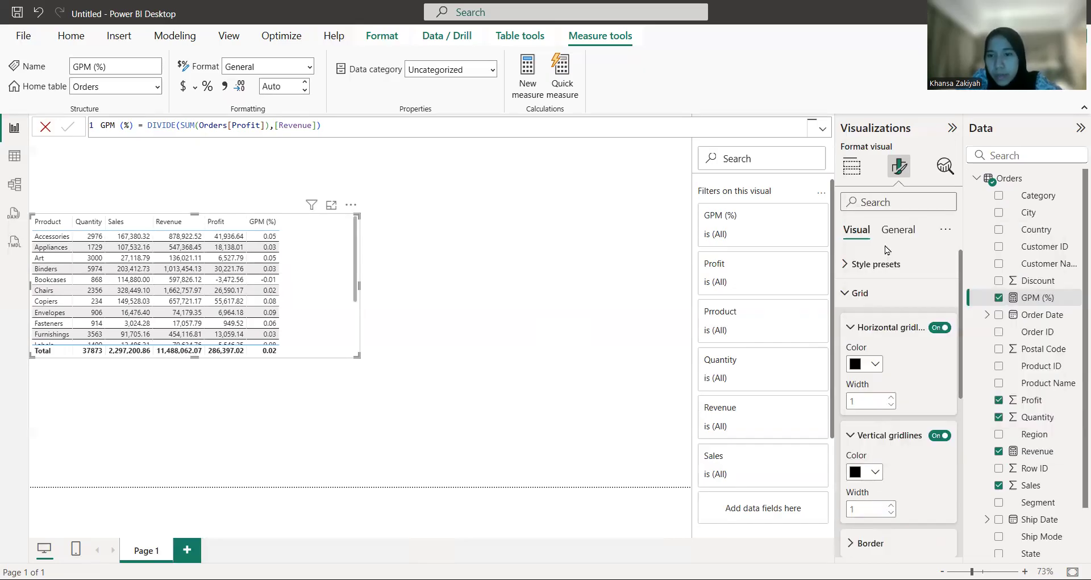
- Add bottom, left and right borders to all sections of the table and set the border color to black
{"action": "scroll", "coordinate": [882, 466], "scroll_direction": "down", "scroll_amount": 3}
{"action": "left_click", "coordinate": [874, 455]}
{"action": "scroll", "coordinate": [866, 441], "scroll_direction": "down", "scroll_amount": 2}
{"action": "left_click", "coordinate": [864, 425]}
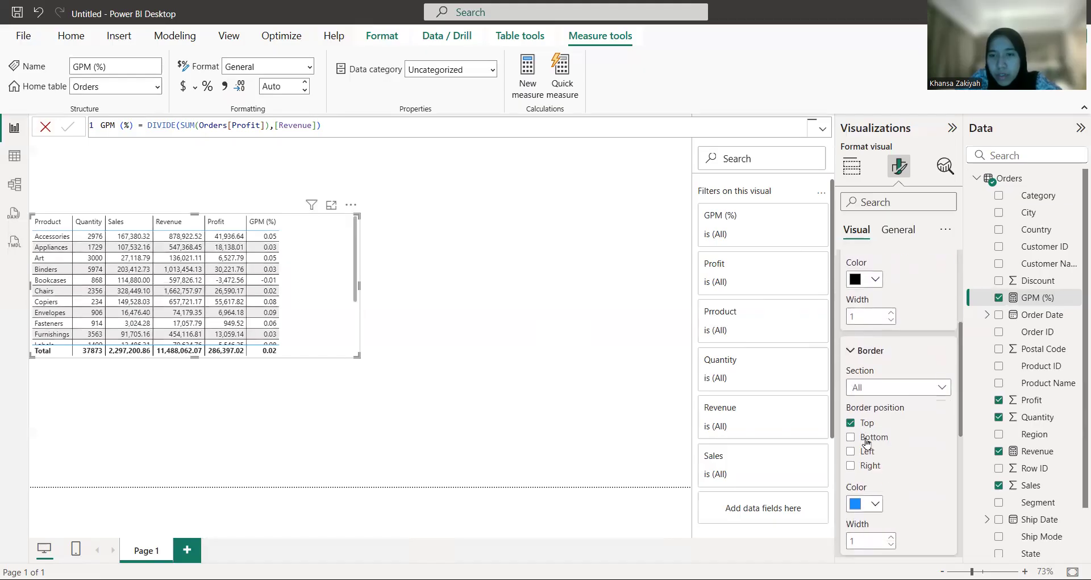
{"action": "left_click", "coordinate": [851, 437]}
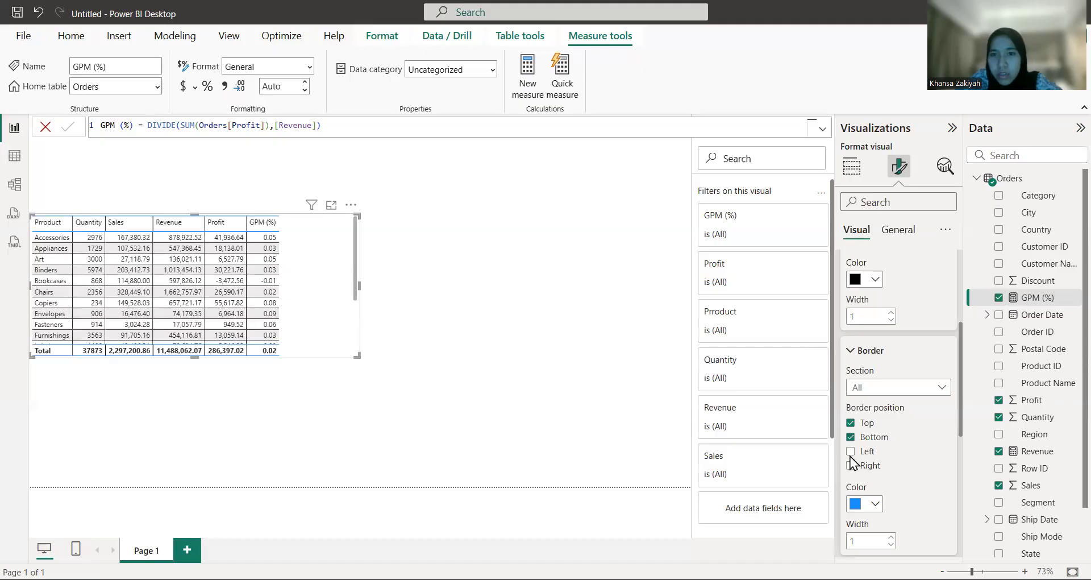
{"action": "left_click", "coordinate": [851, 452]}
{"action": "left_click", "coordinate": [850, 466]}
{"action": "left_click", "coordinate": [858, 506]}
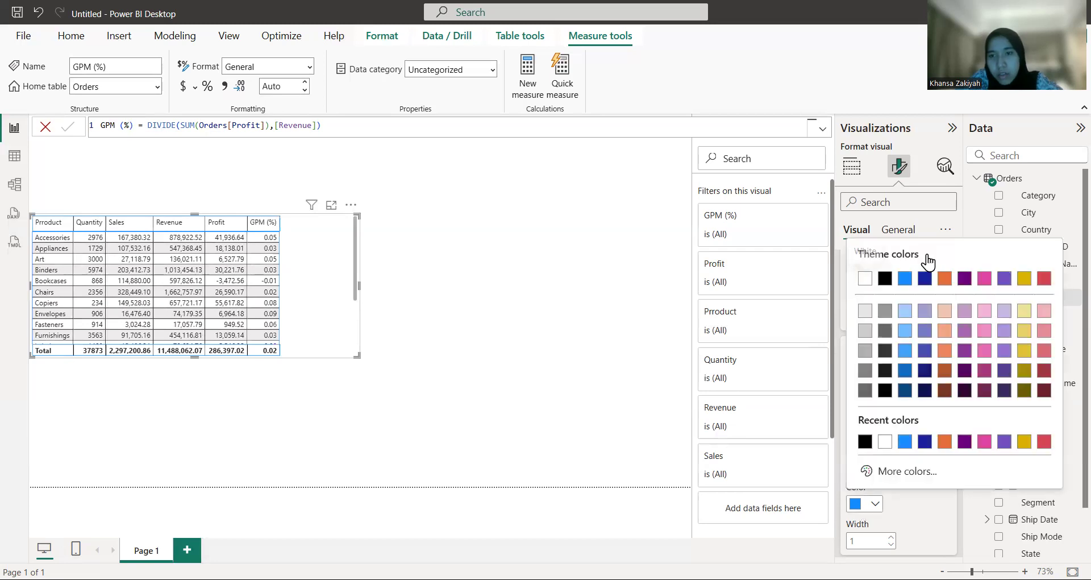
{"action": "left_click", "coordinate": [886, 279]}
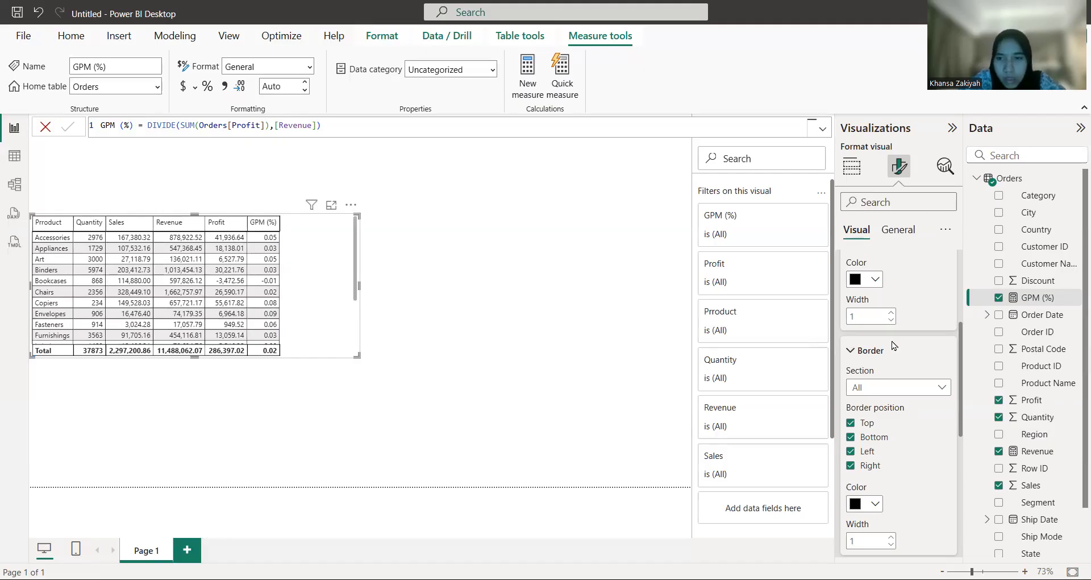
- Center the text of the table's column headers
{"action": "scroll", "coordinate": [898, 401], "scroll_direction": "down", "scroll_amount": 5}
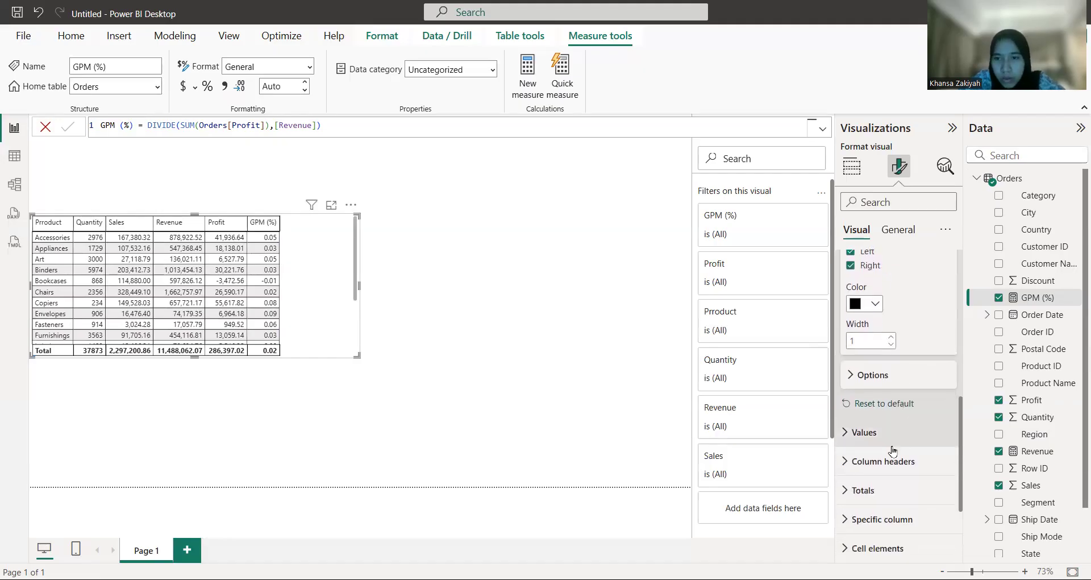
{"action": "left_click", "coordinate": [893, 461]}
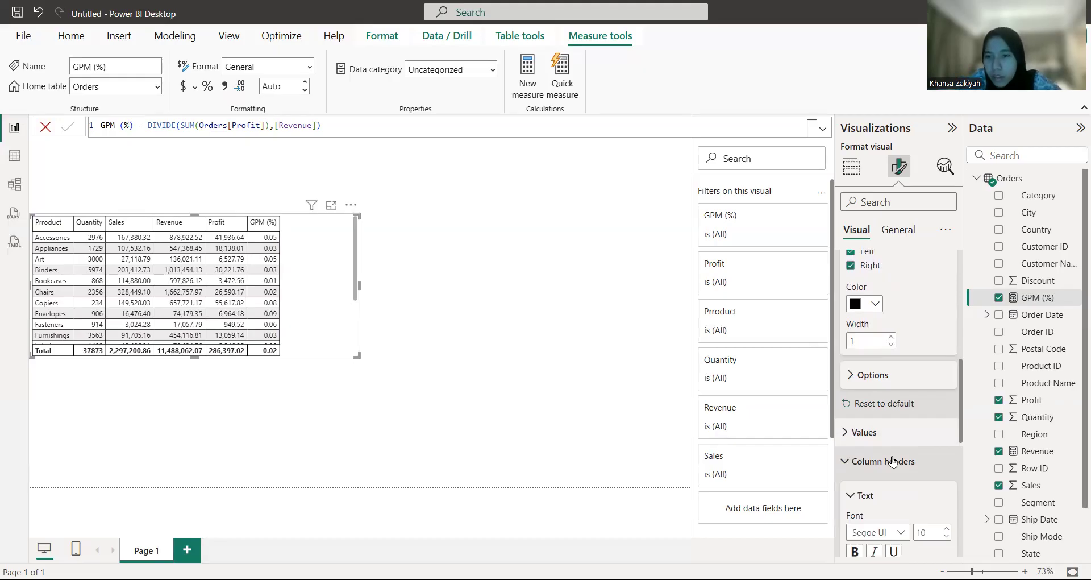
{"action": "scroll", "coordinate": [893, 462], "scroll_direction": "down", "scroll_amount": 2}
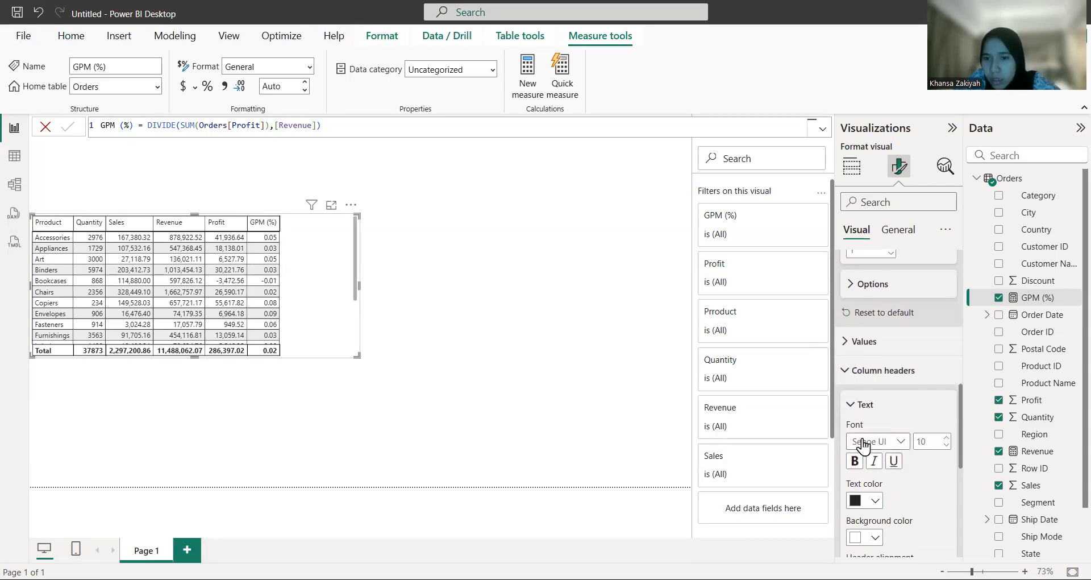
{"action": "scroll", "coordinate": [879, 466], "scroll_direction": "down", "scroll_amount": 2}
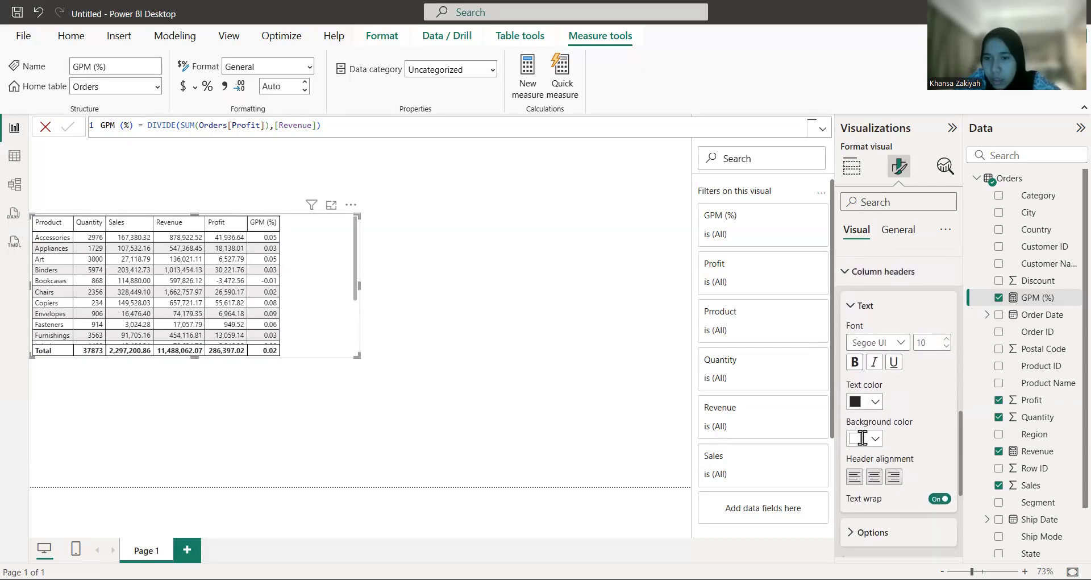
{"action": "left_click", "coordinate": [876, 479]}
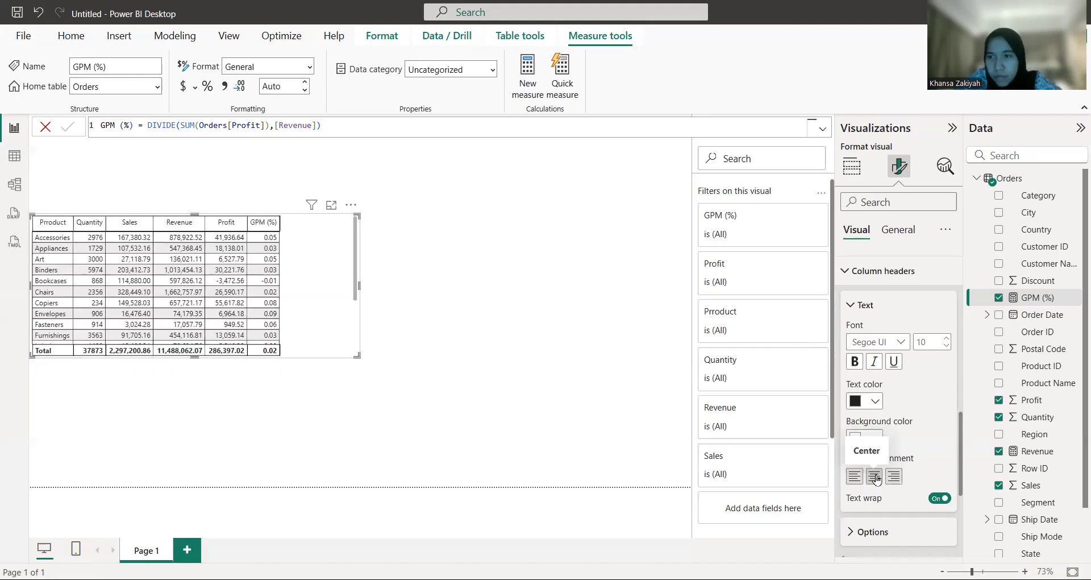
- Make the table's column header text bold
{"action": "scroll", "coordinate": [878, 480], "scroll_direction": "down", "scroll_amount": 1}
{"action": "scroll", "coordinate": [876, 474], "scroll_direction": "down", "scroll_amount": 1}
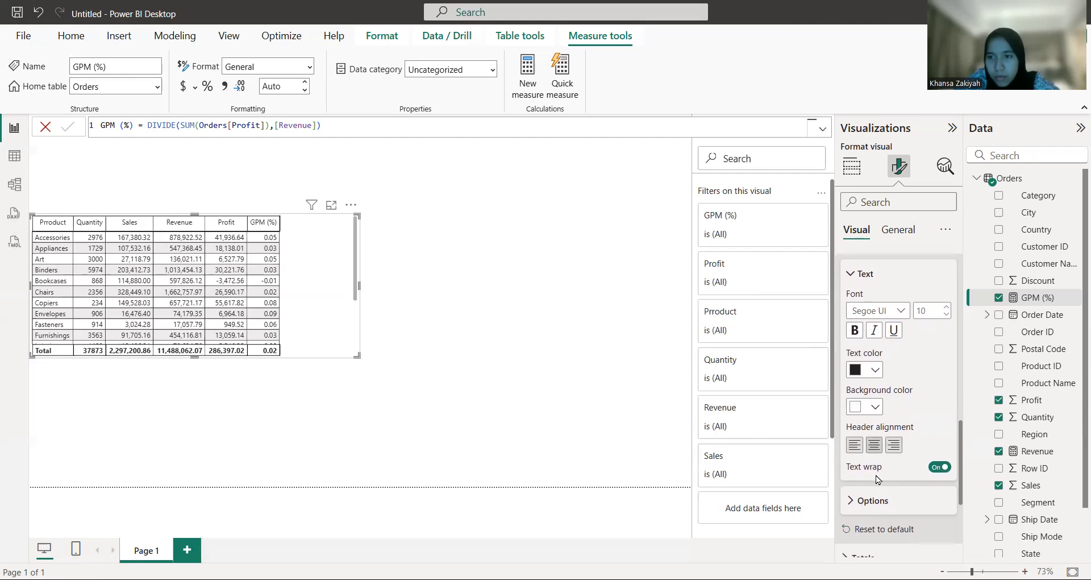
{"action": "scroll", "coordinate": [875, 475], "scroll_direction": "down", "scroll_amount": 2}
{"action": "scroll", "coordinate": [876, 475], "scroll_direction": "down", "scroll_amount": 2}
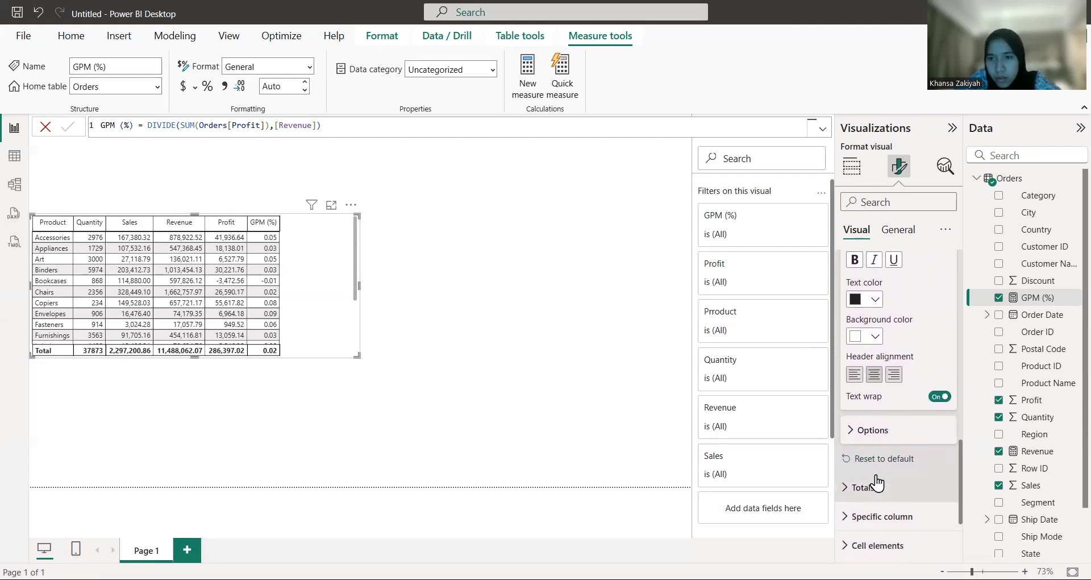
{"action": "scroll", "coordinate": [876, 483], "scroll_direction": "down", "scroll_amount": 1}
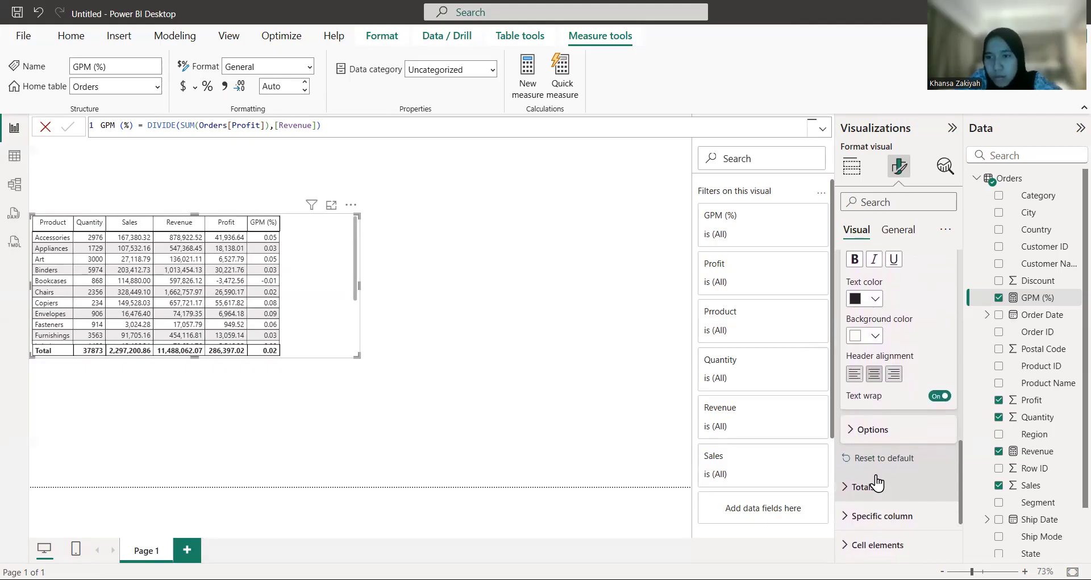
{"action": "scroll", "coordinate": [877, 483], "scroll_direction": "down", "scroll_amount": 2}
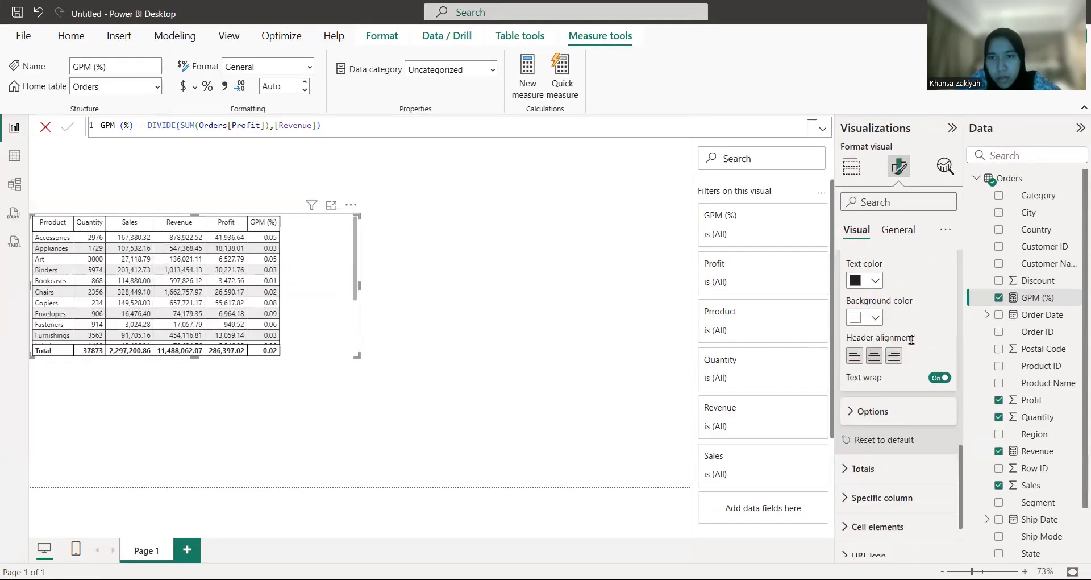
{"action": "scroll", "coordinate": [911, 340], "scroll_direction": "up", "scroll_amount": 5}
{"action": "left_click", "coordinate": [853, 300]}
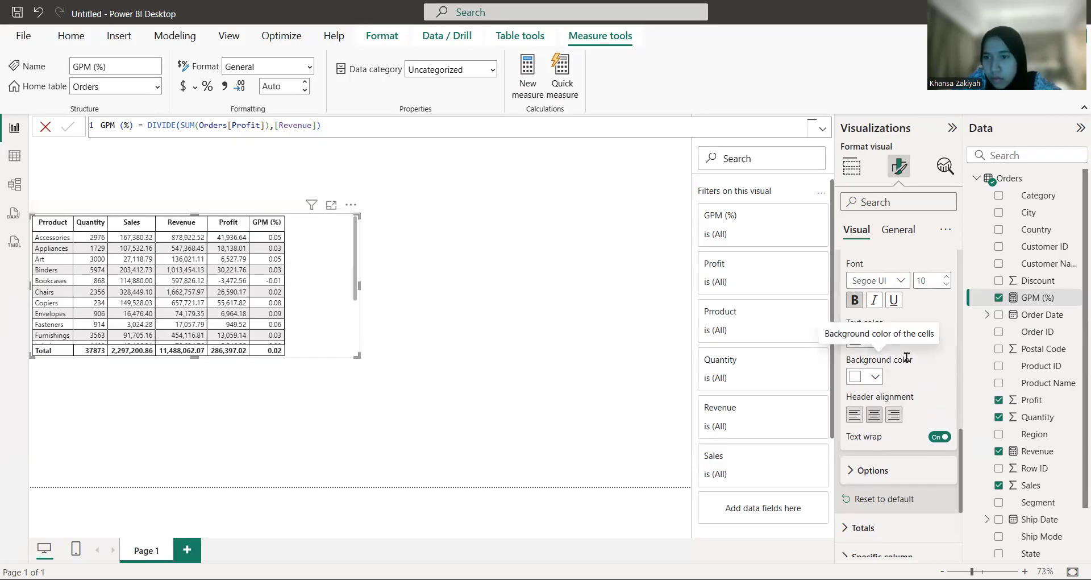
- Set the column headers' background color to light purple and switch off their center alignment
{"action": "scroll", "coordinate": [907, 357], "scroll_direction": "down", "scroll_amount": 1}
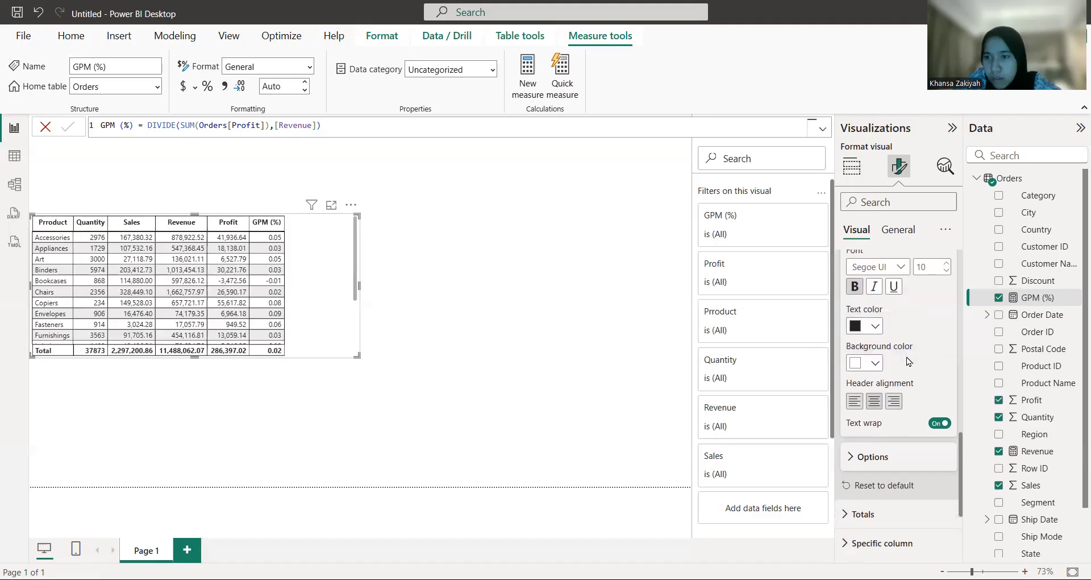
{"action": "scroll", "coordinate": [908, 361], "scroll_direction": "down", "scroll_amount": 1}
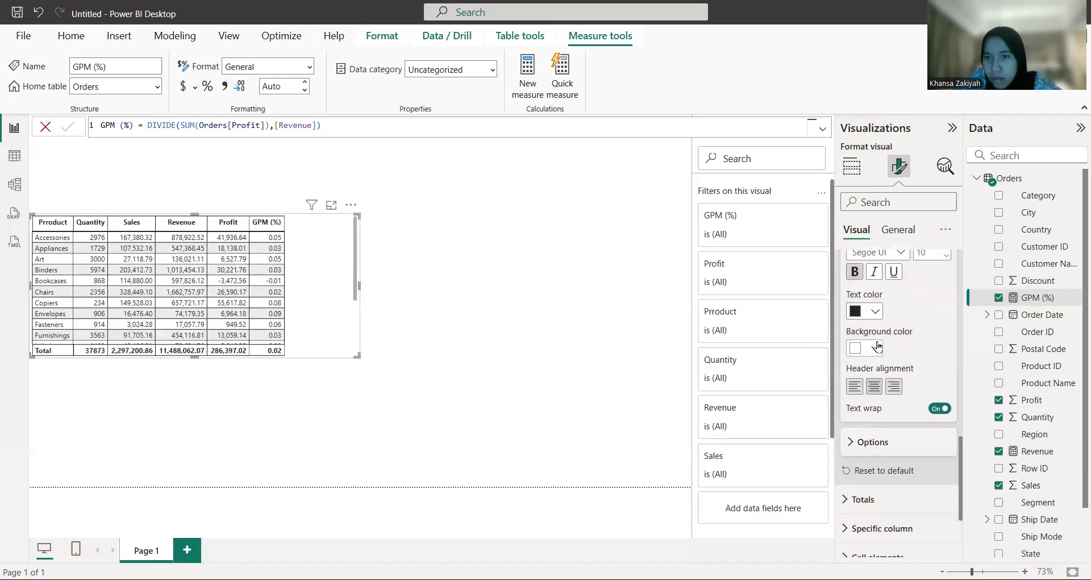
{"action": "left_click", "coordinate": [877, 347]}
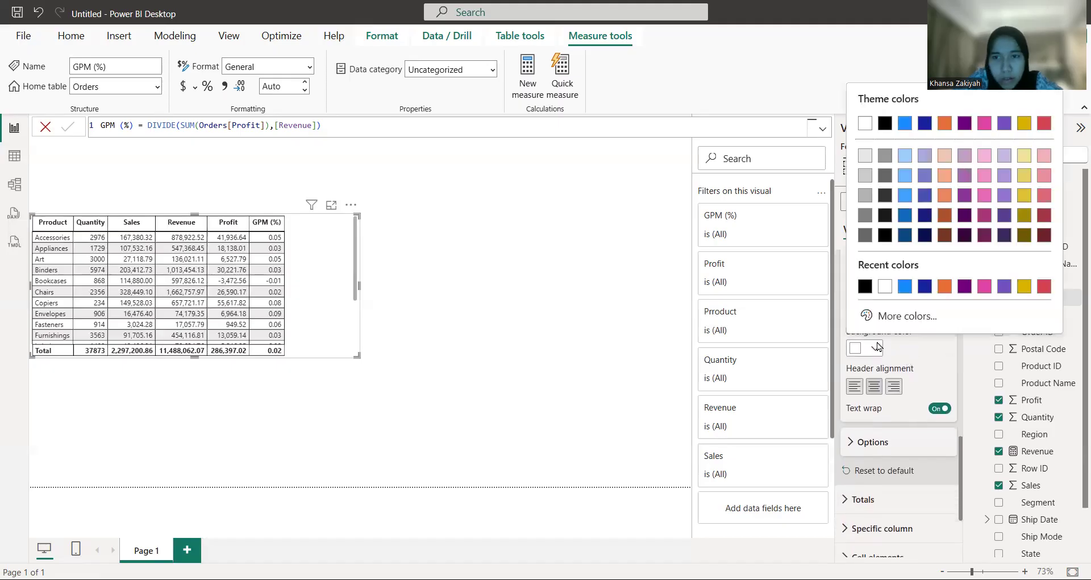
{"action": "left_click", "coordinate": [964, 155]}
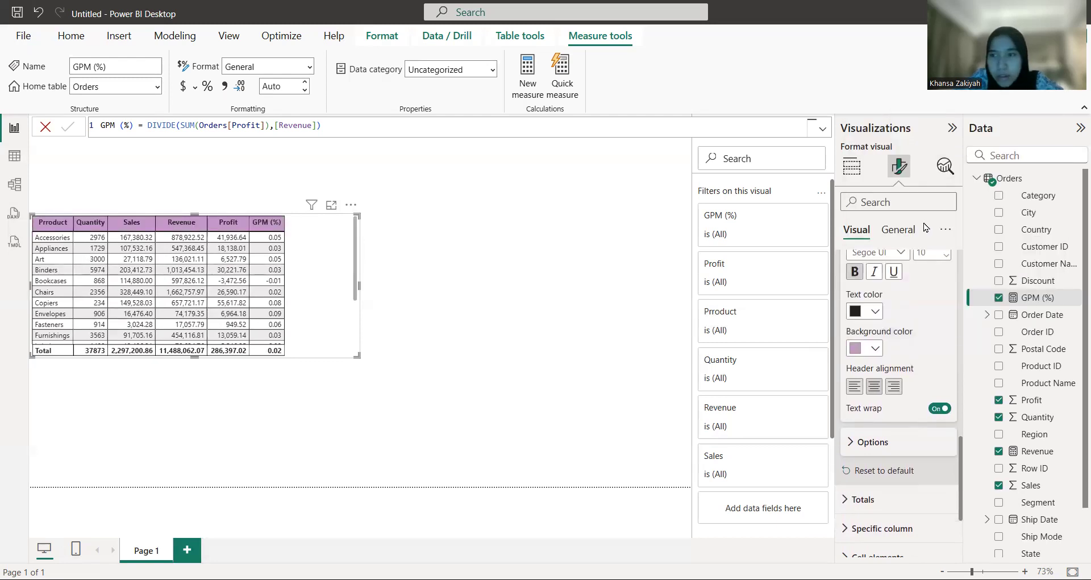
{"action": "left_click", "coordinate": [874, 387]}
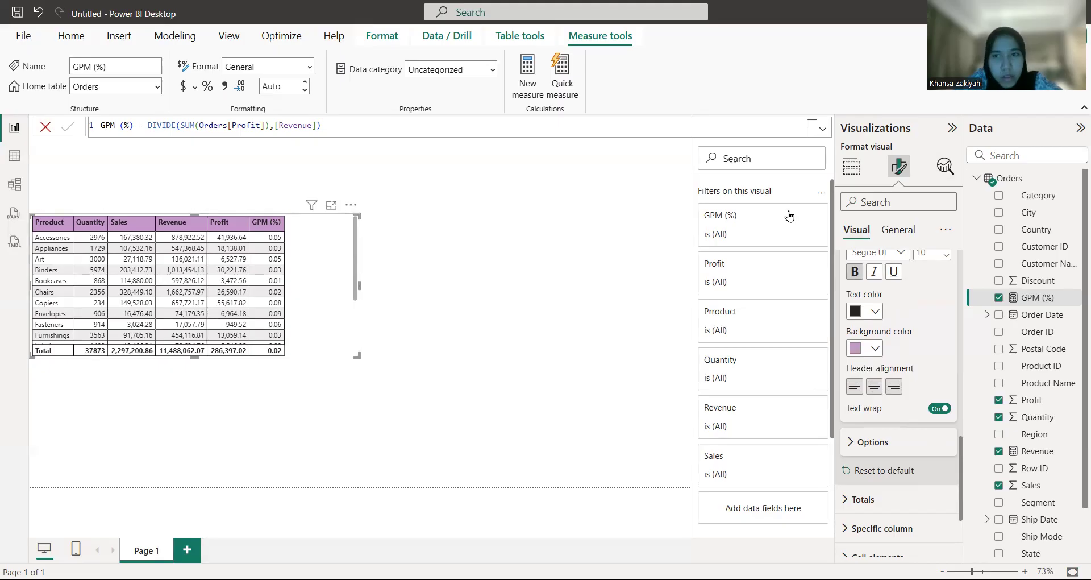
- Turn on data bars in the cell elements for the table's Quantity column
{"action": "scroll", "coordinate": [876, 357], "scroll_direction": "down", "scroll_amount": 3}
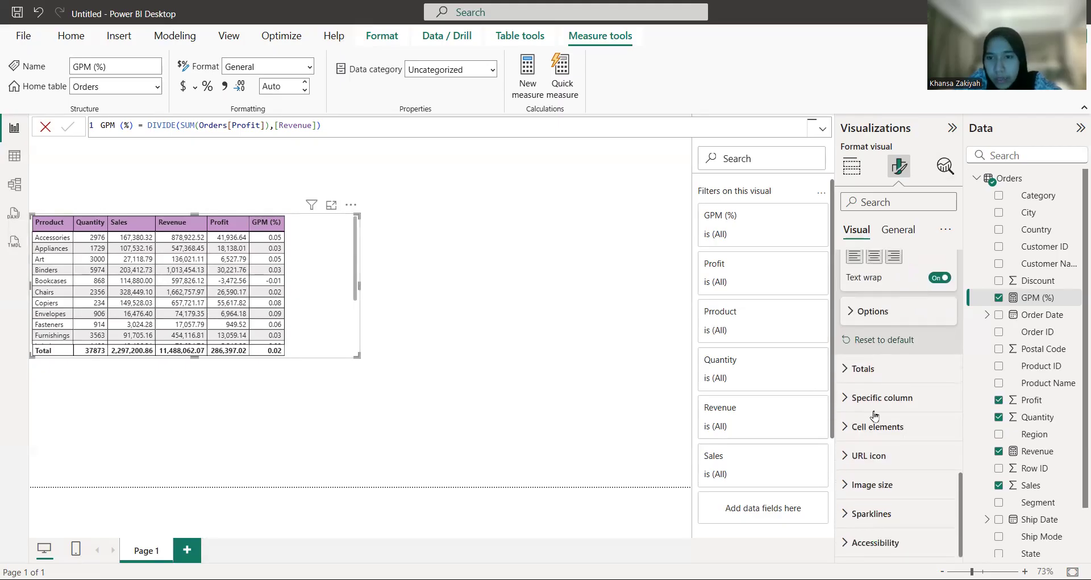
{"action": "left_click", "coordinate": [869, 432]}
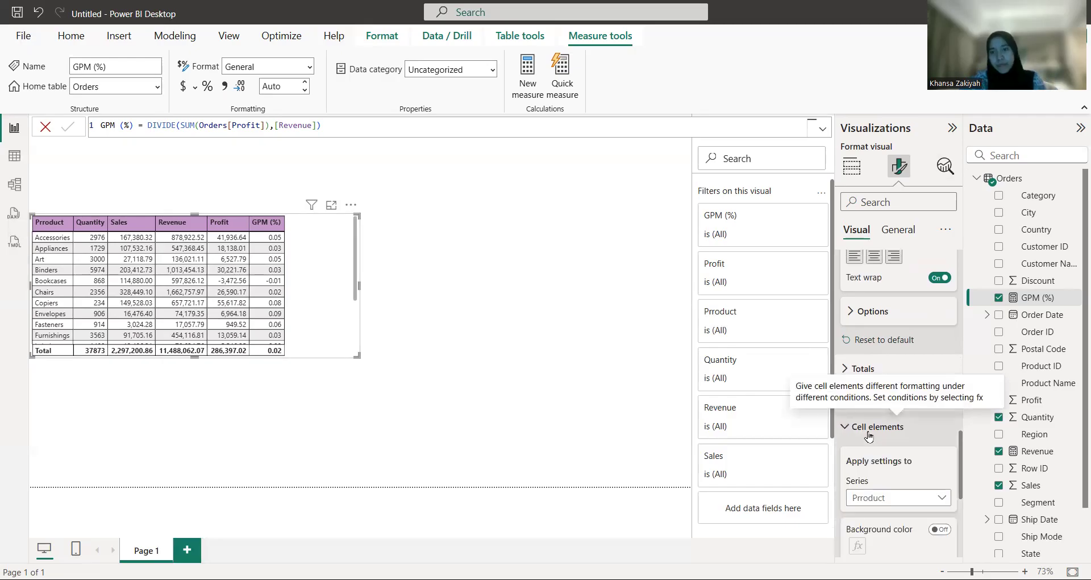
{"action": "scroll", "coordinate": [869, 435], "scroll_direction": "down", "scroll_amount": 1}
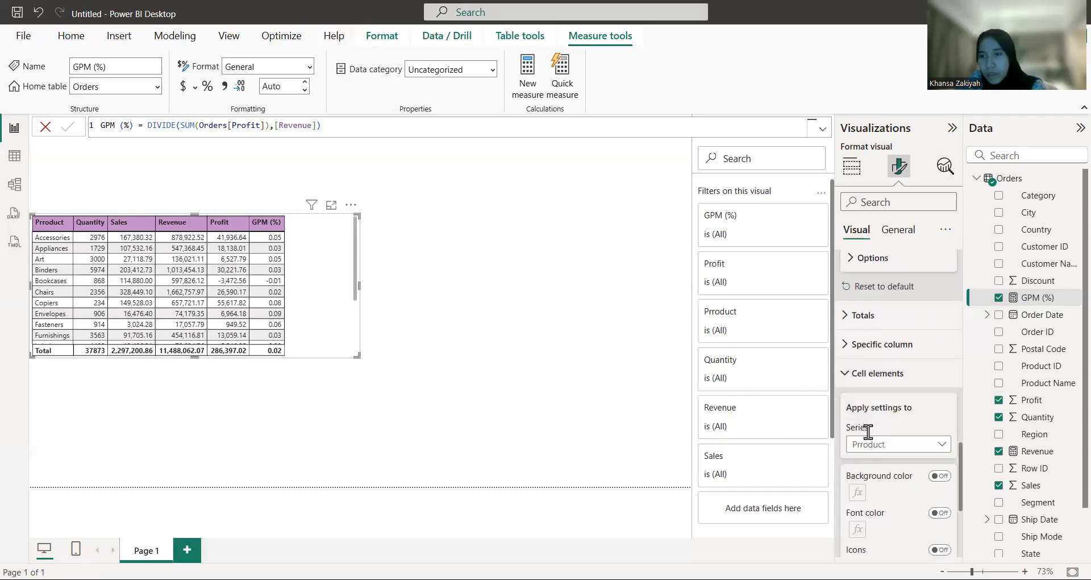
{"action": "scroll", "coordinate": [869, 431], "scroll_direction": "down", "scroll_amount": 1}
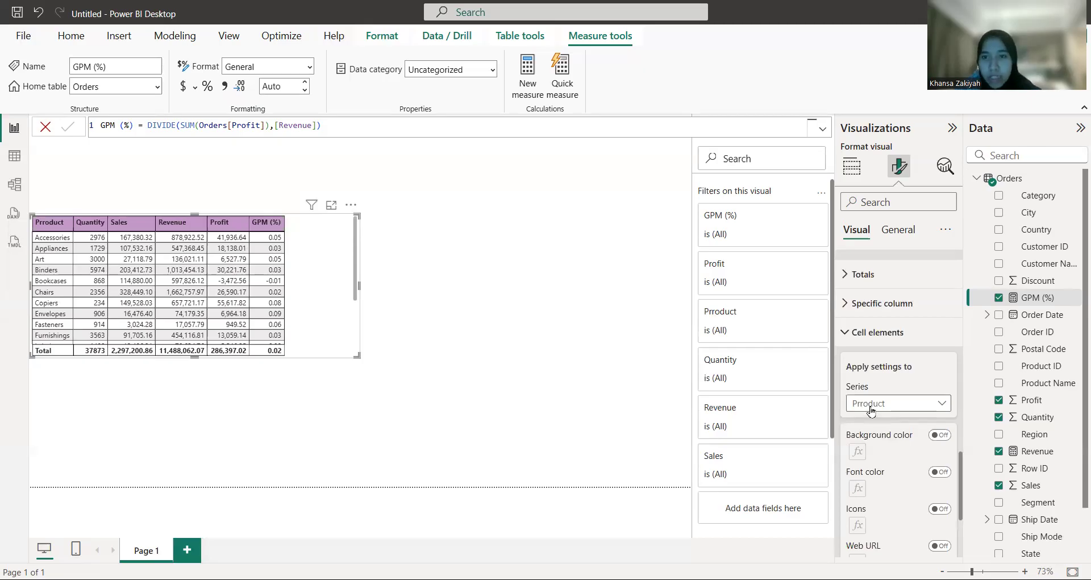
{"action": "left_click", "coordinate": [871, 409]}
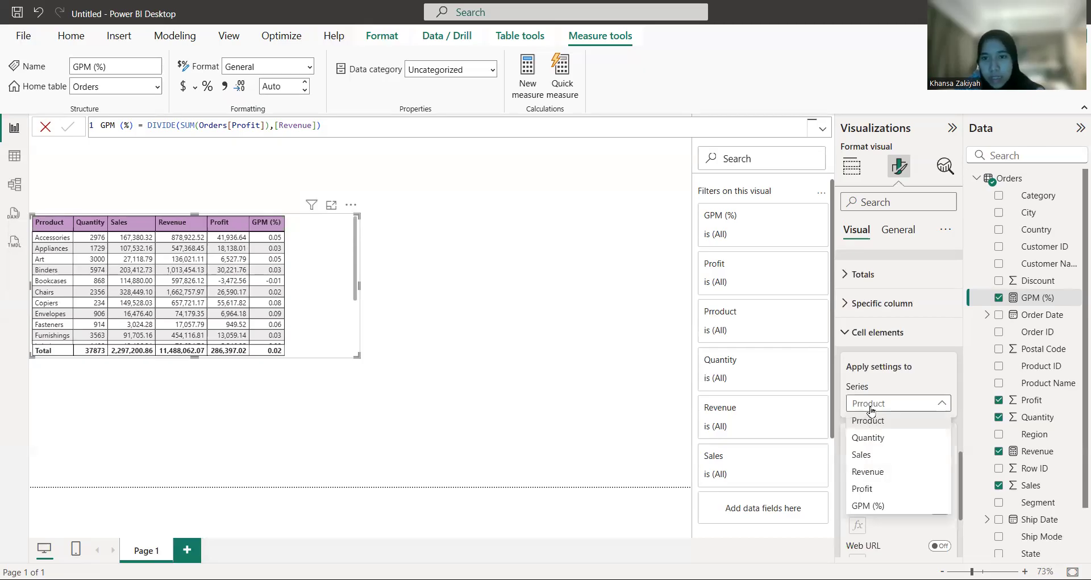
{"action": "left_click", "coordinate": [876, 436]}
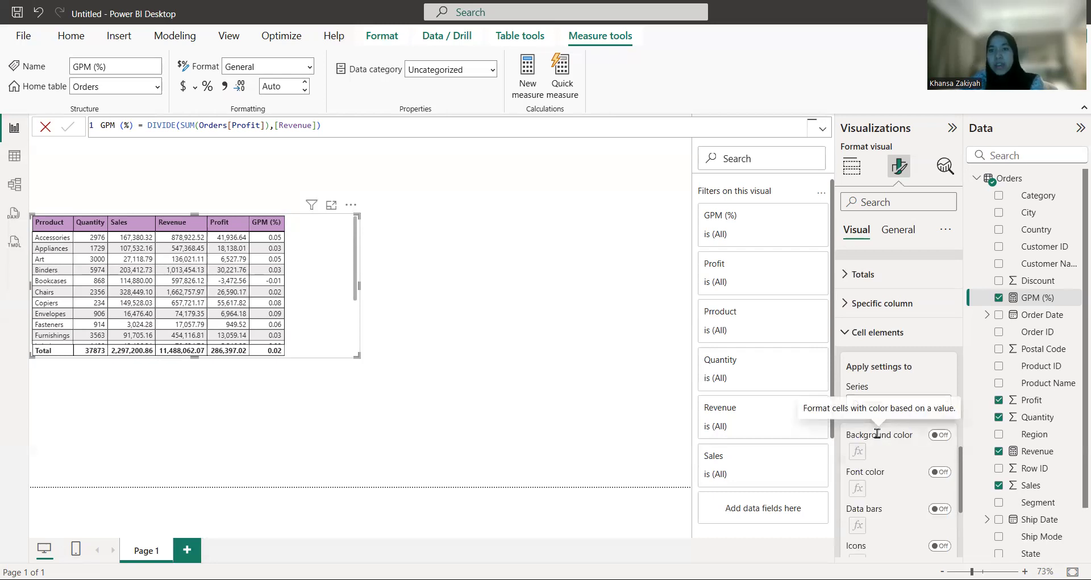
{"action": "scroll", "coordinate": [877, 434], "scroll_direction": "down", "scroll_amount": 1}
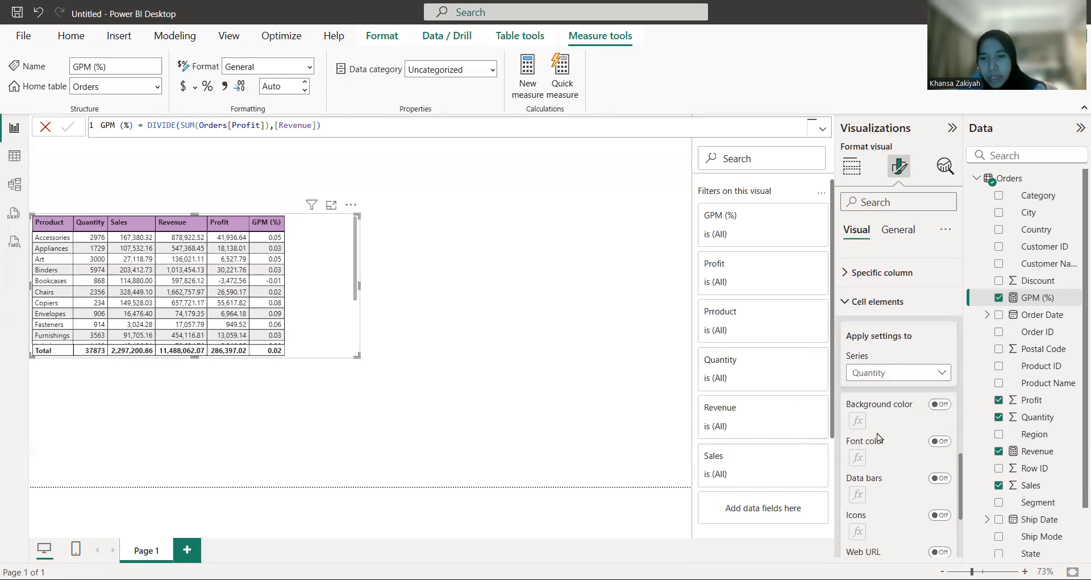
{"action": "left_click", "coordinate": [934, 481]}
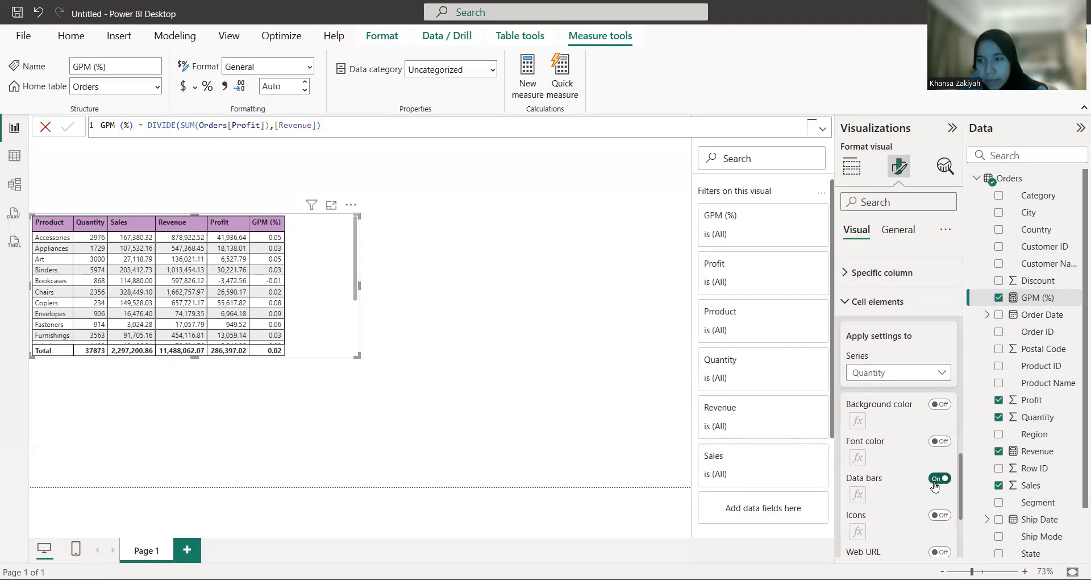
{"action": "scroll", "coordinate": [934, 483], "scroll_direction": "down", "scroll_amount": 1}
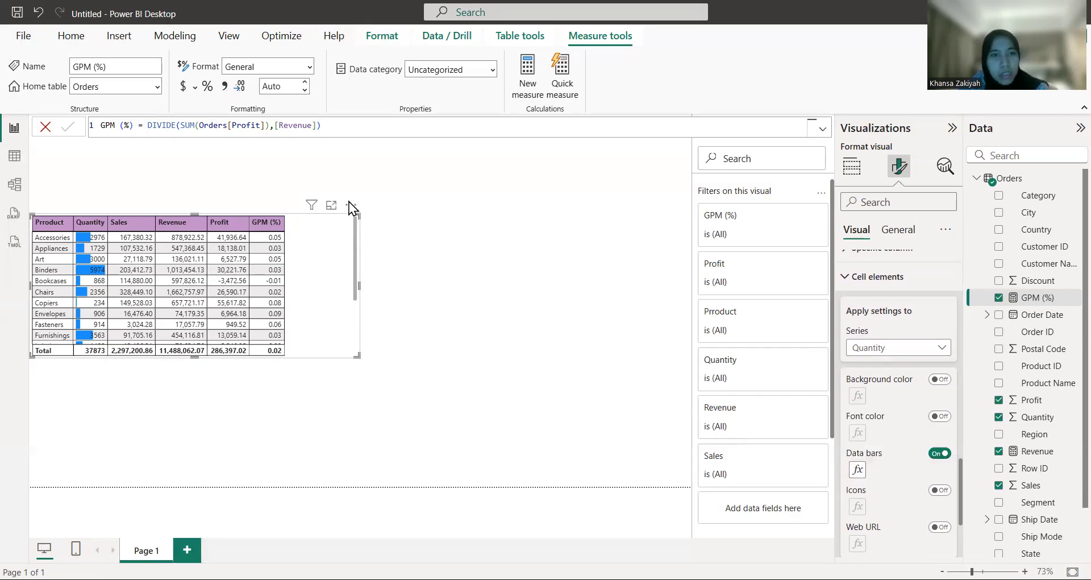
- Set the Quantity data bars to dark blue for positive values and red for negative values
{"action": "left_click", "coordinate": [858, 470]}
{"action": "left_click", "coordinate": [254, 354]}
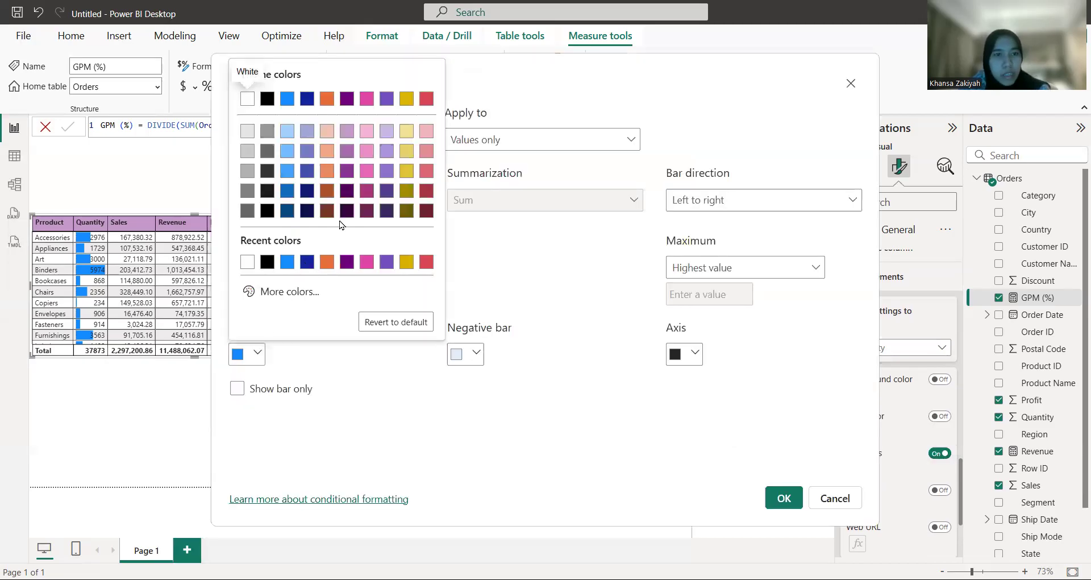
{"action": "left_click", "coordinate": [307, 159]}
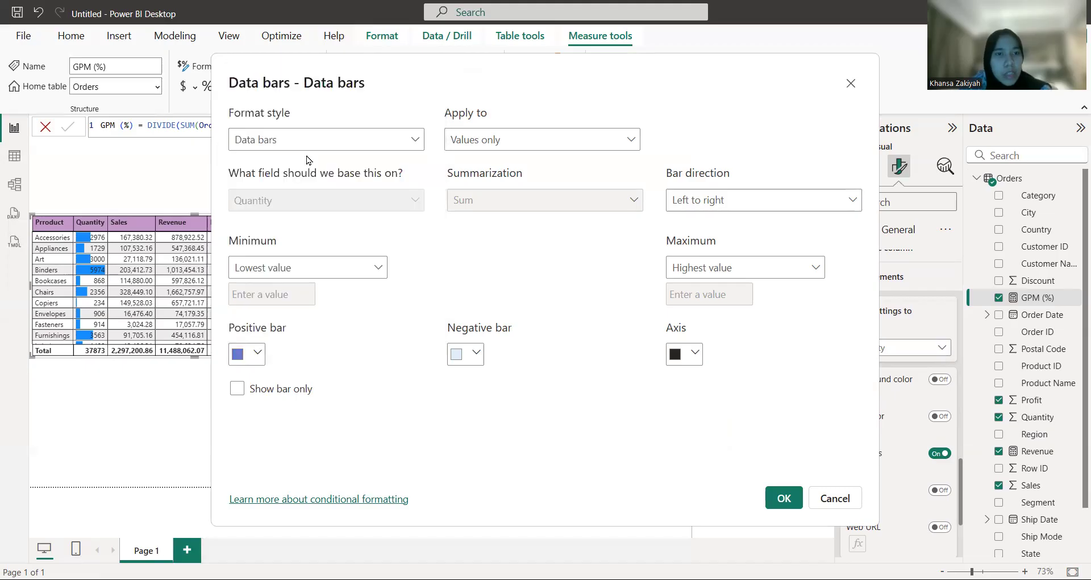
{"action": "left_click", "coordinate": [253, 359]}
{"action": "left_click", "coordinate": [306, 267]}
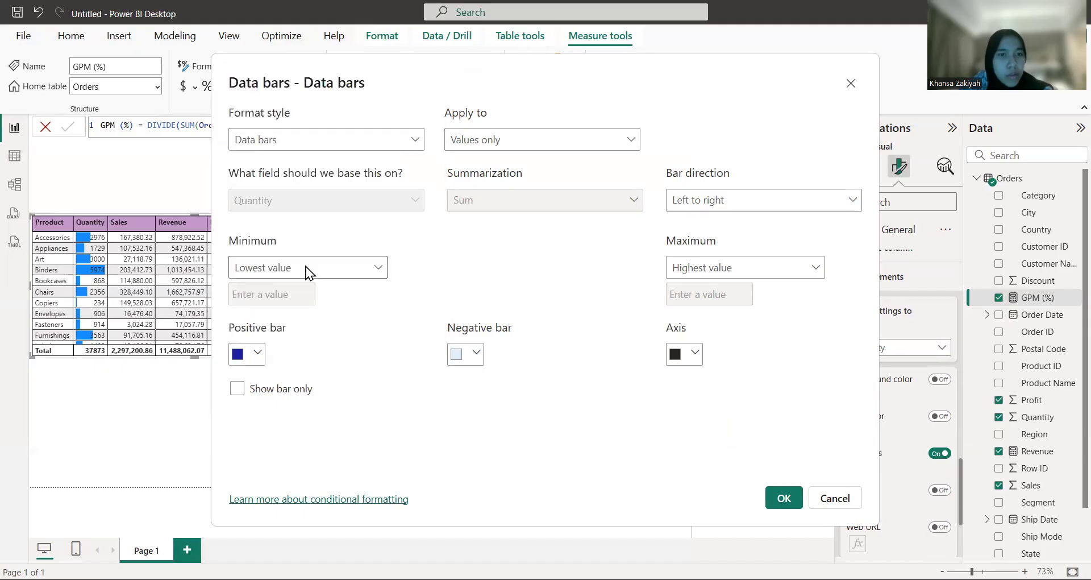
{"action": "left_click", "coordinate": [476, 354]}
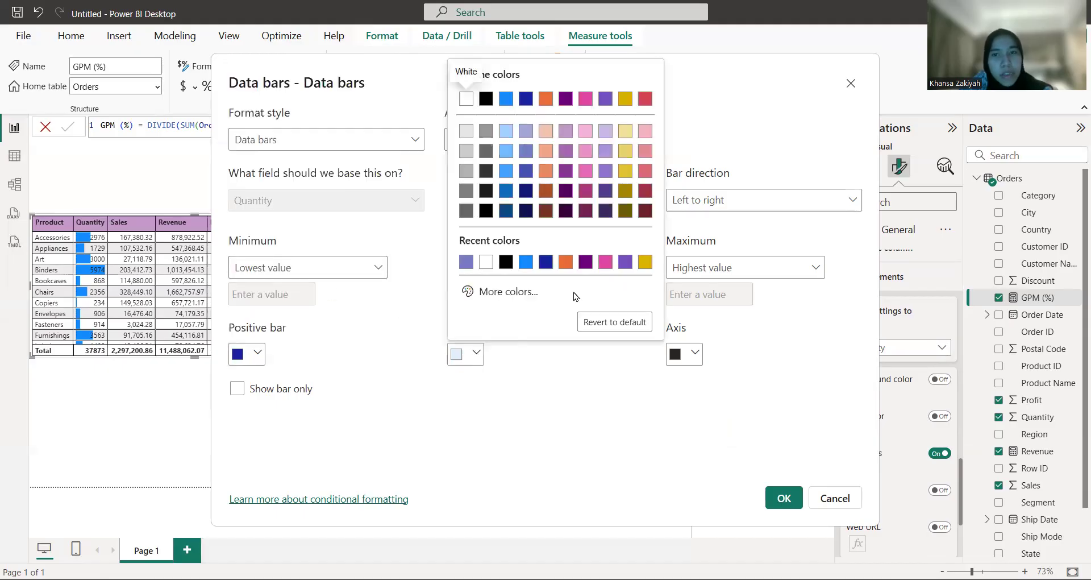
{"action": "left_click", "coordinate": [643, 108]}
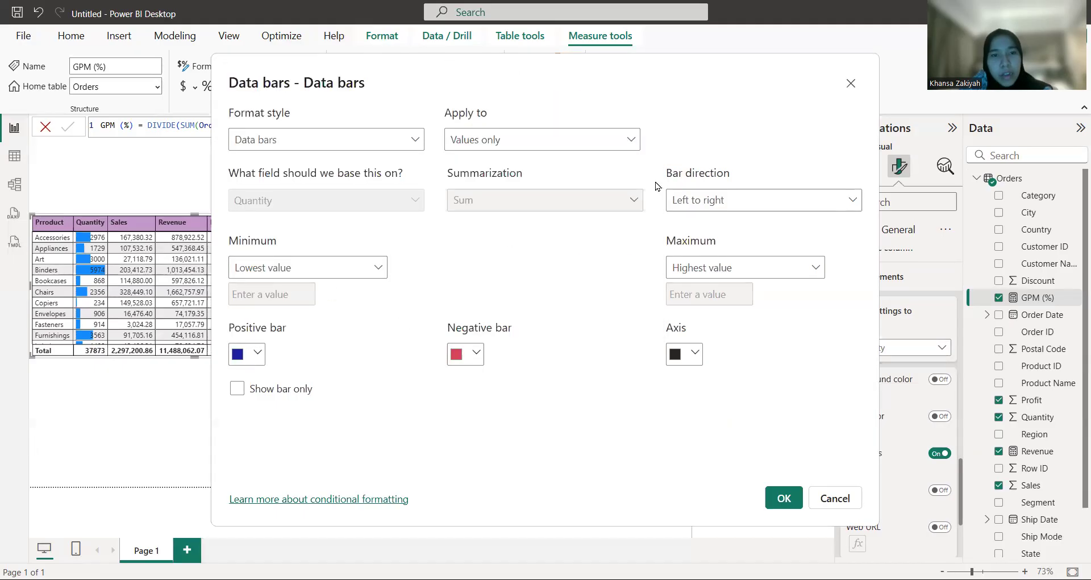
{"action": "left_click", "coordinate": [784, 498]}
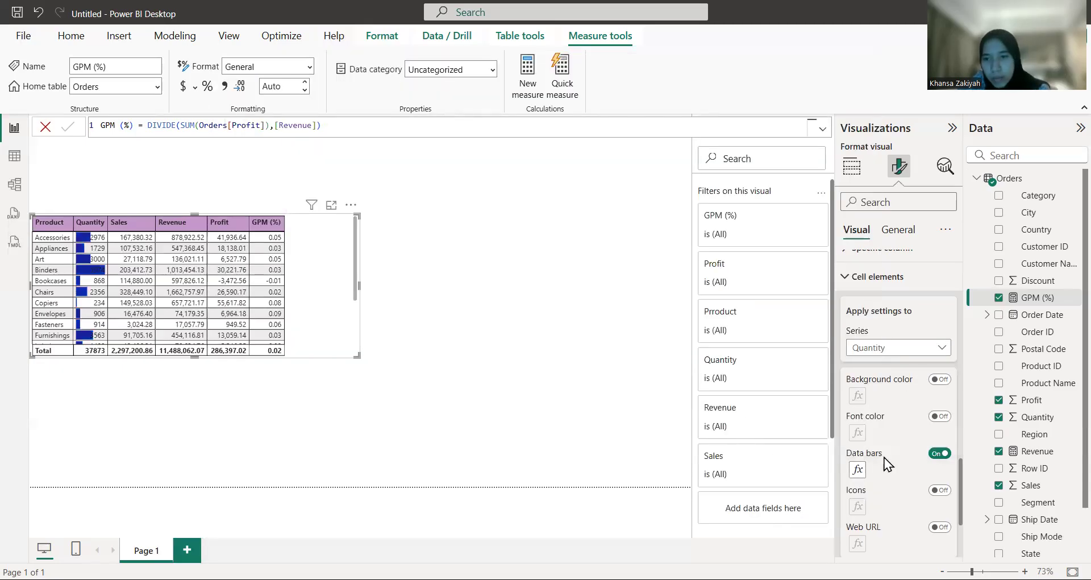
- Turn on data bars for the Sales column and color its negative bars red
{"action": "scroll", "coordinate": [884, 458], "scroll_direction": "down", "scroll_amount": 1}
{"action": "scroll", "coordinate": [884, 458], "scroll_direction": "down", "scroll_amount": 1}
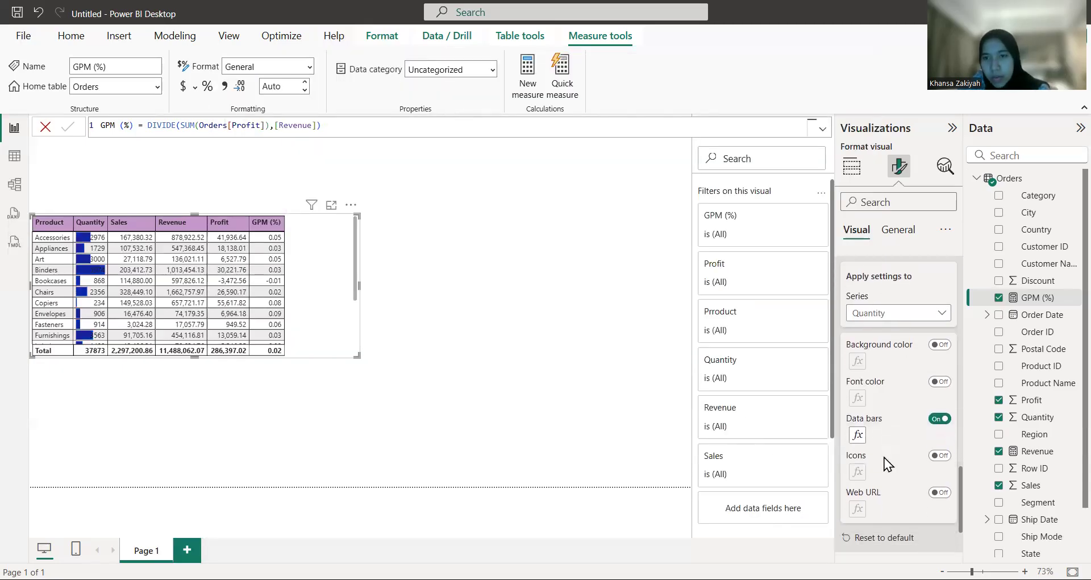
{"action": "left_click", "coordinate": [889, 315]}
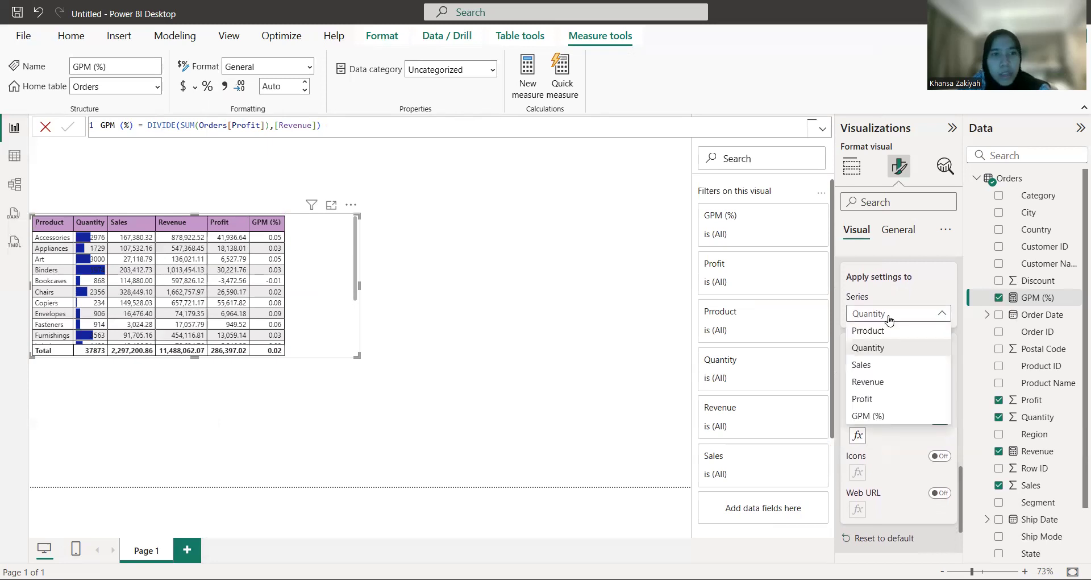
{"action": "left_click", "coordinate": [873, 365]}
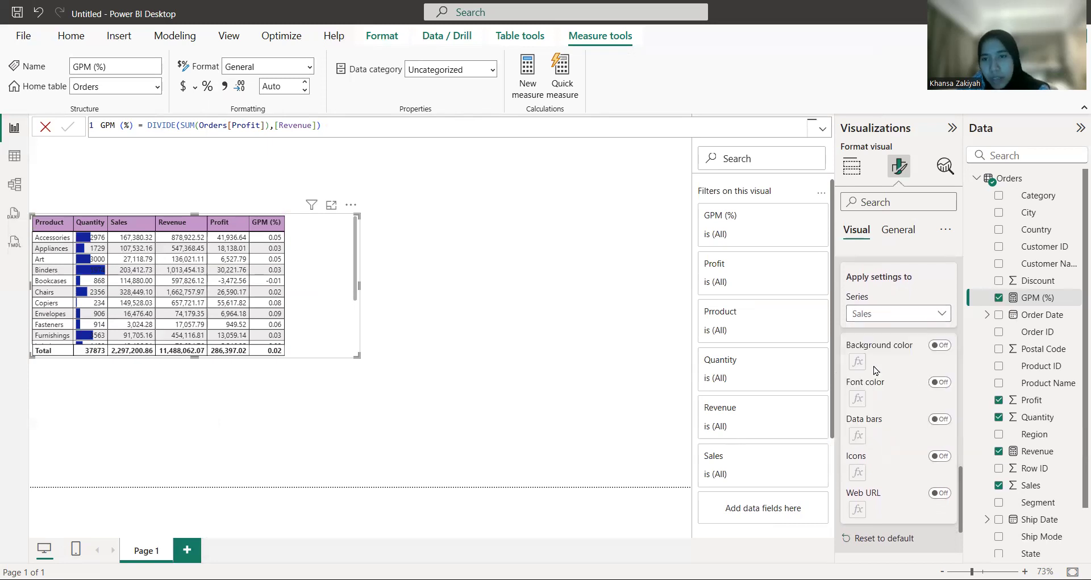
{"action": "left_click", "coordinate": [935, 420]}
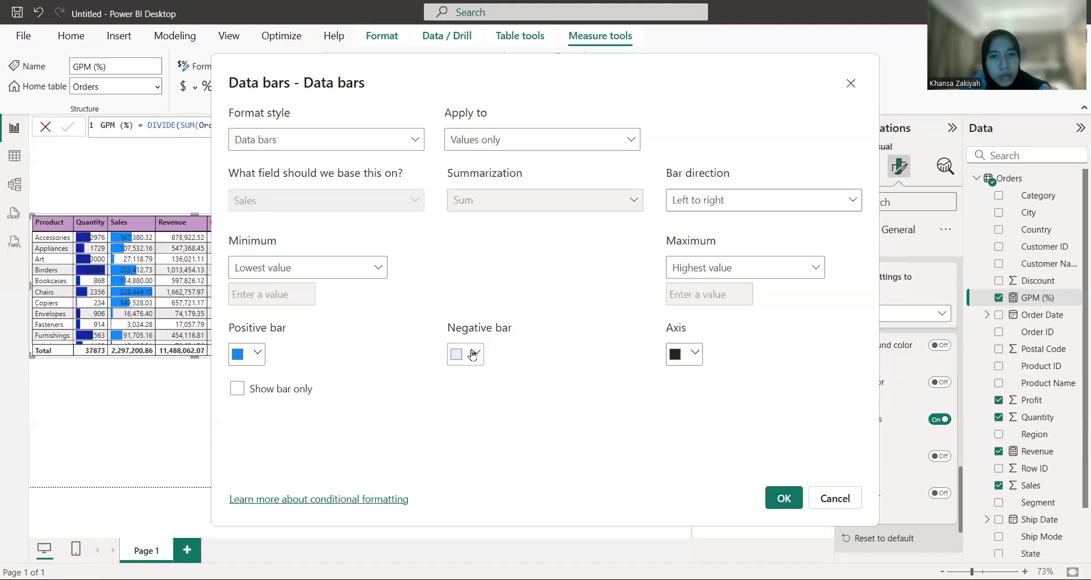
{"action": "left_click", "coordinate": [472, 354]}
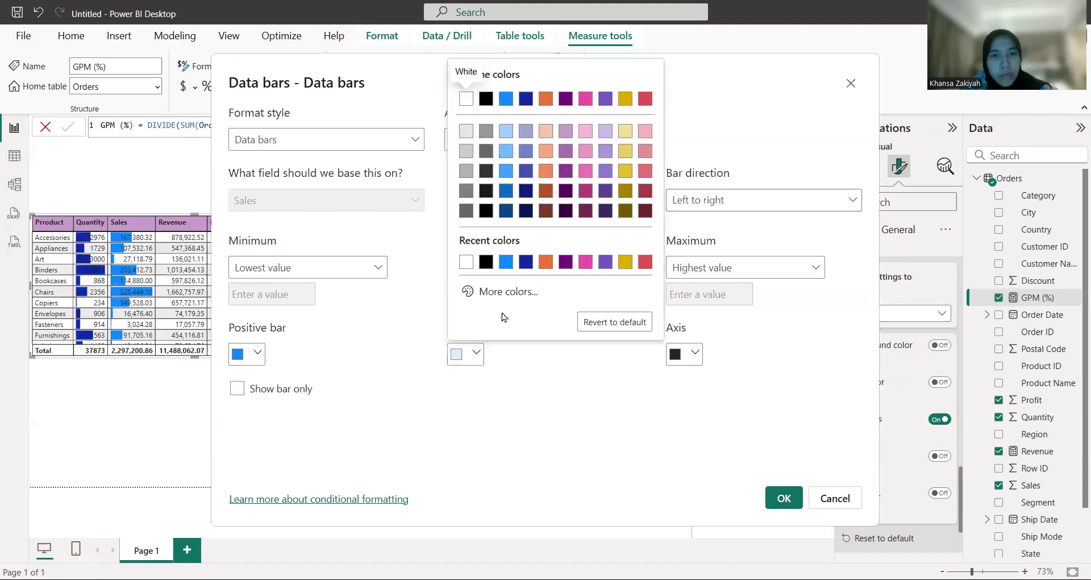
{"action": "left_click", "coordinate": [648, 101]}
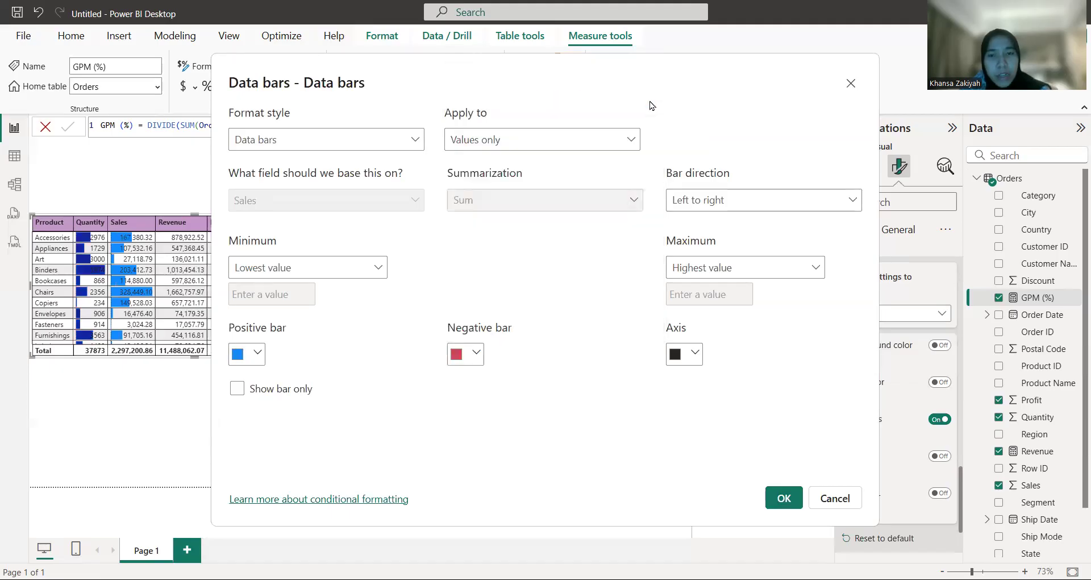
{"action": "left_click", "coordinate": [784, 498]}
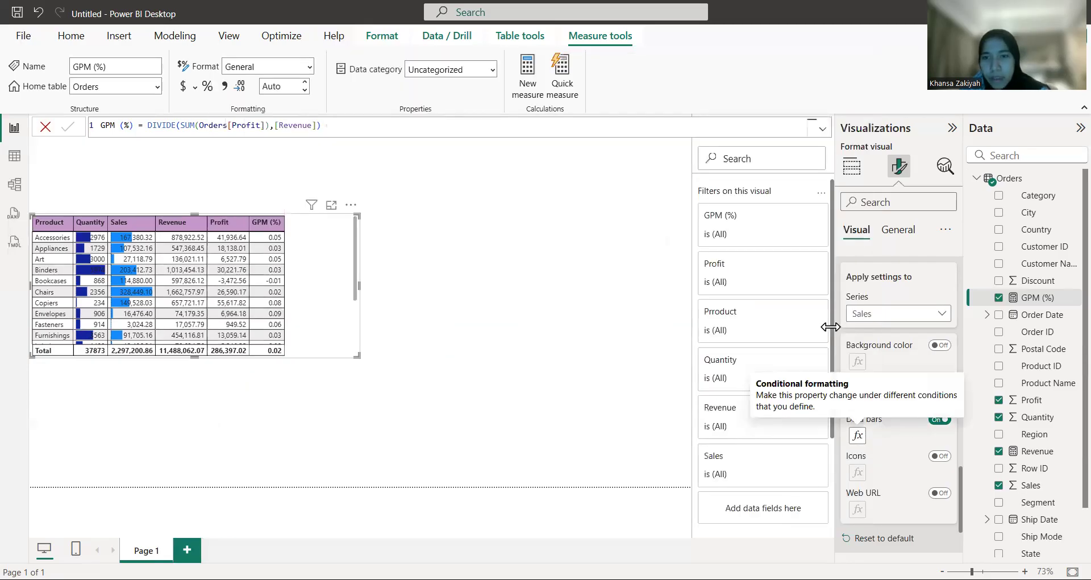
- Turn on data bars for the Revenue column with light orange positive bars and red negative bars
{"action": "left_click", "coordinate": [889, 314]}
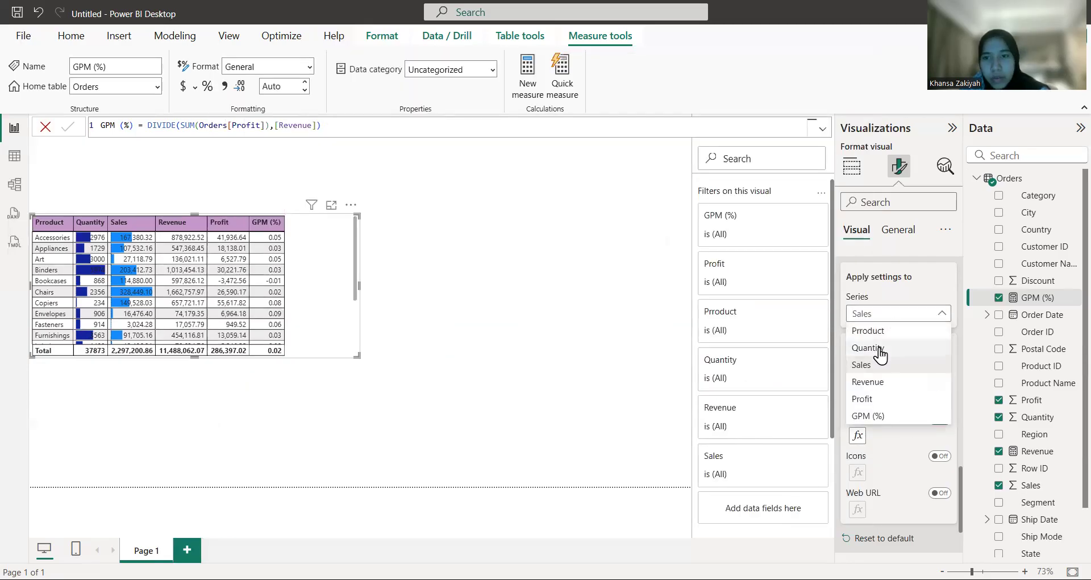
{"action": "left_click", "coordinate": [880, 382]}
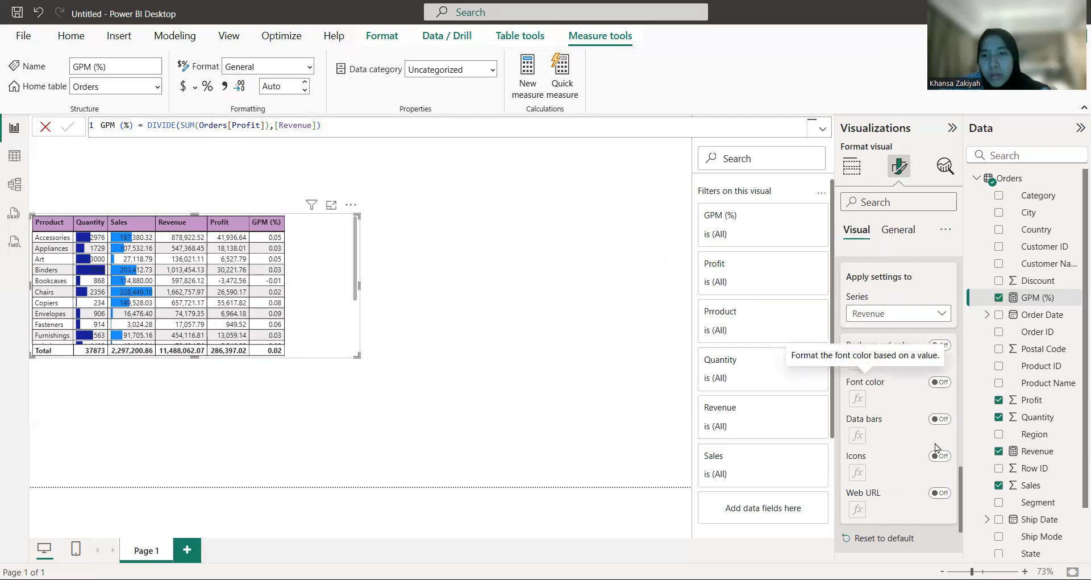
{"action": "left_click", "coordinate": [941, 420]}
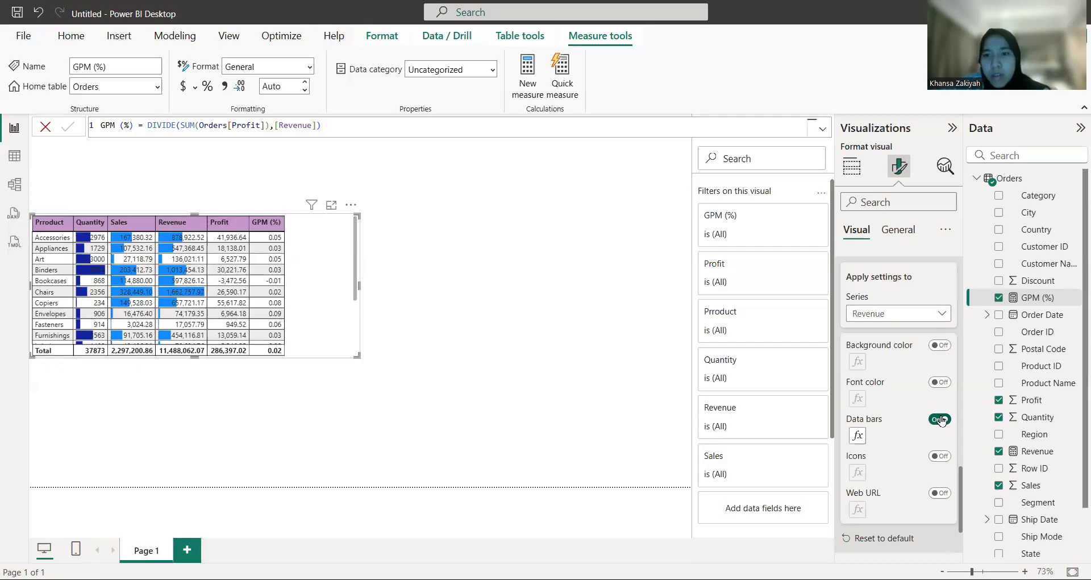
{"action": "left_click", "coordinate": [861, 435]}
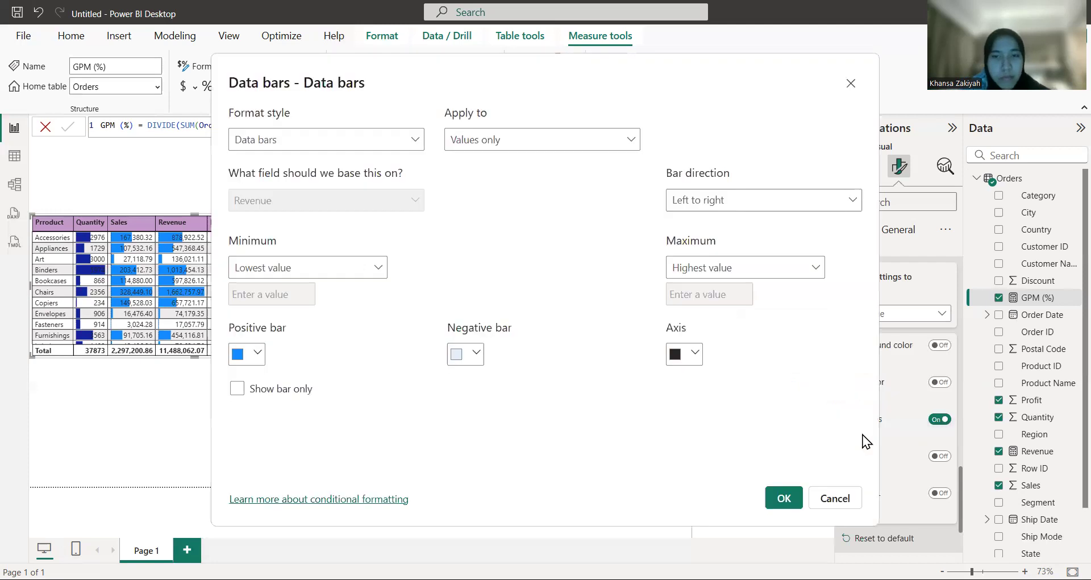
{"action": "left_click", "coordinate": [249, 354]}
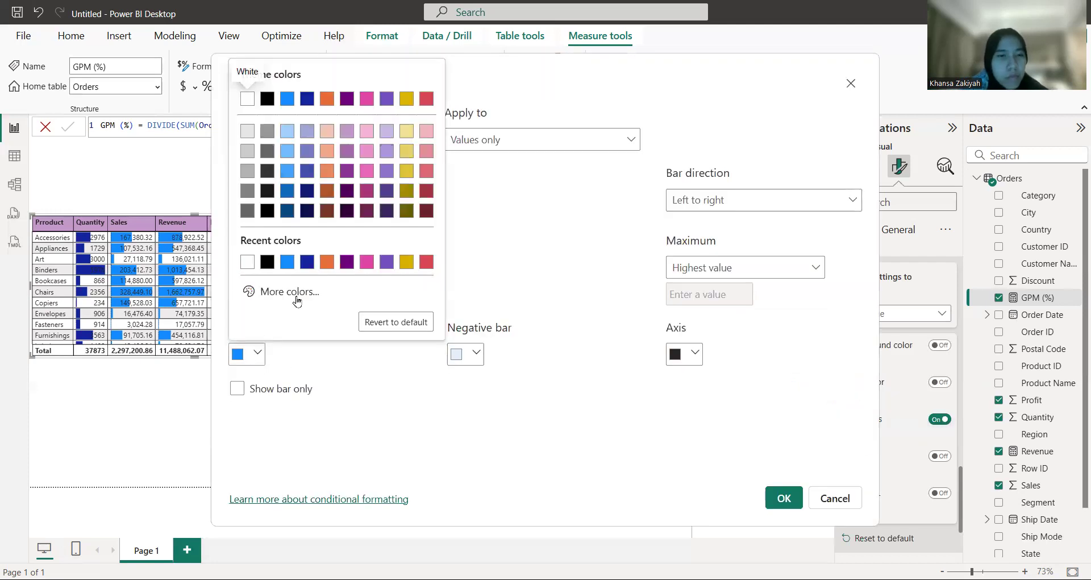
{"action": "left_click", "coordinate": [327, 257]}
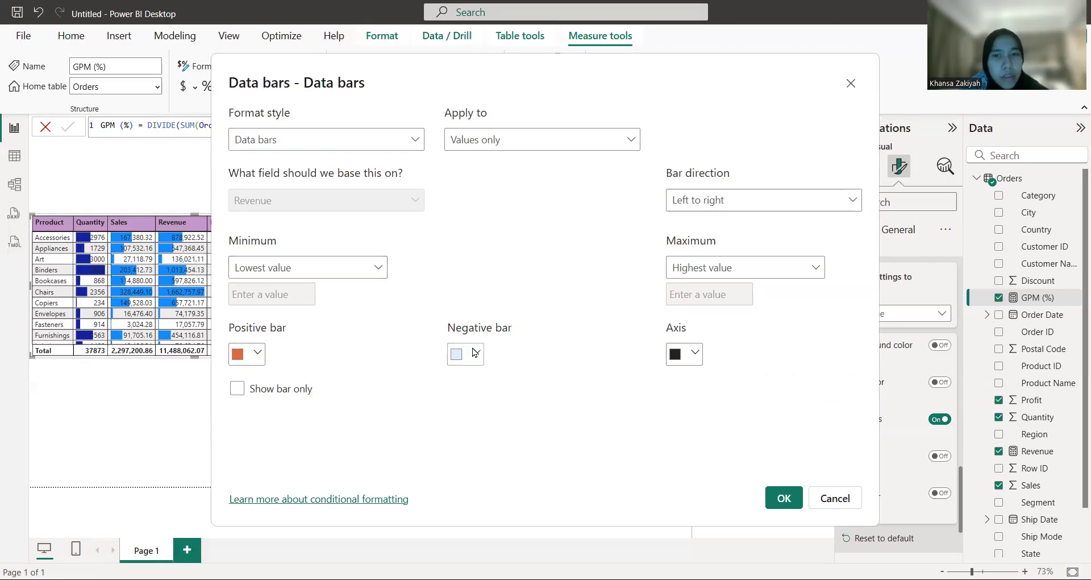
{"action": "left_click", "coordinate": [475, 353]}
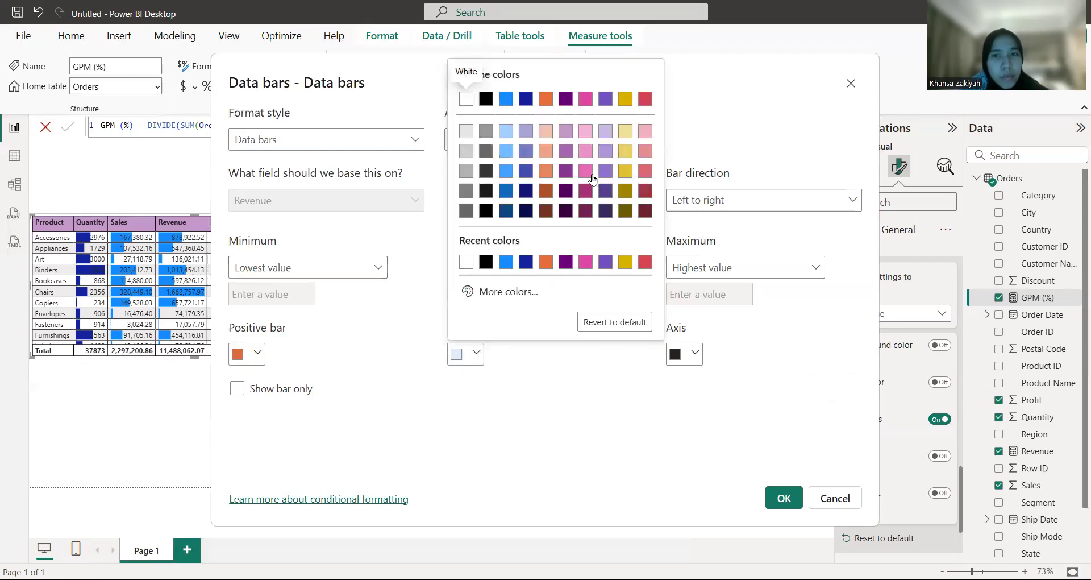
{"action": "left_click", "coordinate": [645, 100]}
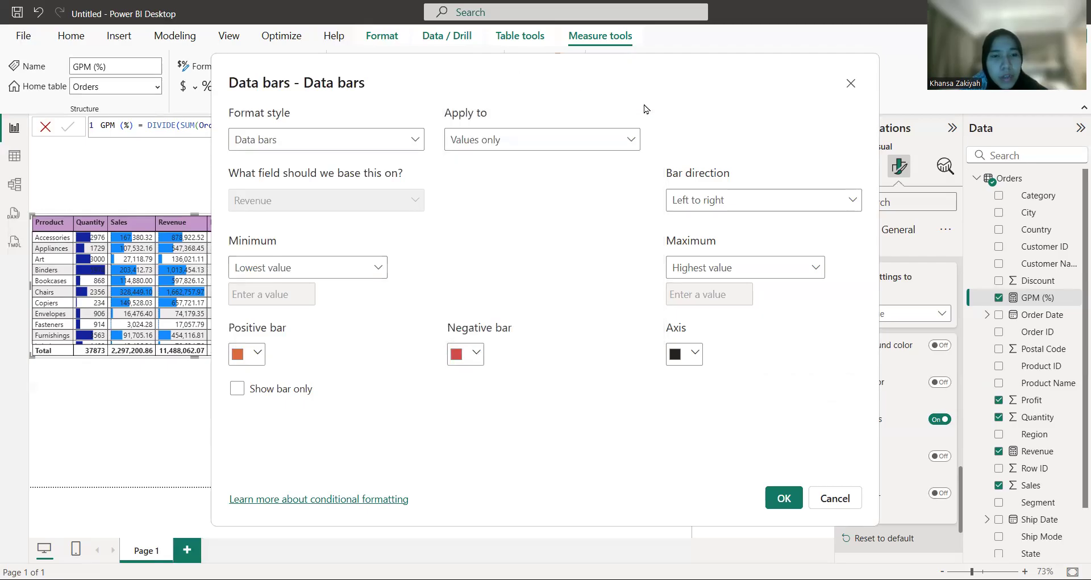
{"action": "left_click", "coordinate": [243, 355]}
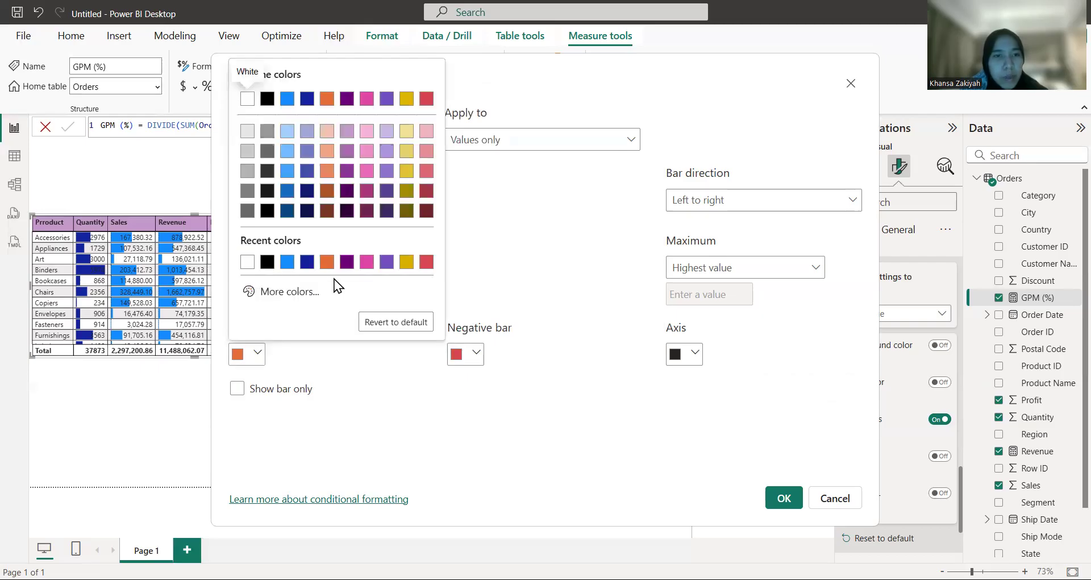
{"action": "left_click", "coordinate": [331, 150]}
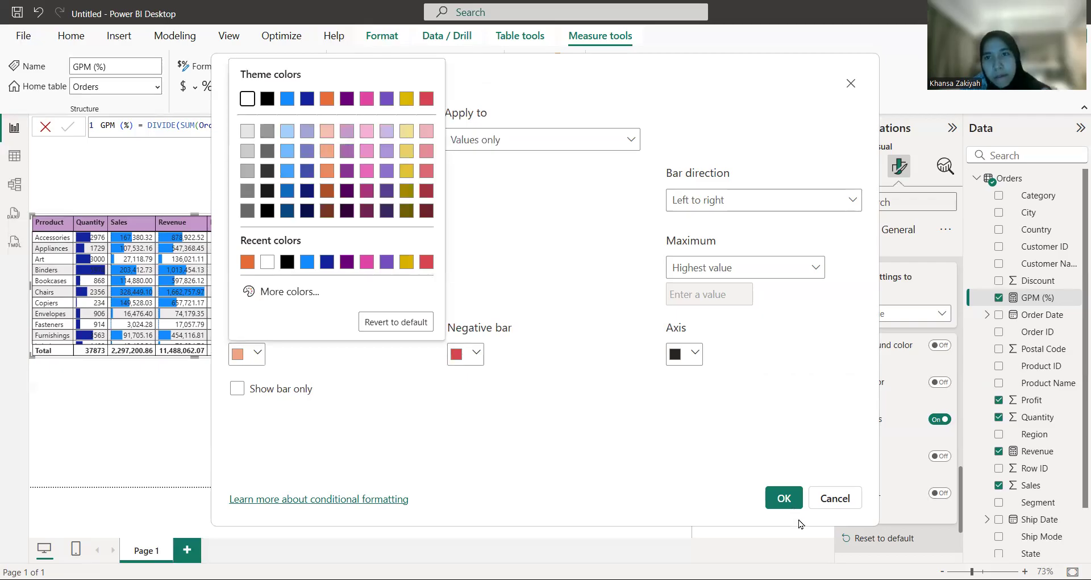
{"action": "left_click", "coordinate": [783, 501]}
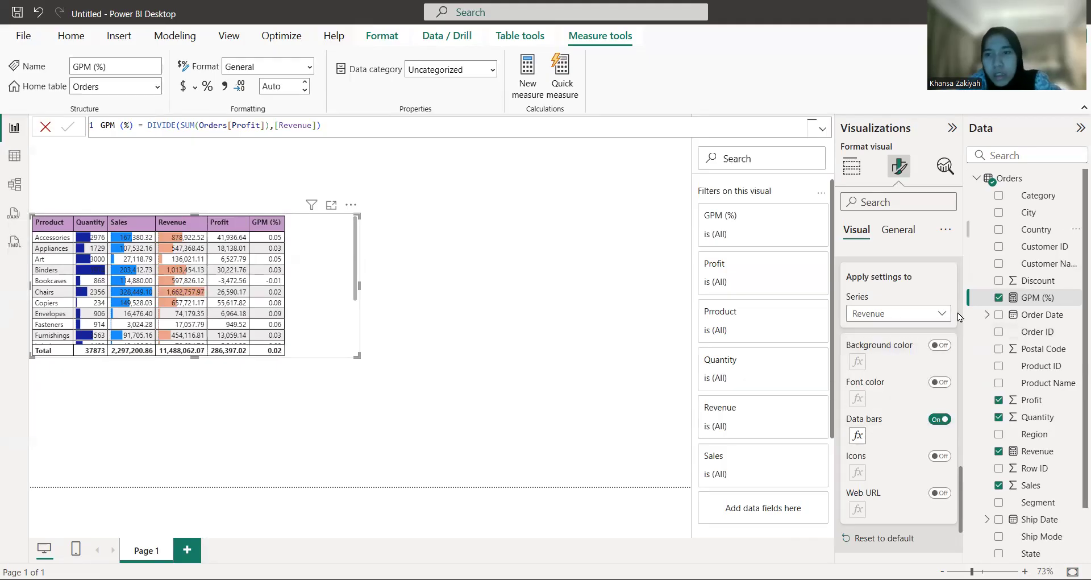
- Turn on data bars for the Profit column with light pink positive bars and red negative bars
{"action": "left_click", "coordinate": [892, 317]}
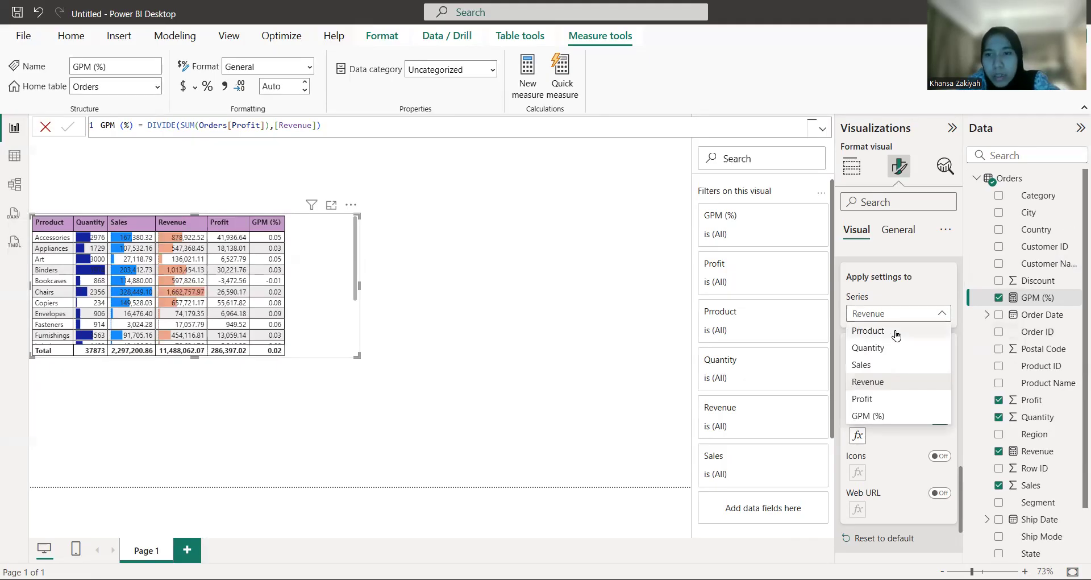
{"action": "left_click", "coordinate": [887, 400]}
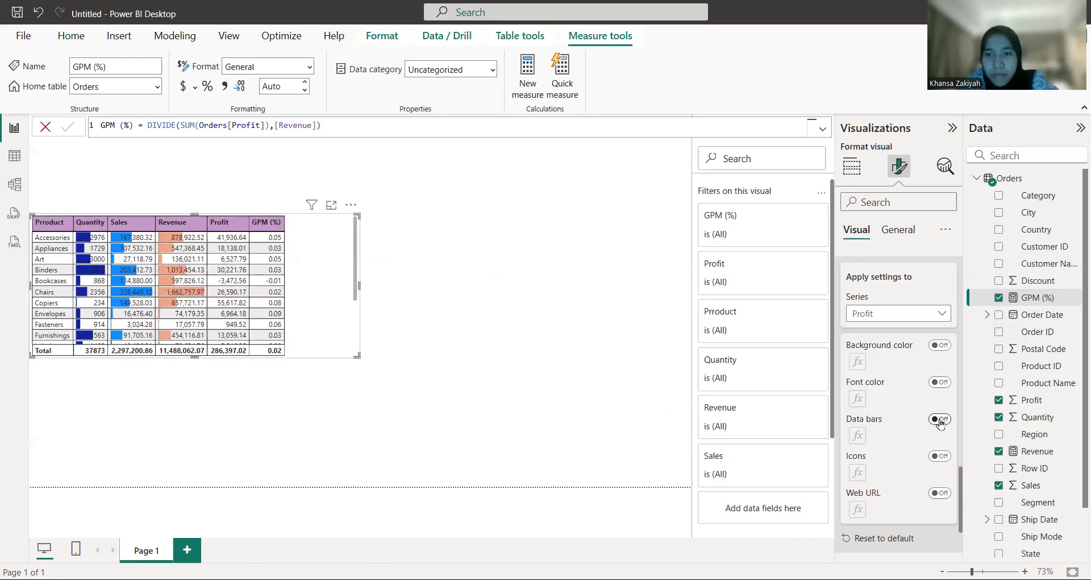
{"action": "left_click", "coordinate": [939, 418]}
{"action": "left_click", "coordinate": [852, 437]}
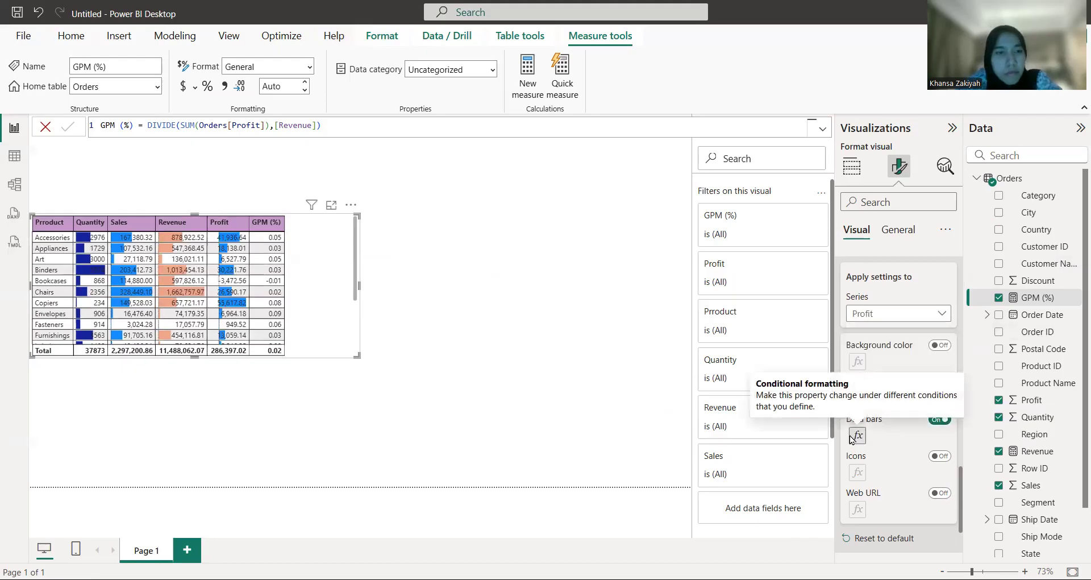
{"action": "left_click", "coordinate": [258, 353]}
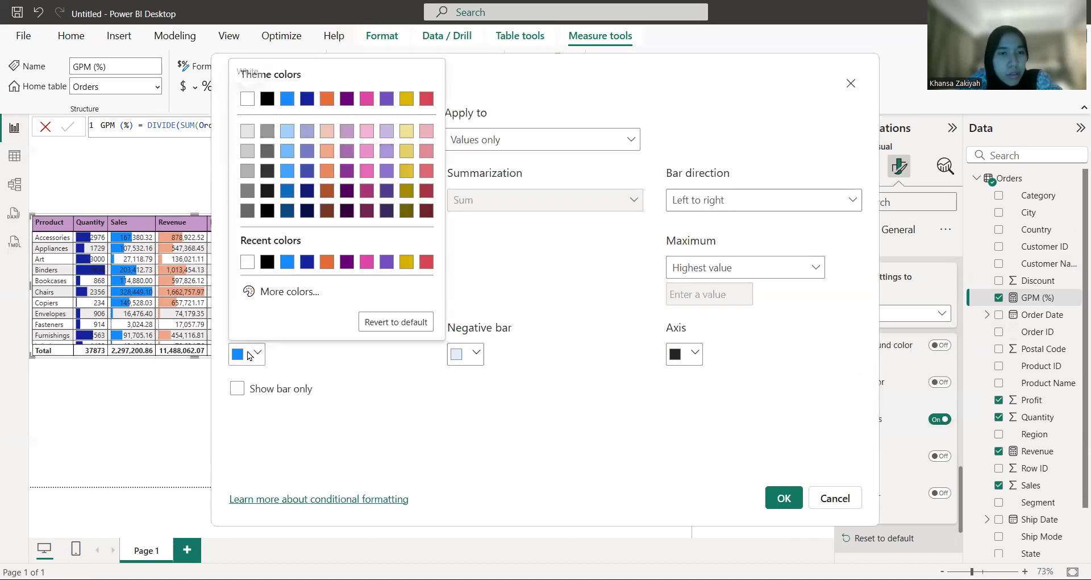
{"action": "left_click", "coordinate": [367, 131]}
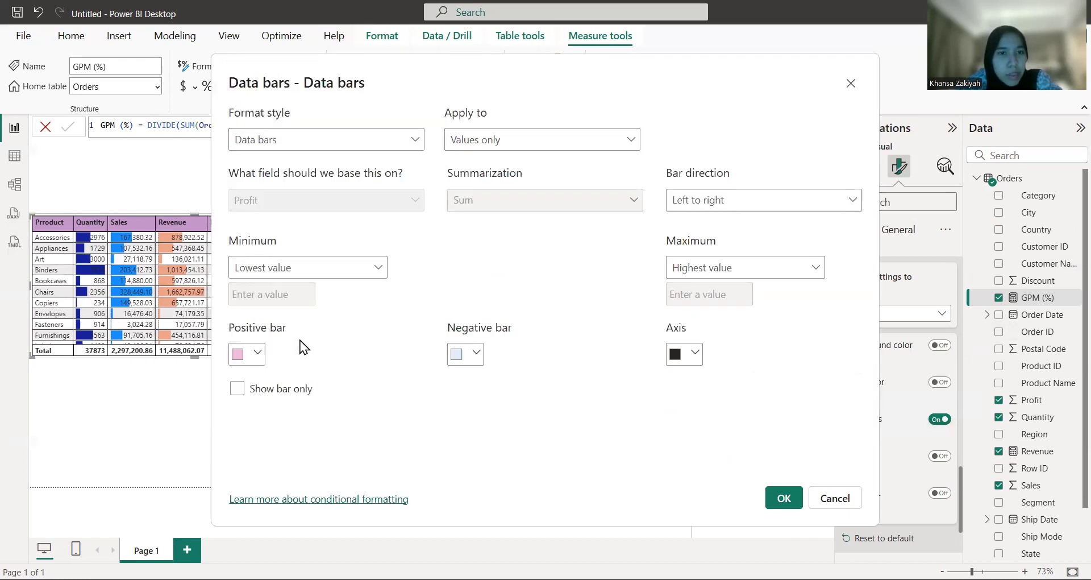
{"action": "left_click", "coordinate": [476, 351]}
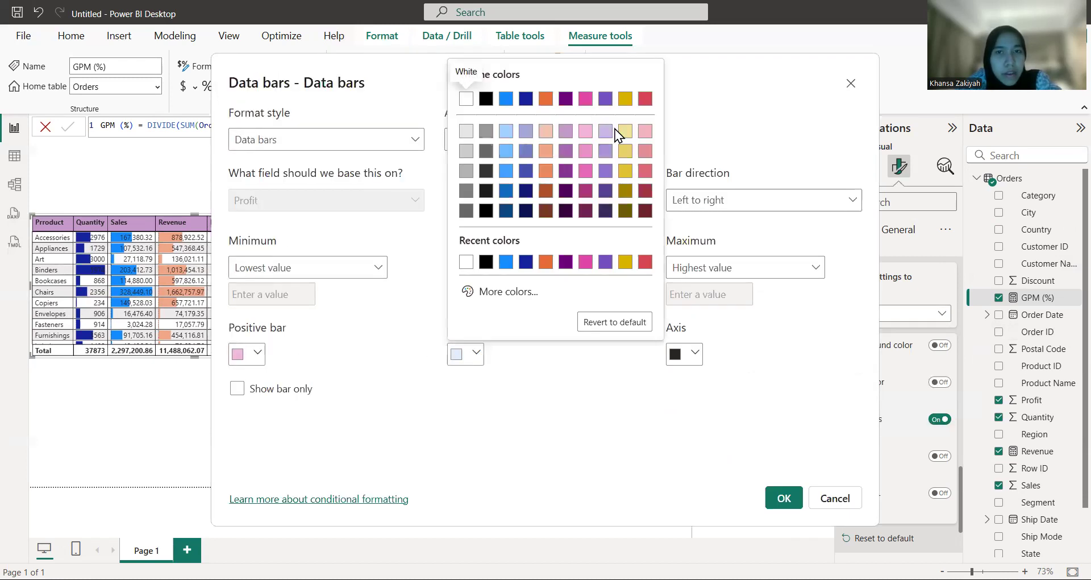
{"action": "left_click", "coordinate": [645, 99]}
{"action": "left_click", "coordinate": [781, 498]}
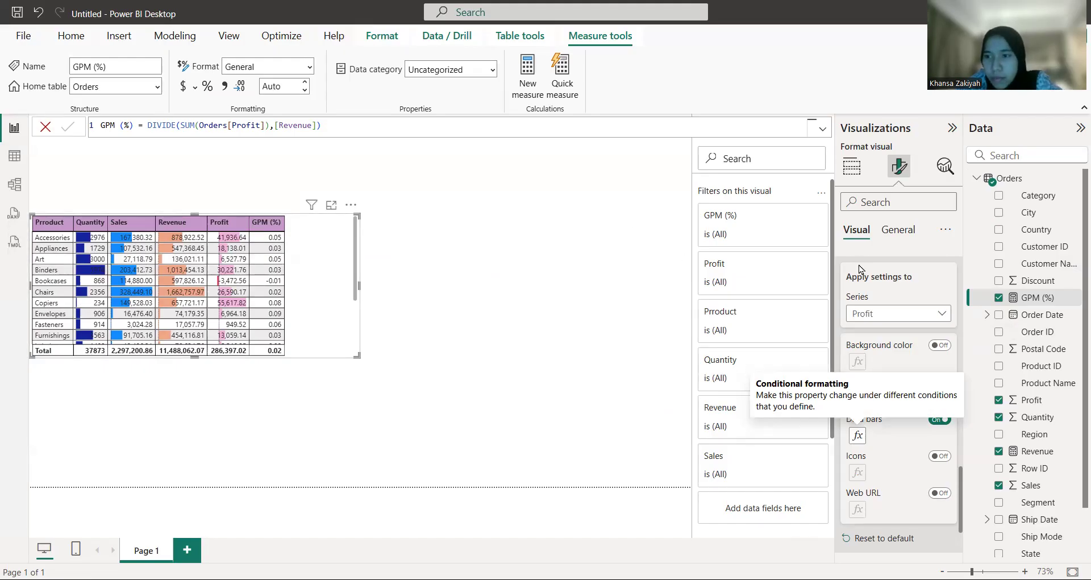
- Format the Quantity column's values as whole numbers with the thousands separator turned on
{"action": "left_click", "coordinate": [899, 230]}
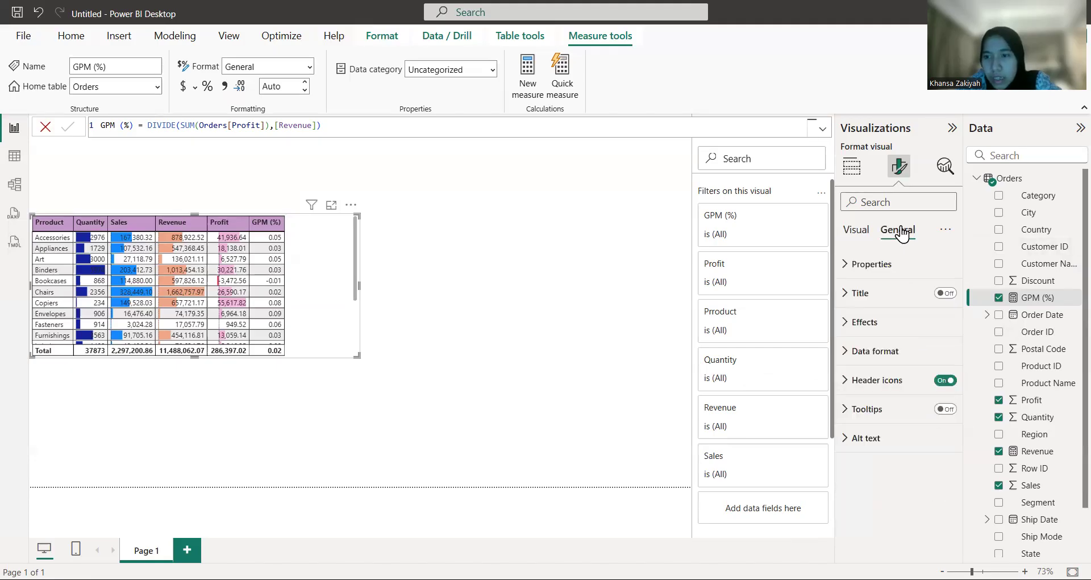
{"action": "left_click", "coordinate": [880, 356]}
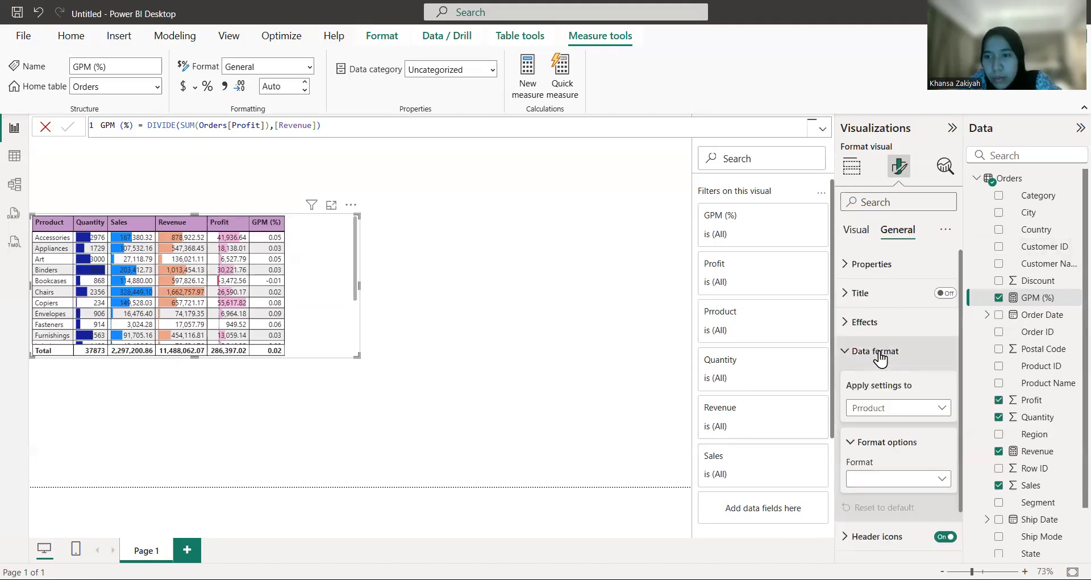
{"action": "scroll", "coordinate": [880, 356], "scroll_direction": "down", "scroll_amount": 1}
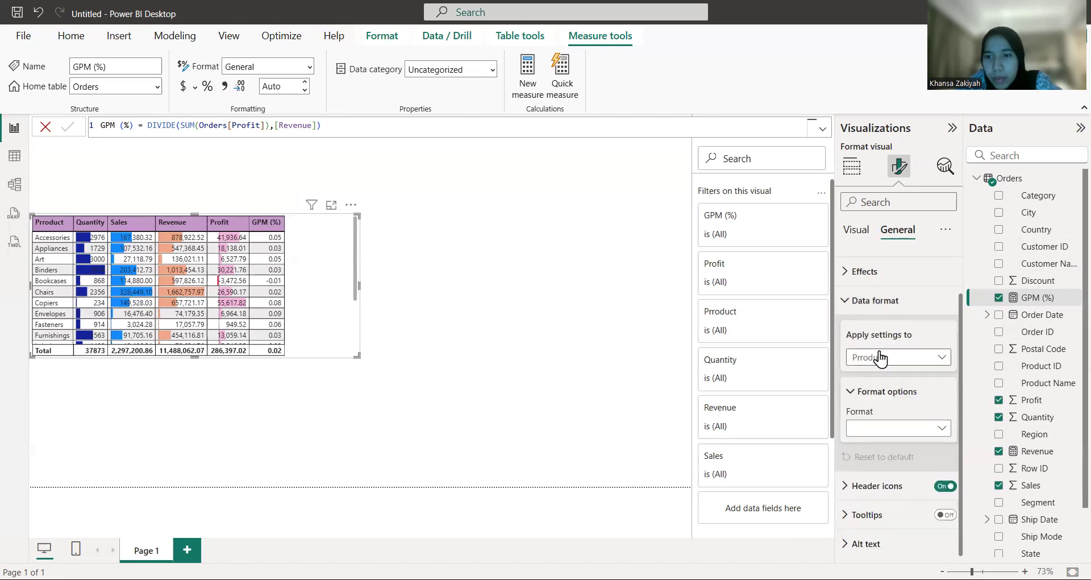
{"action": "left_click", "coordinate": [880, 356]}
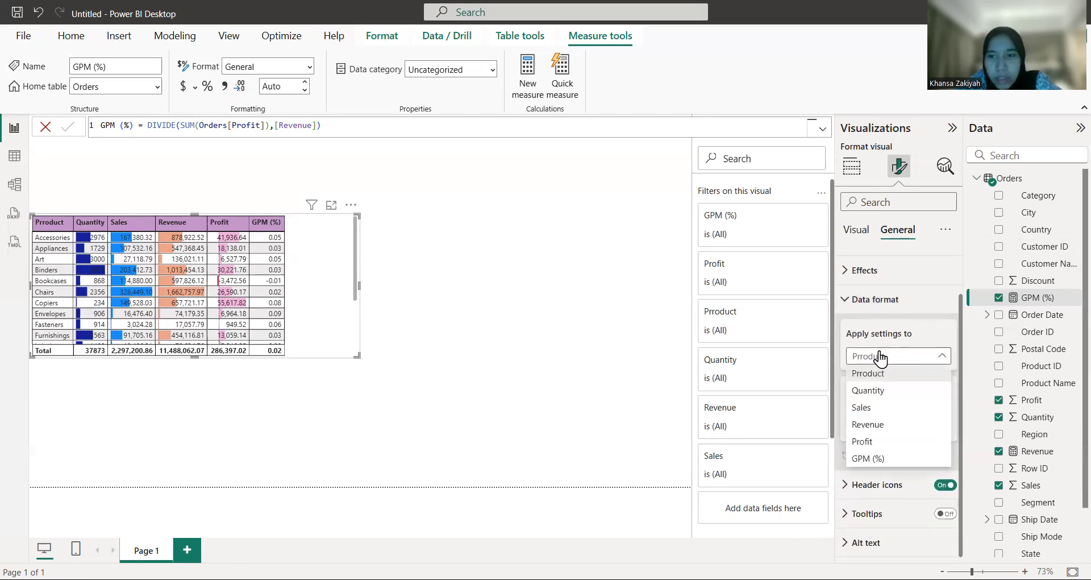
{"action": "left_click", "coordinate": [884, 391]}
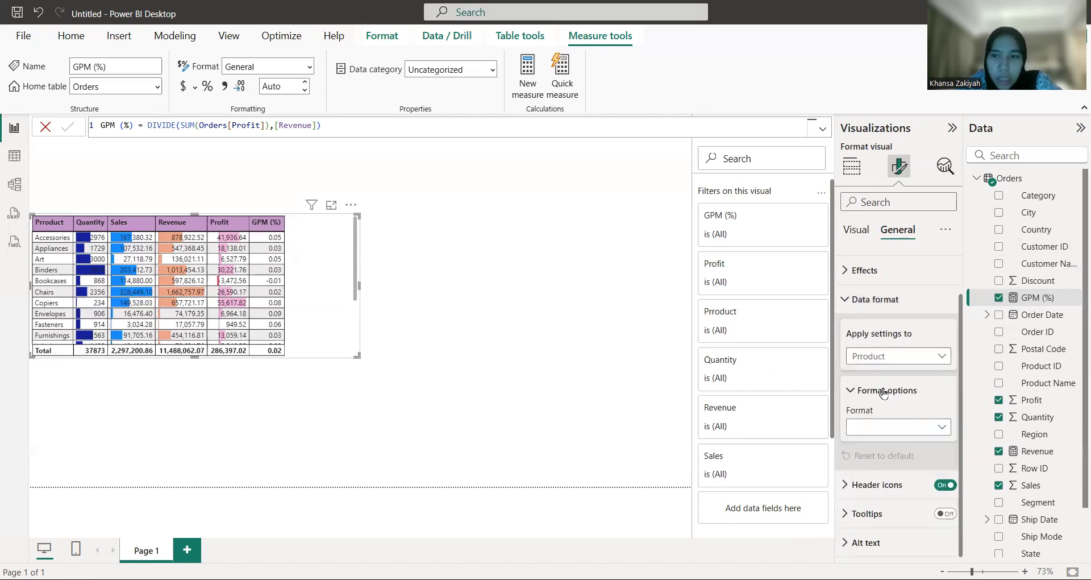
{"action": "left_click", "coordinate": [908, 427]}
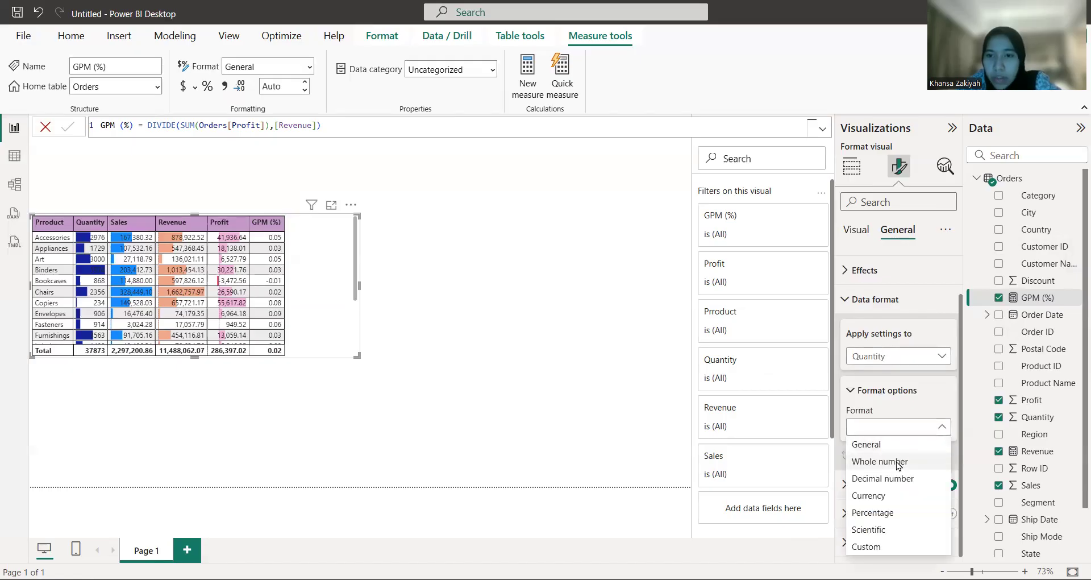
{"action": "left_click", "coordinate": [897, 462]}
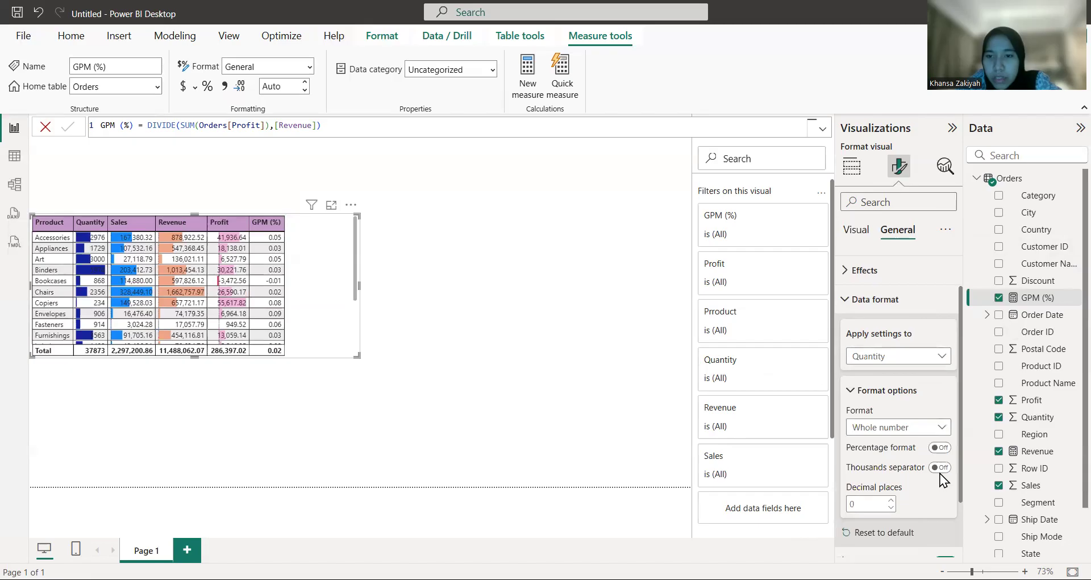
{"action": "left_click", "coordinate": [939, 467]}
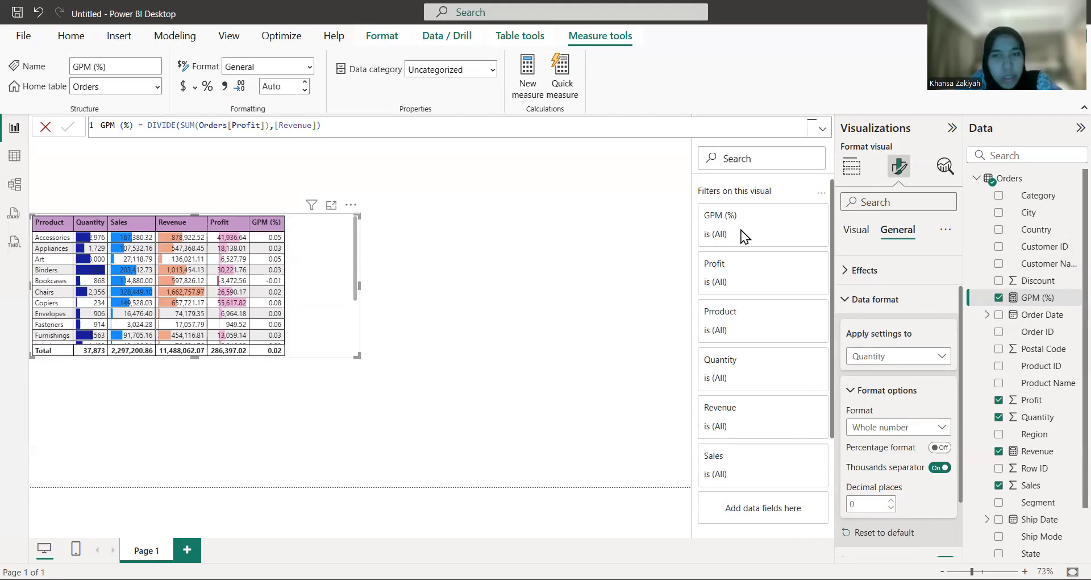
- Turn on the table's title and set its text to "Financial Sales Revenue"
{"action": "scroll", "coordinate": [897, 341], "scroll_direction": "up", "scroll_amount": 1}
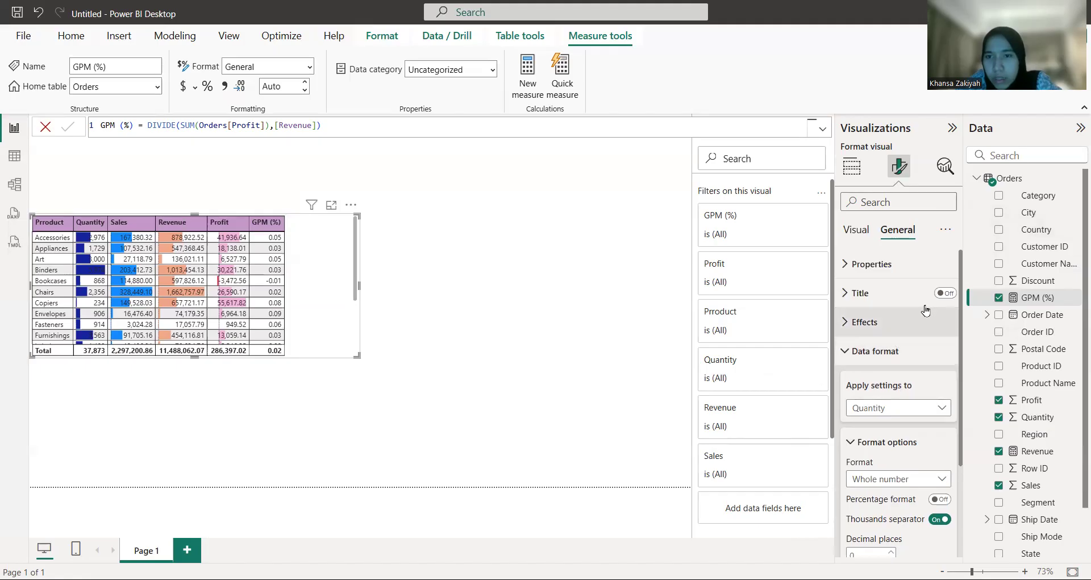
{"action": "left_click", "coordinate": [945, 293]}
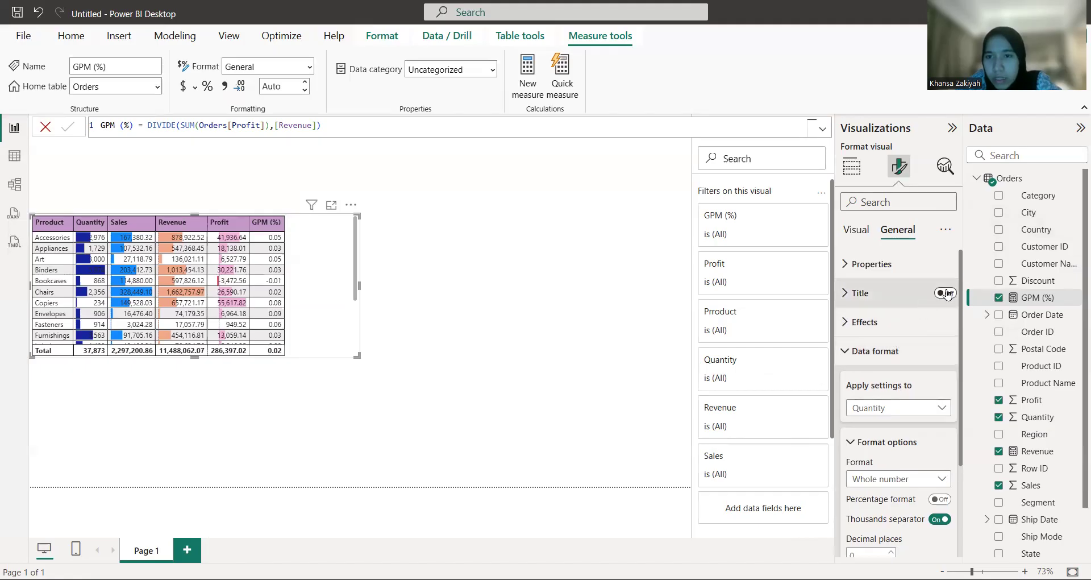
{"action": "left_click", "coordinate": [863, 290]}
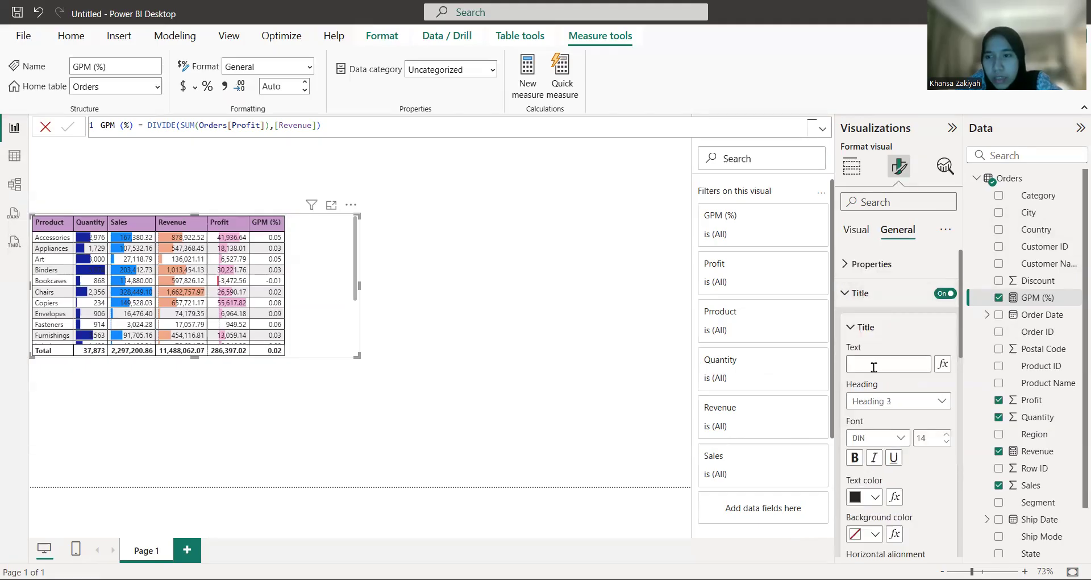
{"action": "left_click", "coordinate": [874, 364]}
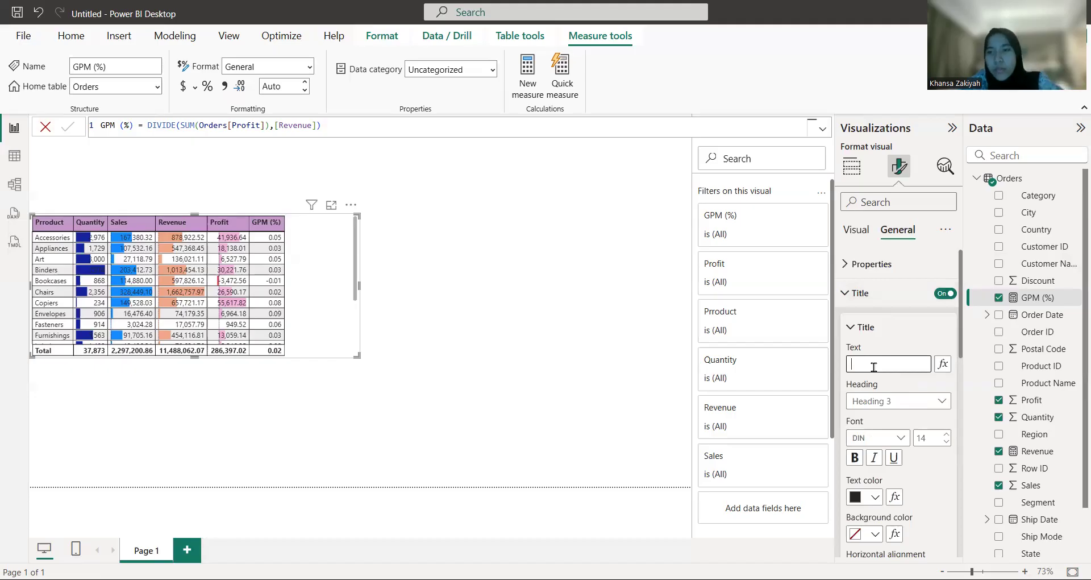
{"action": "type", "text": "F"}
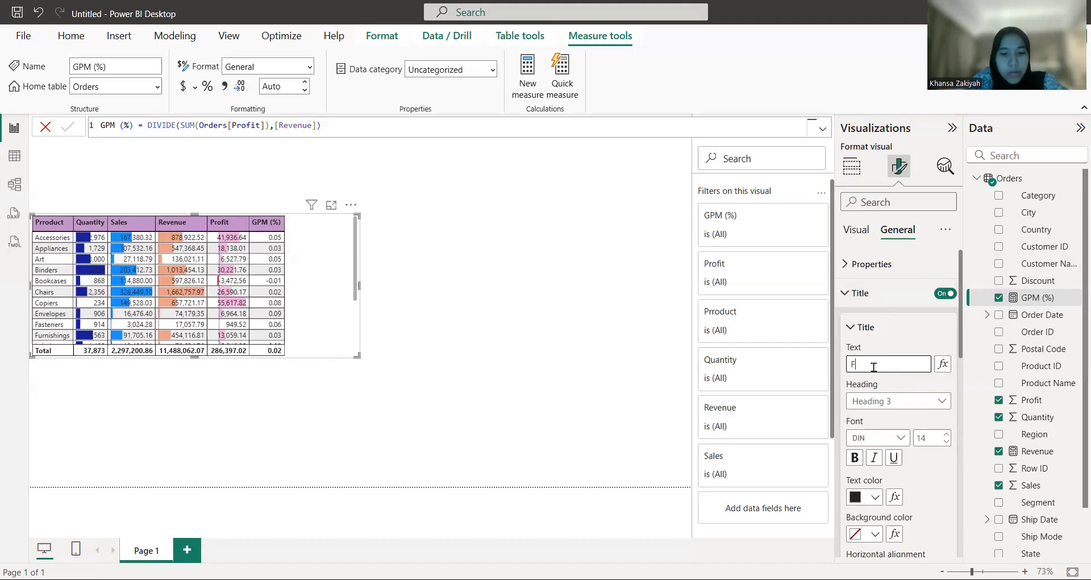
{"action": "type", "text": "inancial "}
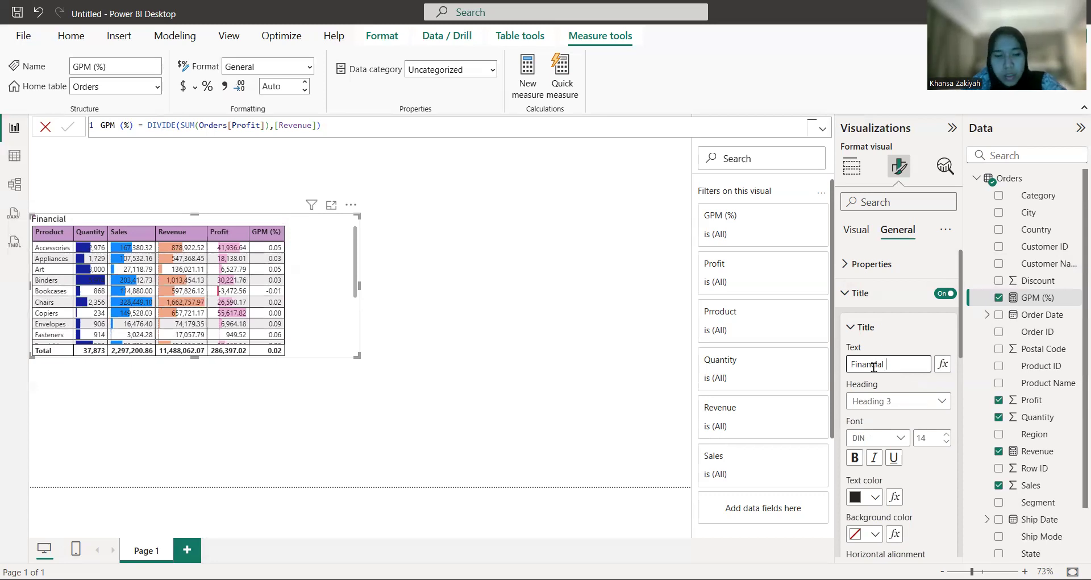
{"action": "type", "text": "Ssales"}
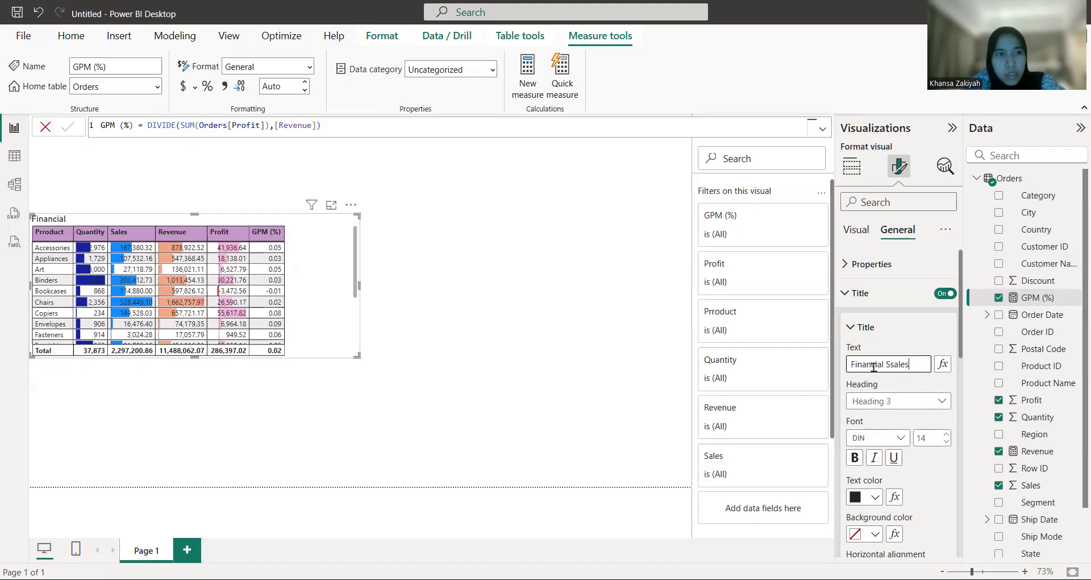
{"action": "key", "text": "BackSpace"}
{"action": "key", "text": "BackSpace"}
{"action": "key", "text": "BackSpace"}
{"action": "key", "text": "BackSpace"}
{"action": "key", "text": "BackSpace"}
{"action": "type", "text": "ales"}
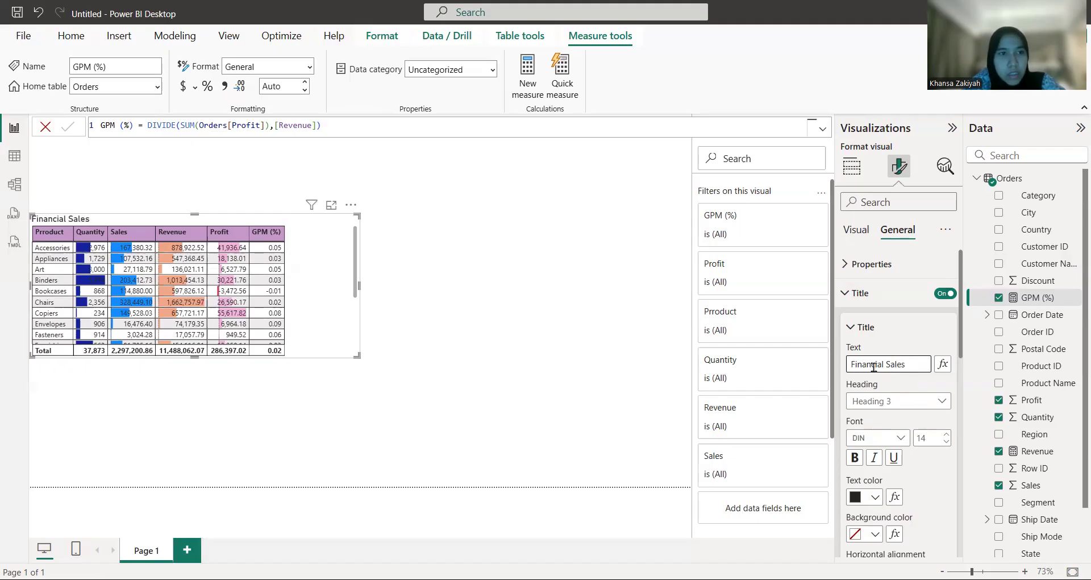
{"action": "type", "text": " Revenue"}
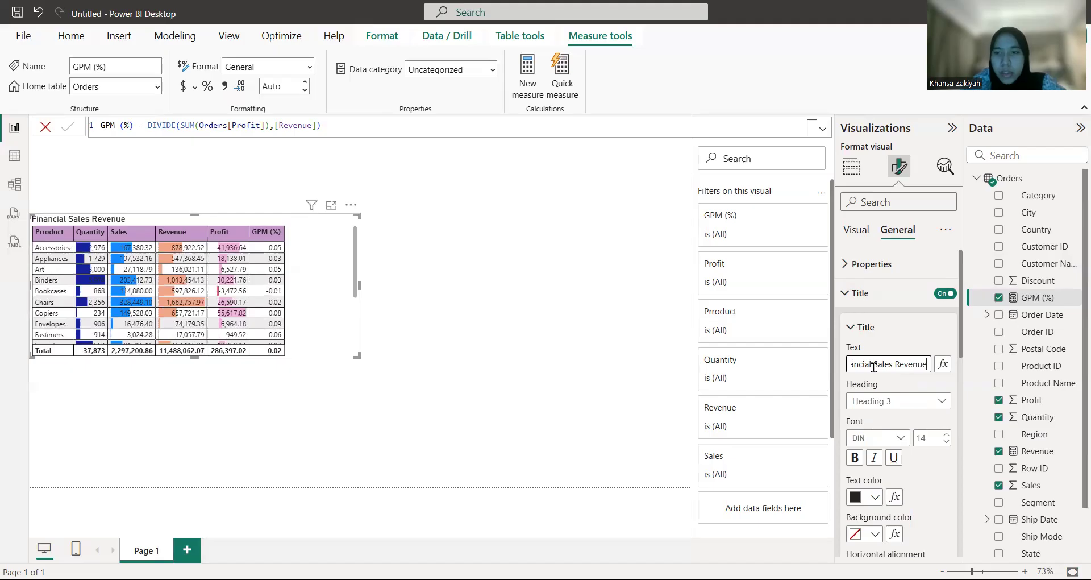
- Make the table's title bold at font size 16 and narrow the table's frame to fit just beyond the GPM (%) column
{"action": "left_click", "coordinate": [856, 458]}
{"action": "left_click", "coordinate": [856, 458]}
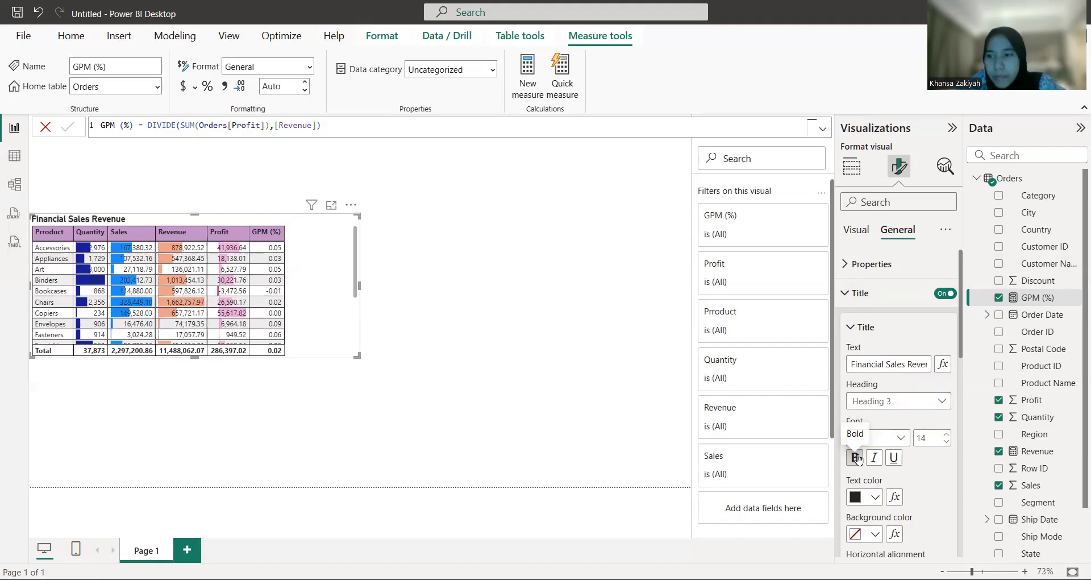
{"action": "left_click", "coordinate": [946, 435]}
{"action": "left_click", "coordinate": [947, 435]}
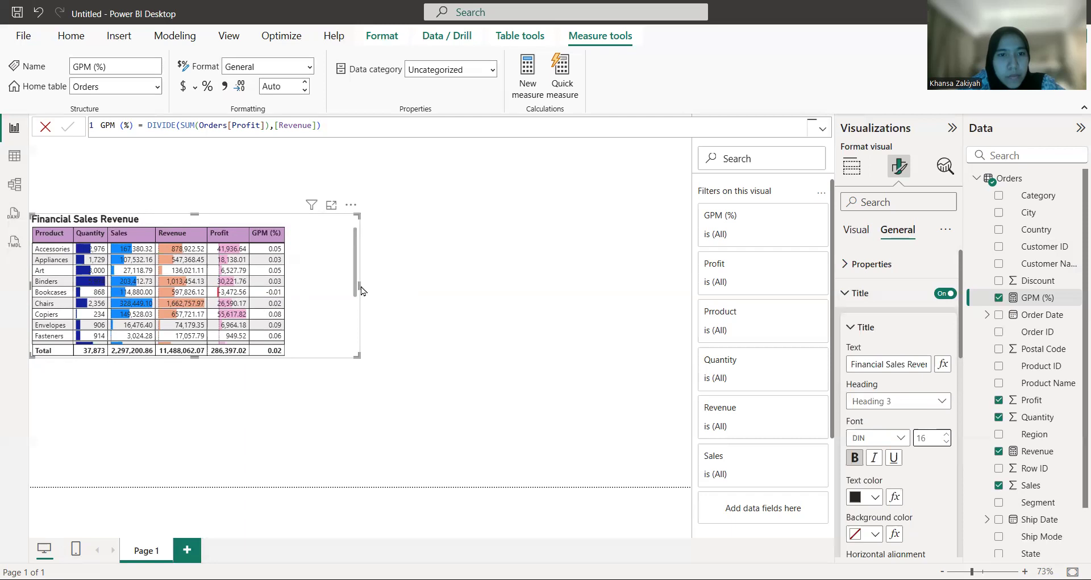
{"action": "left_click_drag", "start_coordinate": [359, 282], "coordinate": [294, 281]}
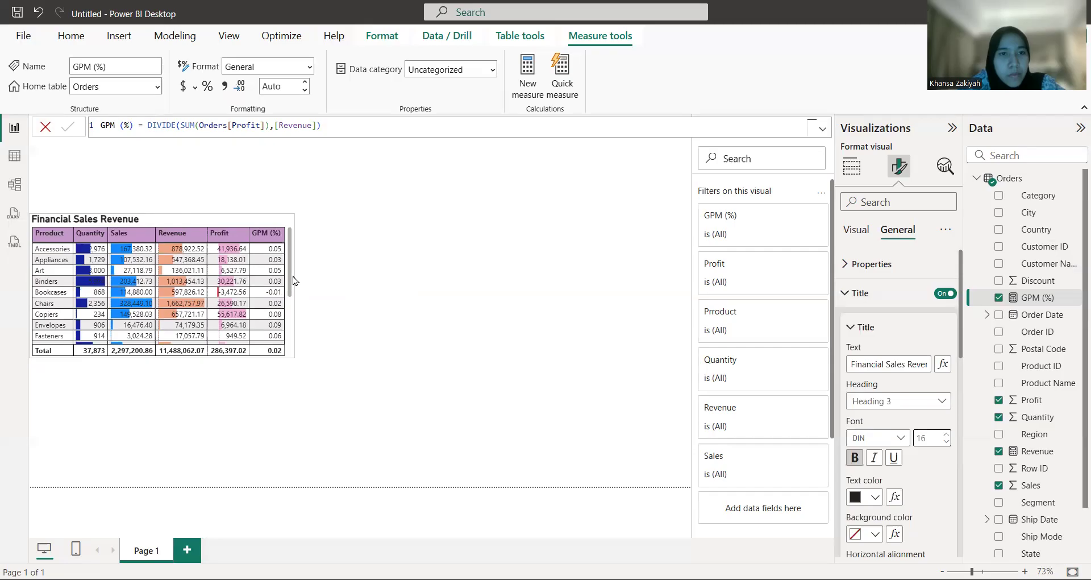
- Center the table's title horizontally and move the table down to just above the report page's lower edge
{"action": "scroll", "coordinate": [878, 463], "scroll_direction": "down", "scroll_amount": 1}
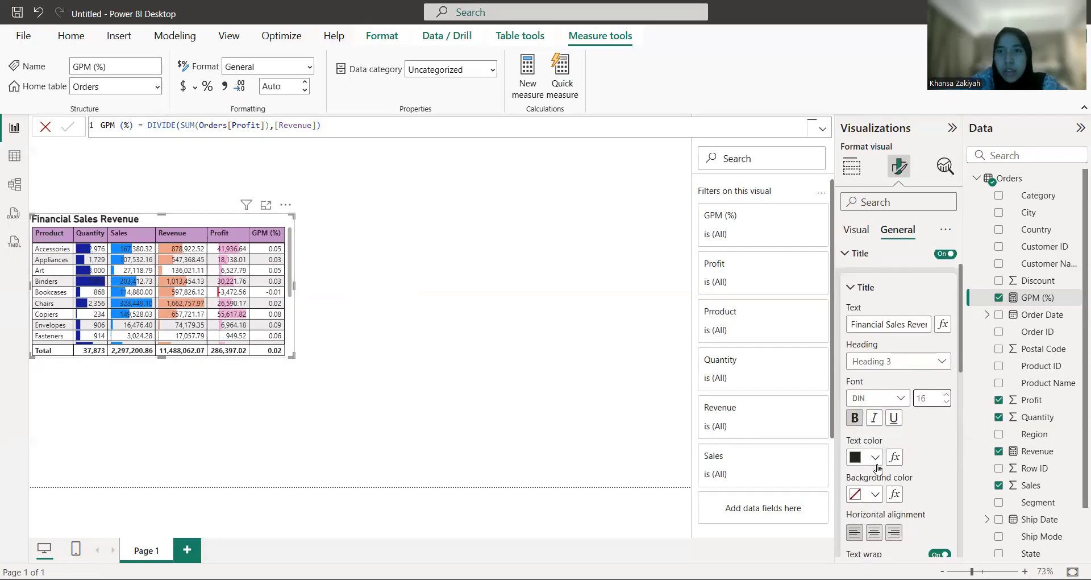
{"action": "scroll", "coordinate": [891, 452], "scroll_direction": "down", "scroll_amount": 1}
{"action": "scroll", "coordinate": [892, 449], "scroll_direction": "down", "scroll_amount": 1}
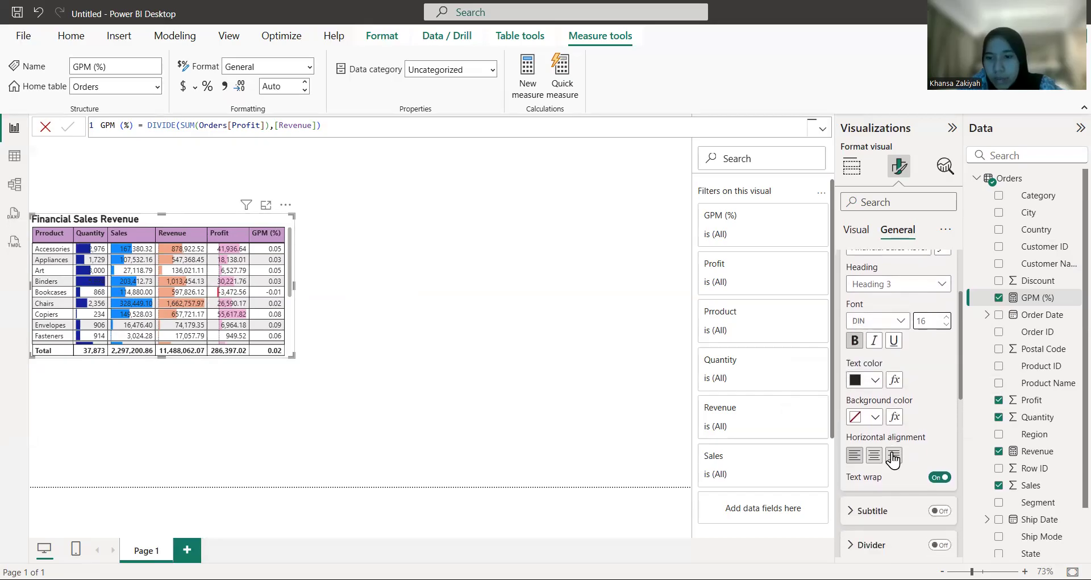
{"action": "left_click", "coordinate": [876, 455]}
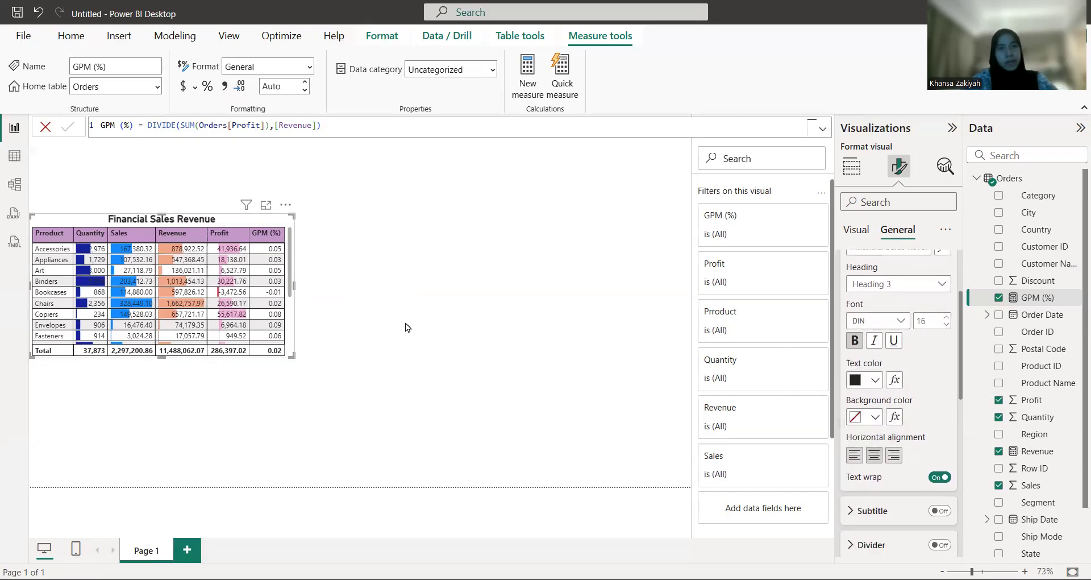
{"action": "left_click_drag", "start_coordinate": [227, 227], "coordinate": [216, 339]}
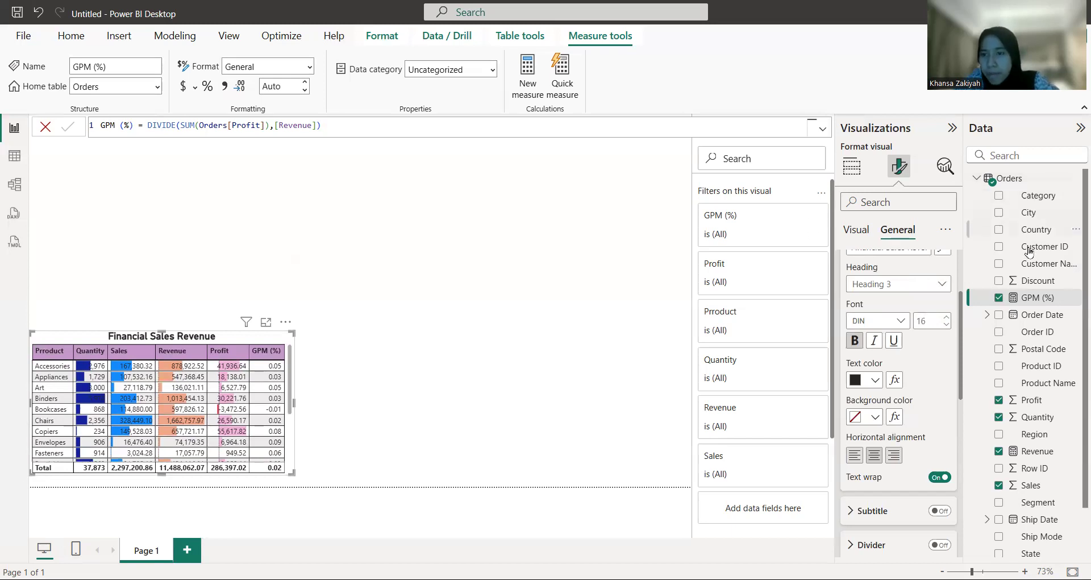
- Add a new calculated column to the Orders table and begin its formula with the name Tahun
{"action": "scroll", "coordinate": [1010, 488], "scroll_direction": "down", "scroll_amount": 2}
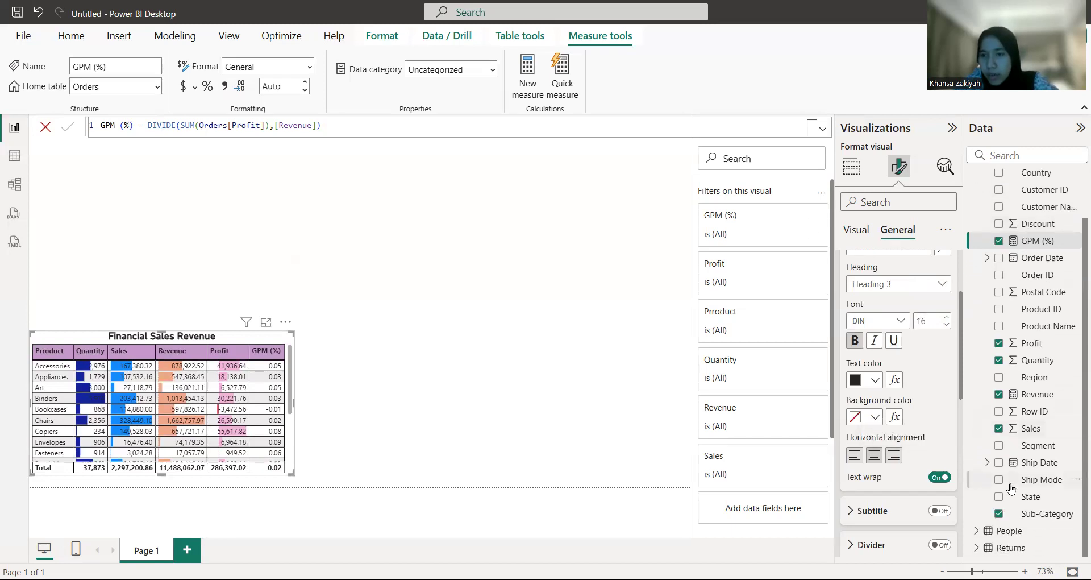
{"action": "scroll", "coordinate": [1011, 488], "scroll_direction": "up", "scroll_amount": 2}
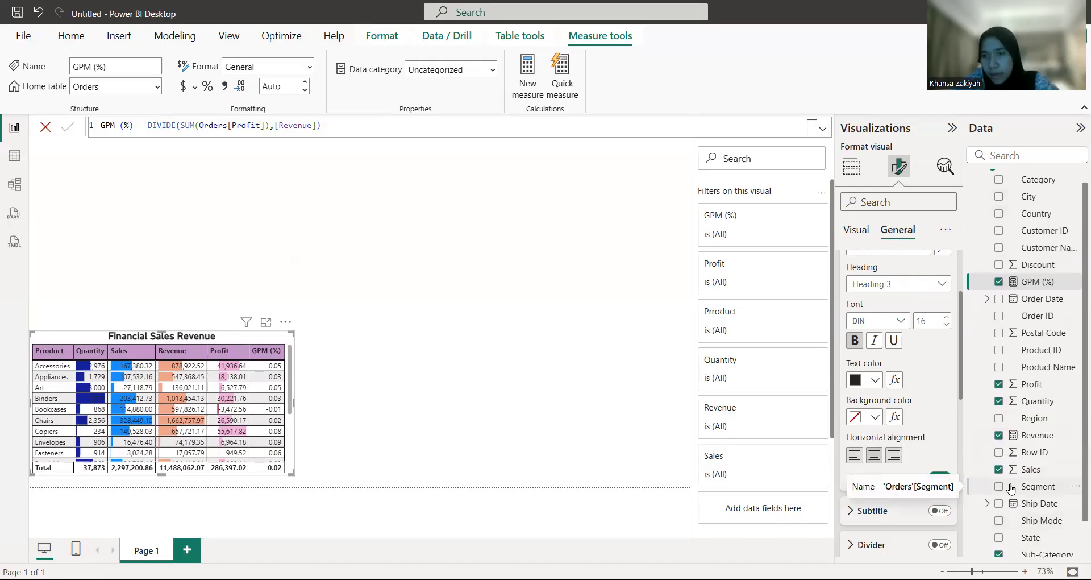
{"action": "scroll", "coordinate": [1011, 488], "scroll_direction": "up", "scroll_amount": 1}
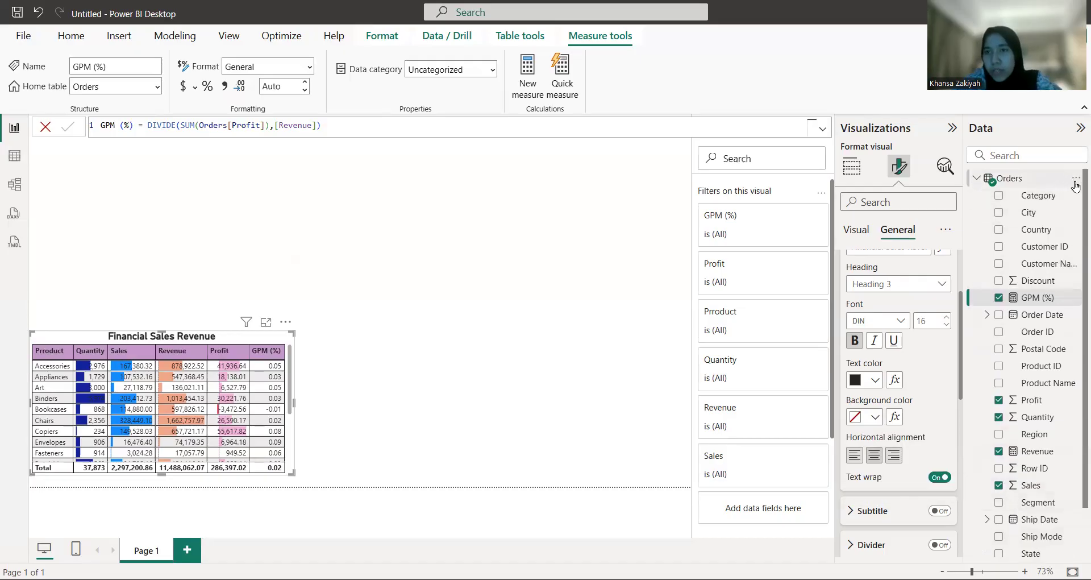
{"action": "left_click", "coordinate": [1075, 180]}
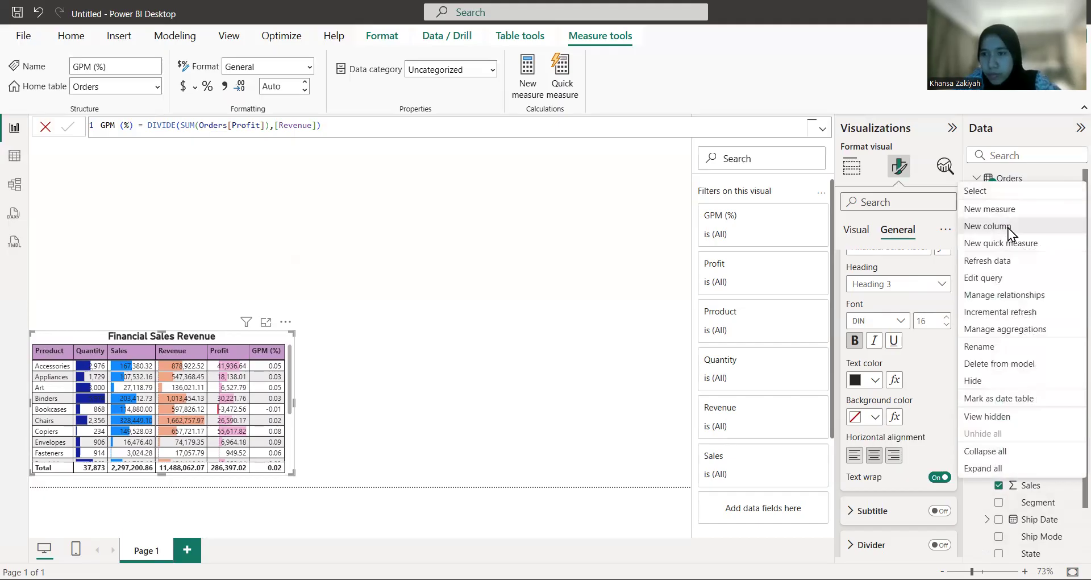
{"action": "left_click", "coordinate": [1007, 231]}
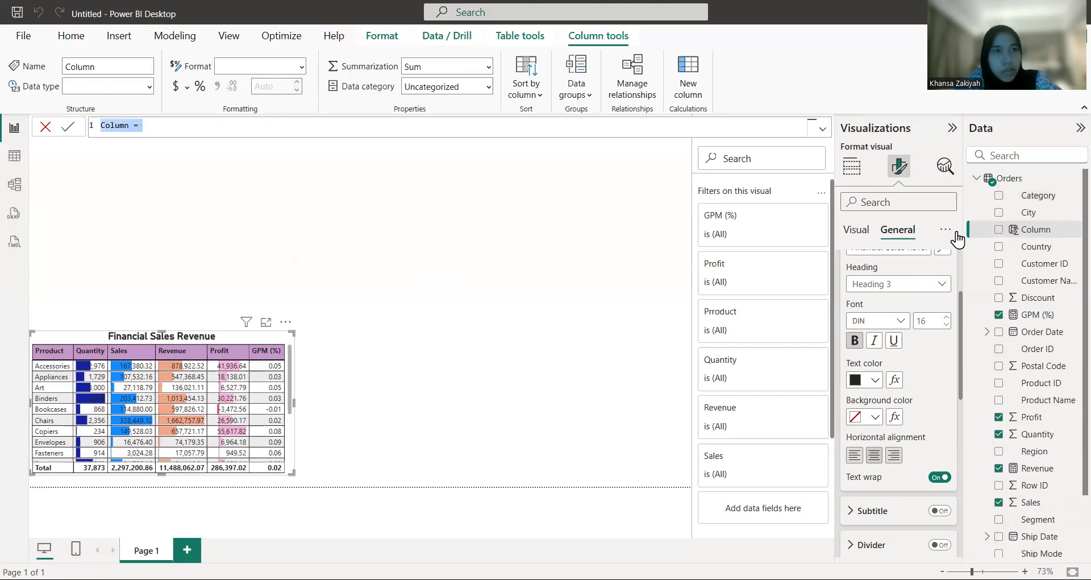
{"action": "type", "text": "Ta"}
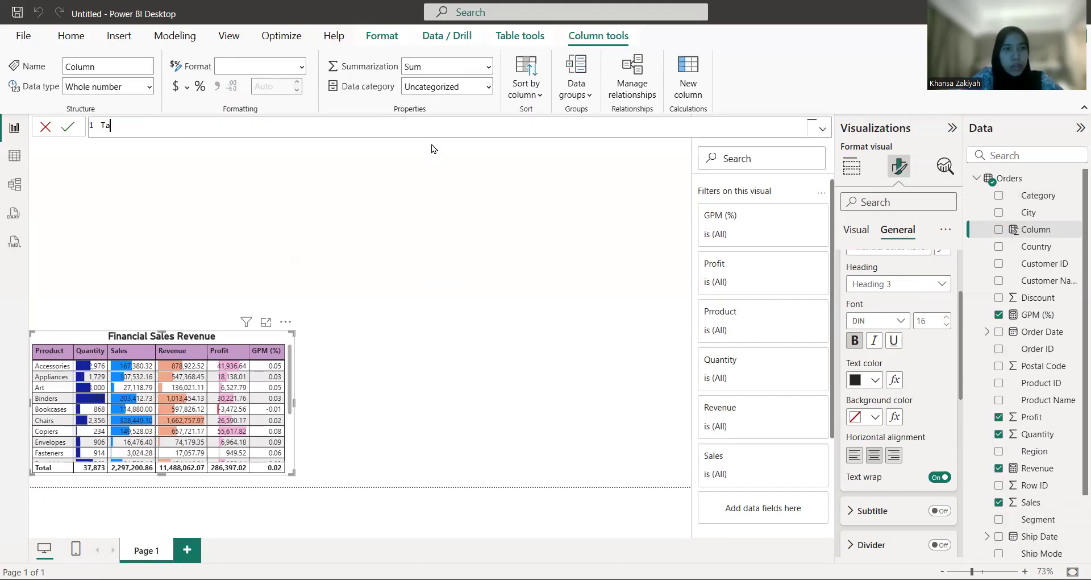
{"action": "type", "text": "hun = "}
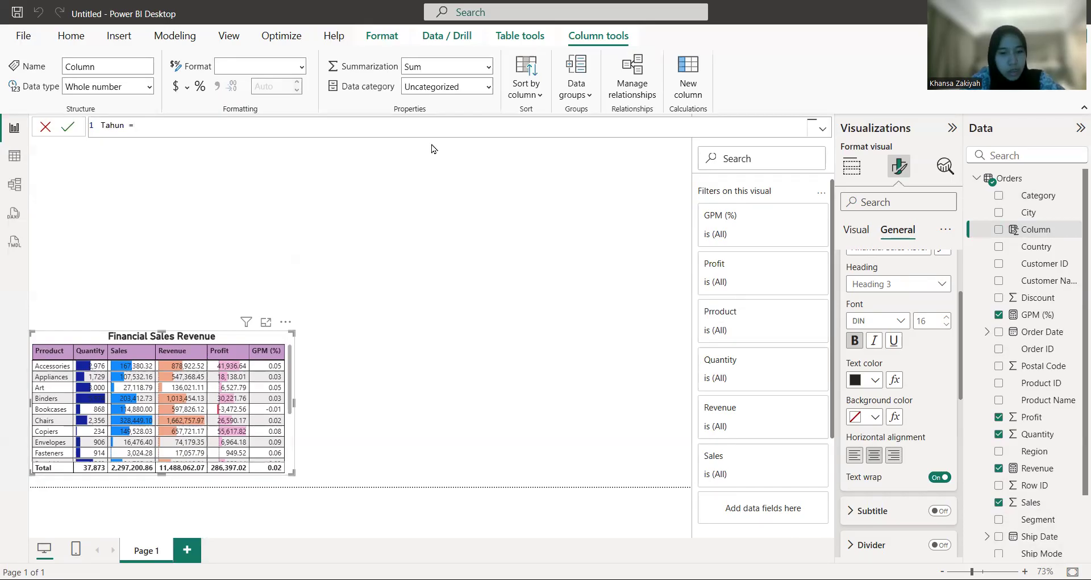
- Start a FORMAT function in the Tahun formula with Orders[Order Date] as its value
{"action": "type", "text": "FORMA"}
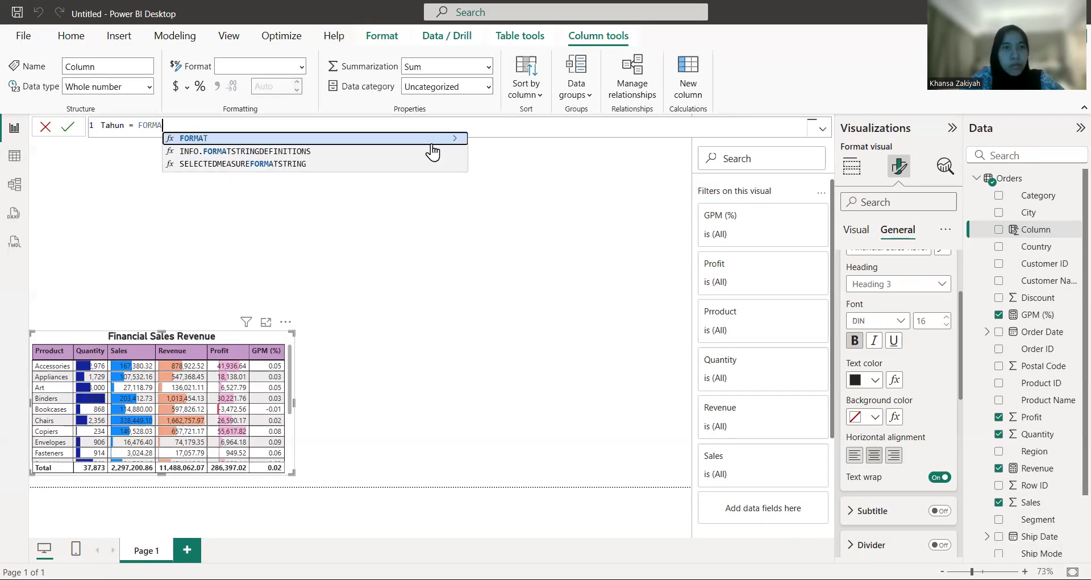
{"action": "key", "text": "Tab"}
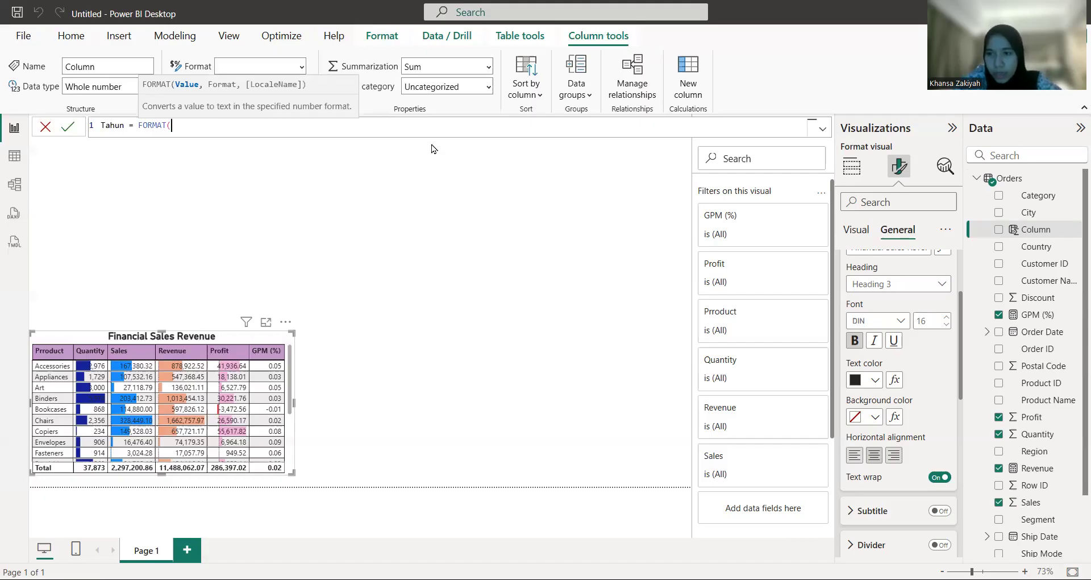
{"action": "type", "text": "Or"}
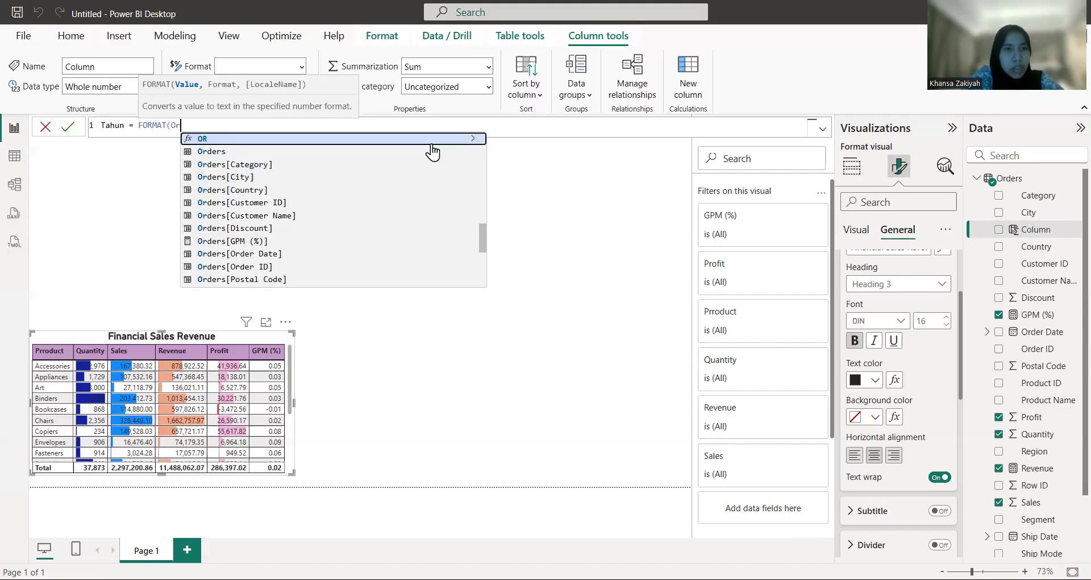
{"action": "type", "text": "derd"}
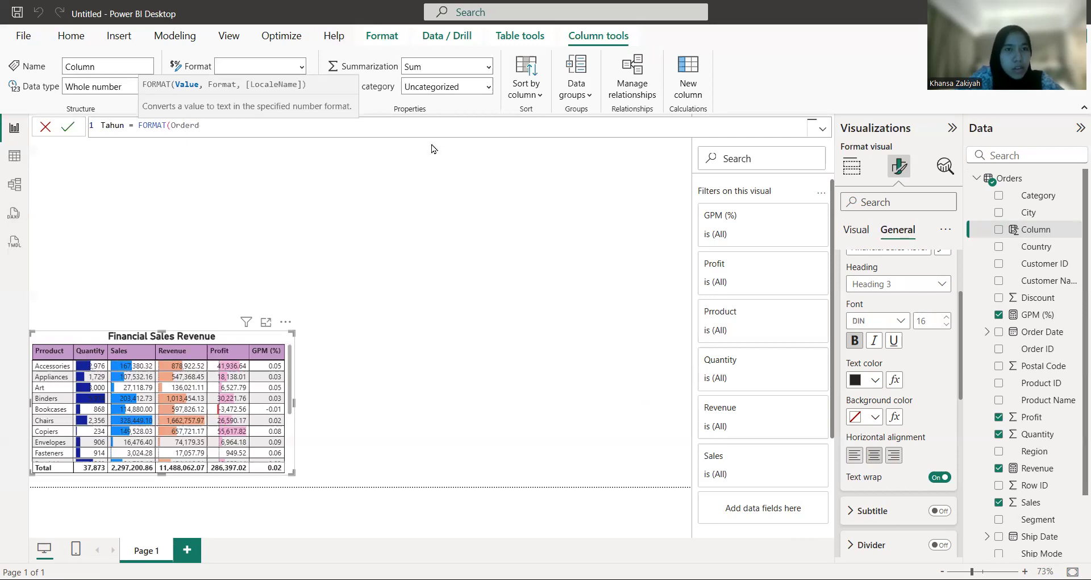
{"action": "key", "text": "BackSpace"}
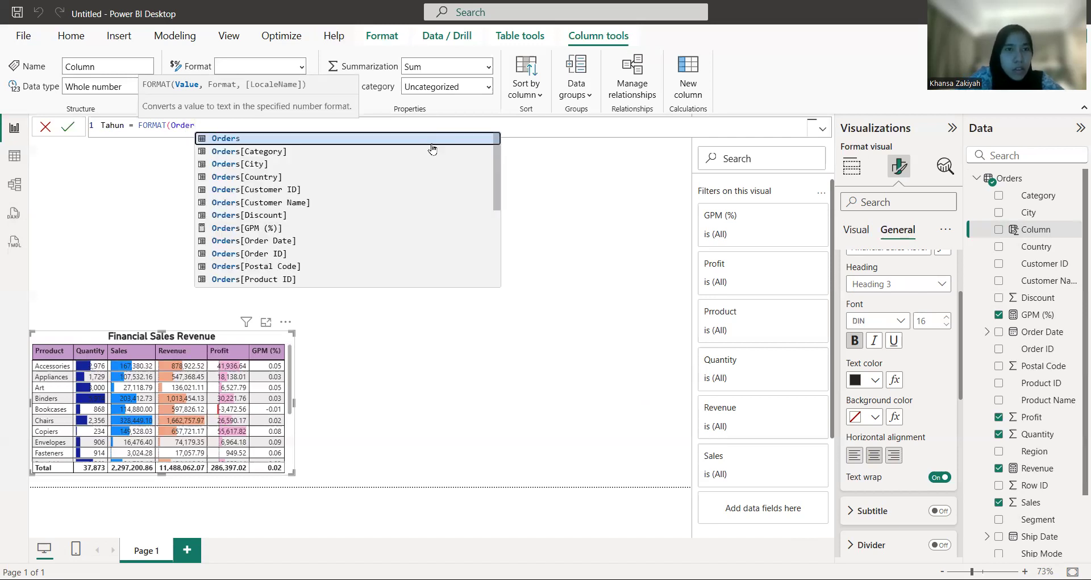
{"action": "key", "text": "Down"}
{"action": "key", "text": "Down"}
{"action": "key", "text": "Down"}
{"action": "key", "text": "Down"}
{"action": "key", "text": "Down"}
{"action": "key", "text": "Down"}
{"action": "key", "text": "Down"}
{"action": "key", "text": "Down"}
{"action": "key", "text": "Down"}
{"action": "key", "text": "Down"}
{"action": "key", "text": "Down"}
{"action": "key", "text": "Down"}
{"action": "key", "text": "Down"}
{"action": "key", "text": "Down"}
{"action": "key", "text": "Down"}
{"action": "key", "text": "Down"}
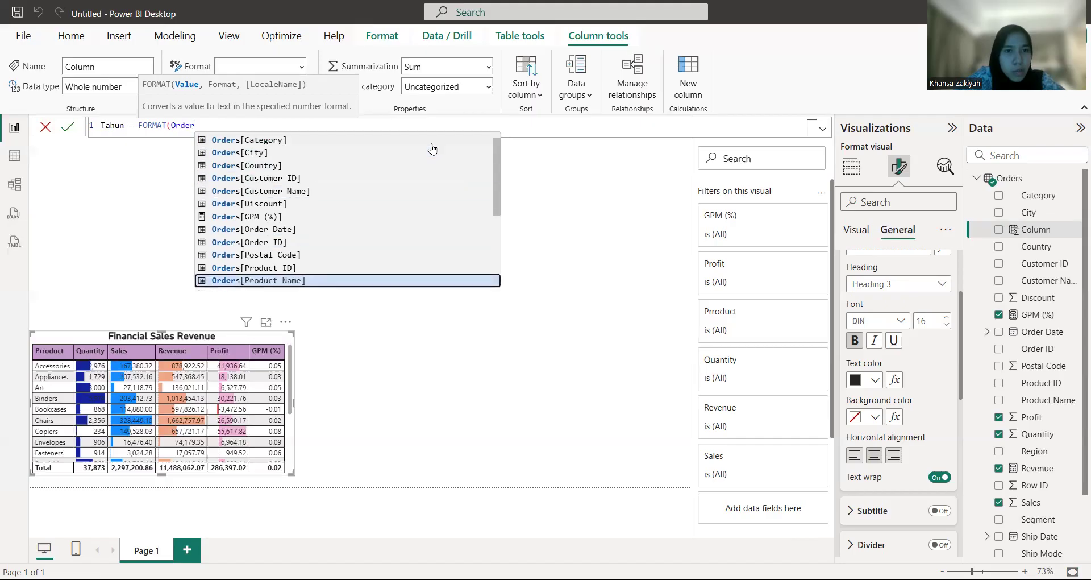
{"action": "key", "text": "Down"}
{"action": "key", "text": "Down"}
{"action": "key", "text": "Down"}
{"action": "key", "text": "Down"}
{"action": "key", "text": "Down"}
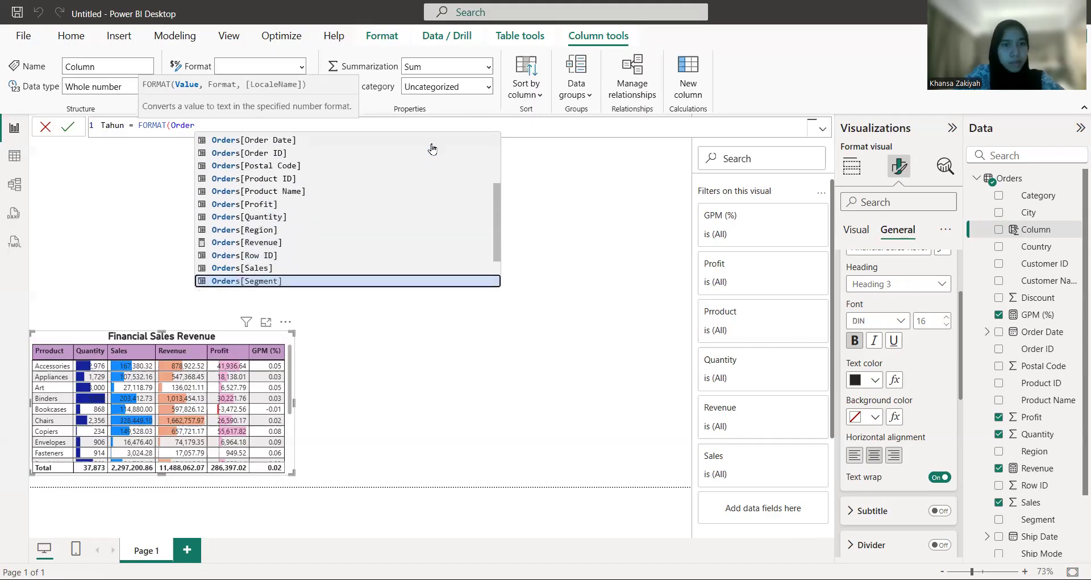
{"action": "key", "text": "Down"}
{"action": "key", "text": "Down"}
{"action": "key", "text": "Down"}
{"action": "key", "text": "Down"}
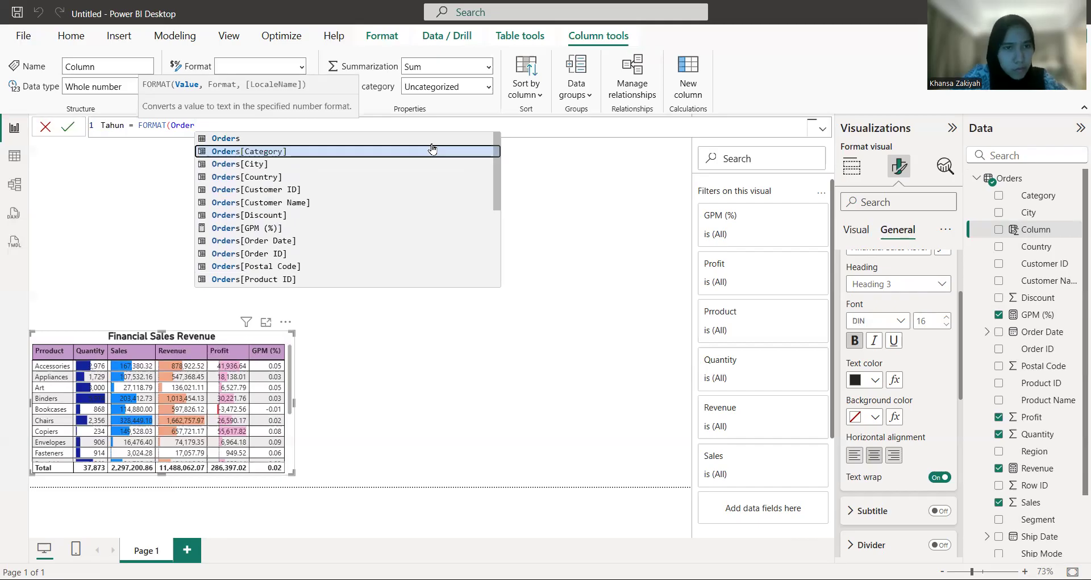
{"action": "key", "text": "Down"}
{"action": "key", "text": "Down"}
{"action": "key", "text": "Down"}
{"action": "key", "text": "Down"}
{"action": "key", "text": "Down"}
{"action": "key", "text": "Down"}
{"action": "key", "text": "Down"}
{"action": "key", "text": "Down"}
{"action": "key", "text": "Down"}
{"action": "key", "text": "Down"}
{"action": "key", "text": "Up"}
{"action": "key", "text": "Up"}
{"action": "key", "text": "Up"}
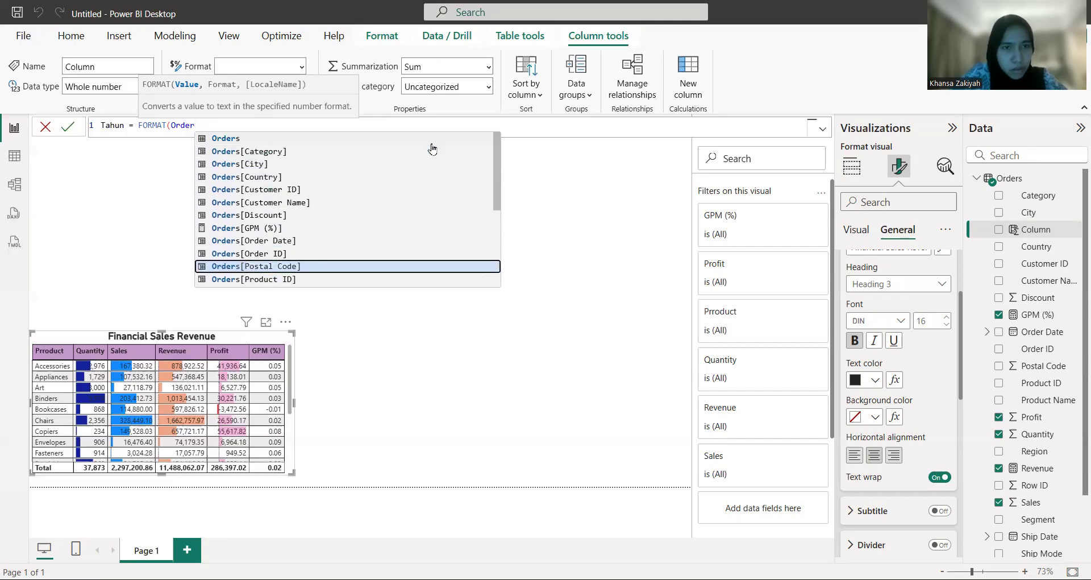
{"action": "key", "text": "Tab"}
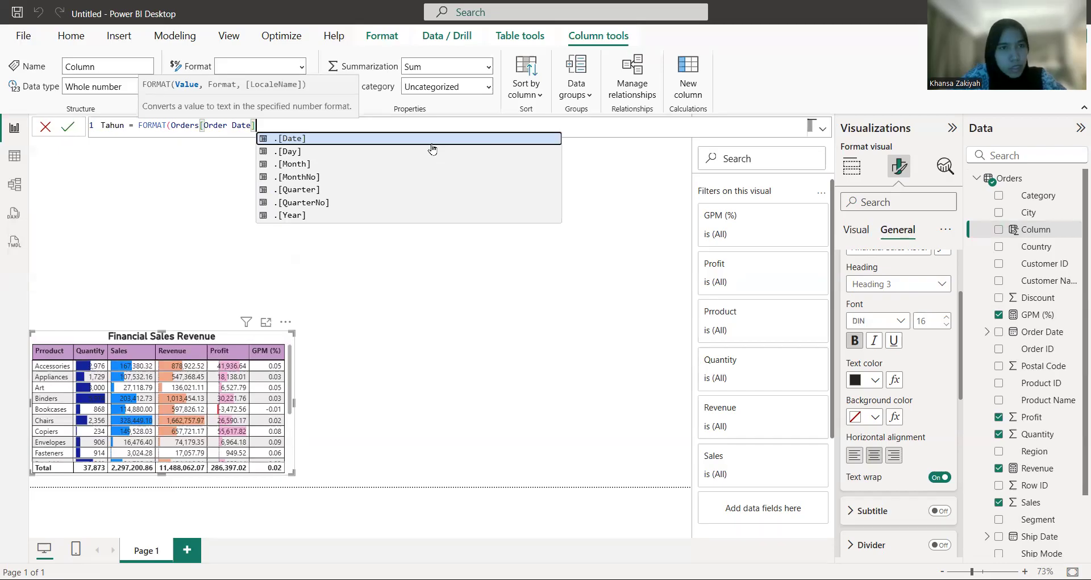
- Complete the Tahun formula with the format string "YYYY" and commit the column
{"action": "type", "text": ","}
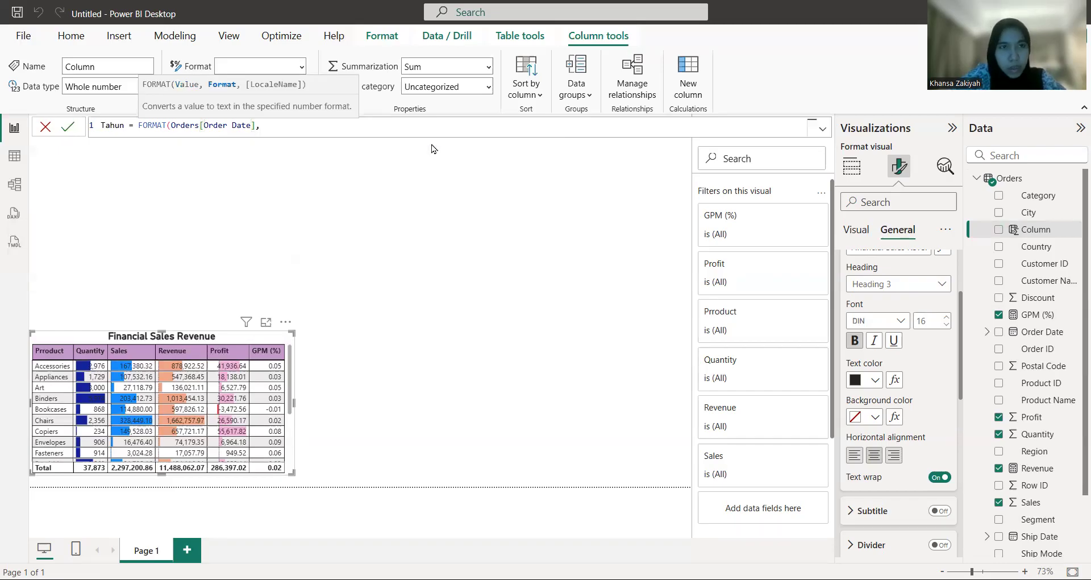
{"action": "type", "text": " \""}
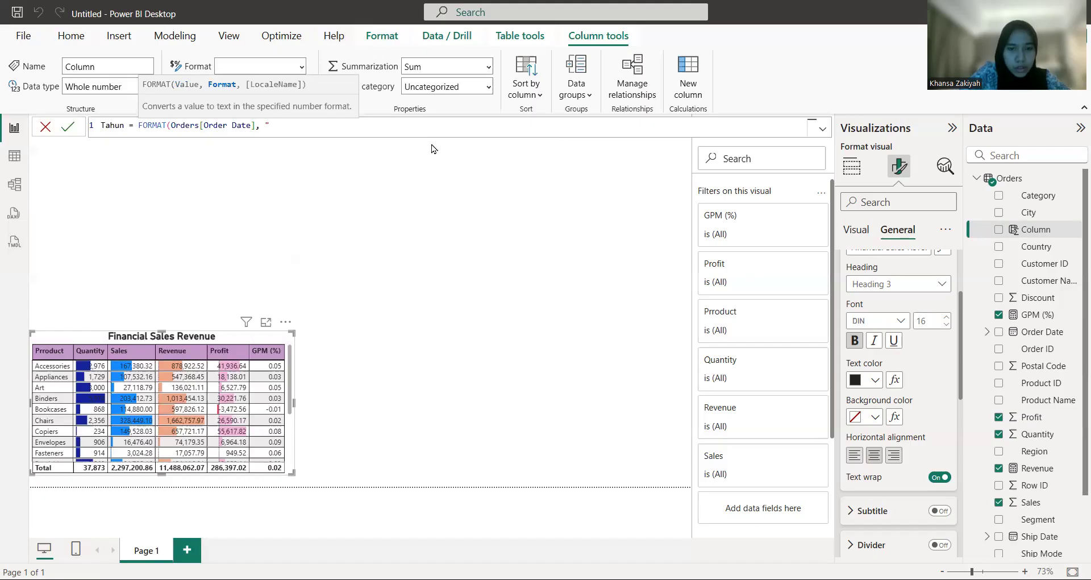
{"action": "type", "text": "YYY"}
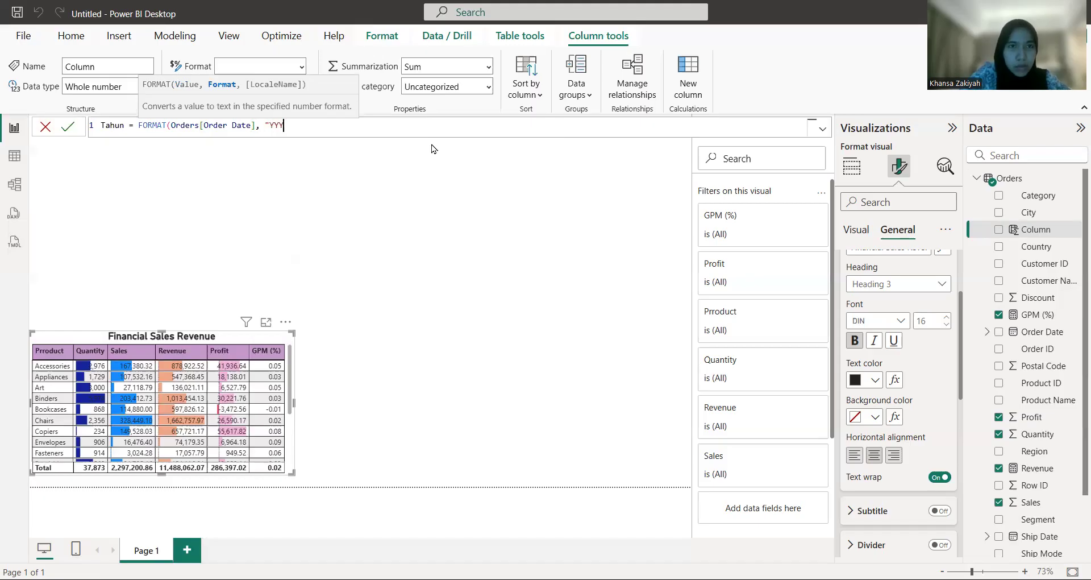
{"action": "type", "text": "Y\""}
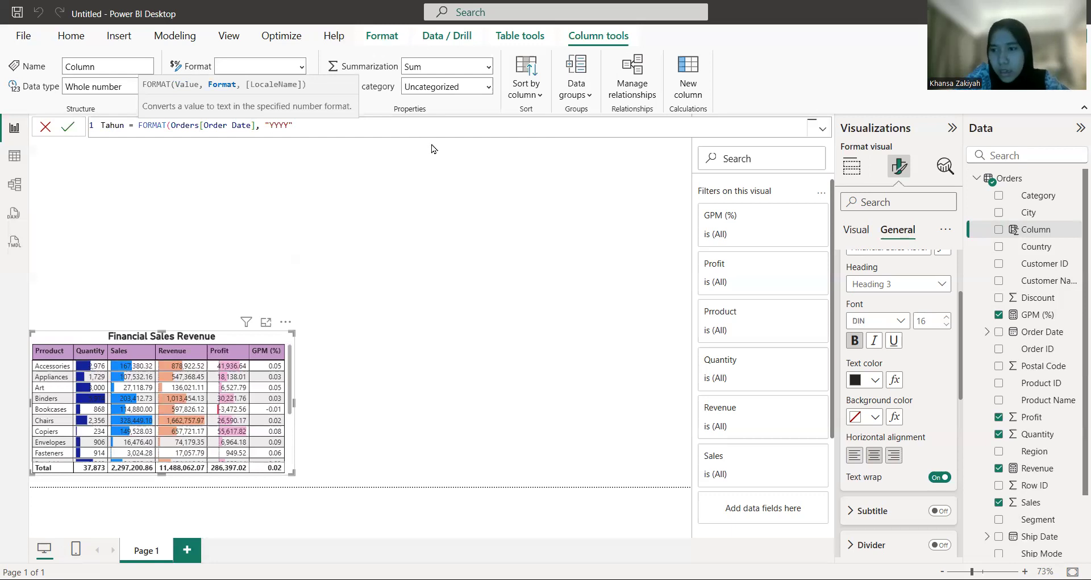
{"action": "type", "text": ")"}
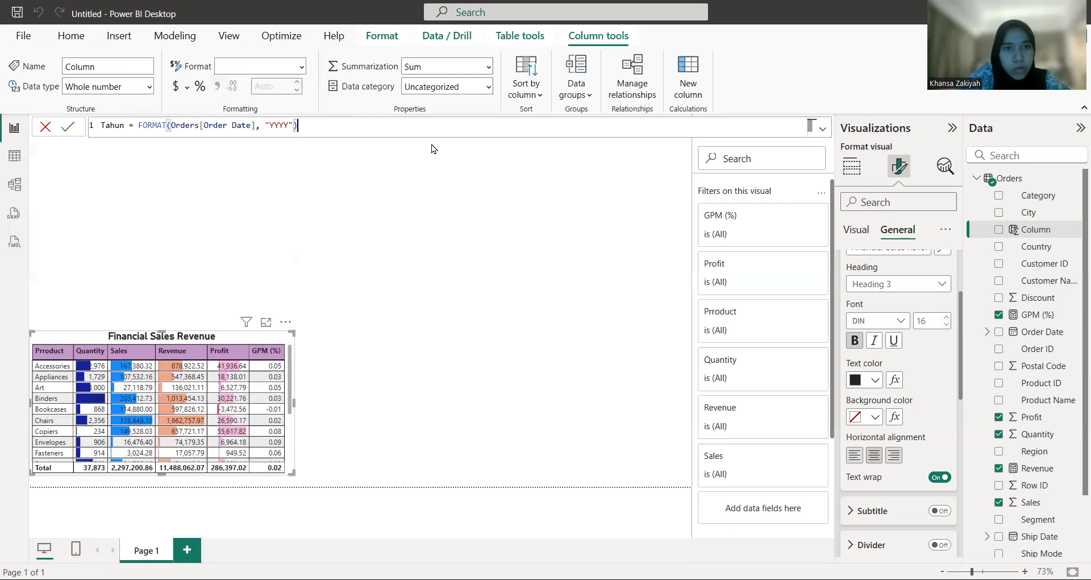
{"action": "key", "text": "Return"}
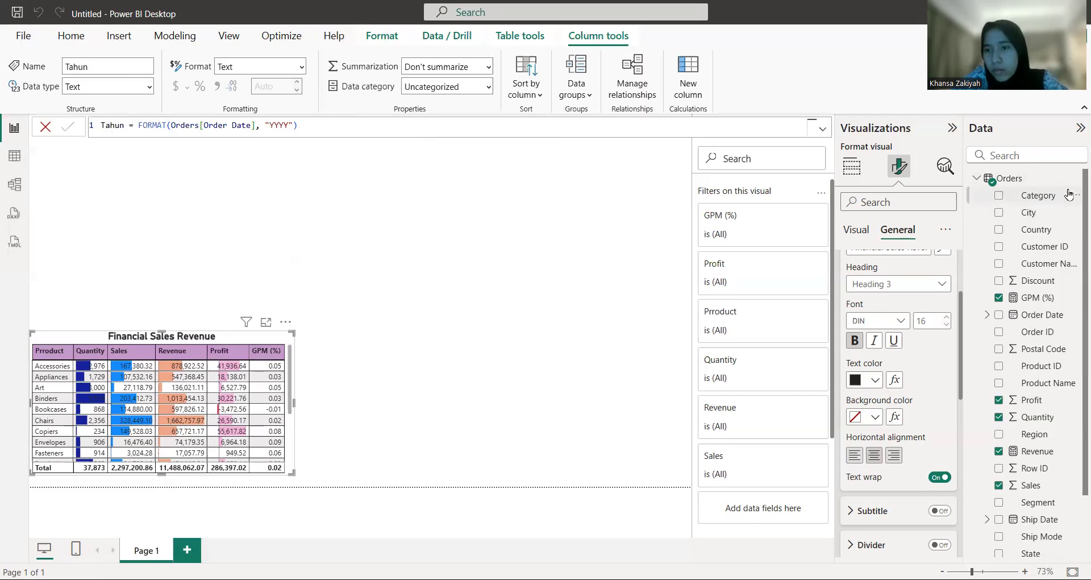
- Add another calculated column to the Orders table and begin its formula with the name Bulan
{"action": "scroll", "coordinate": [1062, 227], "scroll_direction": "down", "scroll_amount": 3}
{"action": "scroll", "coordinate": [1060, 246], "scroll_direction": "up", "scroll_amount": 3}
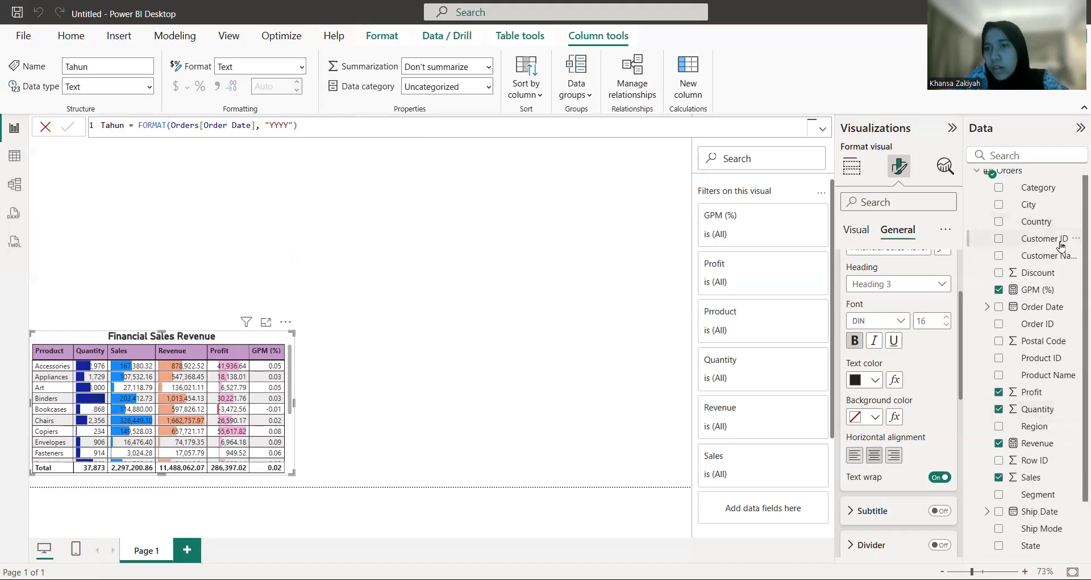
{"action": "left_click", "coordinate": [1075, 181]}
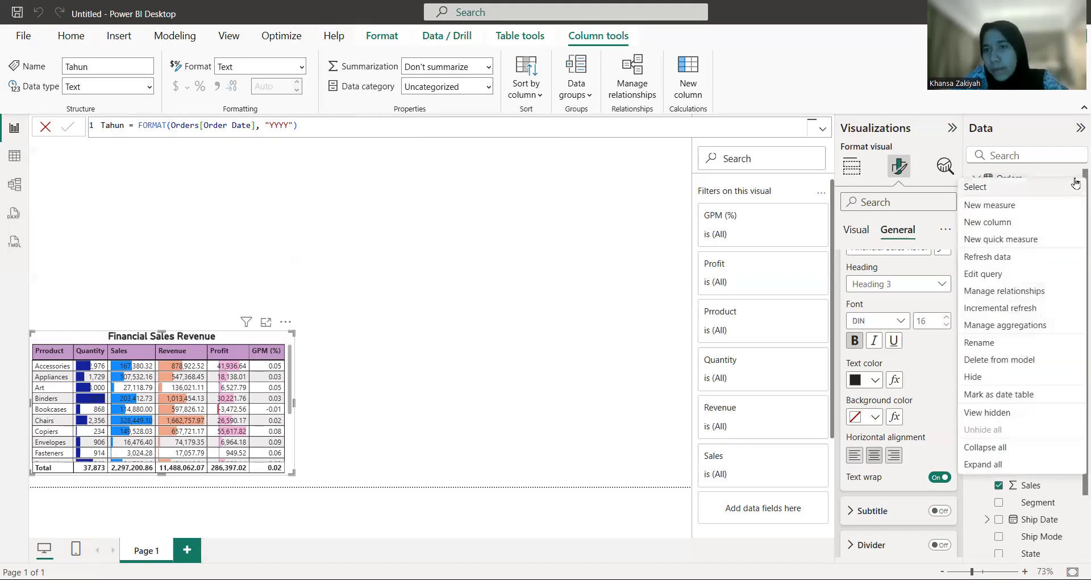
{"action": "left_click", "coordinate": [1076, 179]}
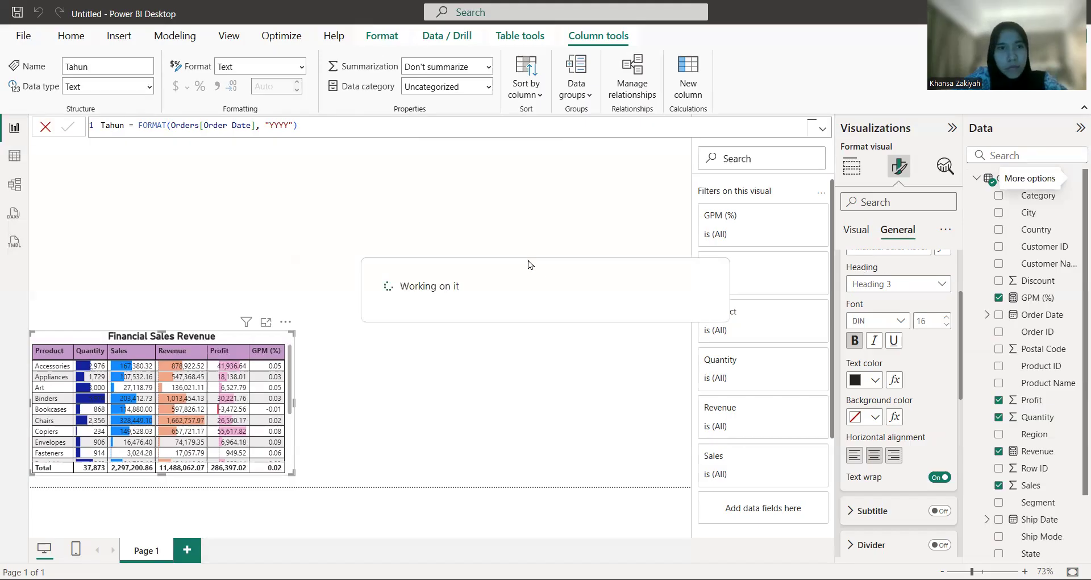
{"action": "left_click", "coordinate": [346, 123]}
{"action": "key", "text": "BackSpace"}
{"action": "key", "text": "BackSpace"}
{"action": "key", "text": "BackSpace"}
{"action": "key", "text": "BackSpace"}
{"action": "key", "text": "BackSpace"}
{"action": "key", "text": "BackSpace"}
{"action": "key", "text": "BackSpace"}
{"action": "key", "text": "BackSpace"}
{"action": "key", "text": "BackSpace"}
{"action": "type", "text": "Bulan = "}
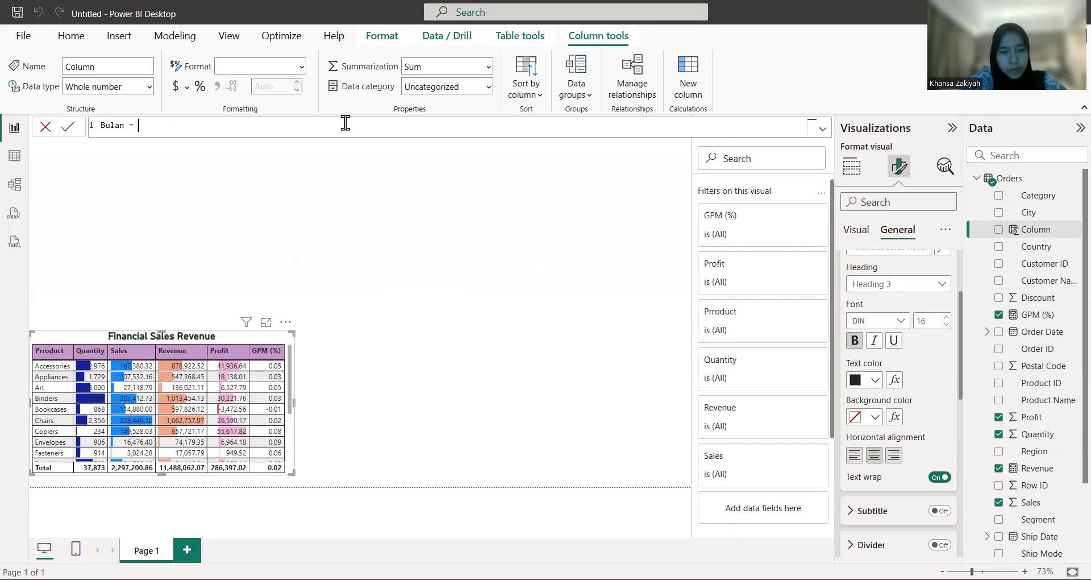
- Start a FORMAT function in the Bulan formula with Orders[Order Date] as its value
{"action": "type", "text": "FOR"}
{"action": "key", "text": "Tab"}
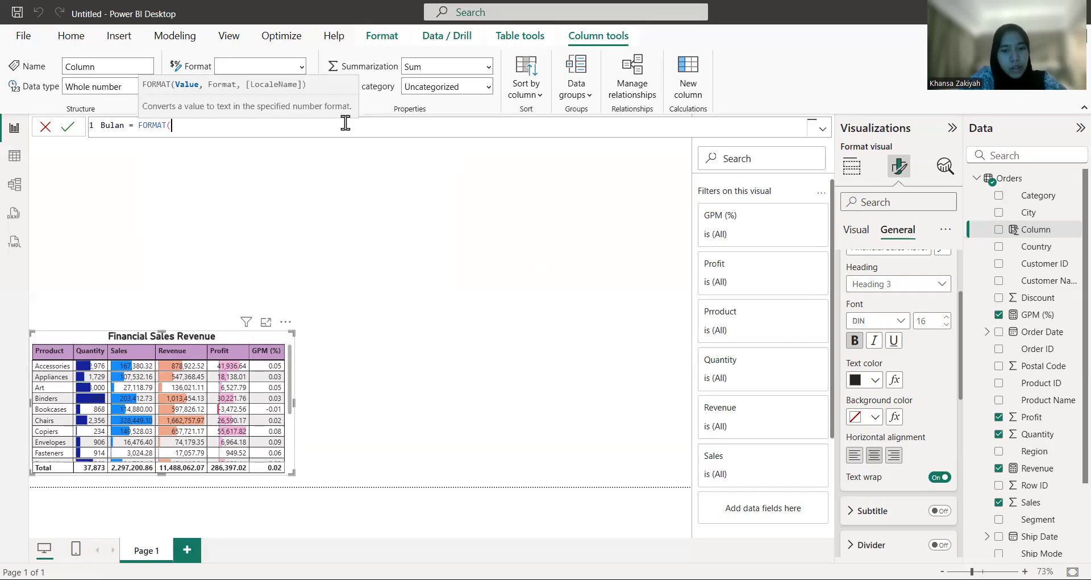
{"action": "type", "text": "Orders"}
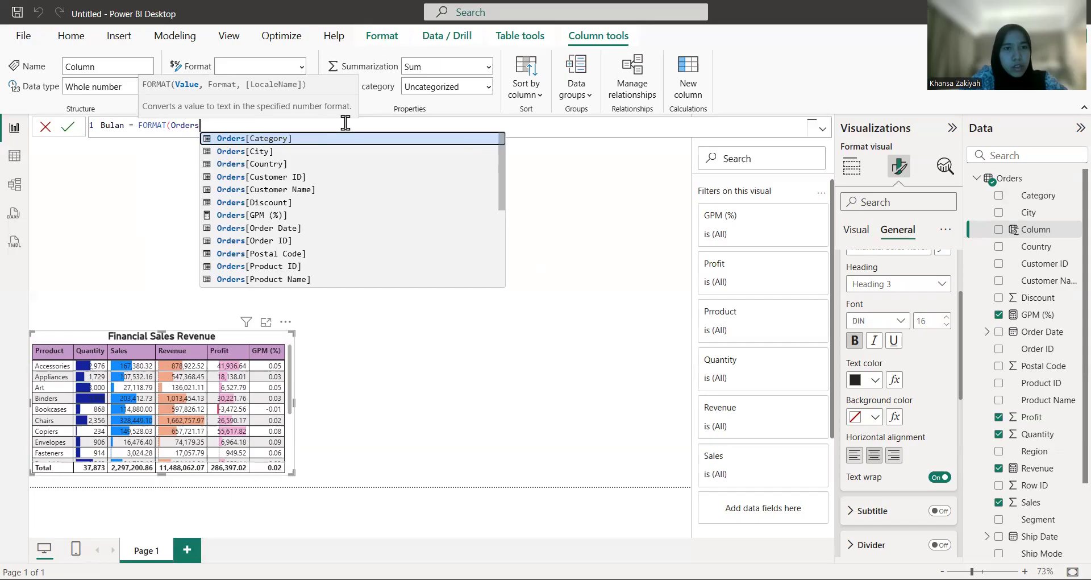
{"action": "key", "text": "Down"}
{"action": "key", "text": "Down"}
{"action": "key", "text": "Down"}
{"action": "key", "text": "Down"}
{"action": "key", "text": "Down"}
{"action": "key", "text": "Down"}
{"action": "key", "text": "Down"}
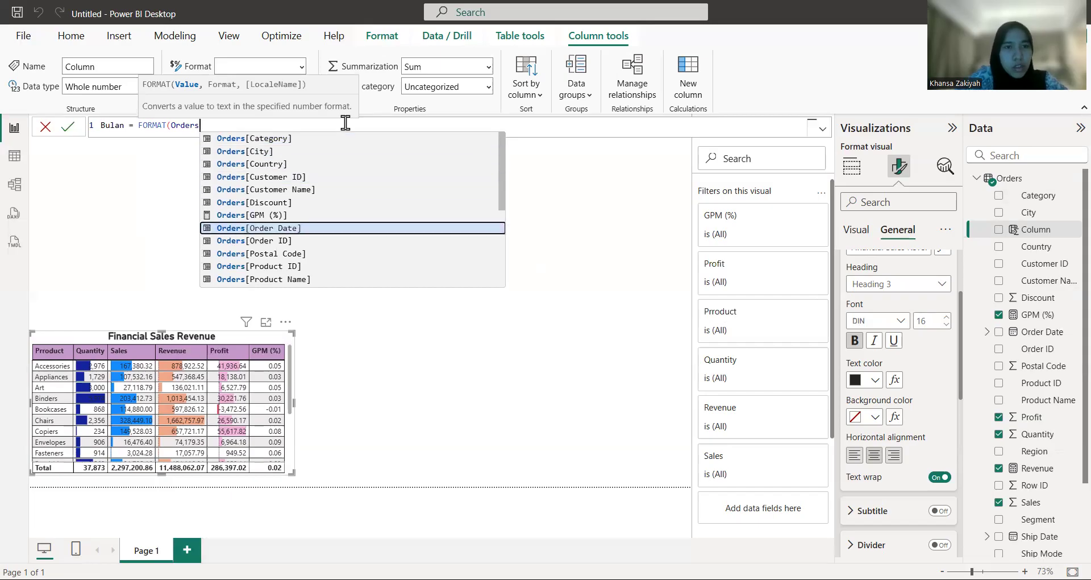
{"action": "key", "text": "Tab"}
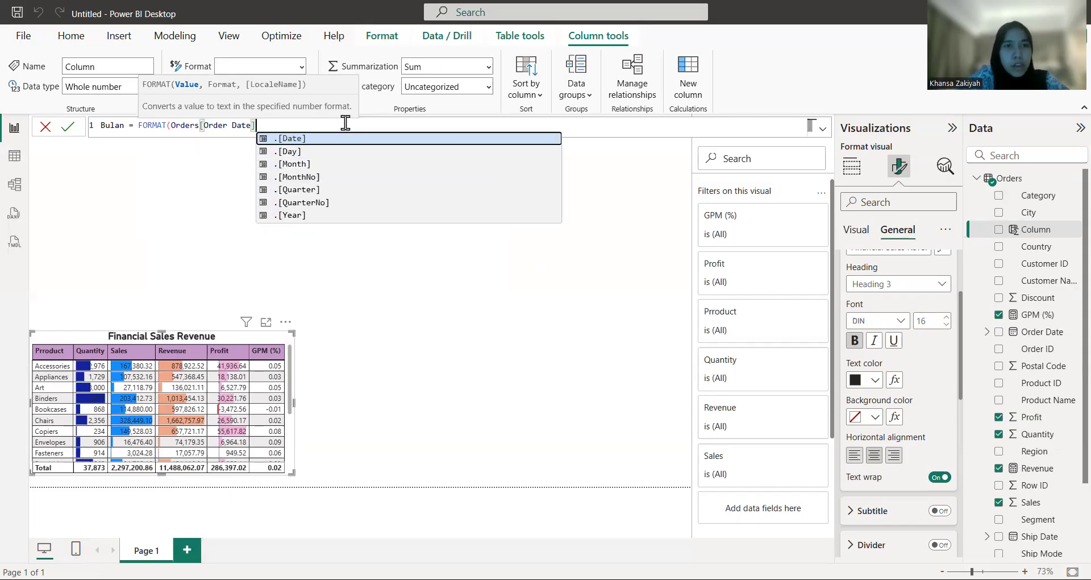
- Complete the Bulan formula with the format string "MMM" and commit the column
{"action": "type", "text": ","}
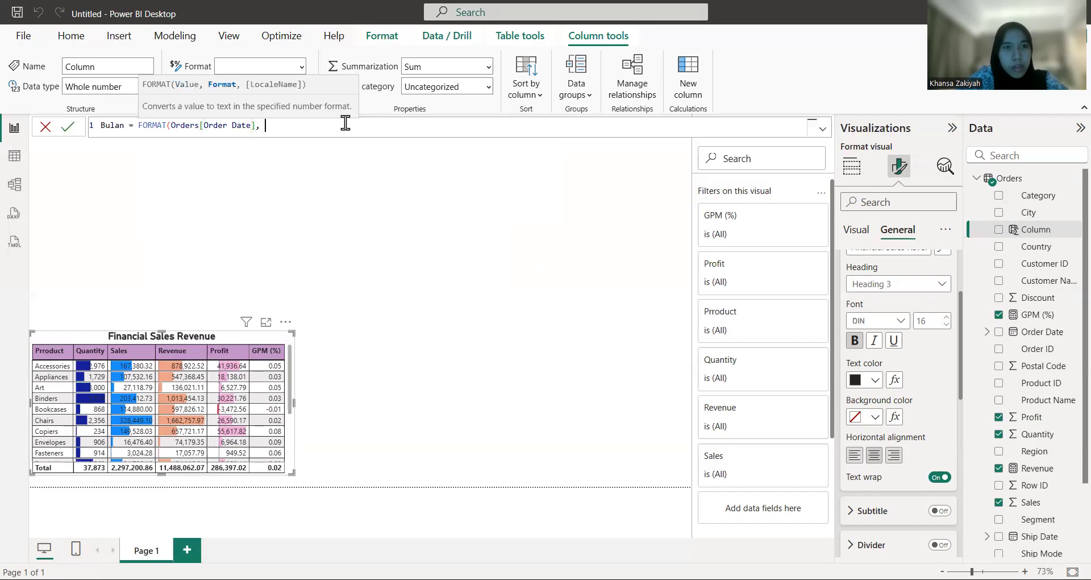
{"action": "type", "text": " \""}
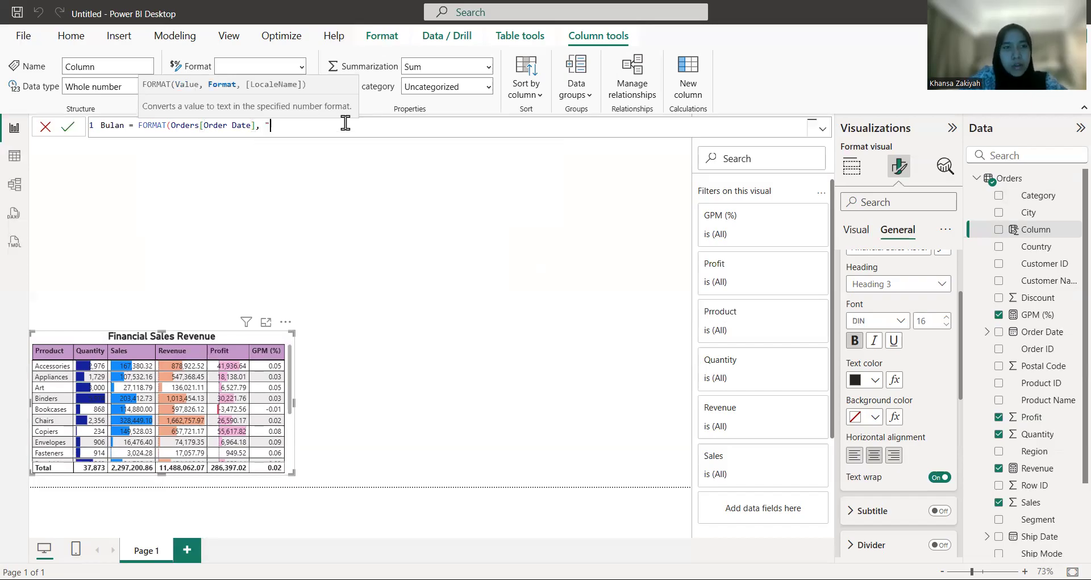
{"action": "type", "text": "MMM\""}
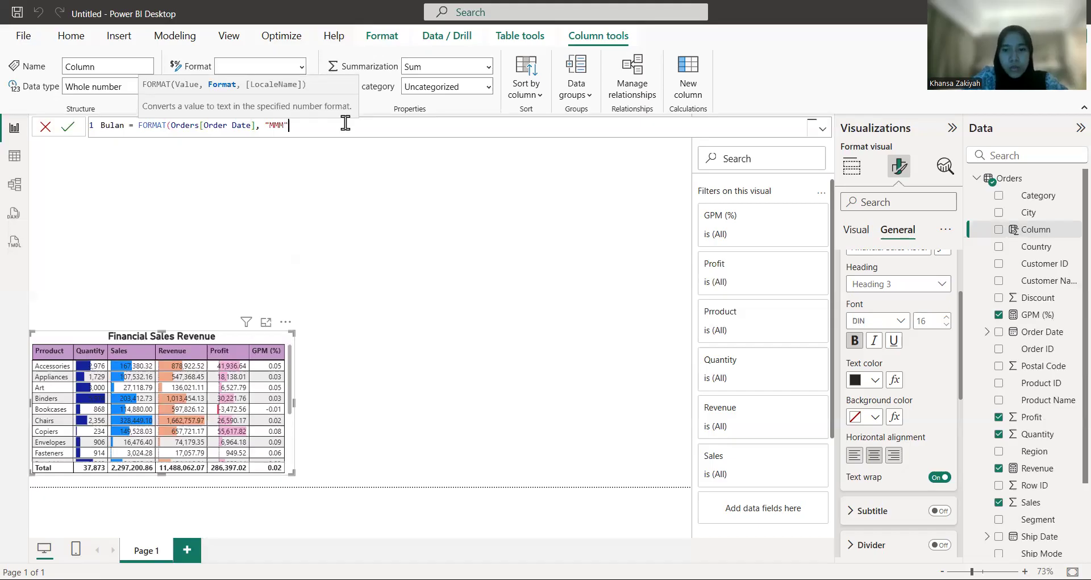
{"action": "type", "text": ")"}
{"action": "key", "text": "Return"}
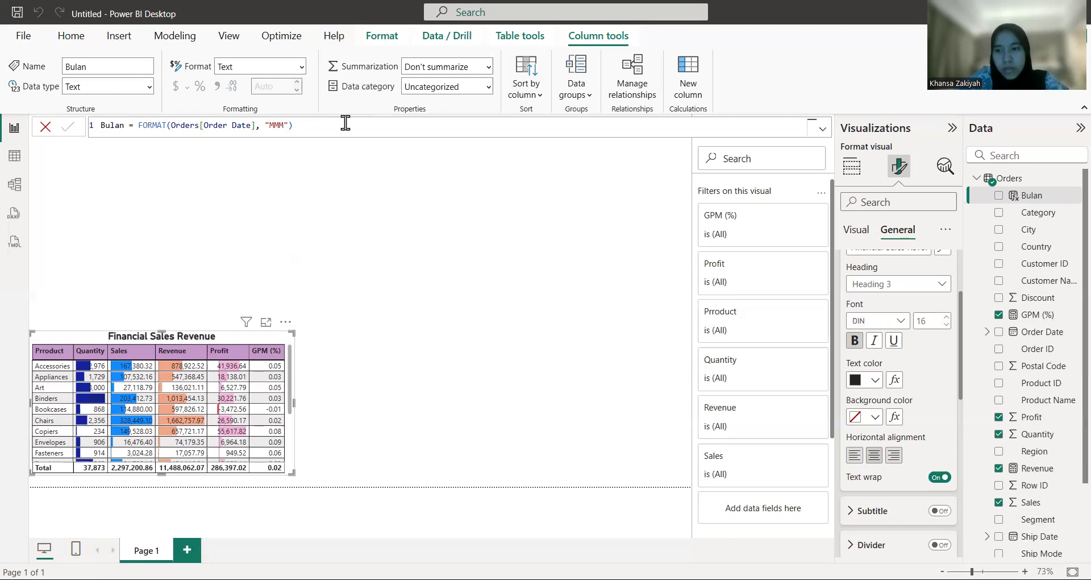
- Add a slicer to the report page and assign the Tahun column as its field
{"action": "left_click", "coordinate": [337, 169]}
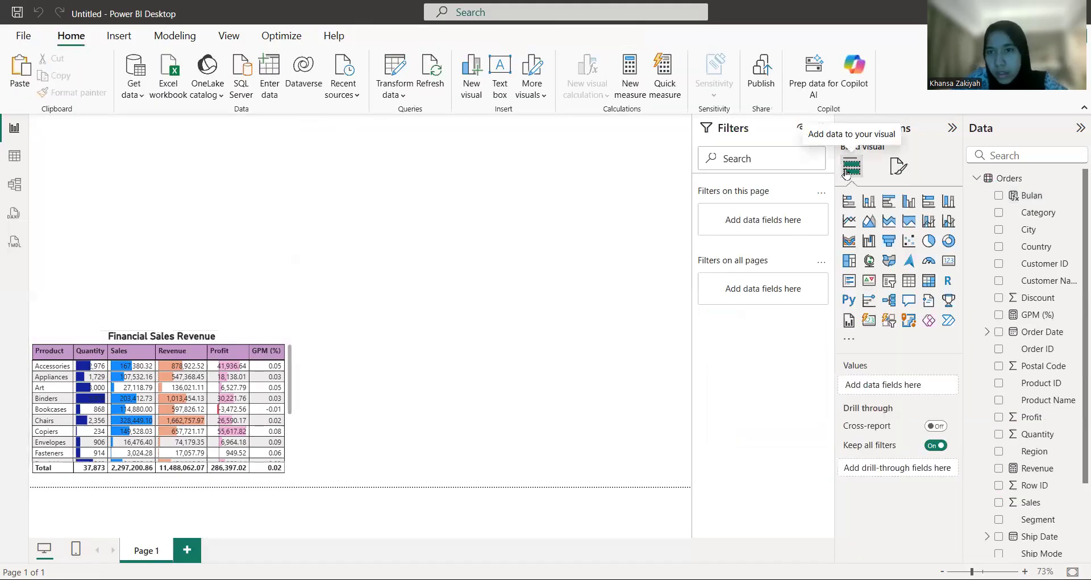
{"action": "left_click", "coordinate": [890, 280]}
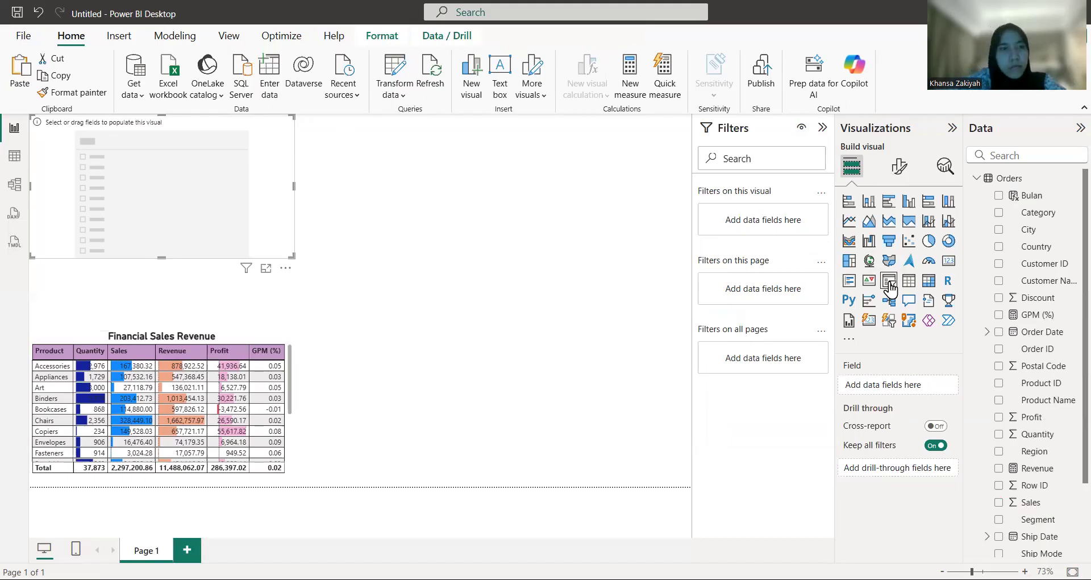
{"action": "scroll", "coordinate": [1027, 382], "scroll_direction": "down", "scroll_amount": 3}
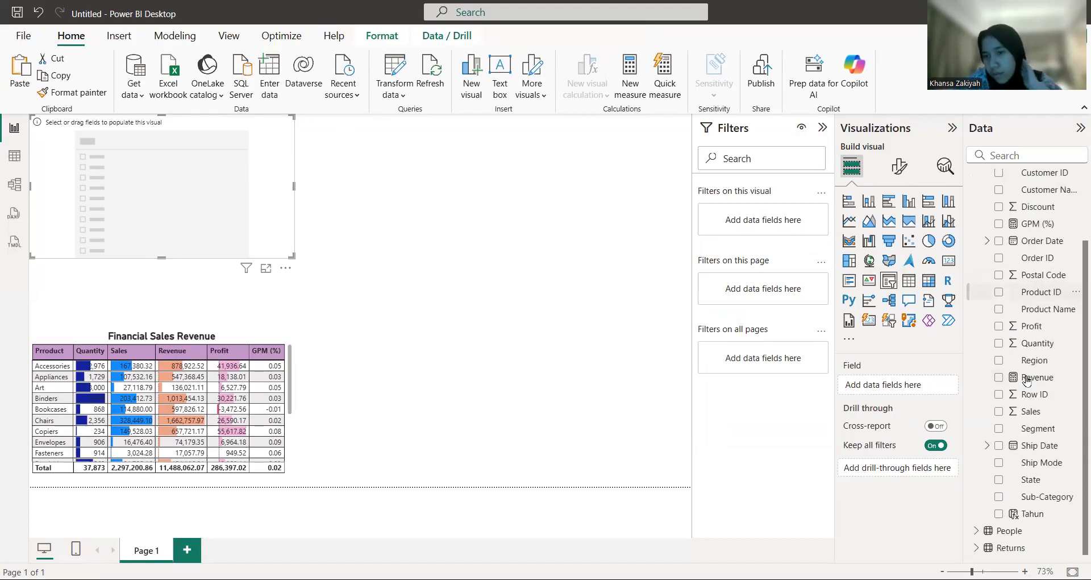
{"action": "left_click_drag", "start_coordinate": [1007, 507], "coordinate": [909, 388]}
- Set the Tahun slicer's style to Dropdown and turn on its "Select all" option
{"action": "left_click", "coordinate": [895, 171]}
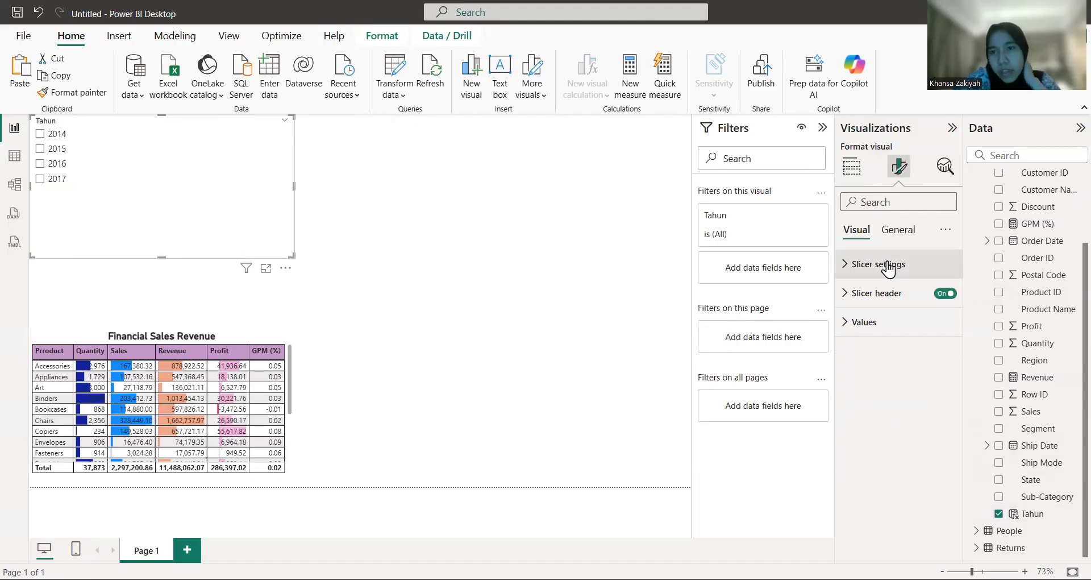
{"action": "left_click", "coordinate": [889, 265]}
{"action": "left_click", "coordinate": [895, 334]}
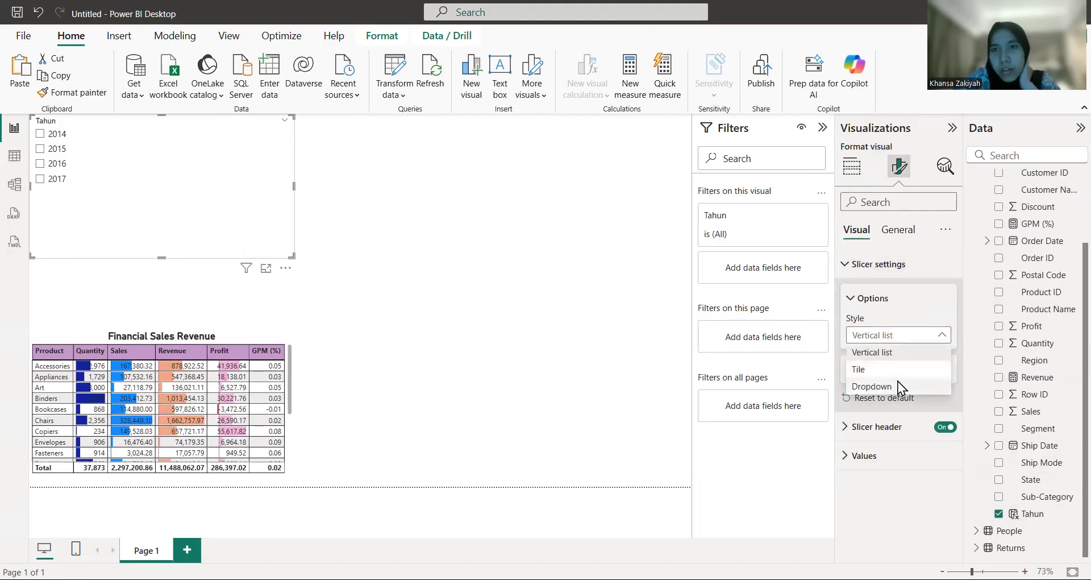
{"action": "left_click", "coordinate": [897, 386]}
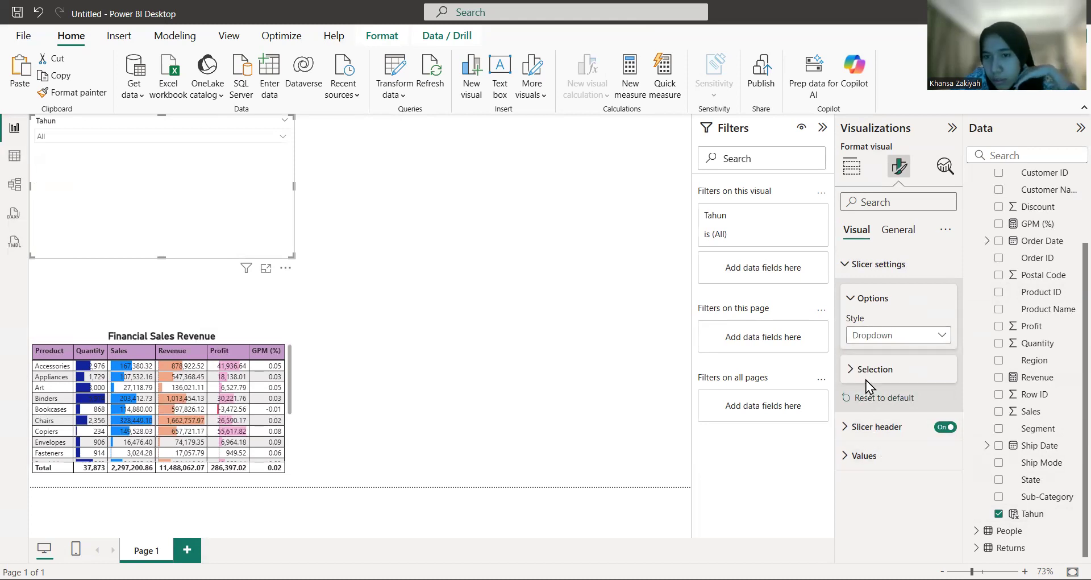
{"action": "left_click", "coordinate": [851, 370]}
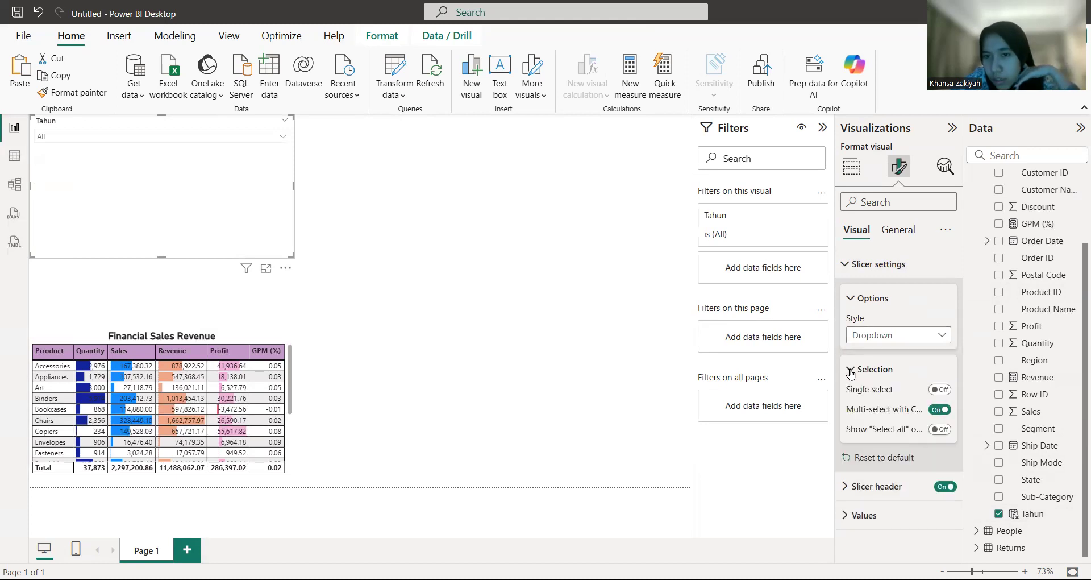
{"action": "left_click", "coordinate": [939, 430]}
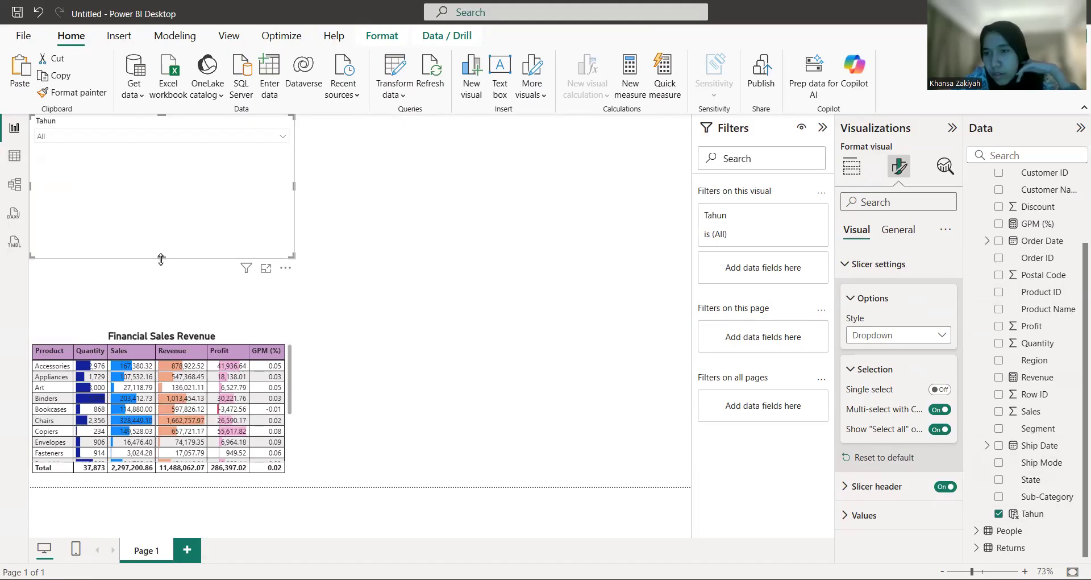
- Shrink the Tahun slicer into the page's upper-right corner and place a copy of it just to its left
{"action": "left_click_drag", "start_coordinate": [161, 259], "coordinate": [159, 151]}
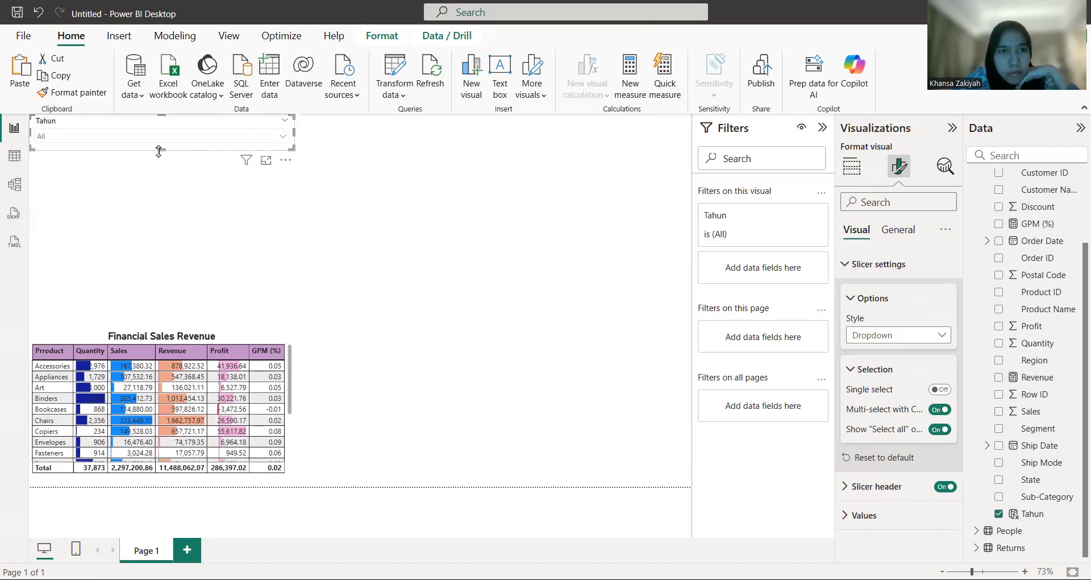
{"action": "left_click_drag", "start_coordinate": [295, 131], "coordinate": [656, 127]}
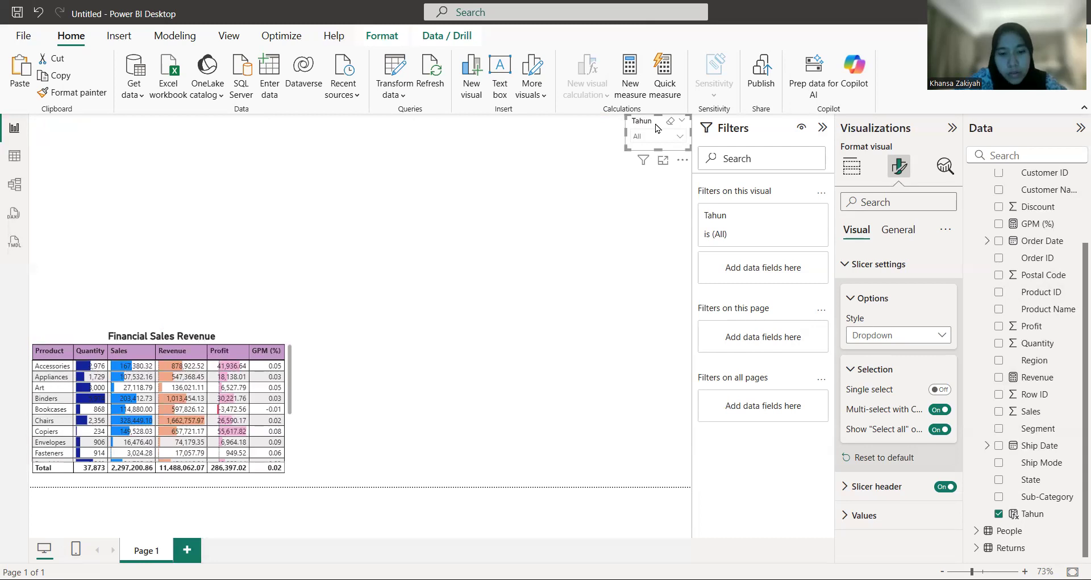
{"action": "key", "text": "ctrl+v"}
{"action": "left_click_drag", "start_coordinate": [655, 128], "coordinate": [575, 130]}
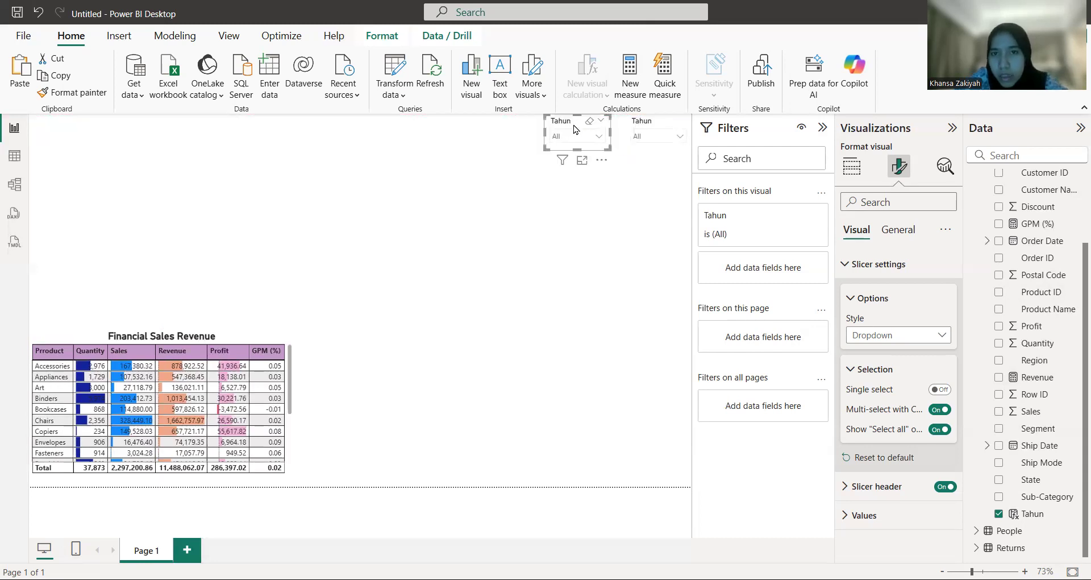
- Replace the Tahun field in the copied slicer with the Bulan column
{"action": "left_click", "coordinate": [851, 168]}
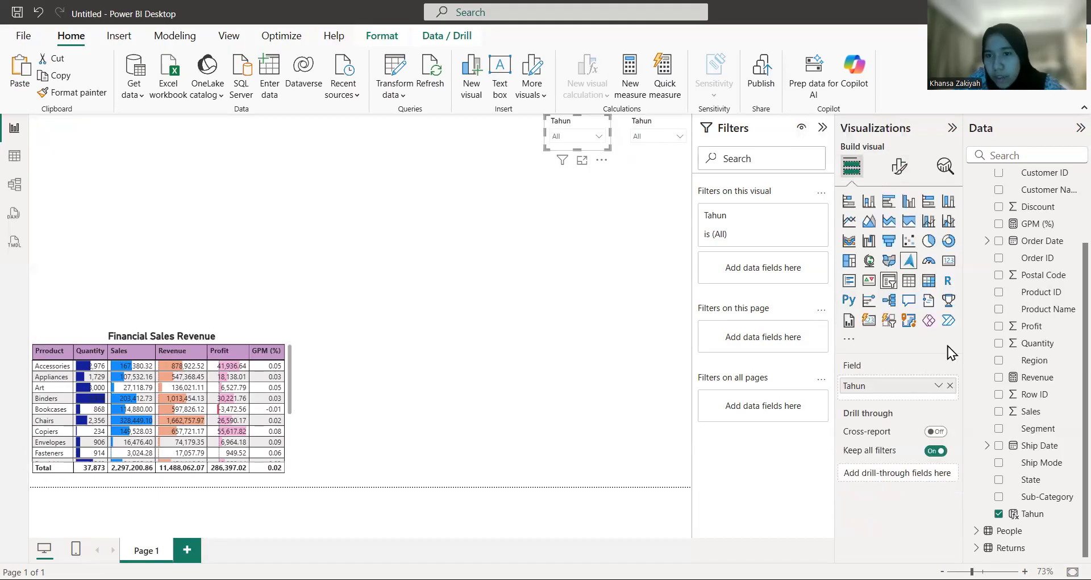
{"action": "left_click", "coordinate": [952, 386]}
{"action": "scroll", "coordinate": [1028, 284], "scroll_direction": "up", "scroll_amount": 3}
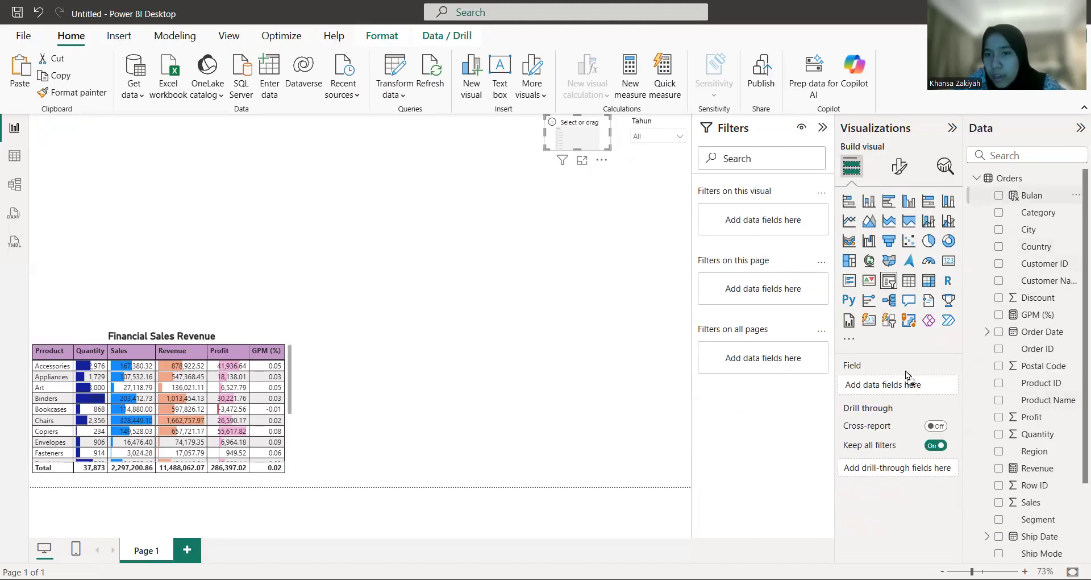
{"action": "left_click_drag", "start_coordinate": [908, 376], "coordinate": [908, 377]}
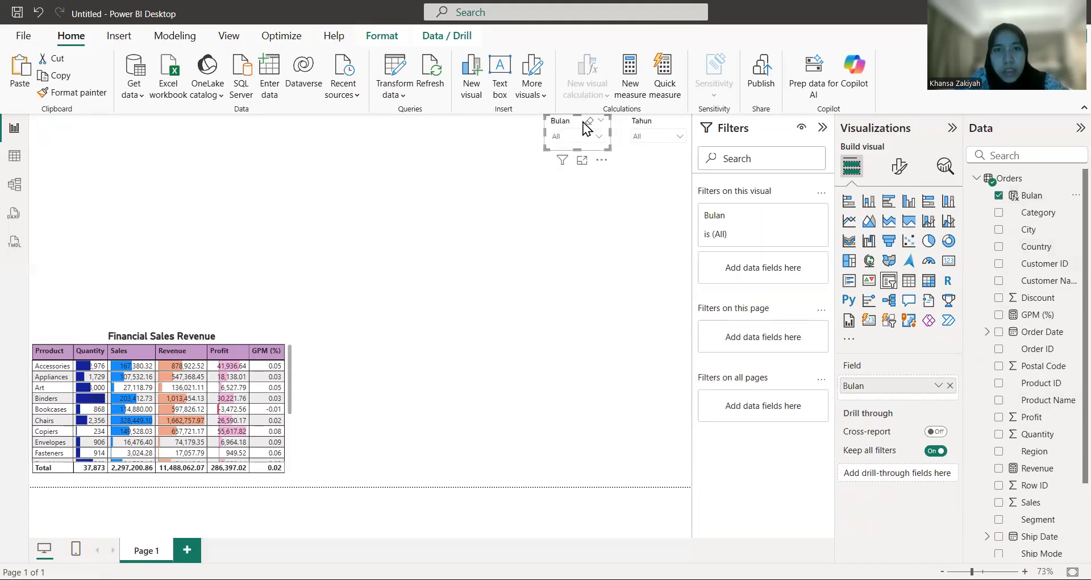
{"action": "left_click", "coordinate": [652, 248]}
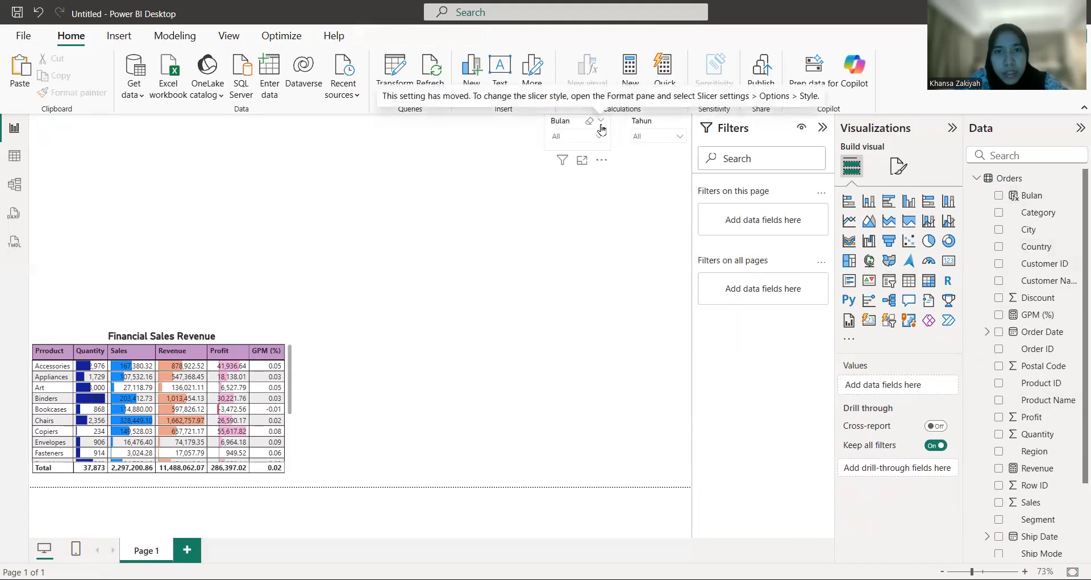
- Duplicate the Bulan slicer and place the copy to its left in the same row
{"action": "left_click", "coordinate": [606, 132]}
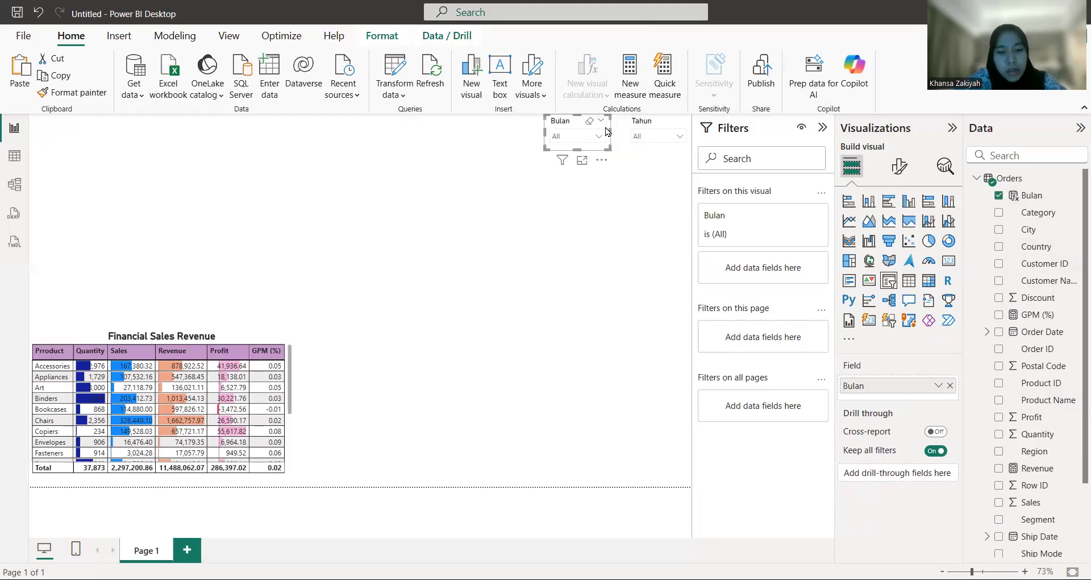
{"action": "key", "text": "ctrl+c"}
{"action": "key", "text": "ctrl+v"}
{"action": "left_click_drag", "start_coordinate": [606, 132], "coordinate": [513, 128]}
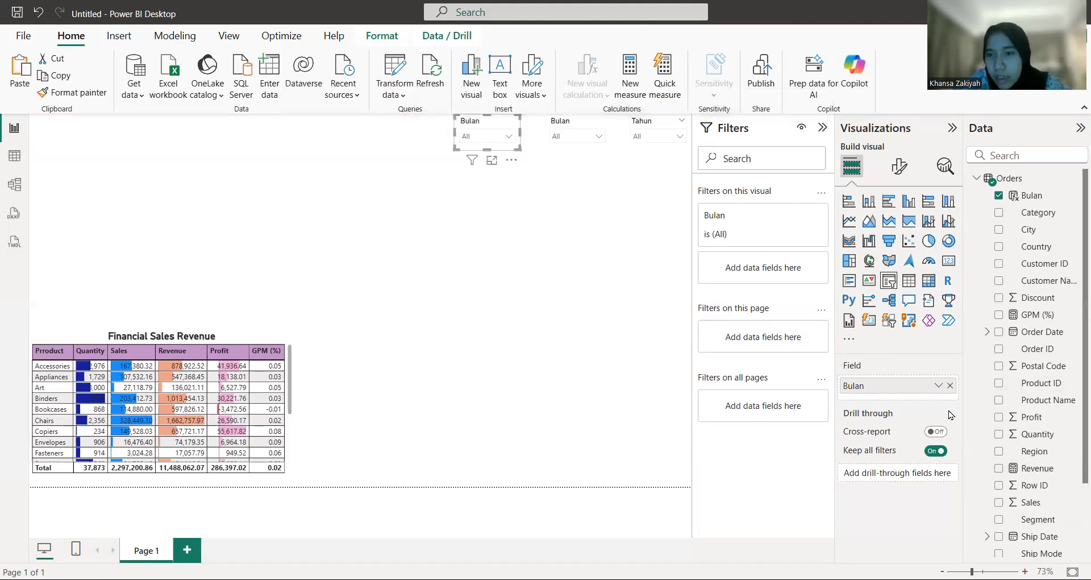
- Replace the Bulan field in the leftmost slicer with Segment
{"action": "left_click", "coordinate": [949, 386]}
{"action": "scroll", "coordinate": [1057, 418], "scroll_direction": "down", "scroll_amount": 3}
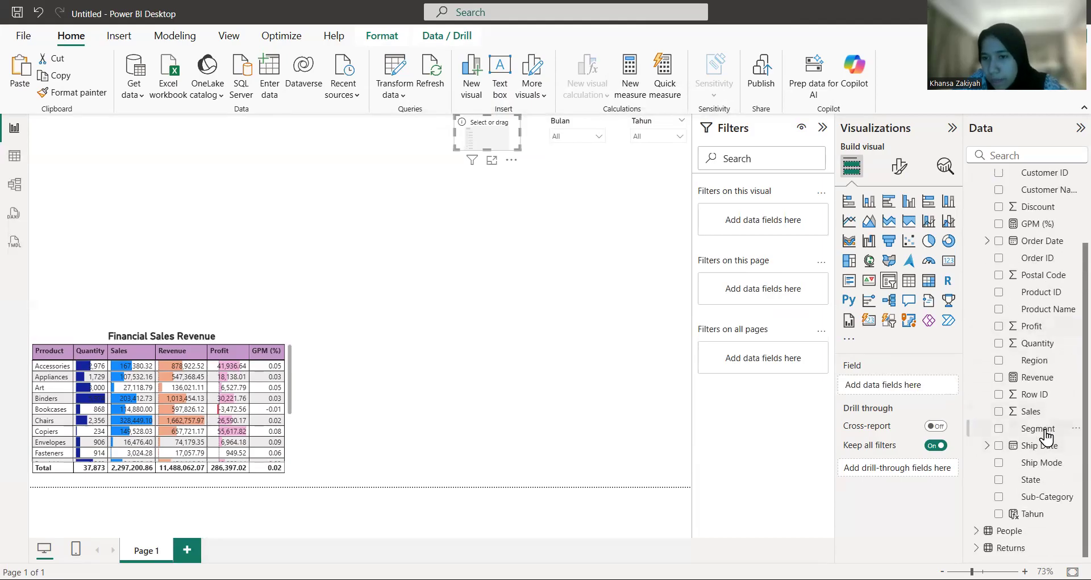
{"action": "left_click_drag", "start_coordinate": [922, 390], "coordinate": [916, 388]}
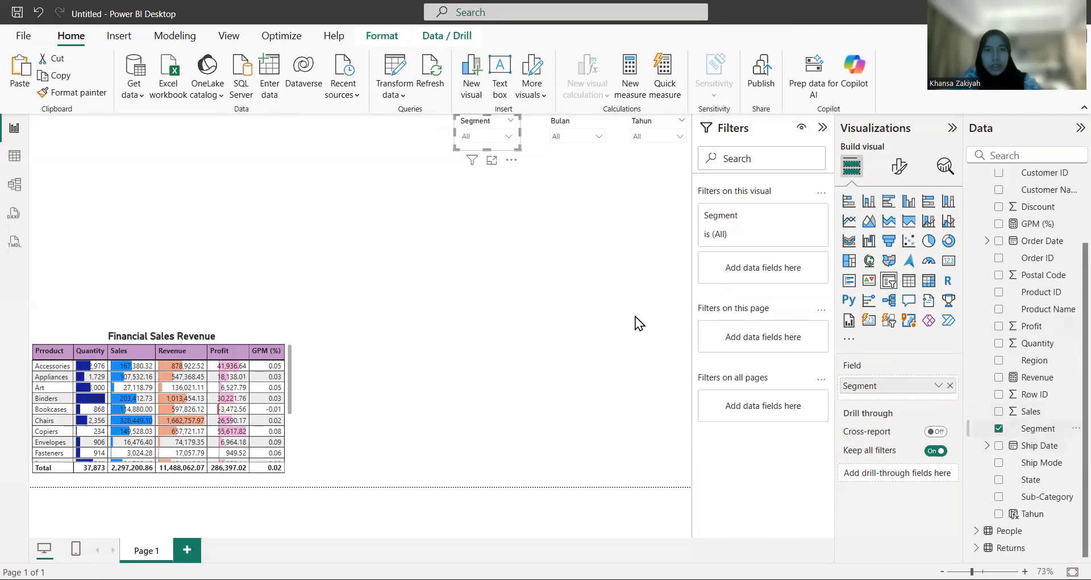
{"action": "left_click", "coordinate": [636, 317]}
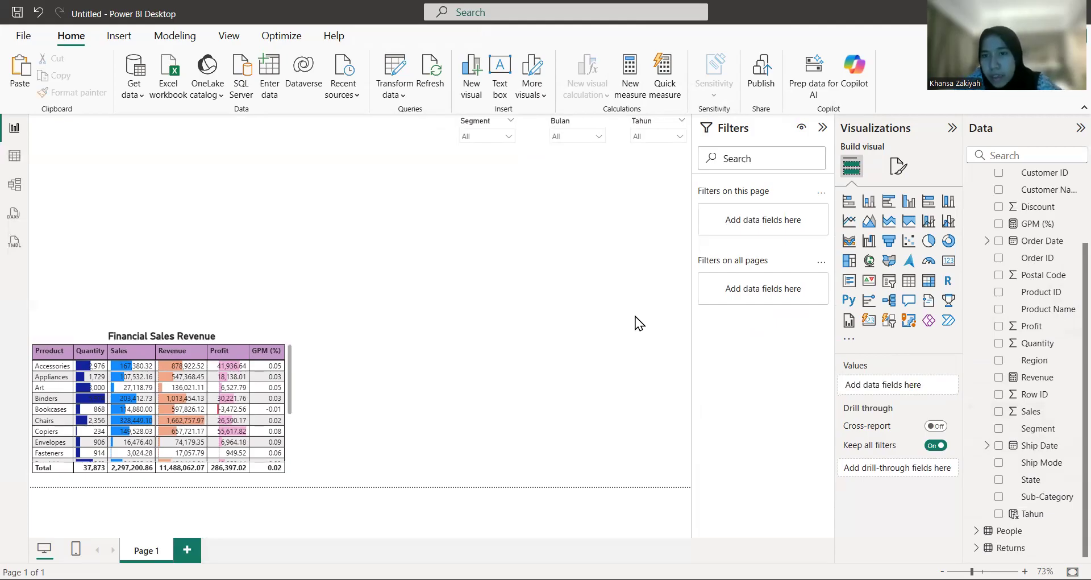
- Add an area chart above the table with Bulan on the X-axis and Quantity on the Y-axis
{"action": "left_click", "coordinate": [868, 223]}
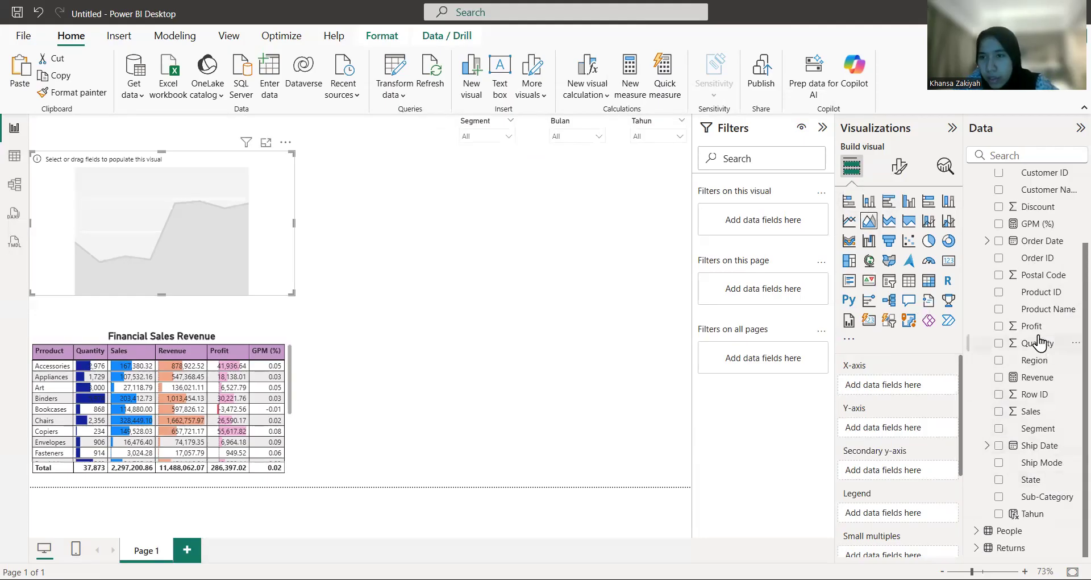
{"action": "scroll", "coordinate": [1039, 342], "scroll_direction": "up", "scroll_amount": 3}
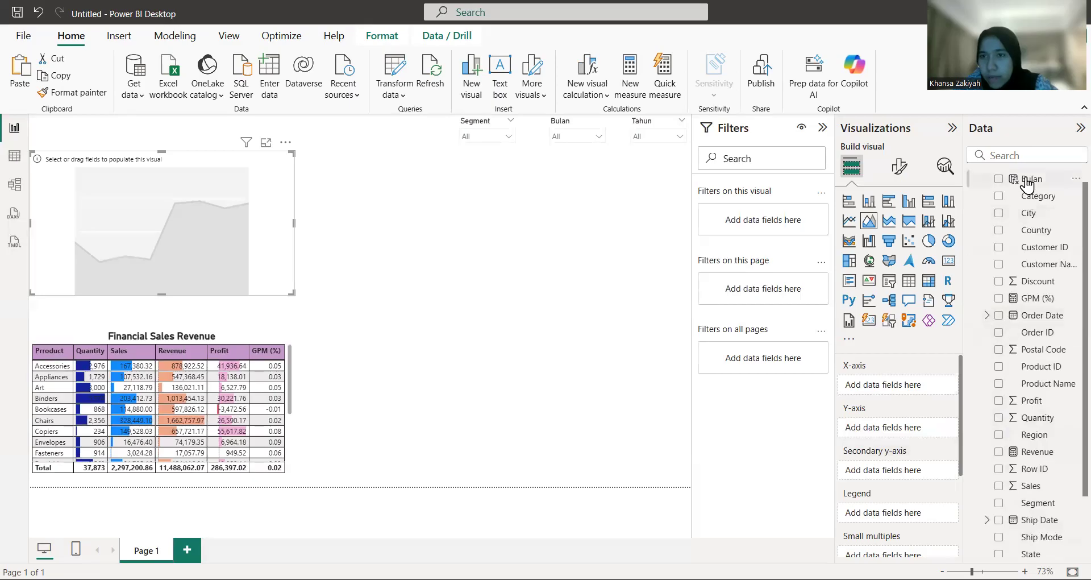
{"action": "left_click_drag", "start_coordinate": [1027, 185], "coordinate": [907, 389]}
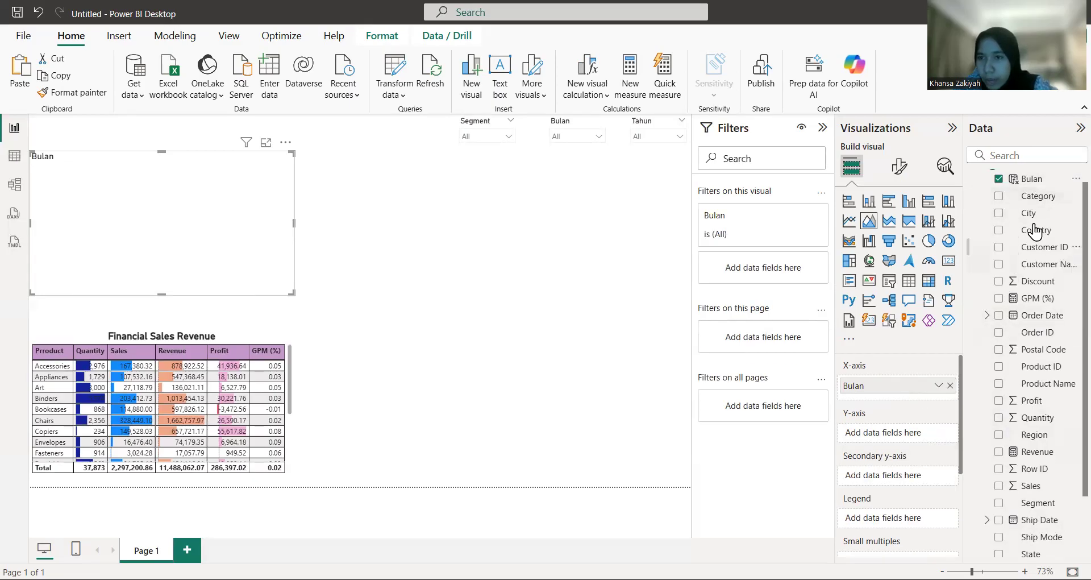
{"action": "scroll", "coordinate": [1034, 437], "scroll_direction": "down", "scroll_amount": 1}
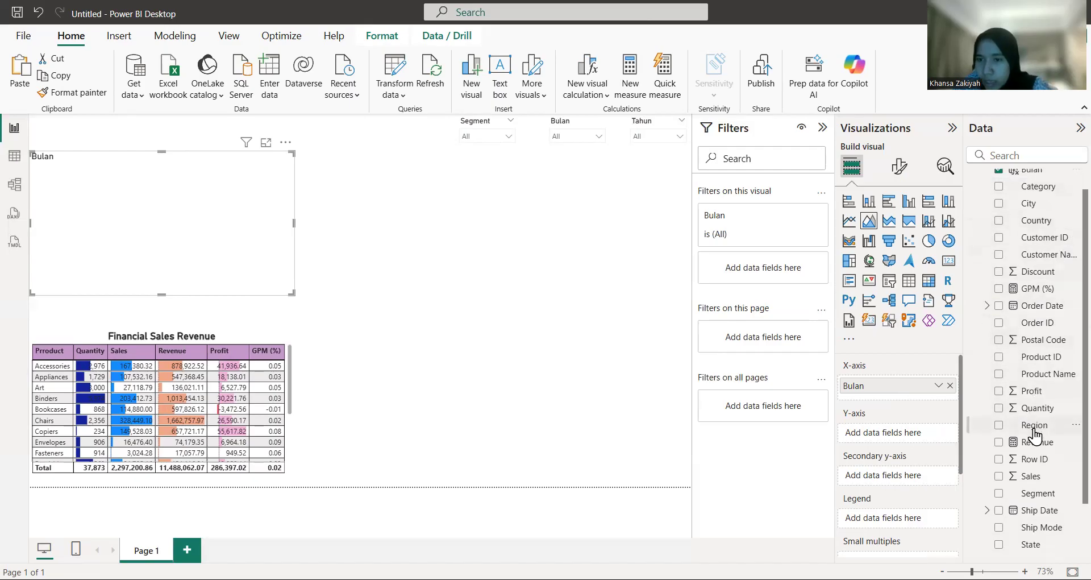
{"action": "left_click_drag", "start_coordinate": [1031, 410], "coordinate": [914, 443]}
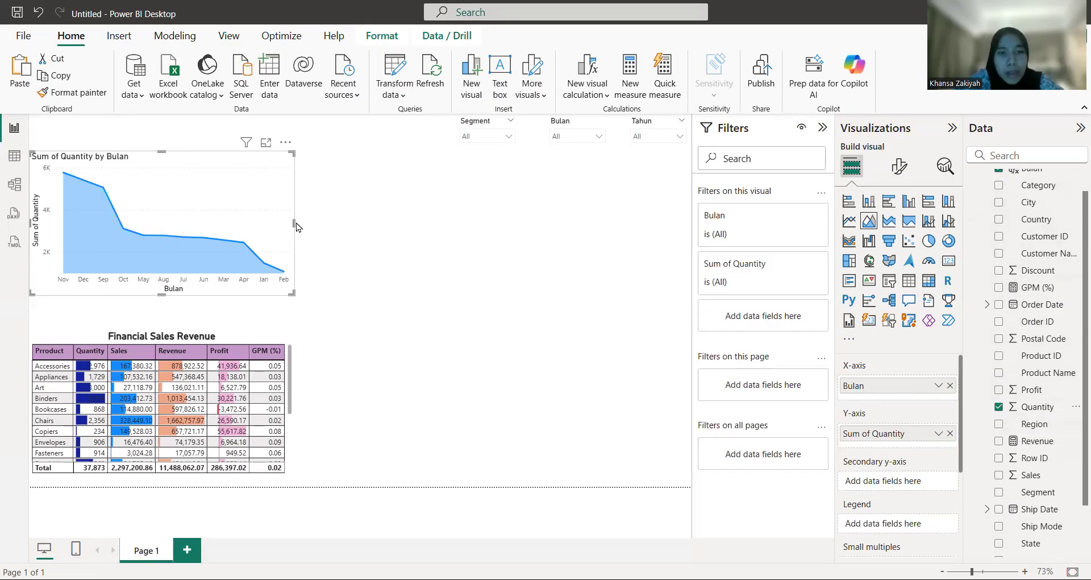
{"action": "left_click_drag", "start_coordinate": [295, 223], "coordinate": [324, 226]}
{"action": "left_click_drag", "start_coordinate": [294, 227], "coordinate": [293, 224]}
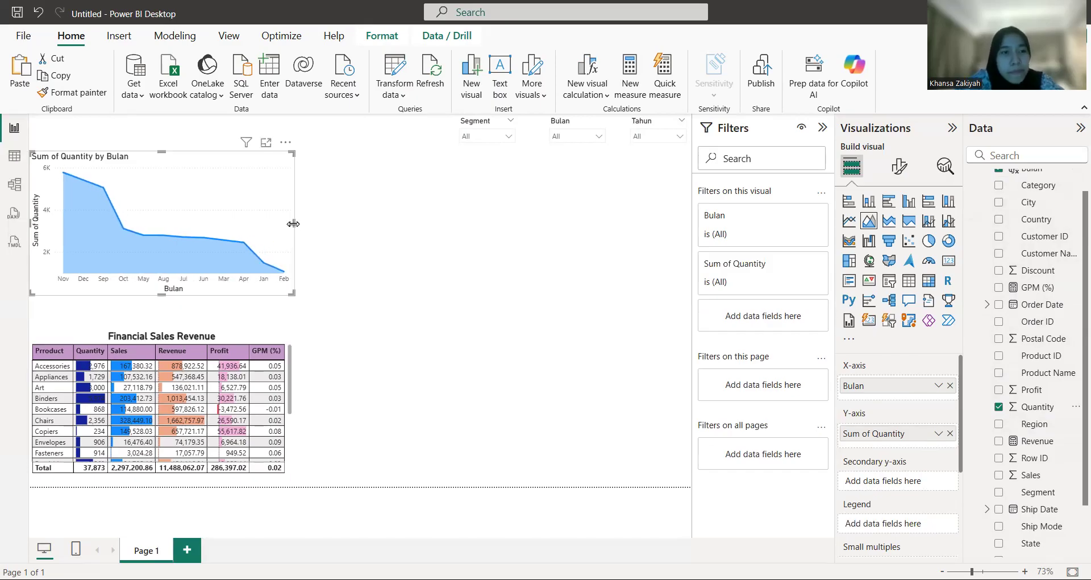
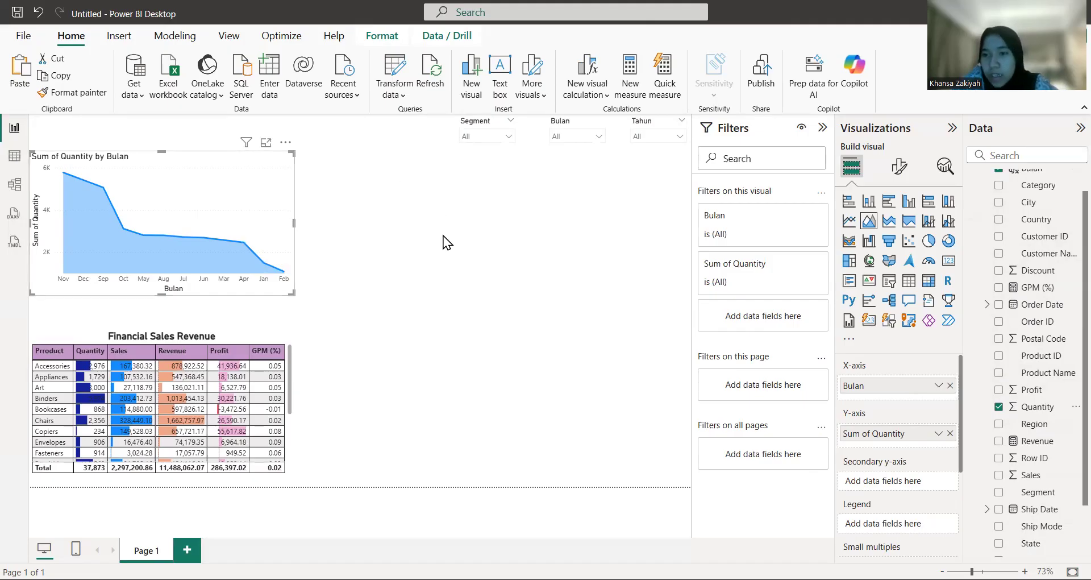
- Add another calculated column to the Orders table and begin its formula with the name Angka Bulan
{"action": "scroll", "coordinate": [1037, 248], "scroll_direction": "up", "scroll_amount": 1}
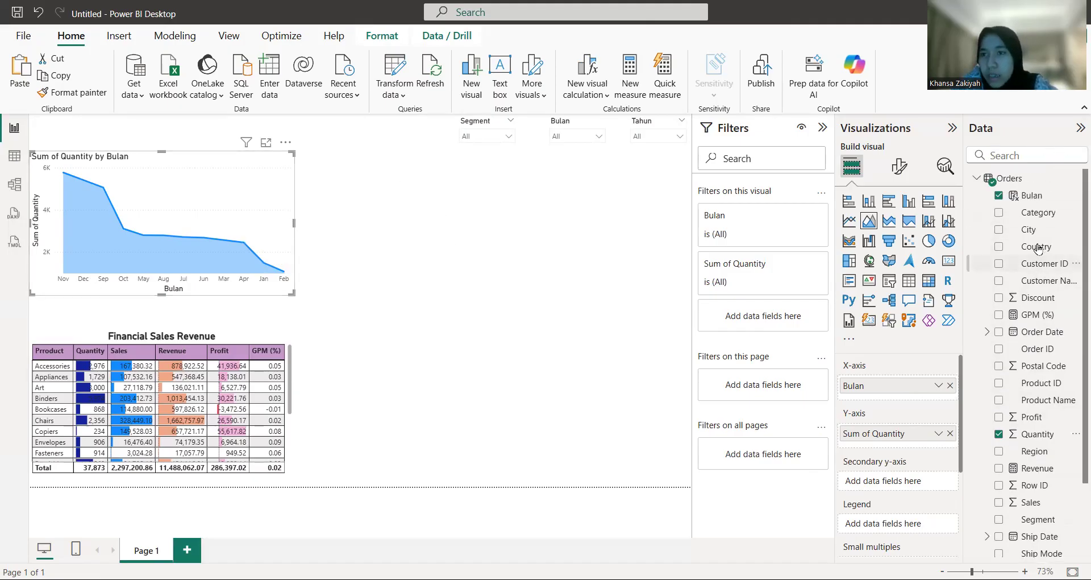
{"action": "left_click", "coordinate": [1074, 179]}
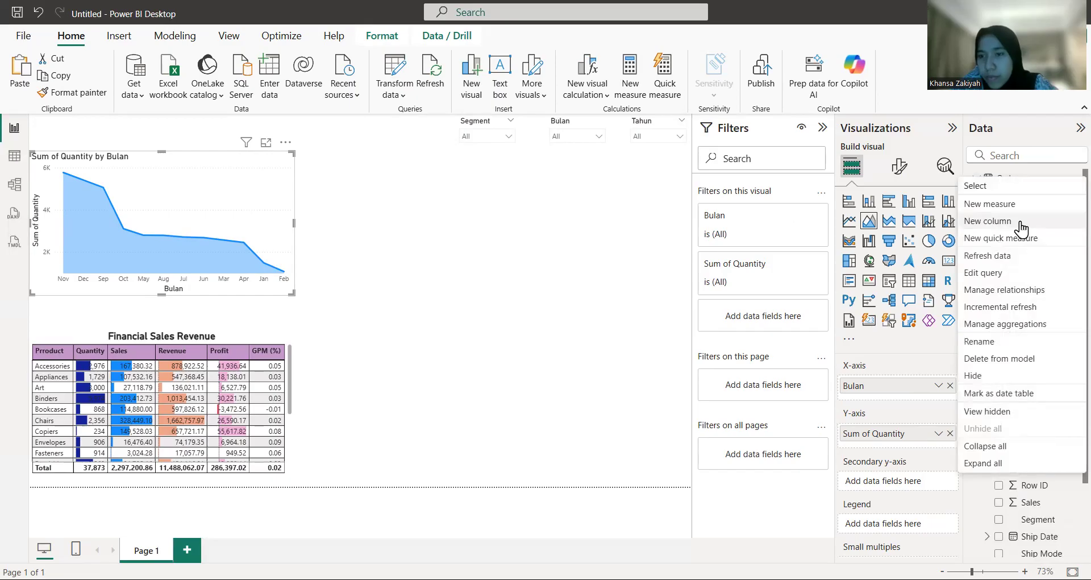
{"action": "left_click", "coordinate": [1019, 223]}
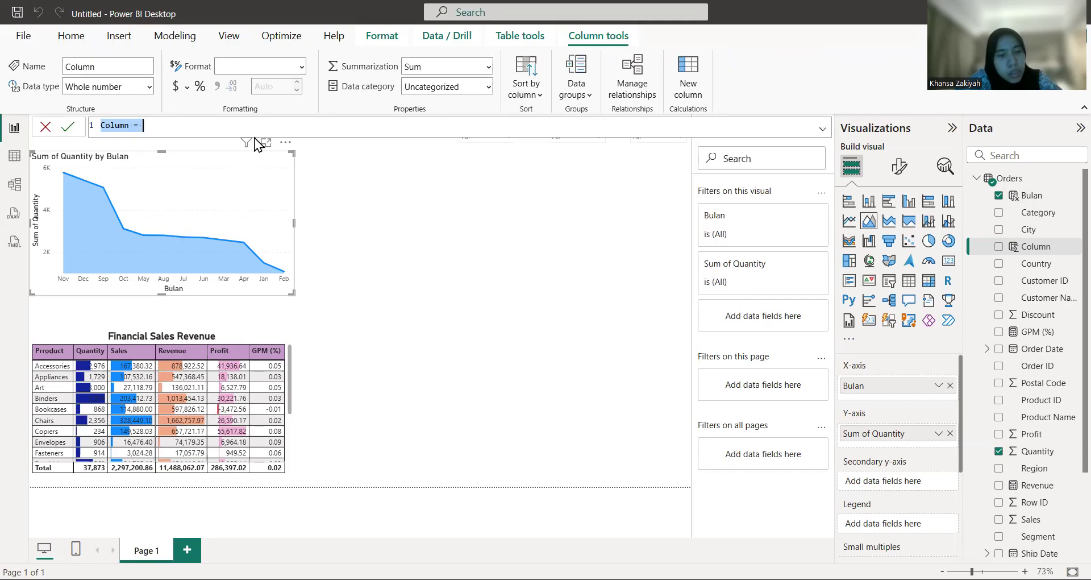
{"action": "type", "text": "Ang"}
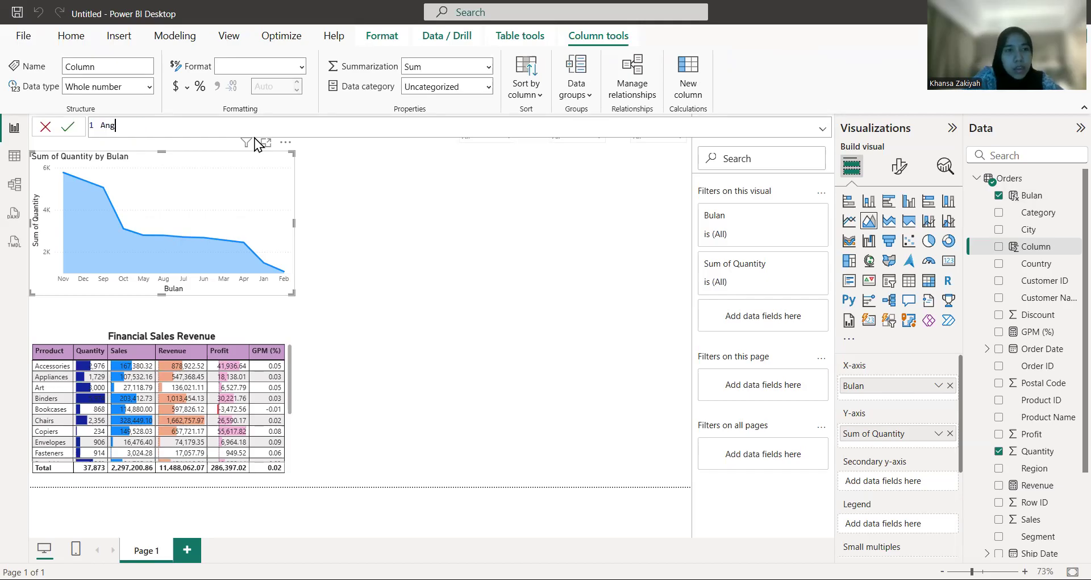
{"action": "type", "text": "ka Bulan"}
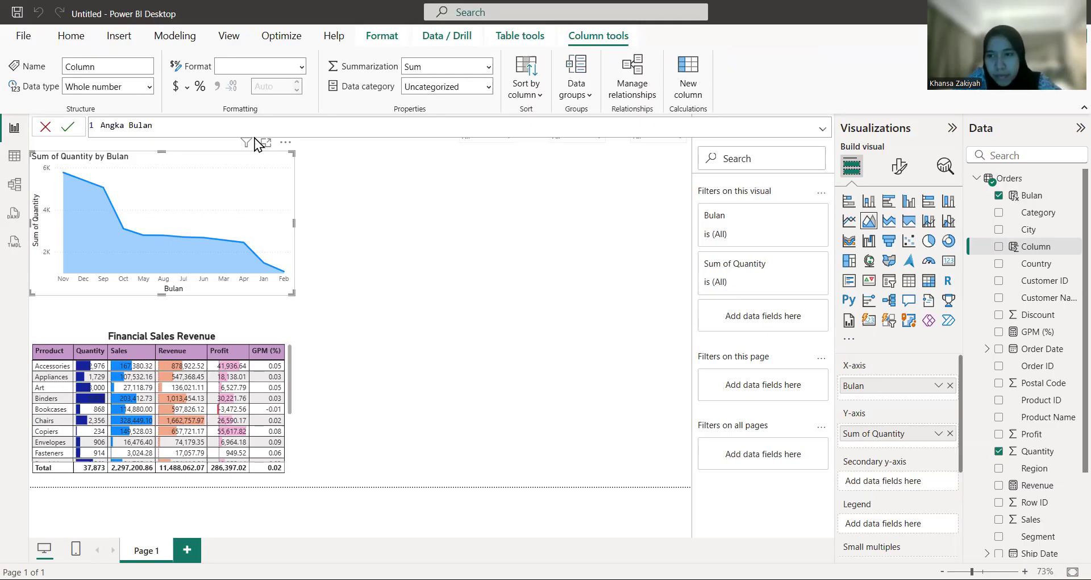
{"action": "type", "text": " = "}
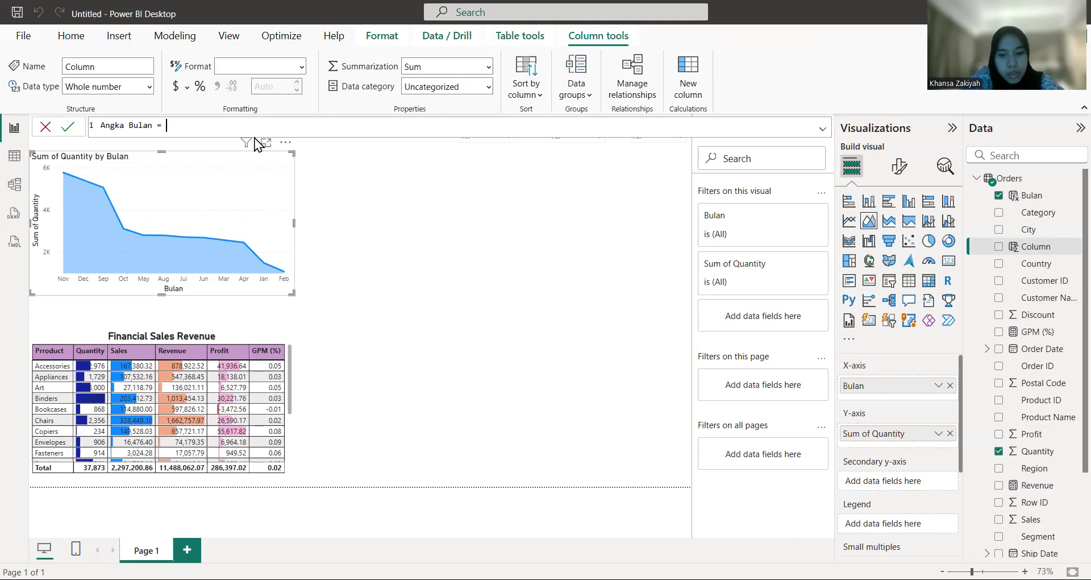
- Complete the Angka Bulan formula as MONTH(Orders[Order Date]) and commit the calculated column
{"action": "type", "text": "MO"}
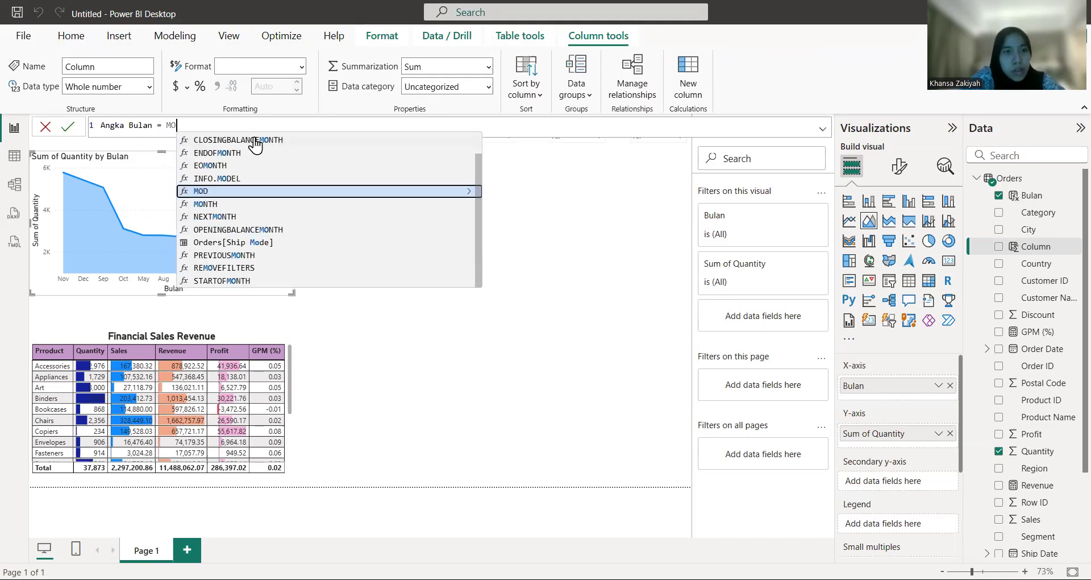
{"action": "key", "text": "Down"}
{"action": "key", "text": "Tab"}
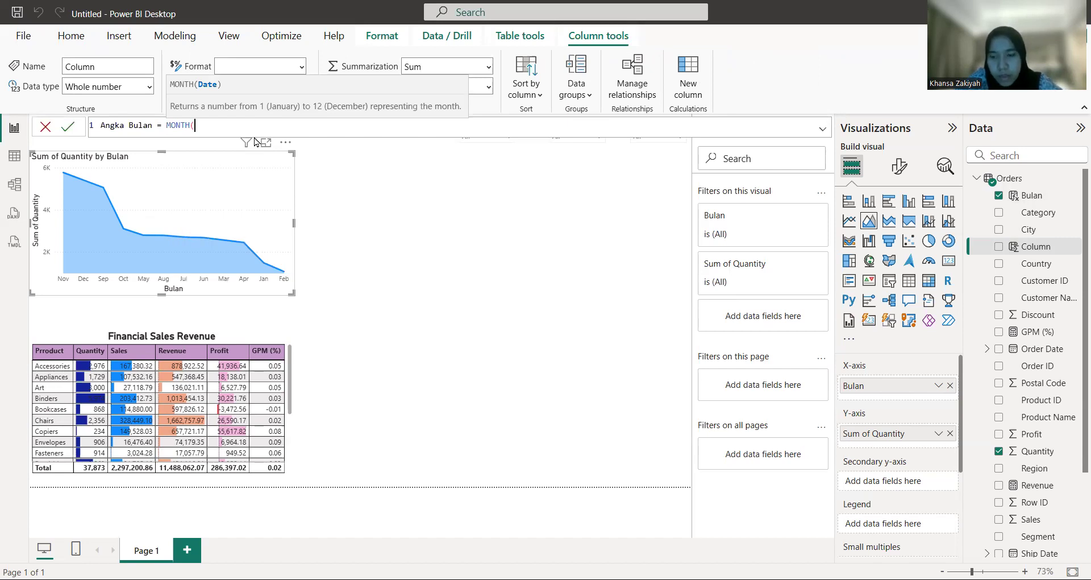
{"action": "type", "text": "Orders"}
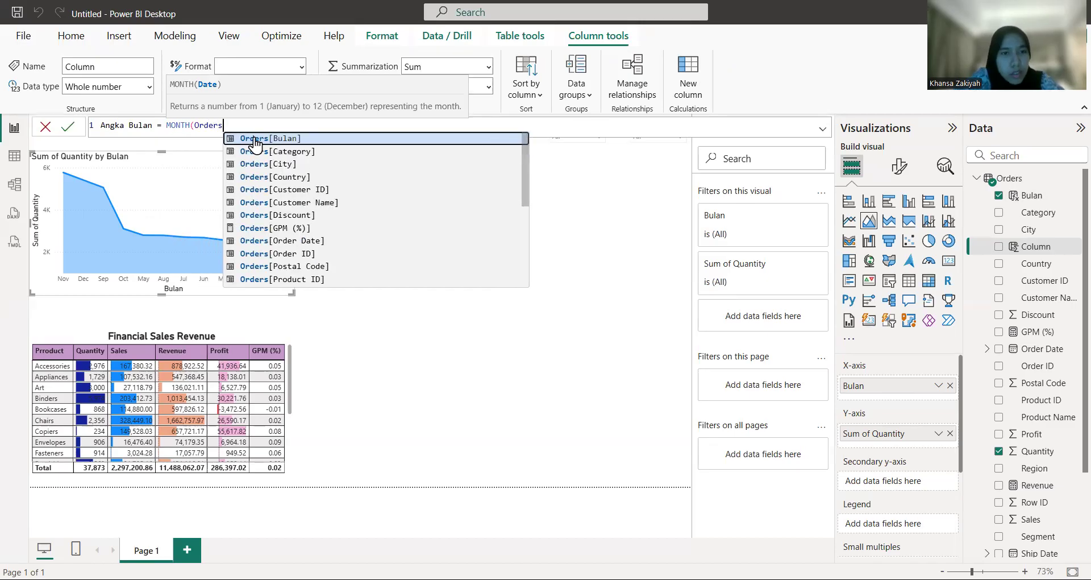
{"action": "key", "text": "Down"}
{"action": "key", "text": "Down"}
{"action": "key", "text": "Down"}
{"action": "key", "text": "Down"}
{"action": "key", "text": "Down"}
{"action": "key", "text": "Down"}
{"action": "key", "text": "Down"}
{"action": "key", "text": "Down"}
{"action": "key", "text": "Down"}
{"action": "key", "text": "Down"}
{"action": "key", "text": "Down"}
{"action": "key", "text": "Down"}
{"action": "key", "text": "Down"}
{"action": "key", "text": "Down"}
{"action": "key", "text": "Down"}
{"action": "key", "text": "Down"}
{"action": "key", "text": "Down"}
{"action": "key", "text": "Down"}
{"action": "key", "text": "Down"}
{"action": "key", "text": "Down"}
{"action": "key", "text": "Down"}
{"action": "key", "text": "Down"}
{"action": "key", "text": "Down"}
{"action": "key", "text": "Down"}
{"action": "key", "text": "Down"}
{"action": "key", "text": "Down"}
{"action": "key", "text": "Down"}
{"action": "key", "text": "Down"}
{"action": "key", "text": "Down"}
{"action": "key", "text": "Down"}
{"action": "key", "text": "Down"}
{"action": "key", "text": "Down"}
{"action": "key", "text": "Down"}
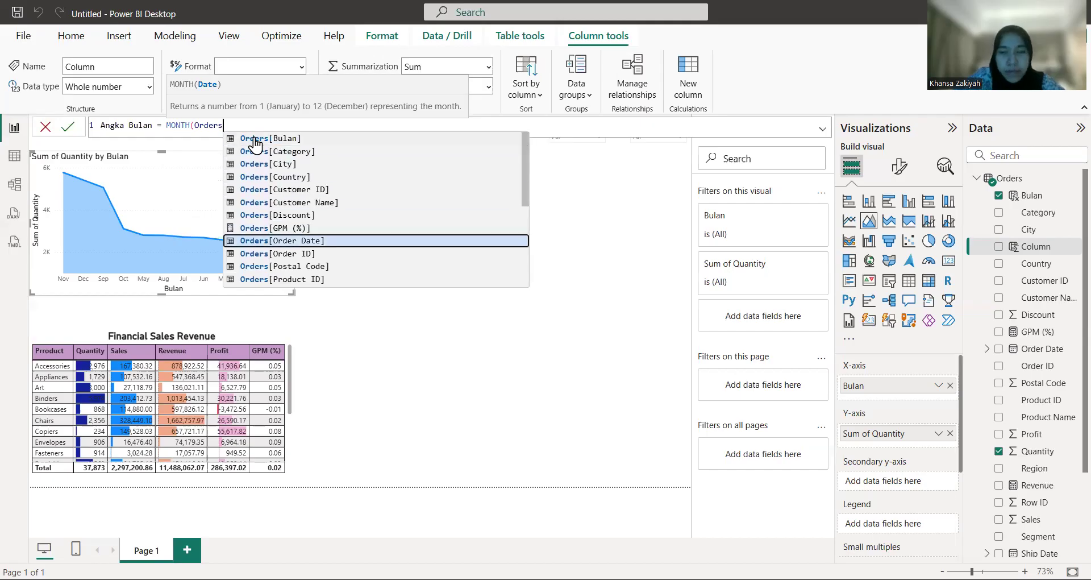
{"action": "key", "text": "Tab"}
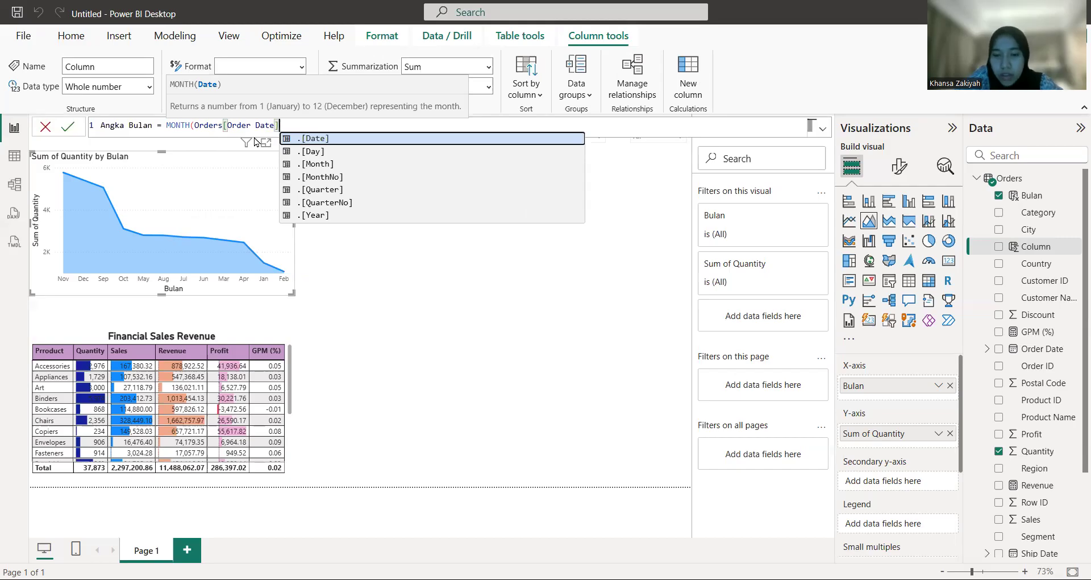
{"action": "type", "text": ")"}
{"action": "key", "text": "Return"}
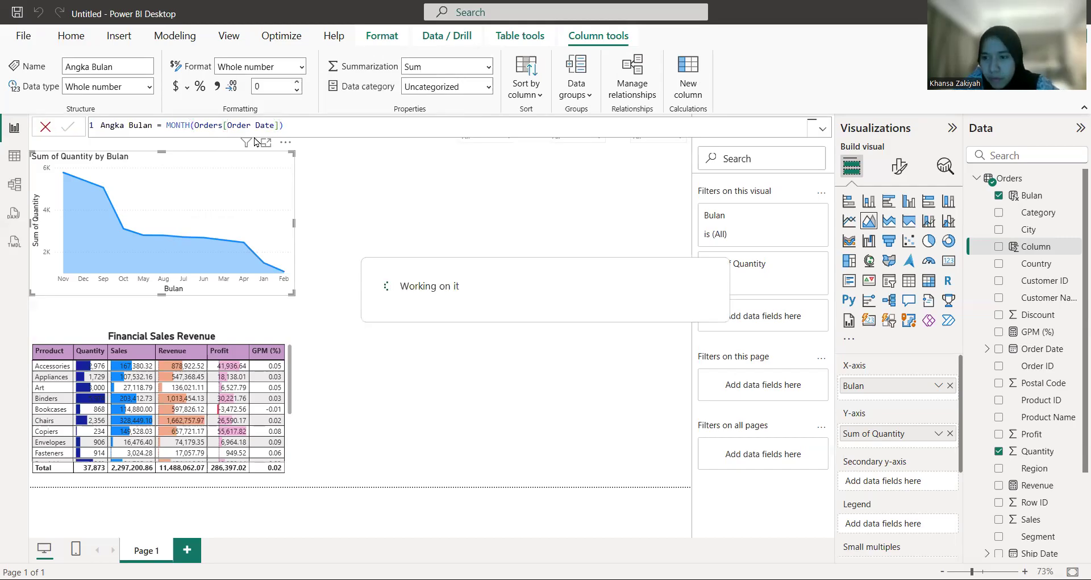
- In the Orders data table, set the Bulan column to sort by Angka Bulan
{"action": "left_click", "coordinate": [12, 161]}
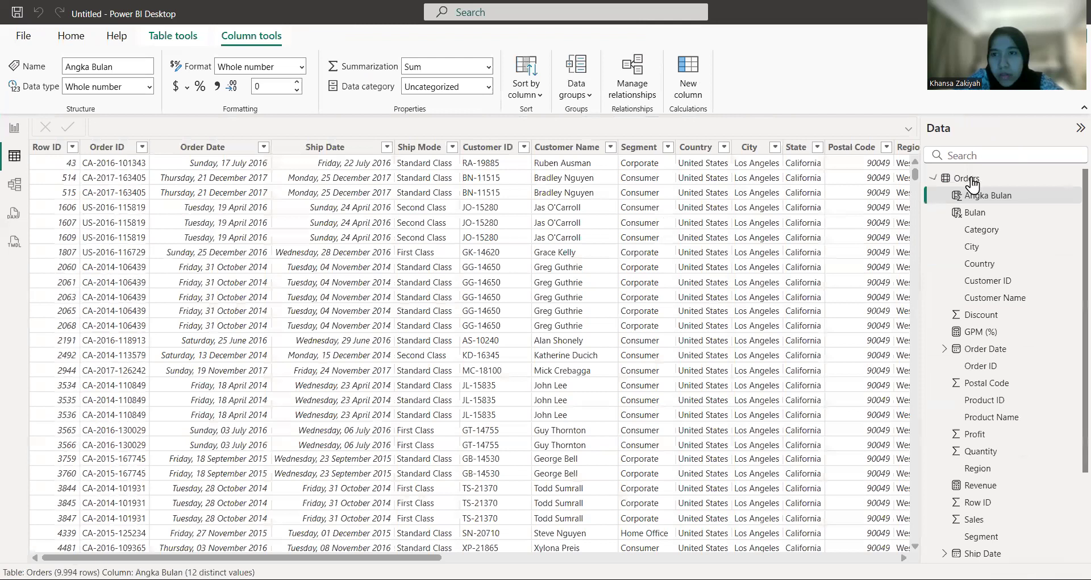
{"action": "left_click", "coordinate": [970, 178]}
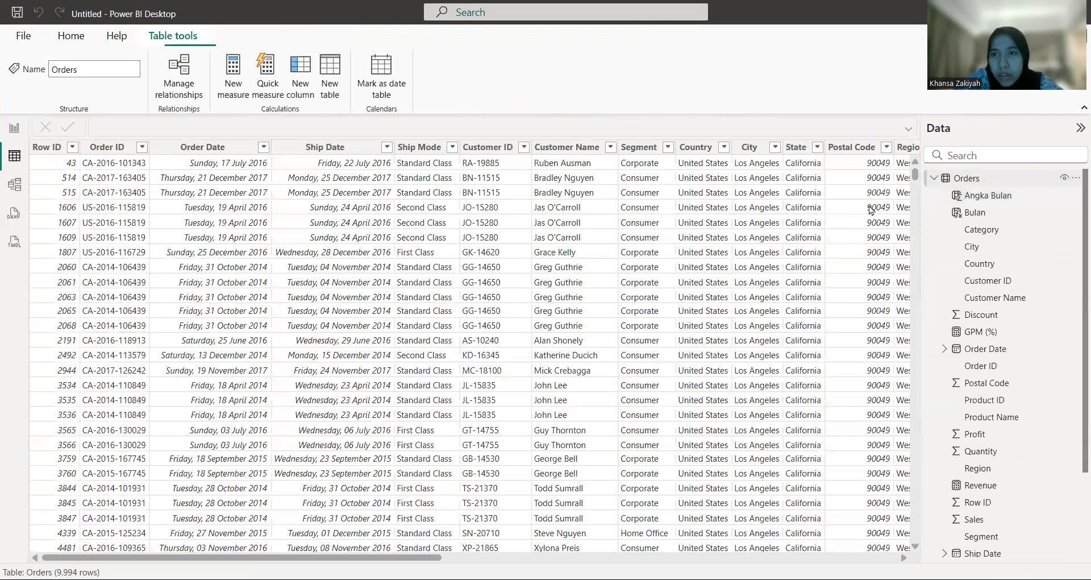
{"action": "scroll", "coordinate": [837, 220], "scroll_direction": "right", "scroll_amount": 10}
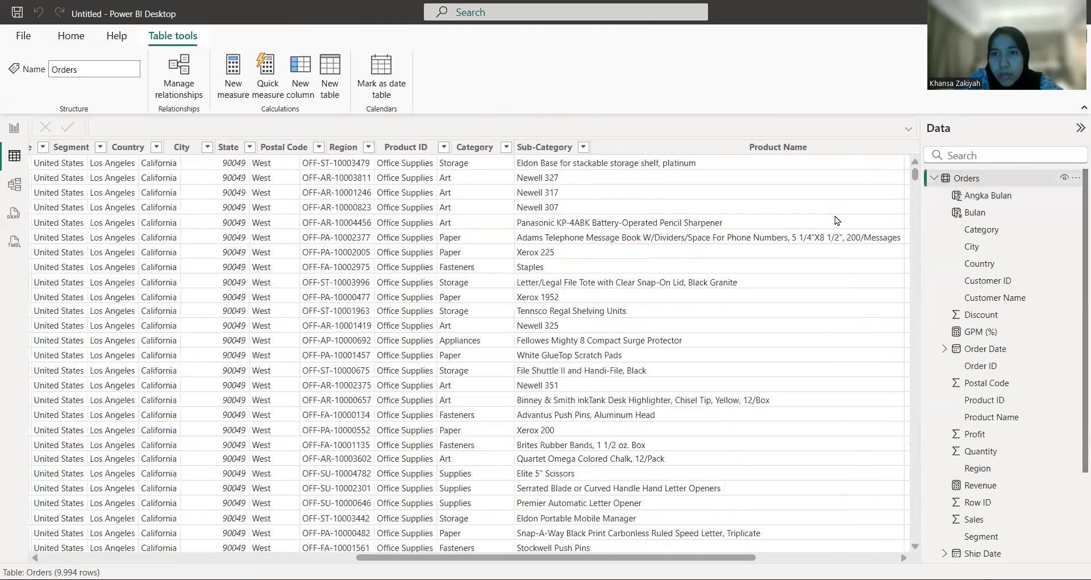
{"action": "scroll", "coordinate": [837, 219], "scroll_direction": "right", "scroll_amount": 5}
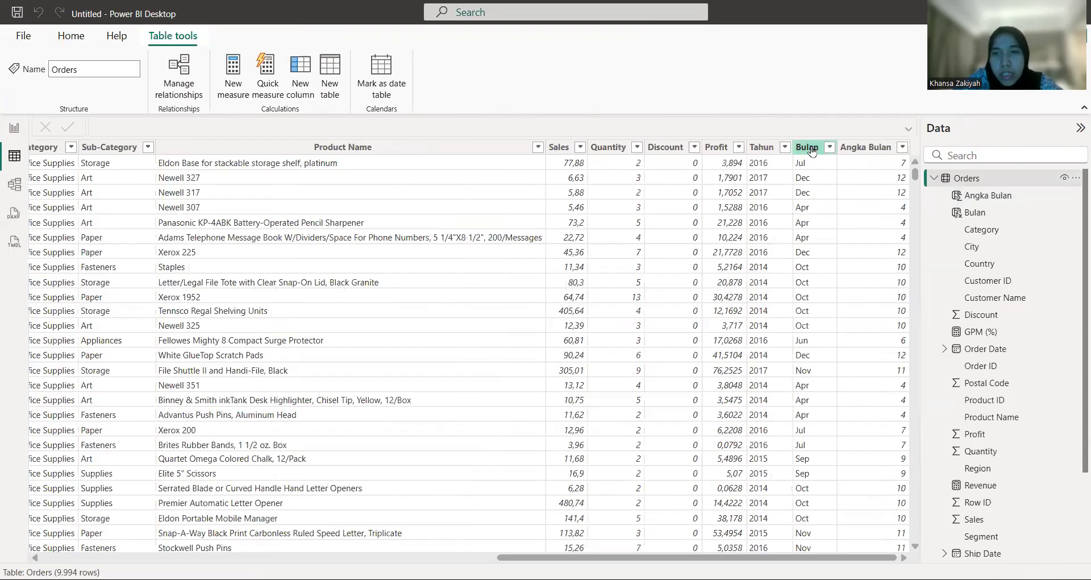
{"action": "left_click", "coordinate": [811, 148]}
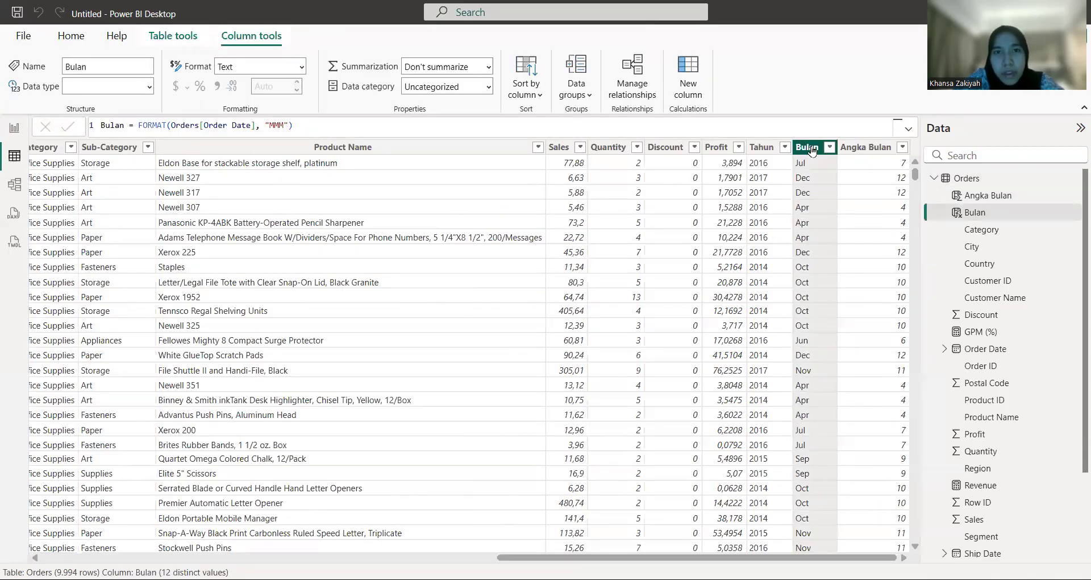
{"action": "left_click", "coordinate": [526, 91]}
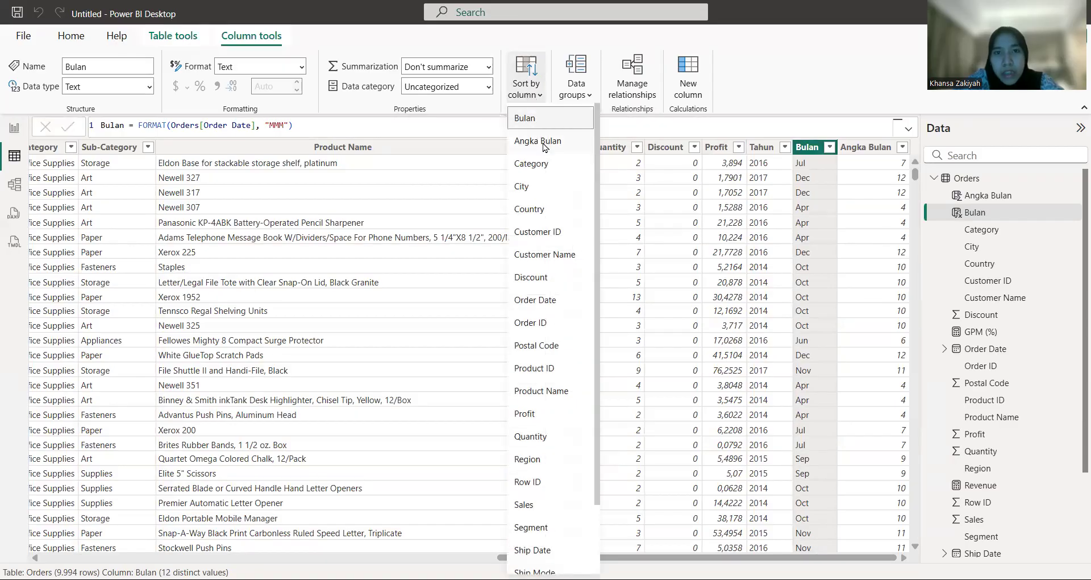
{"action": "left_click", "coordinate": [544, 147]}
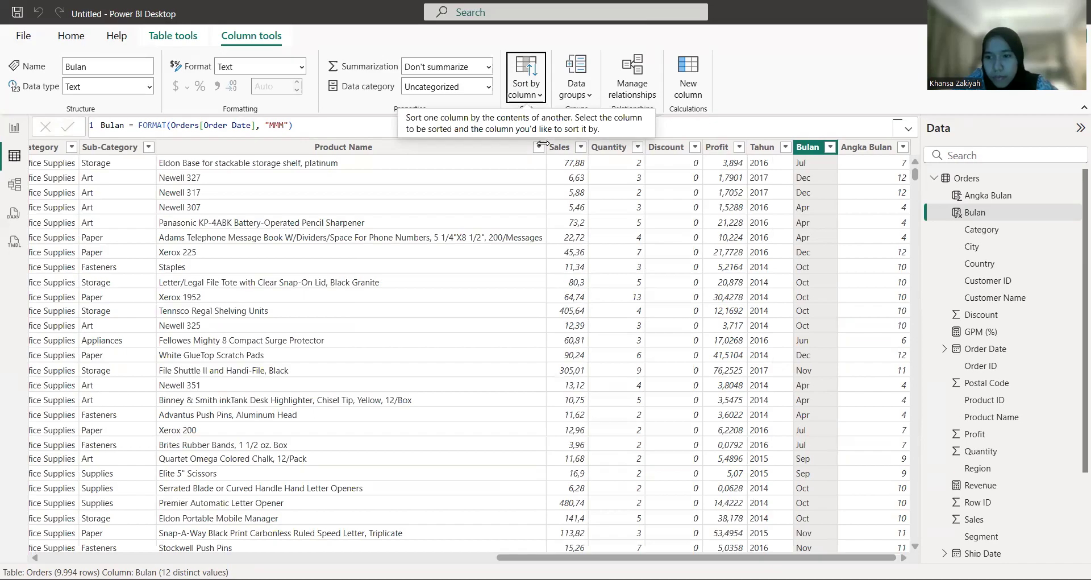
- Back in the report, remove Bulan from the area chart's X-axis and add it again to apply the month order
{"action": "left_click", "coordinate": [13, 132]}
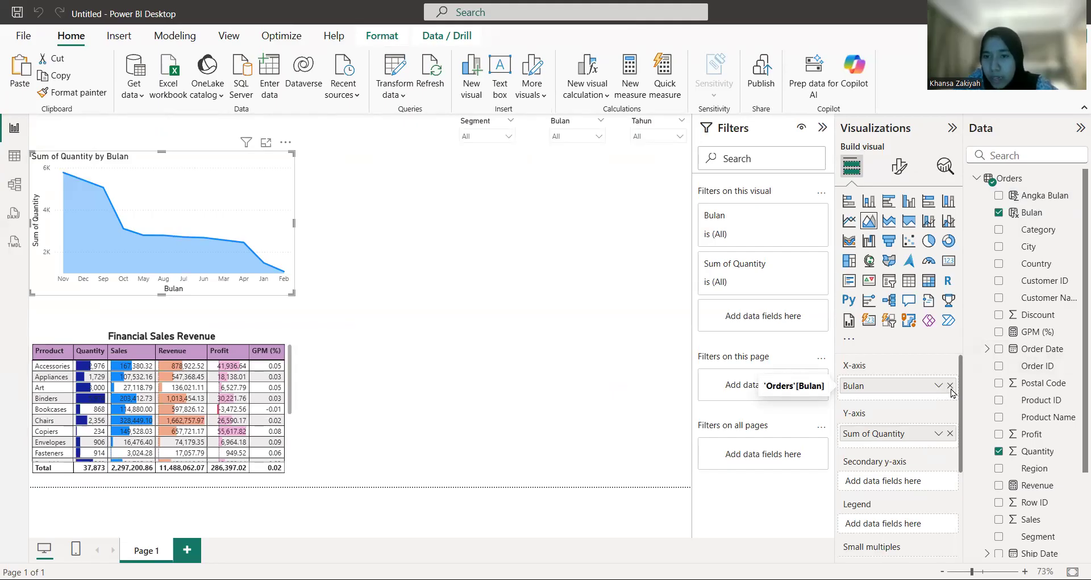
{"action": "left_click", "coordinate": [950, 386]}
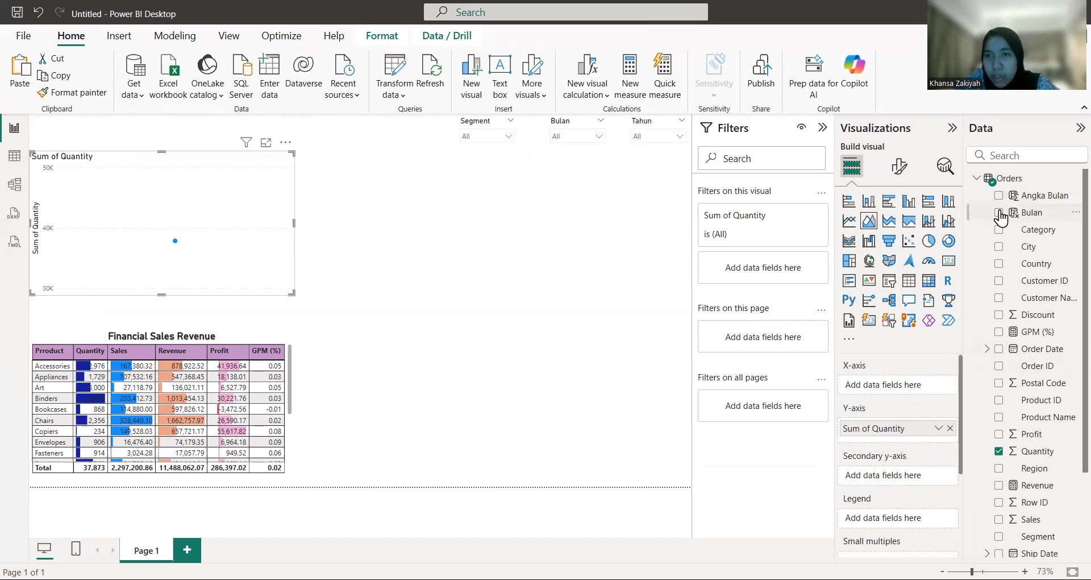
{"action": "left_click", "coordinate": [999, 213]}
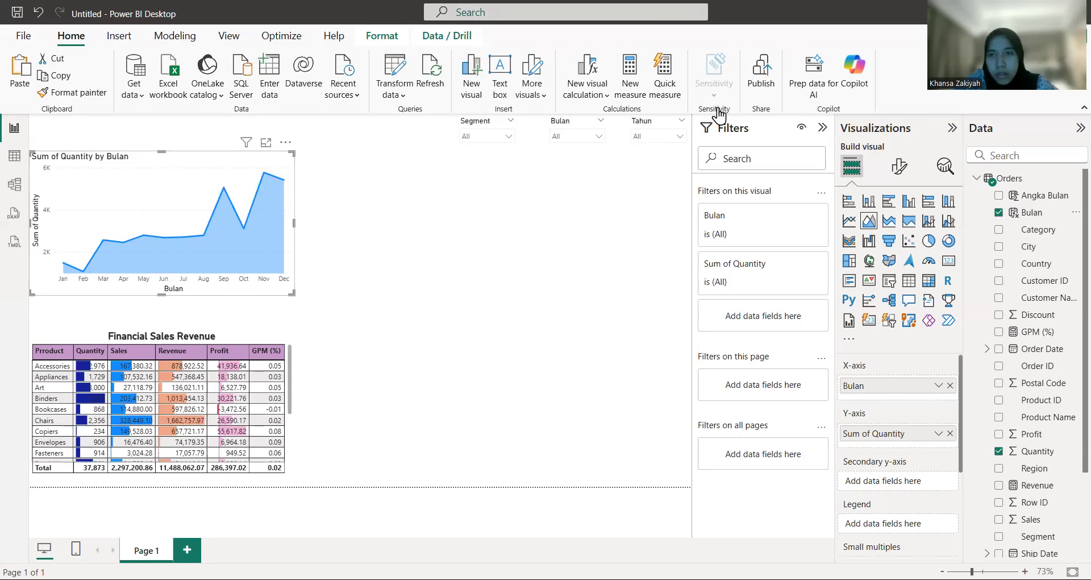
- Open the X-axis formatting settings of the area chart
{"action": "left_click", "coordinate": [896, 166]}
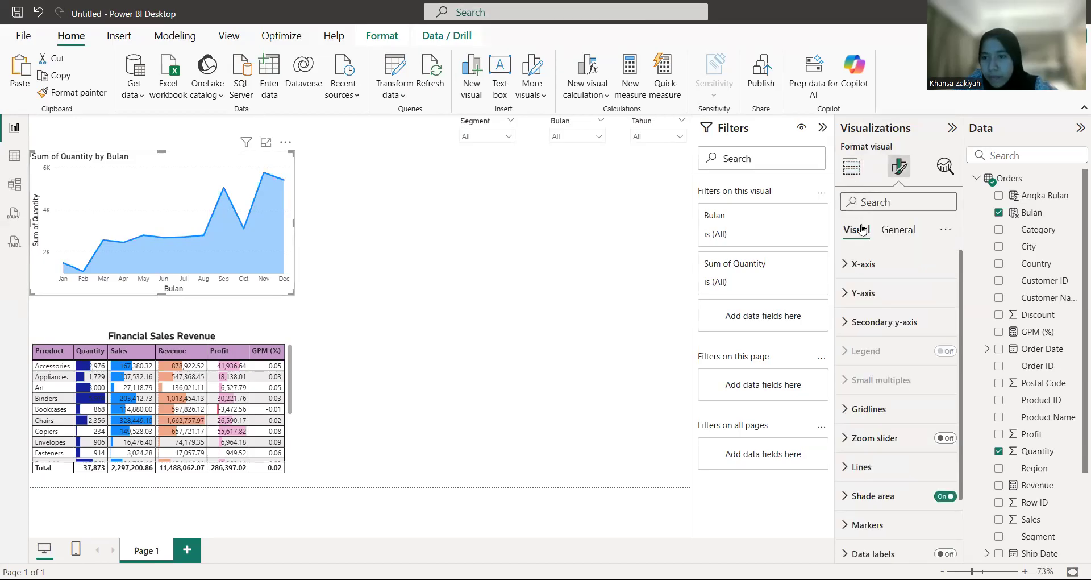
{"action": "left_click", "coordinate": [860, 266]}
{"action": "scroll", "coordinate": [860, 271], "scroll_direction": "down", "scroll_amount": 1}
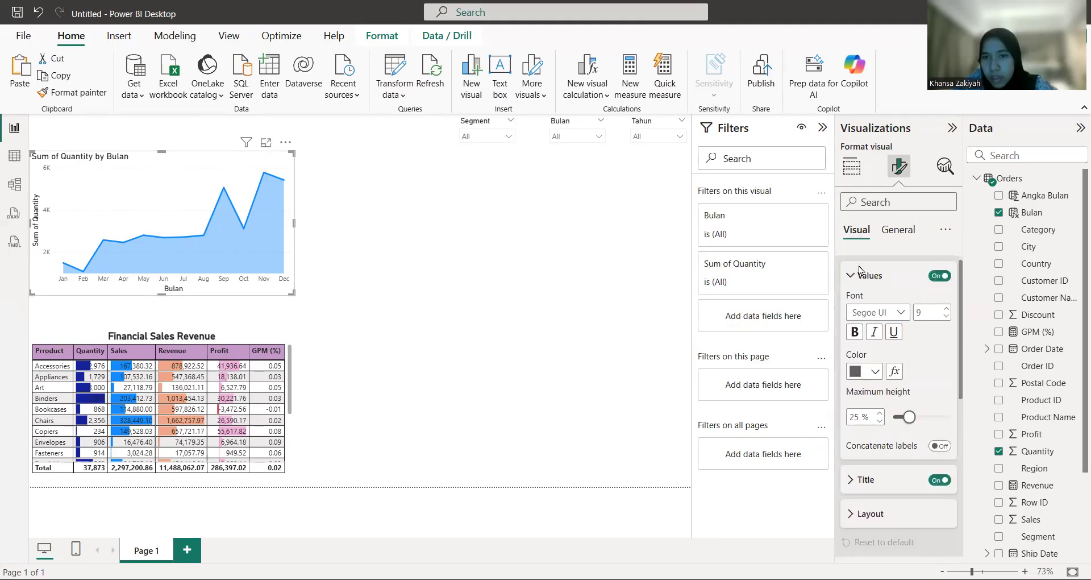
{"action": "left_click", "coordinate": [938, 273]}
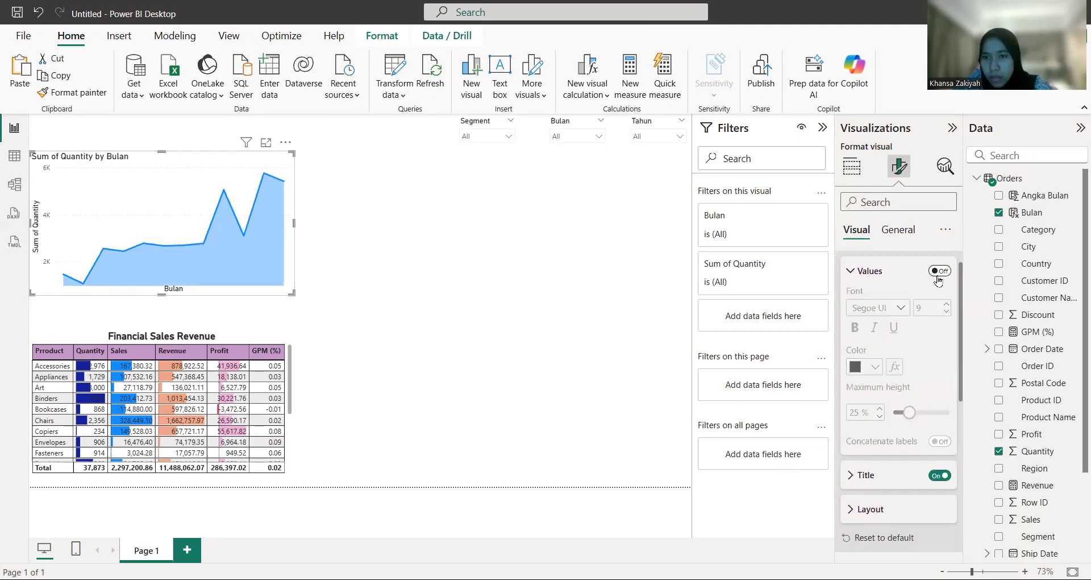
{"action": "left_click", "coordinate": [938, 272]}
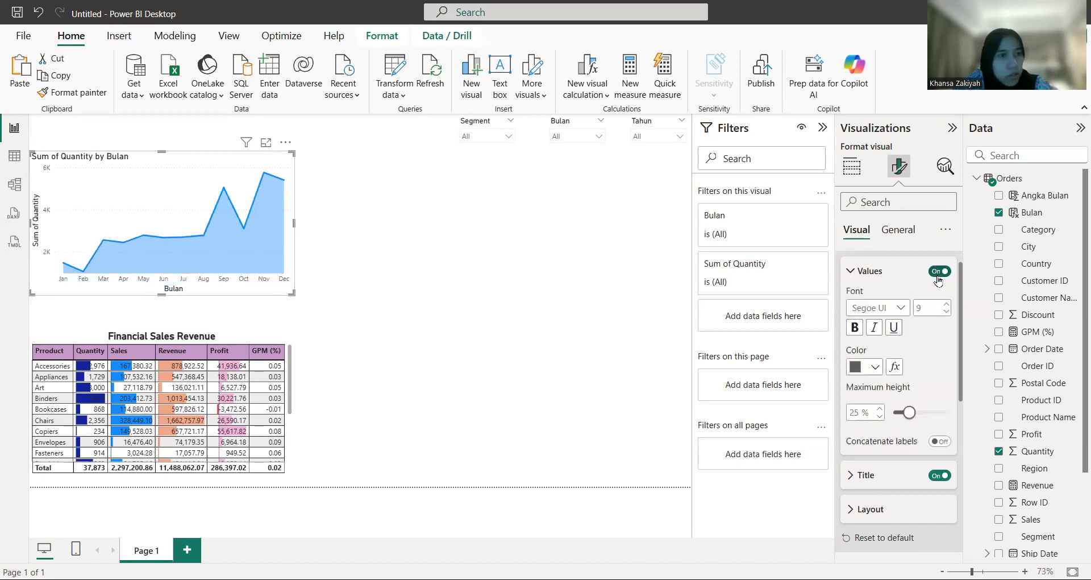
{"action": "left_click", "coordinate": [938, 272]}
{"action": "left_click", "coordinate": [938, 273]}
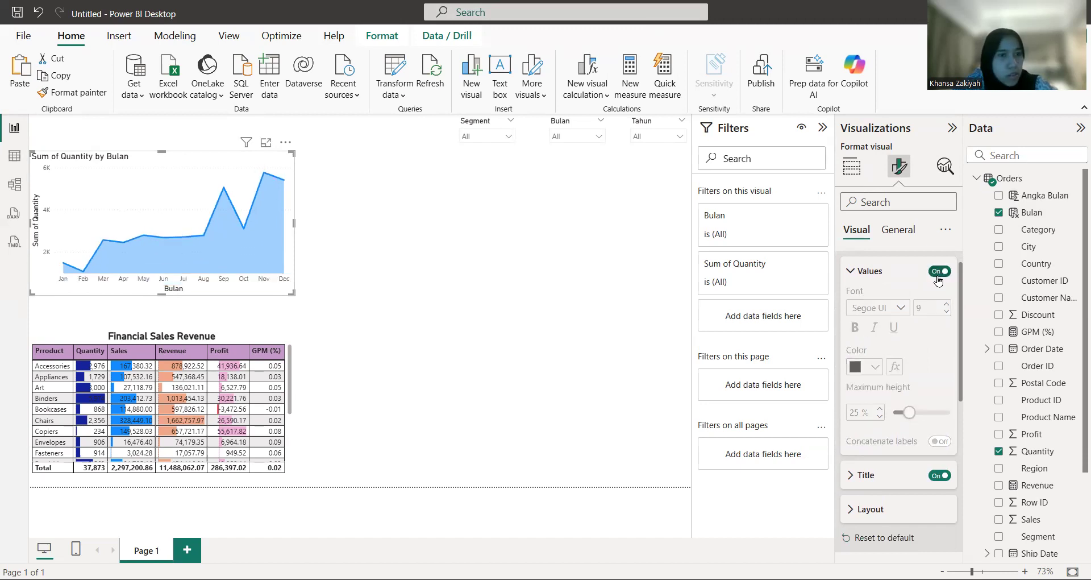
- Hide the area chart's X-axis title and turn off both the values and the title of its Y-axis
{"action": "left_click", "coordinate": [939, 476]}
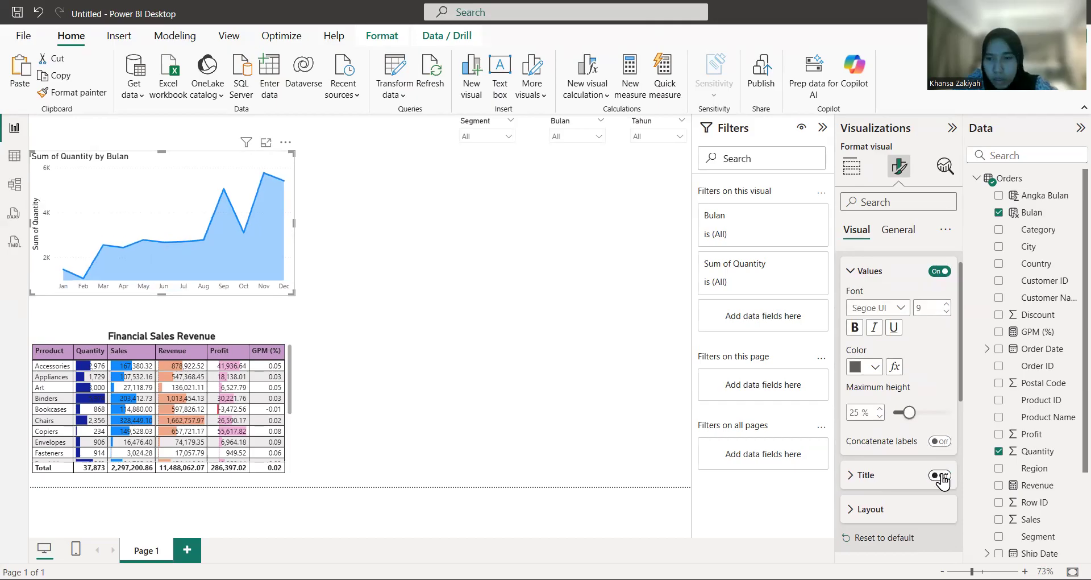
{"action": "scroll", "coordinate": [900, 434], "scroll_direction": "down", "scroll_amount": 2}
{"action": "scroll", "coordinate": [900, 442], "scroll_direction": "down", "scroll_amount": 1}
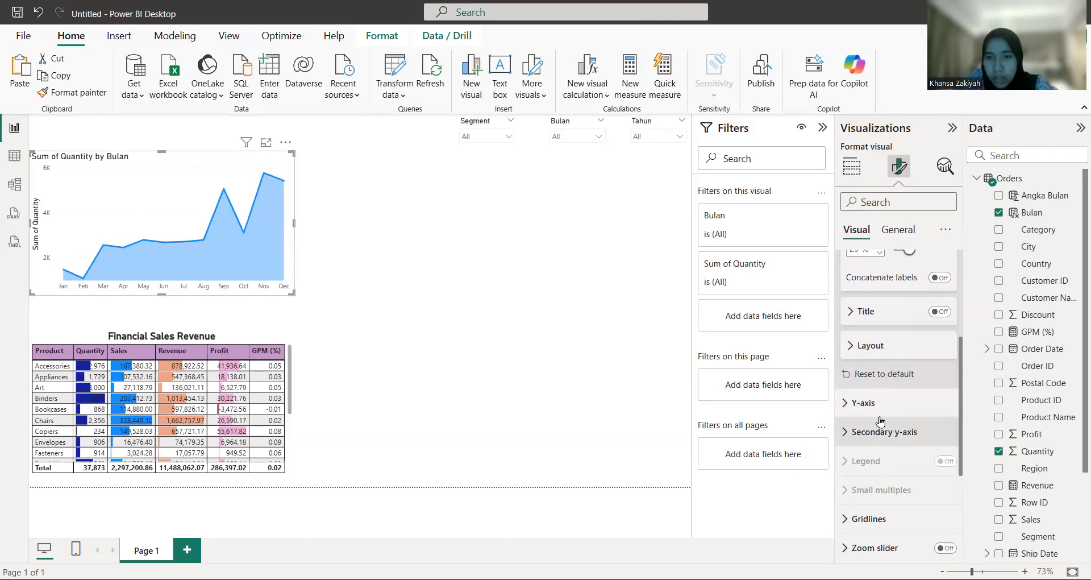
{"action": "left_click", "coordinate": [862, 404]}
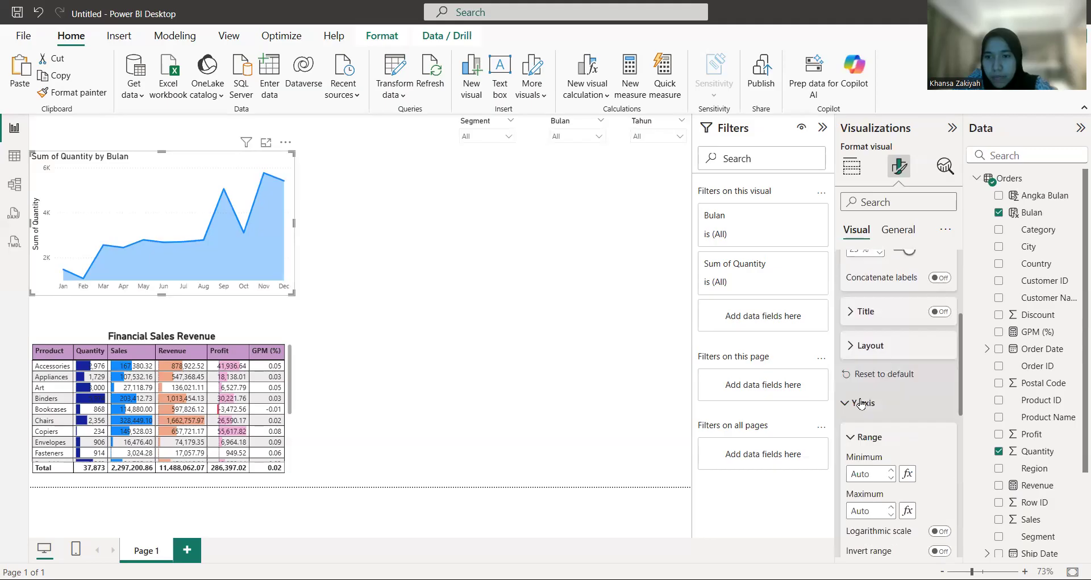
{"action": "scroll", "coordinate": [861, 403], "scroll_direction": "down", "scroll_amount": 2}
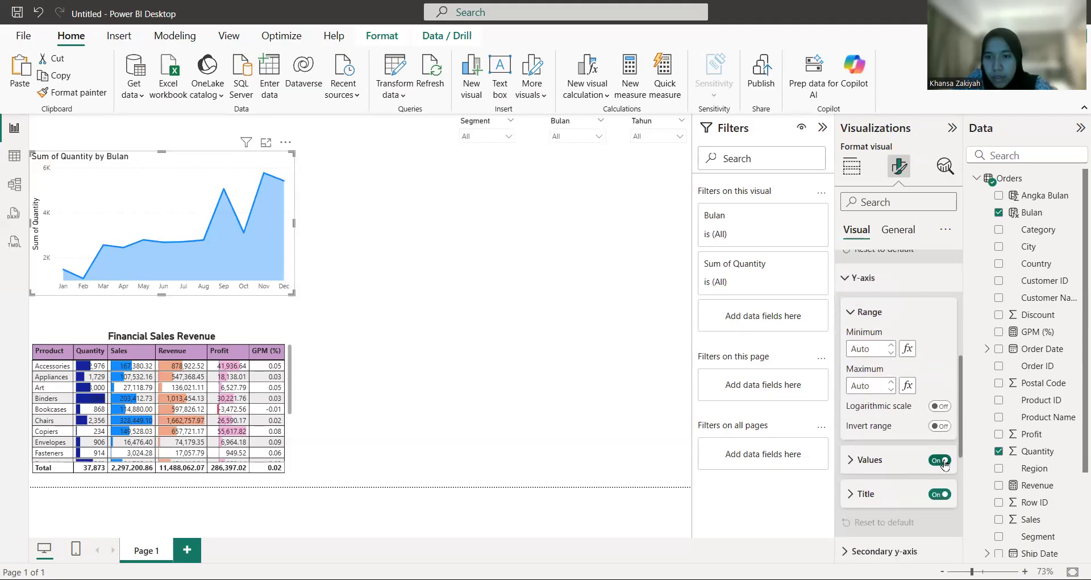
{"action": "left_click", "coordinate": [941, 460]}
{"action": "left_click", "coordinate": [935, 501]}
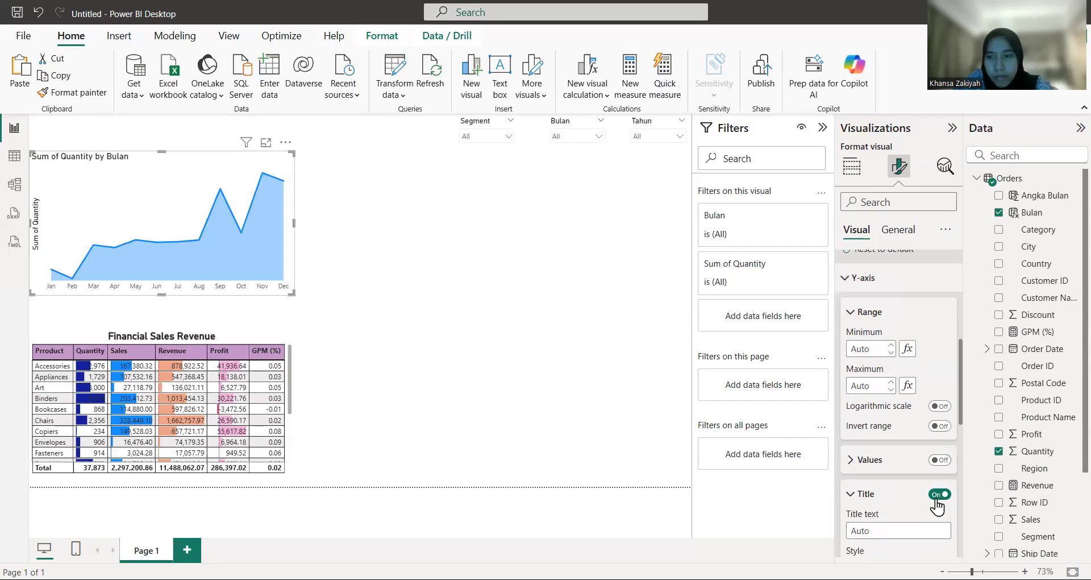
{"action": "left_click", "coordinate": [939, 495]}
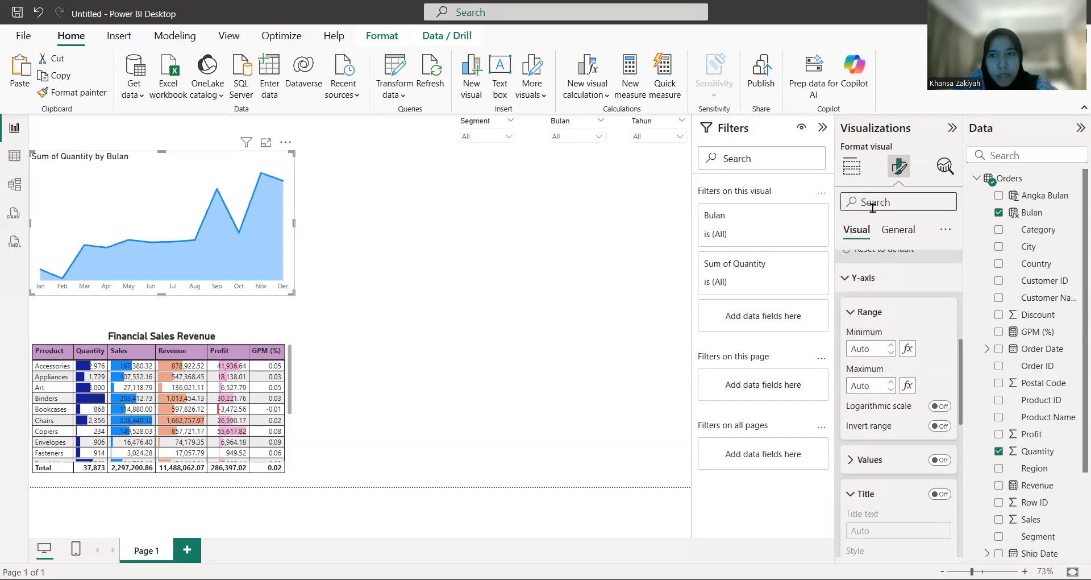
- Turn off the area chart's overall title in its general formatting settings
{"action": "left_click", "coordinate": [898, 230]}
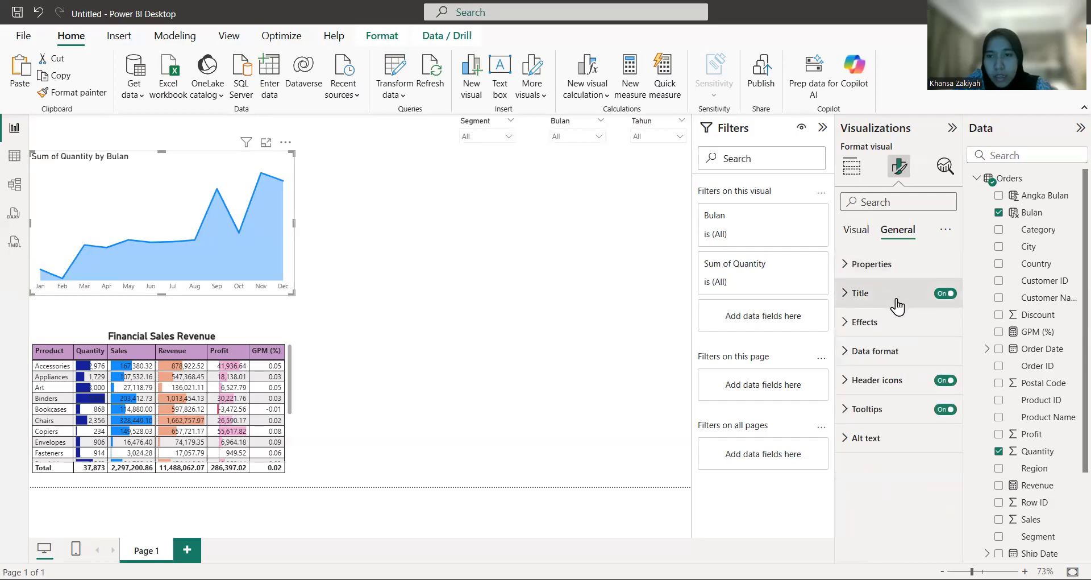
{"action": "left_click", "coordinate": [859, 295]}
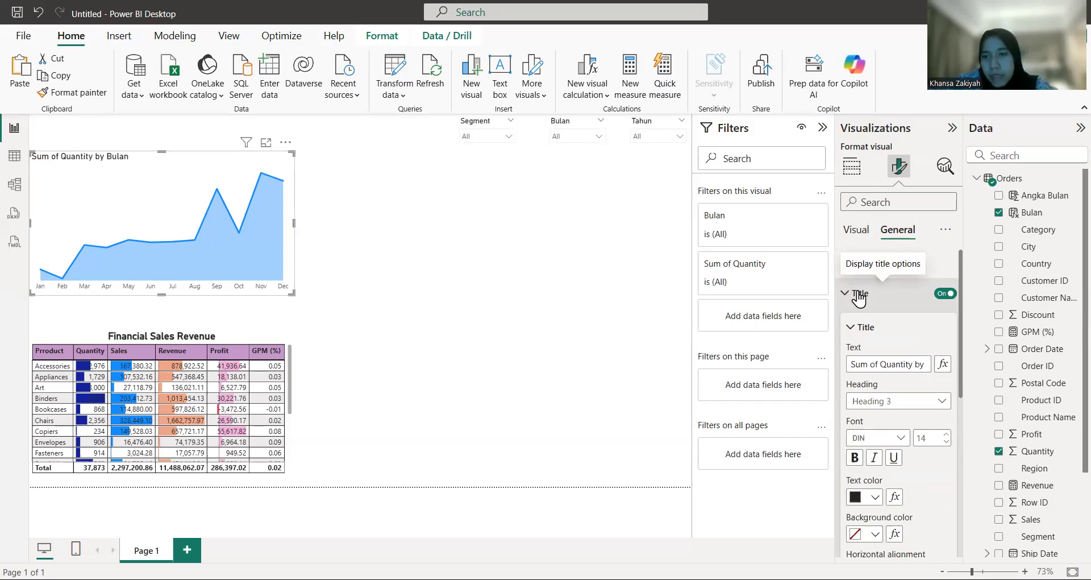
{"action": "left_click", "coordinate": [947, 294]}
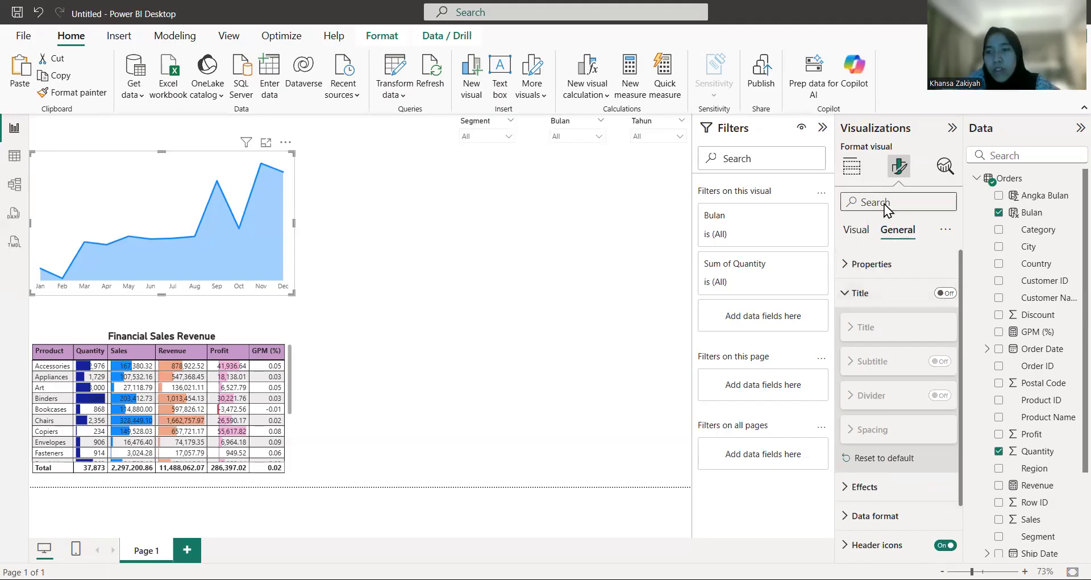
- Add a multi-row card beside the area chart with Quantity as its field
{"action": "left_click", "coordinate": [845, 178]}
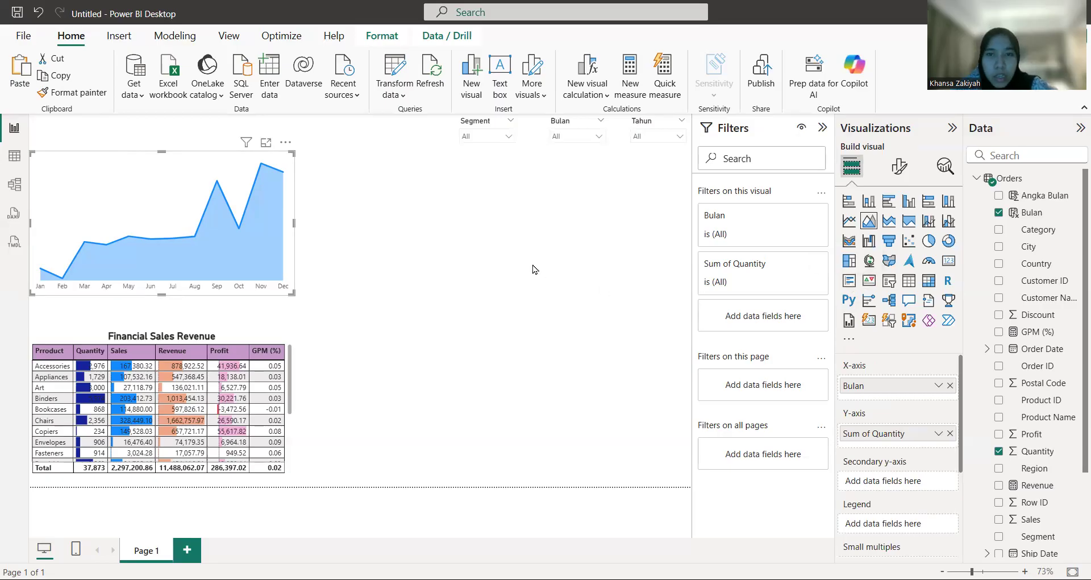
{"action": "left_click", "coordinate": [621, 262]}
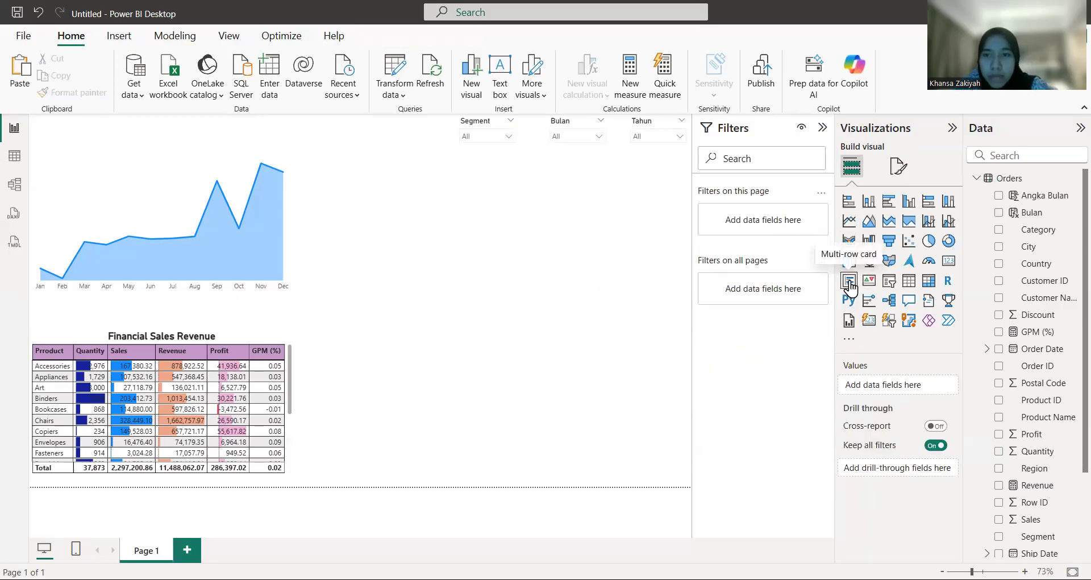
{"action": "left_click", "coordinate": [849, 281]}
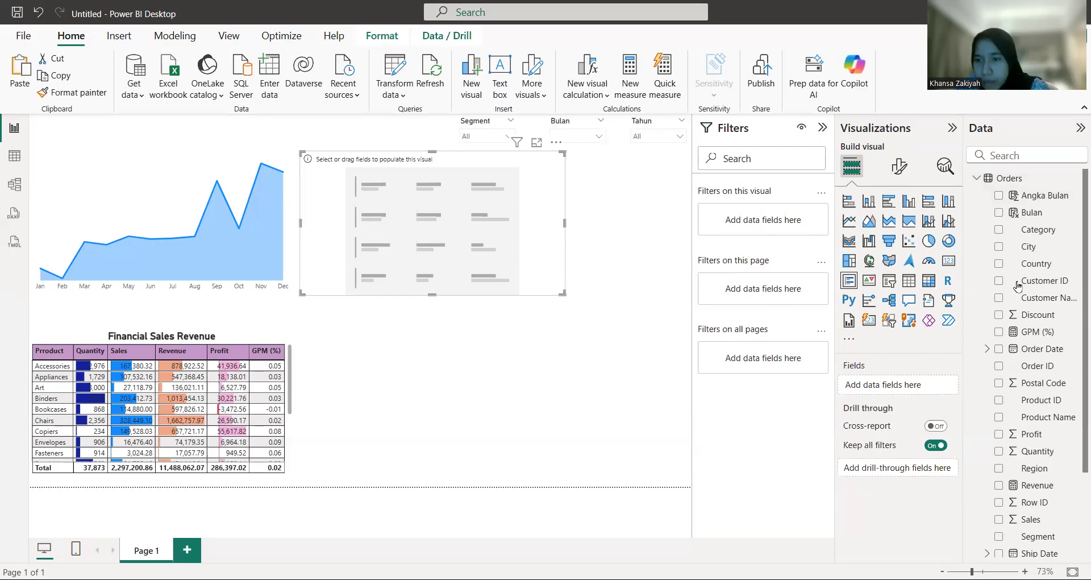
{"action": "left_click_drag", "start_coordinate": [998, 450], "coordinate": [888, 386]}
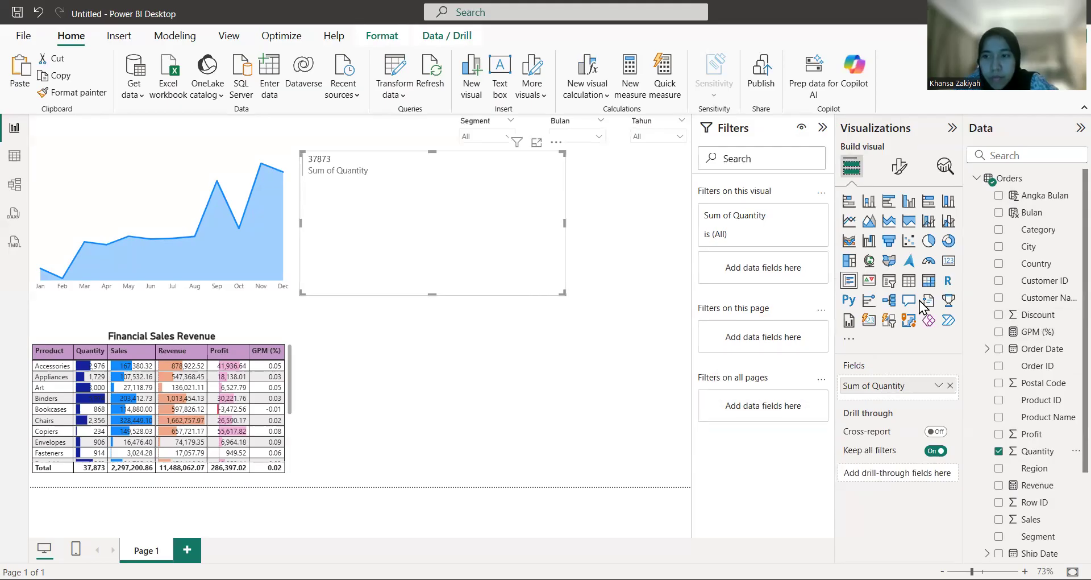
- Turn off the multi-row card's category labels and turn on its title with the text "Unit Sales"
{"action": "left_click", "coordinate": [899, 166]}
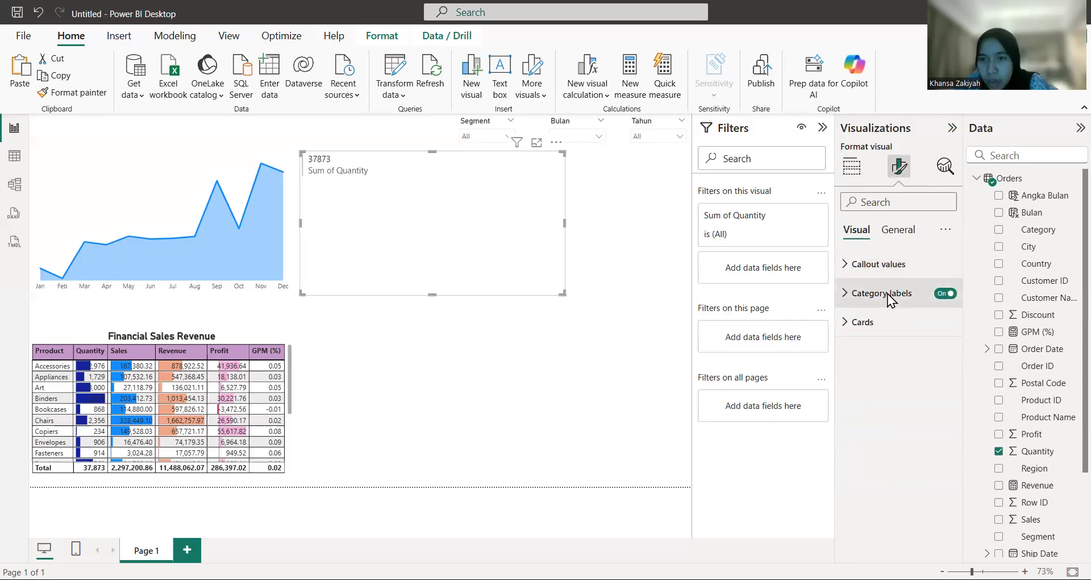
{"action": "left_click", "coordinate": [938, 296]}
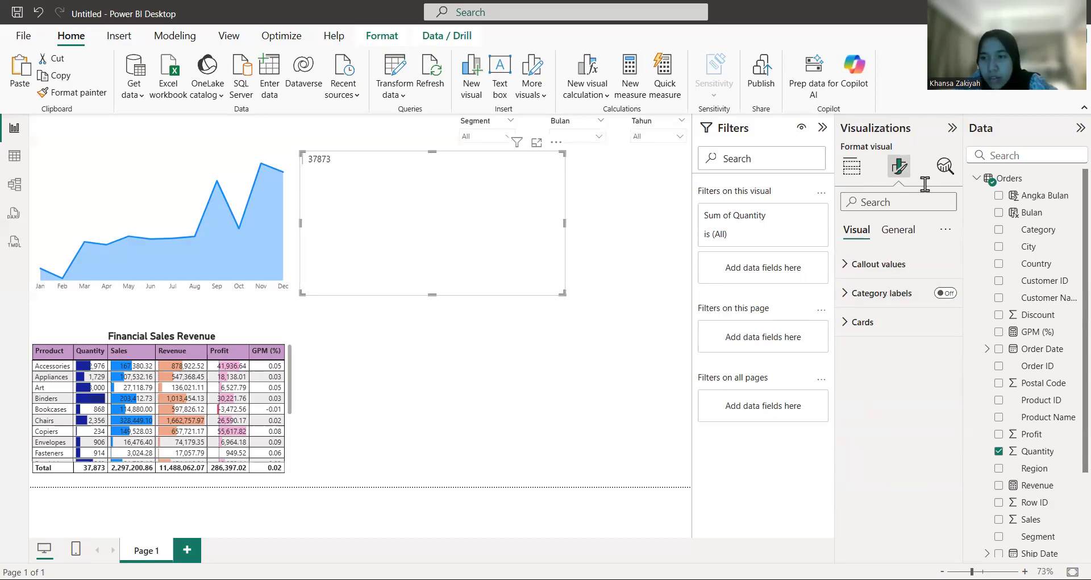
{"action": "left_click", "coordinate": [898, 231]}
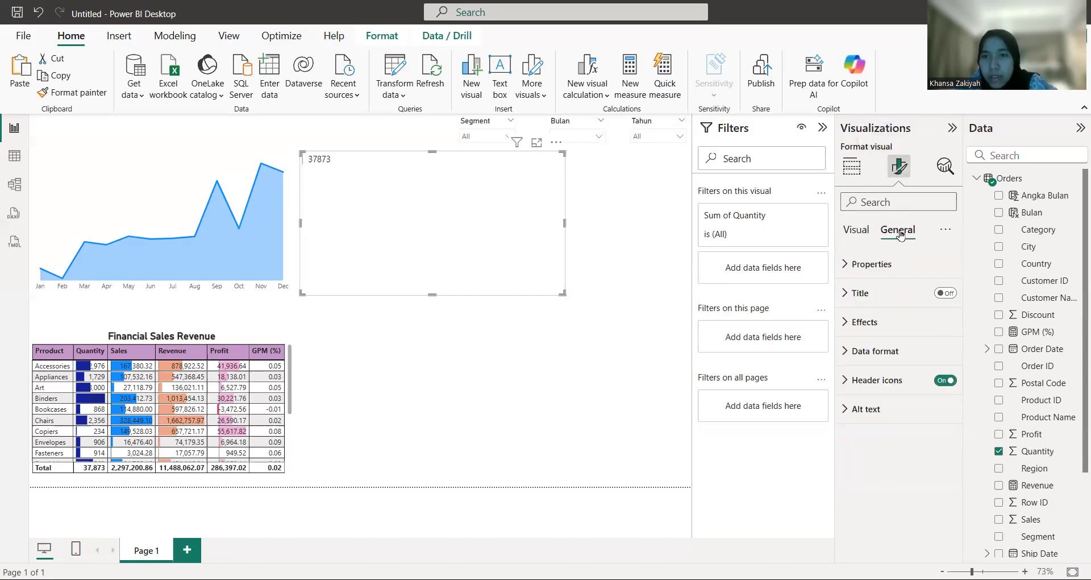
{"action": "left_click", "coordinate": [946, 294]}
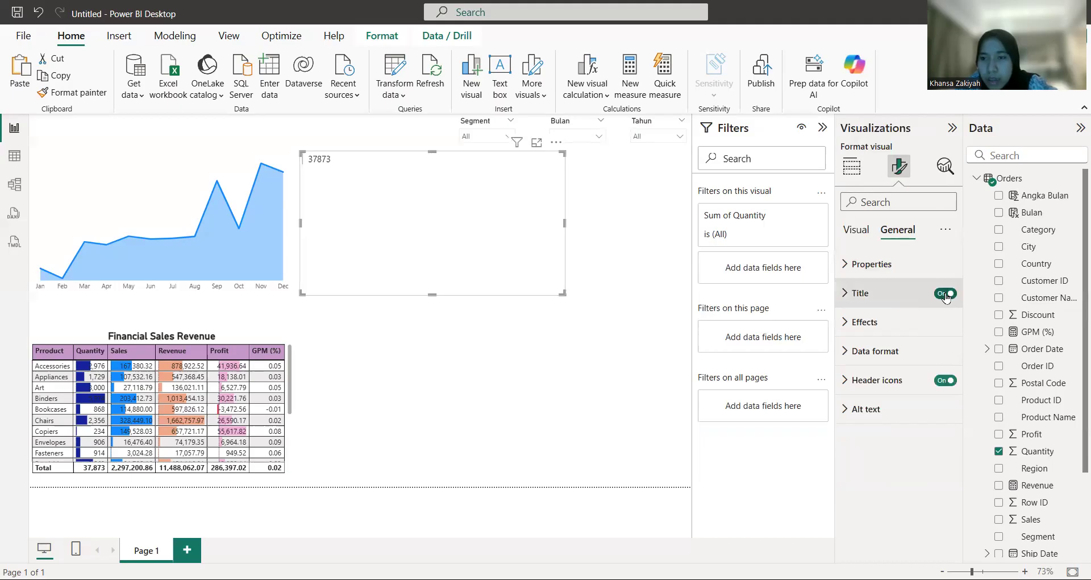
{"action": "left_click", "coordinate": [883, 303]}
{"action": "left_click", "coordinate": [883, 364]}
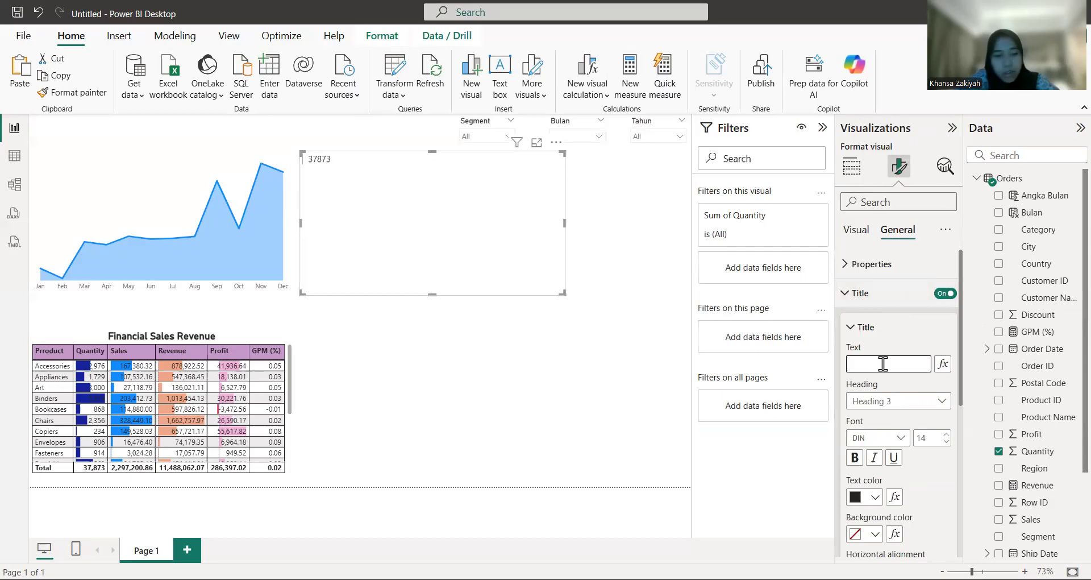
{"action": "type", "text": "Unit "}
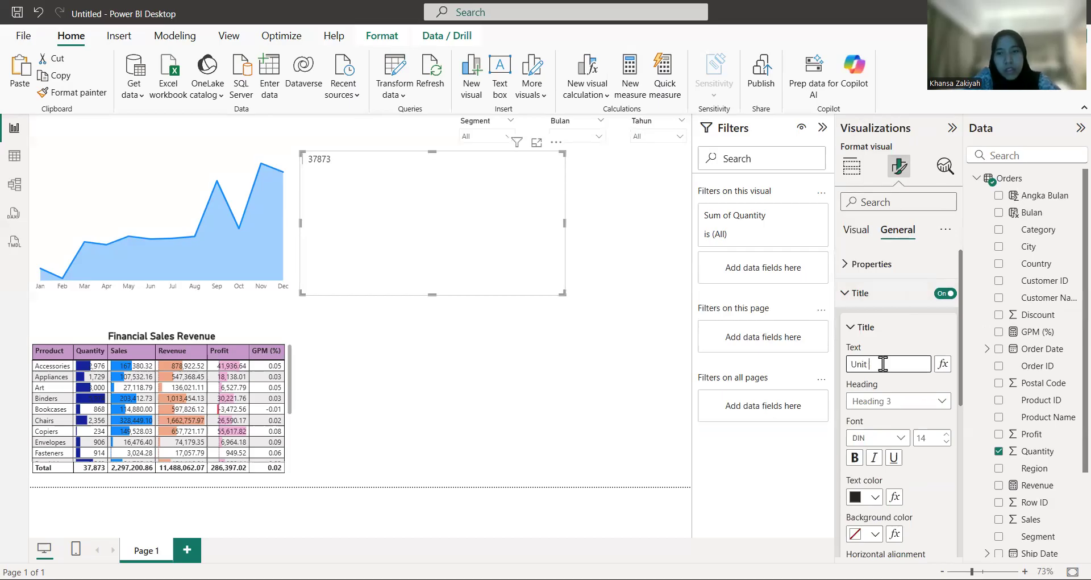
{"action": "type", "text": "Sales"}
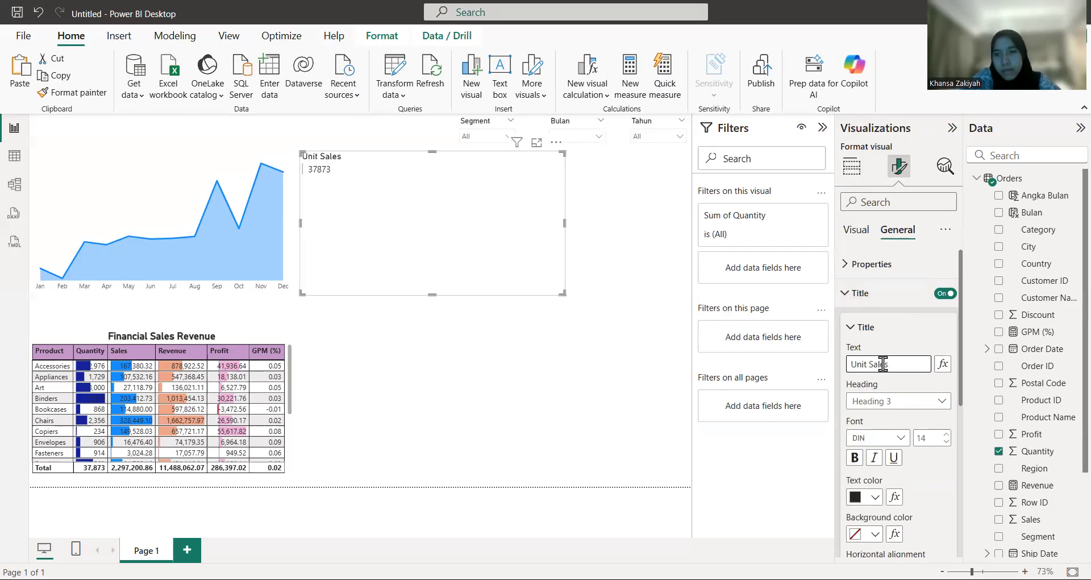
- Make the Unit Sales card's title bold at font size 16 and reduce the card's height to fit its content
{"action": "left_click", "coordinate": [946, 434]}
{"action": "left_click", "coordinate": [945, 434]}
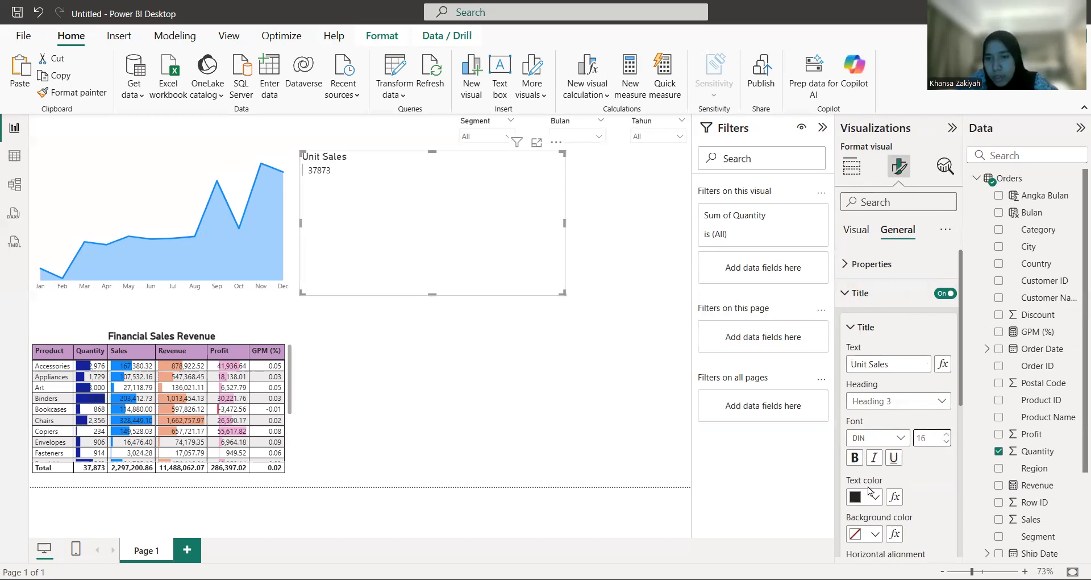
{"action": "left_click", "coordinate": [852, 463]}
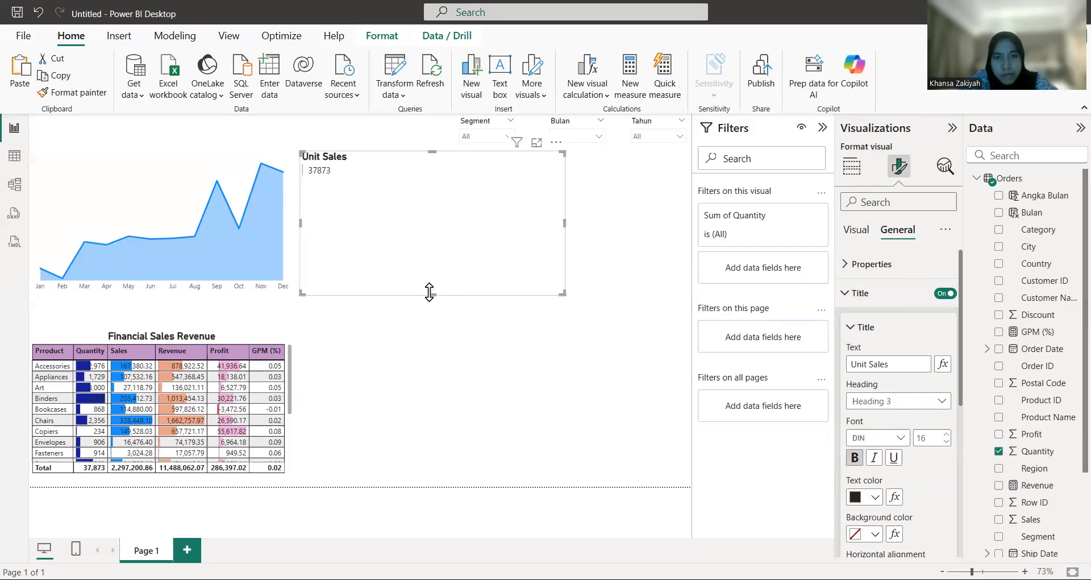
{"action": "left_click_drag", "start_coordinate": [429, 292], "coordinate": [420, 182]}
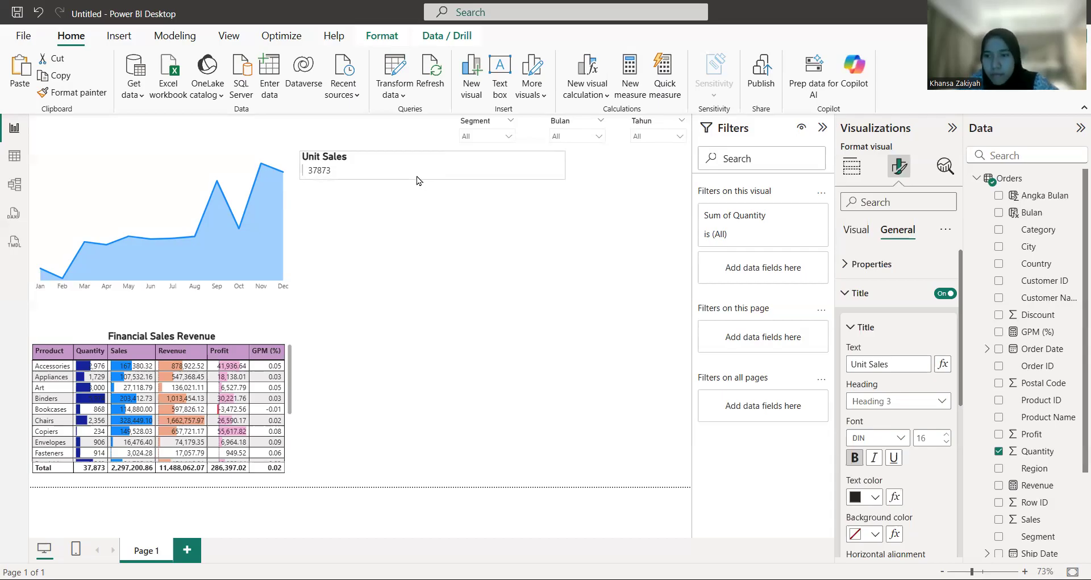
{"action": "left_click_drag", "start_coordinate": [418, 181], "coordinate": [418, 183]}
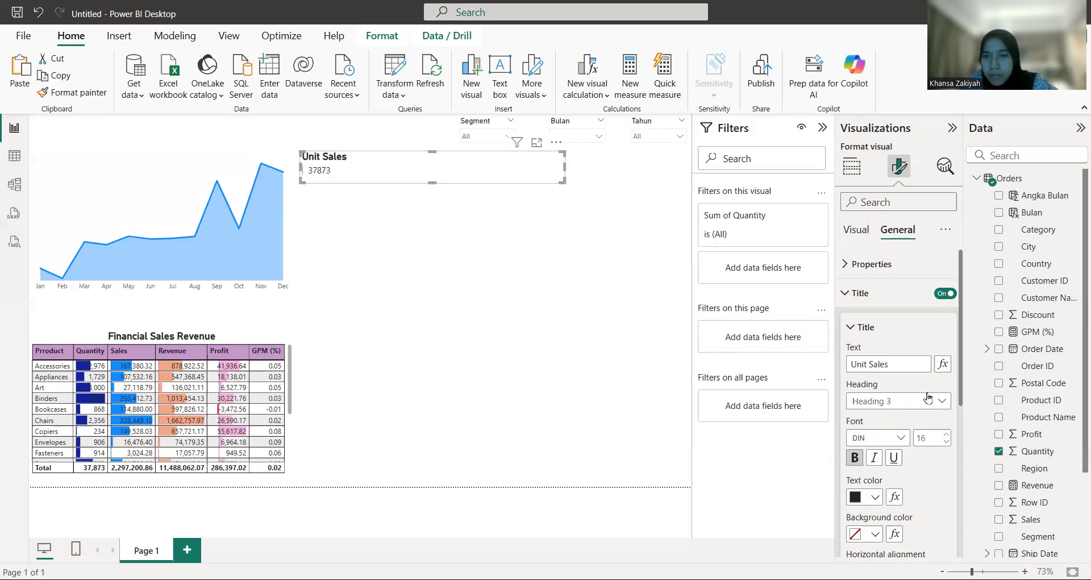
- Format the Unit Sales card's Sum of Quantity as a whole number with the thousands separator turned on
{"action": "scroll", "coordinate": [927, 394], "scroll_direction": "down", "scroll_amount": 3}
{"action": "scroll", "coordinate": [927, 400], "scroll_direction": "down", "scroll_amount": 2}
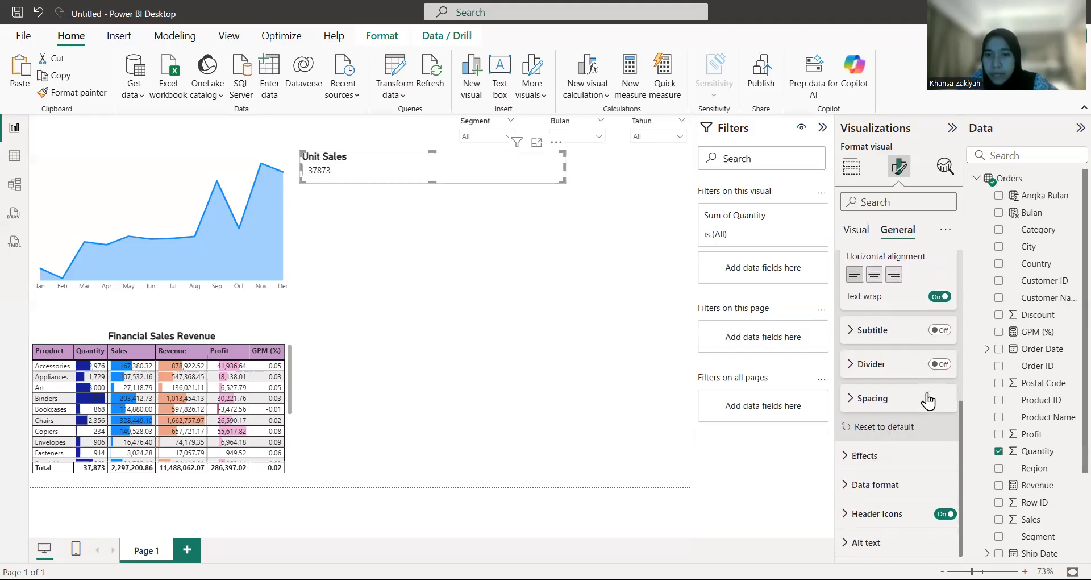
{"action": "left_click", "coordinate": [897, 489]}
{"action": "scroll", "coordinate": [897, 488], "scroll_direction": "down", "scroll_amount": 2}
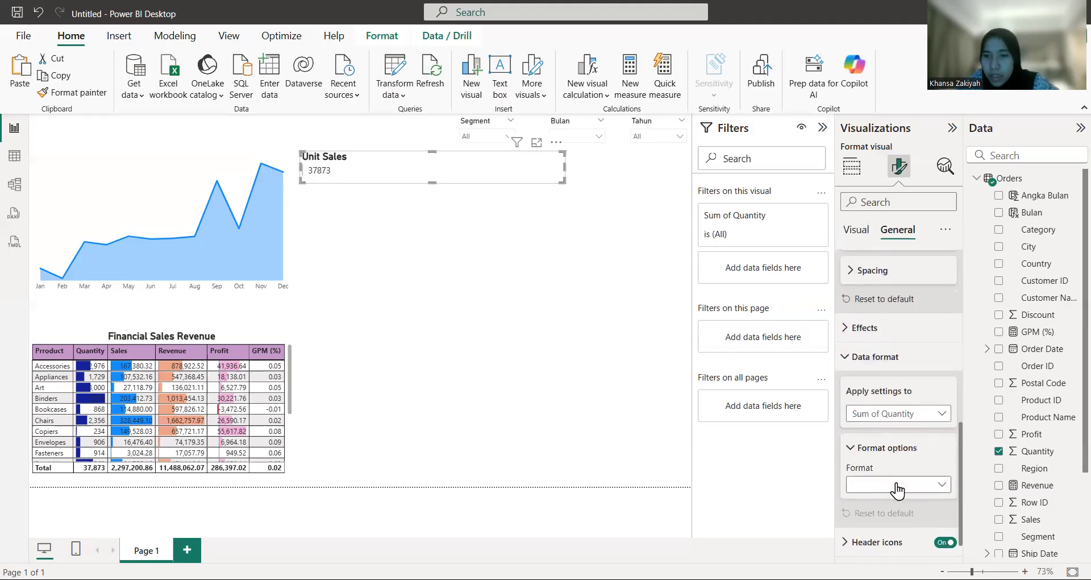
{"action": "left_click", "coordinate": [883, 411]}
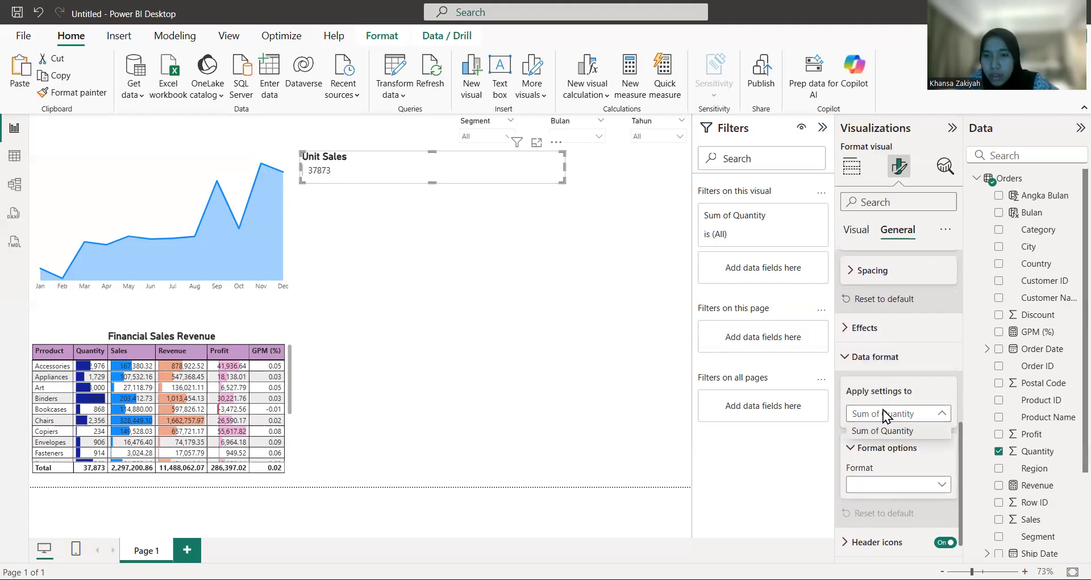
{"action": "left_click", "coordinate": [886, 437]}
{"action": "left_click", "coordinate": [903, 484]}
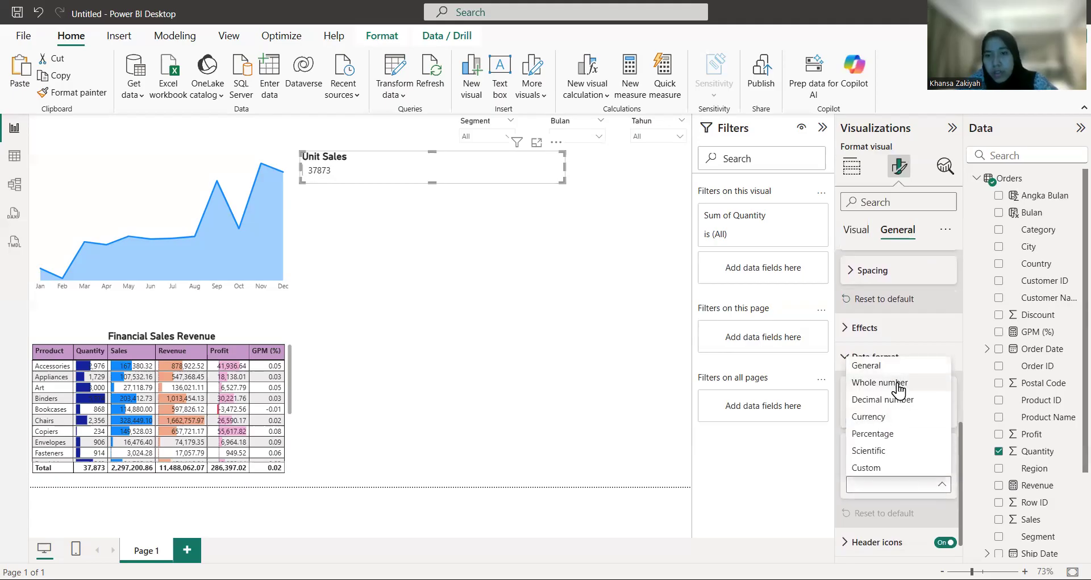
{"action": "left_click", "coordinate": [895, 382]}
{"action": "scroll", "coordinate": [907, 398], "scroll_direction": "down", "scroll_amount": 1}
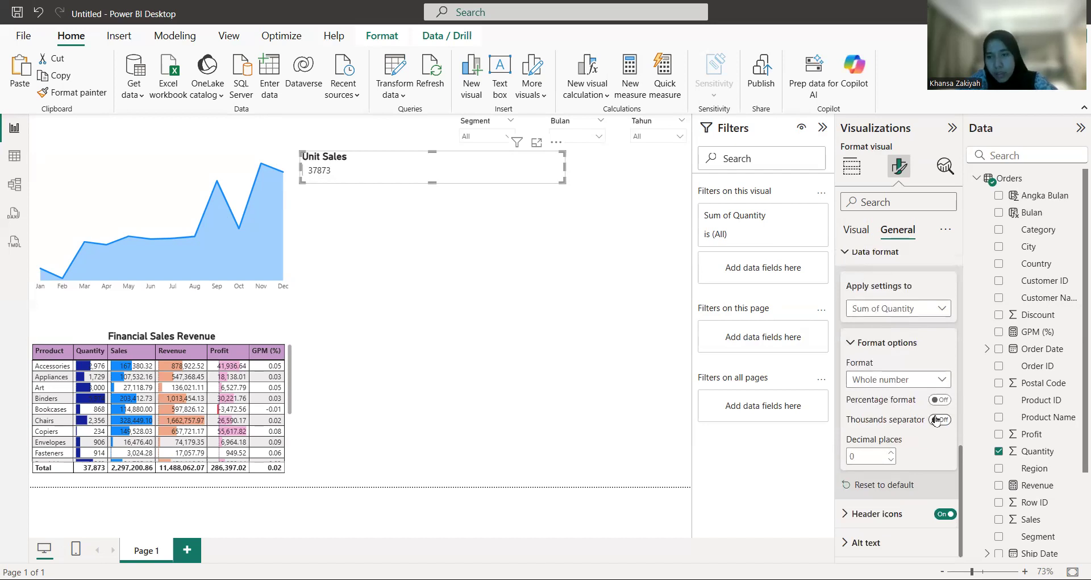
{"action": "left_click", "coordinate": [939, 419]}
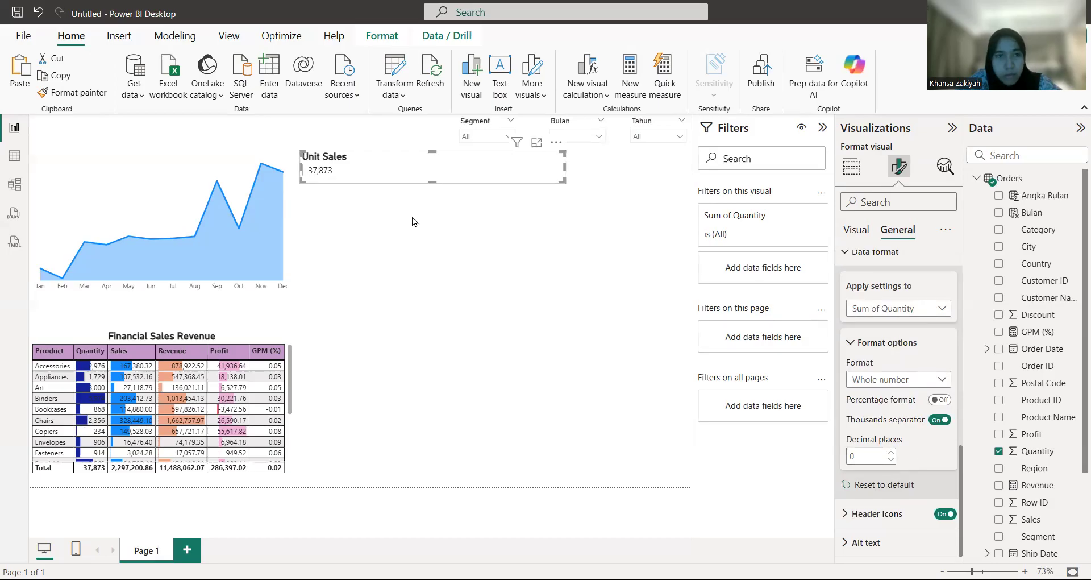
- Move the Unit Sales card onto the upper-left corner of the area chart and narrow it to fit its title
{"action": "left_click_drag", "start_coordinate": [387, 166], "coordinate": [121, 167]}
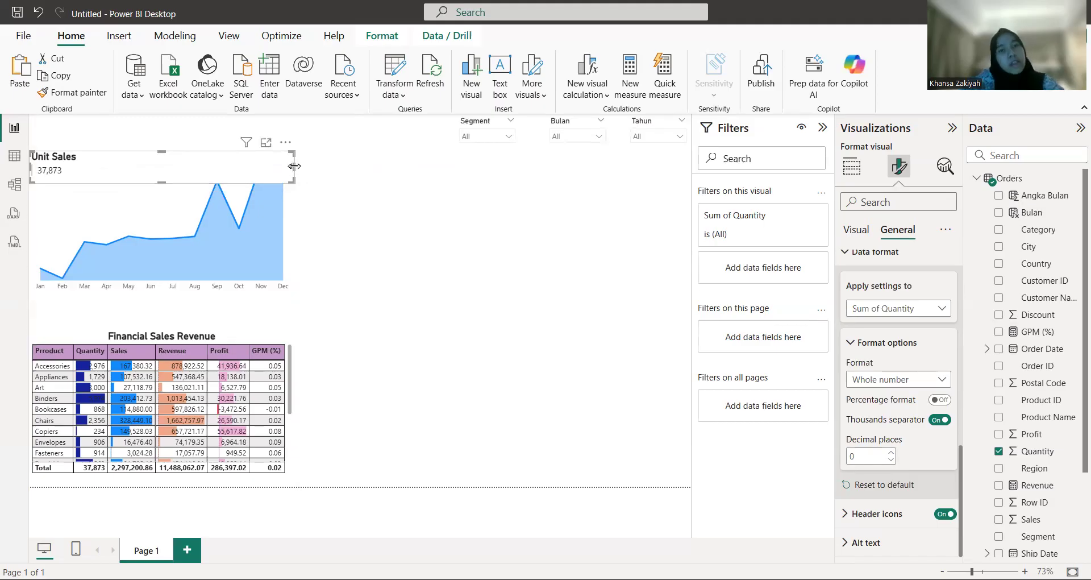
{"action": "left_click_drag", "start_coordinate": [294, 167], "coordinate": [84, 168]}
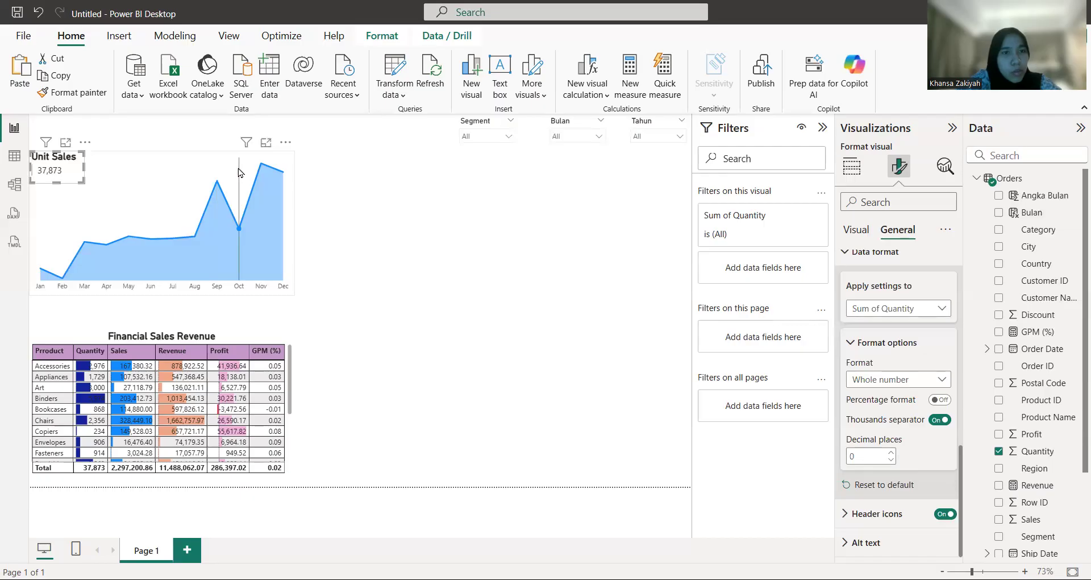
- Duplicate the monthly quantity area chart and place the copy directly beside the original
{"action": "left_click", "coordinate": [290, 230]}
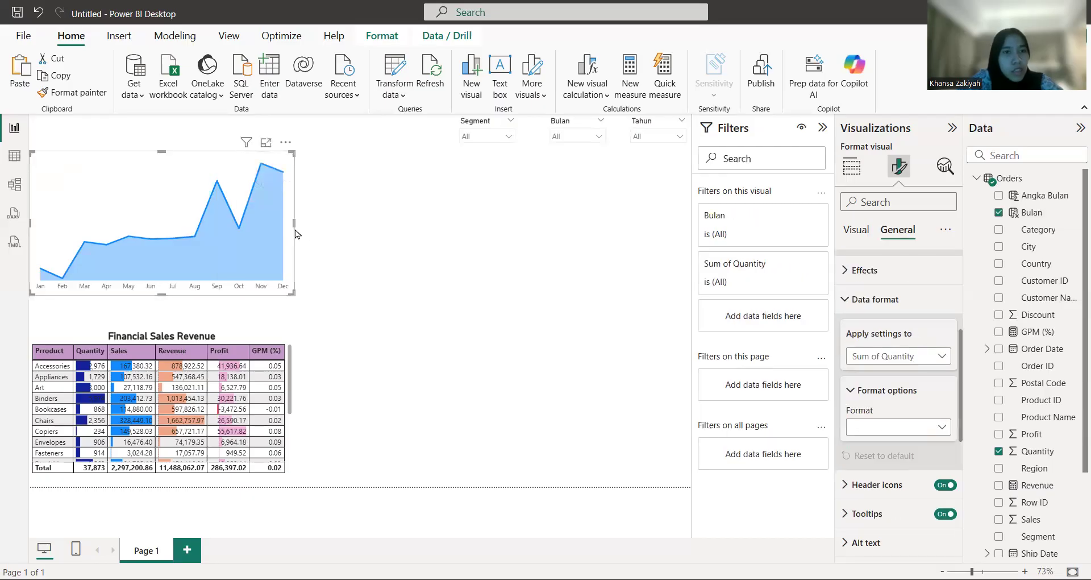
{"action": "mouse_move", "coordinate": [290, 240]}
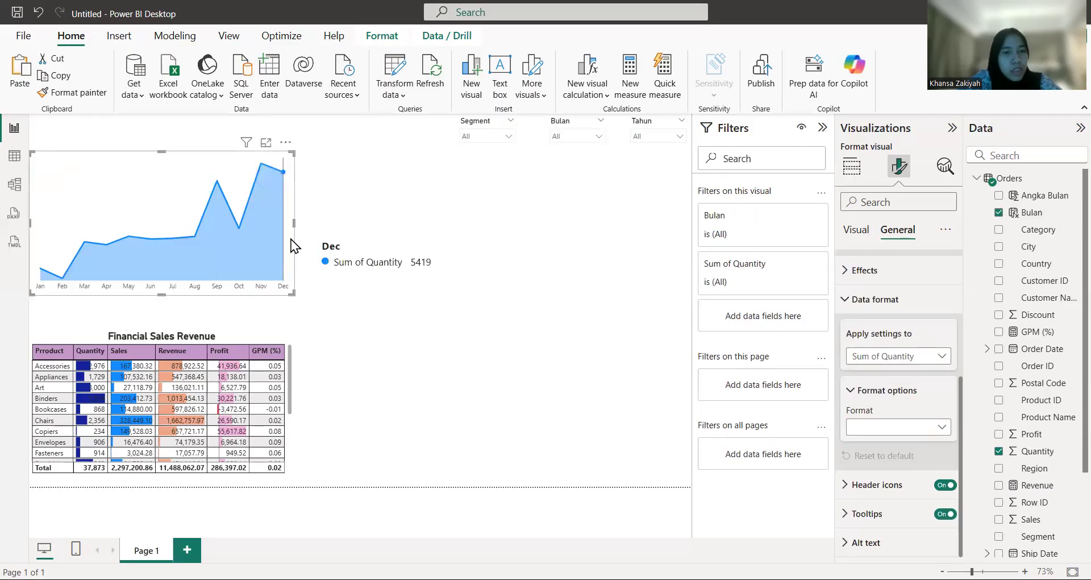
{"action": "key", "text": "ctrl+v"}
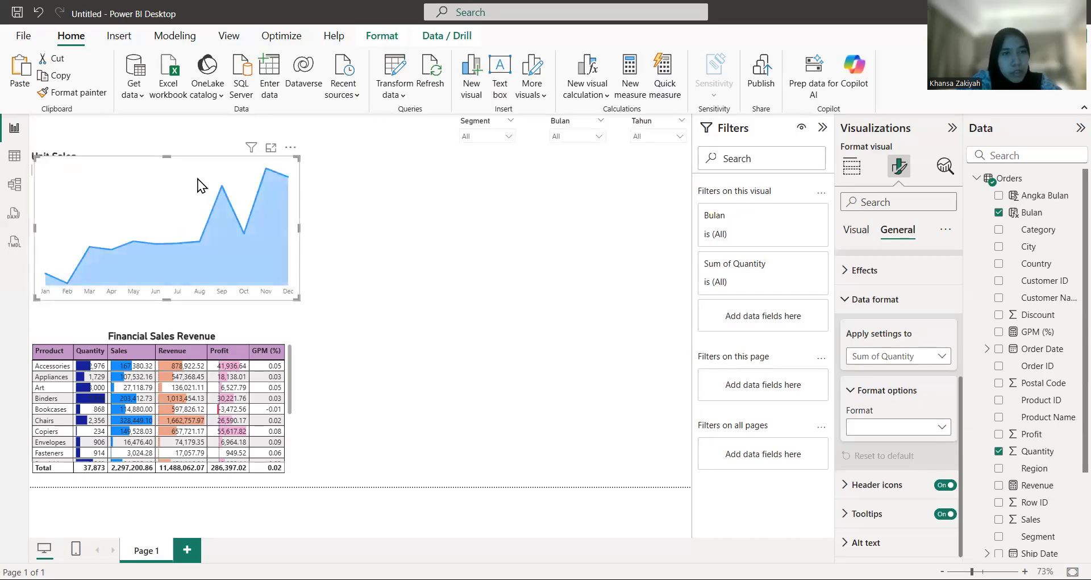
{"action": "left_click_drag", "start_coordinate": [179, 162], "coordinate": [447, 158]}
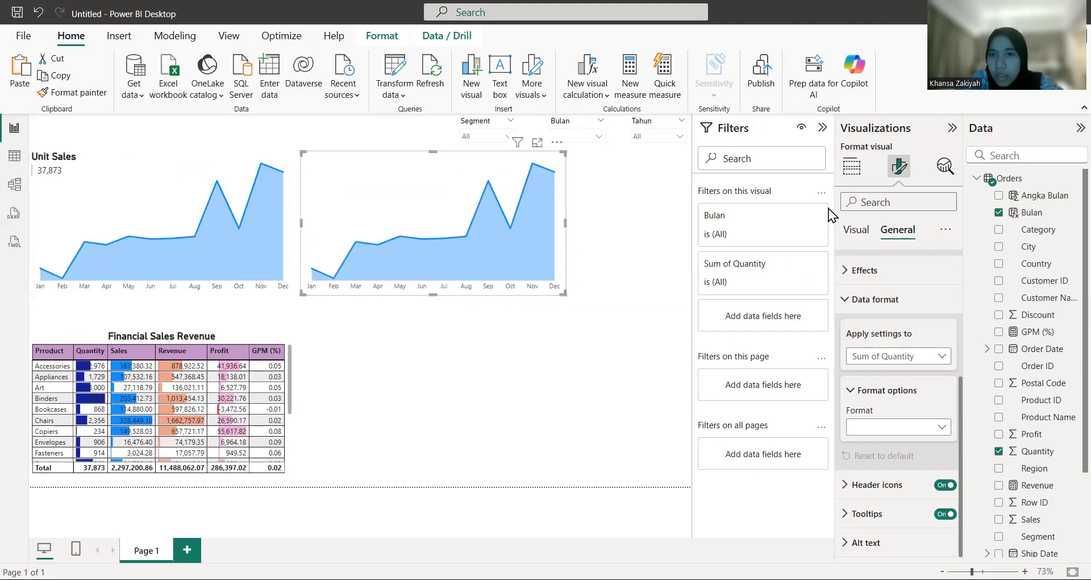
- Replace Sum of Quantity with Profit on the copied area chart's Y-axis
{"action": "left_click", "coordinate": [850, 169]}
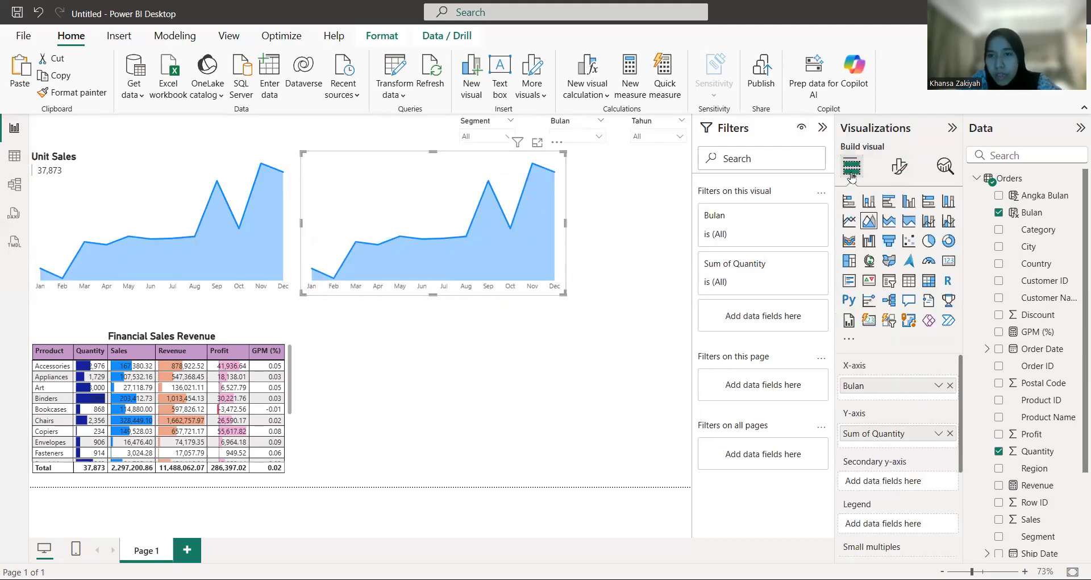
{"action": "left_click", "coordinate": [950, 434]}
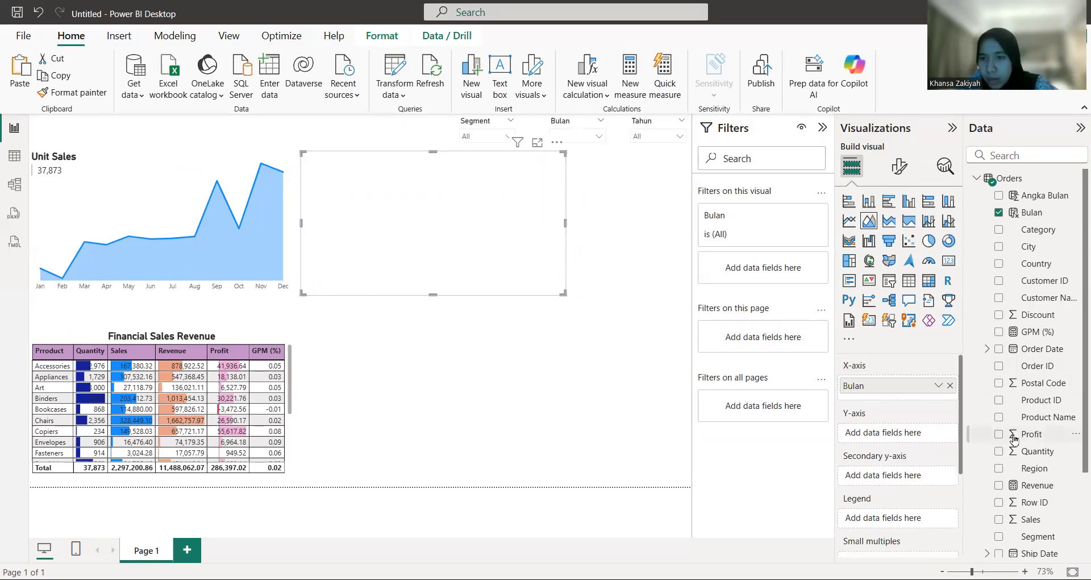
{"action": "left_click_drag", "start_coordinate": [979, 438], "coordinate": [914, 433]}
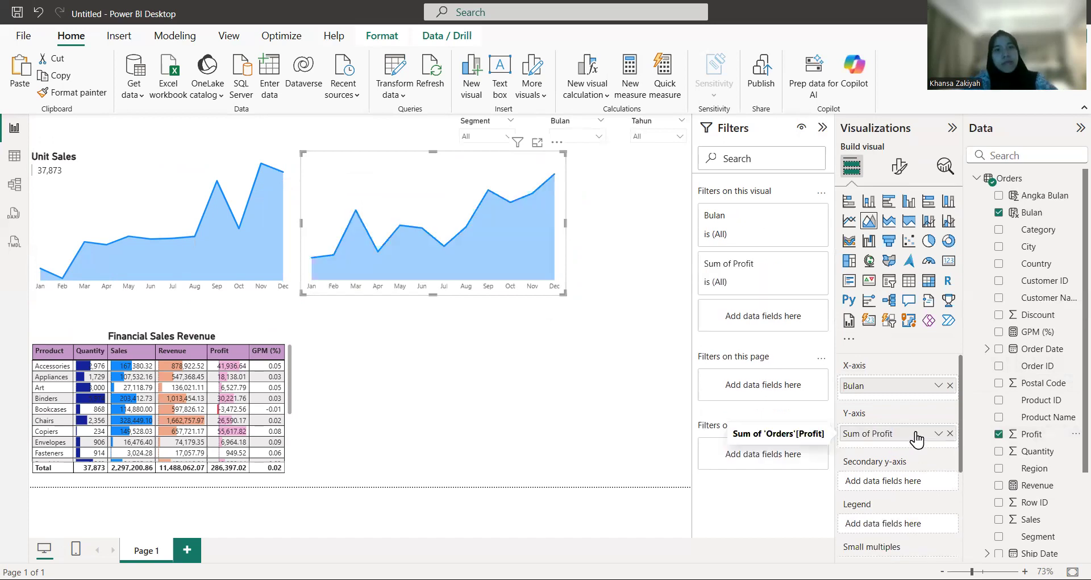
{"action": "mouse_move", "coordinate": [520, 242]}
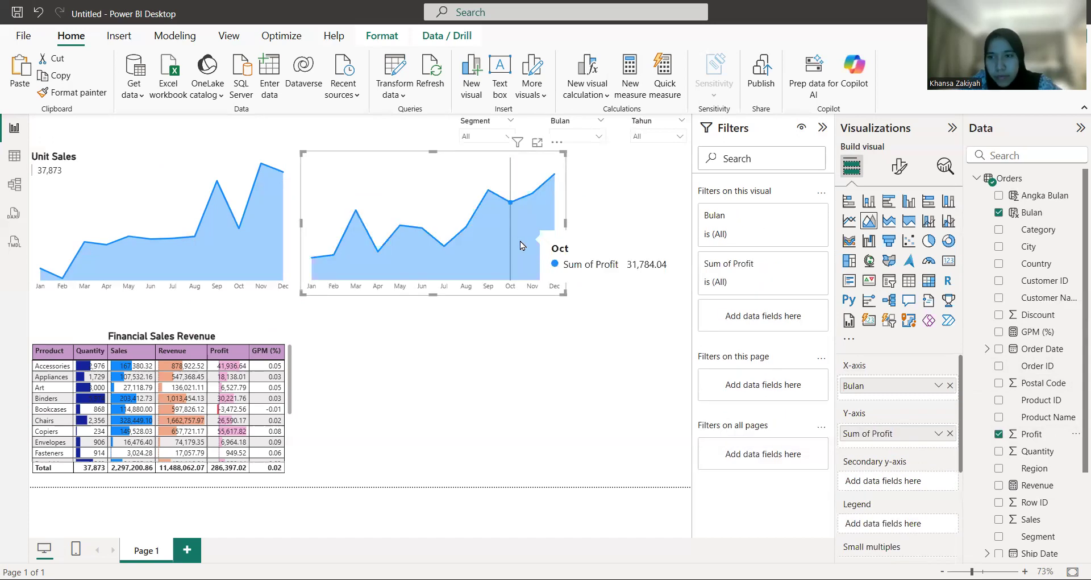
- Duplicate the Unit Sales card onto the profit chart's upper-left corner and replace the copy's Quantity field with Profit
{"action": "left_click", "coordinate": [83, 167]}
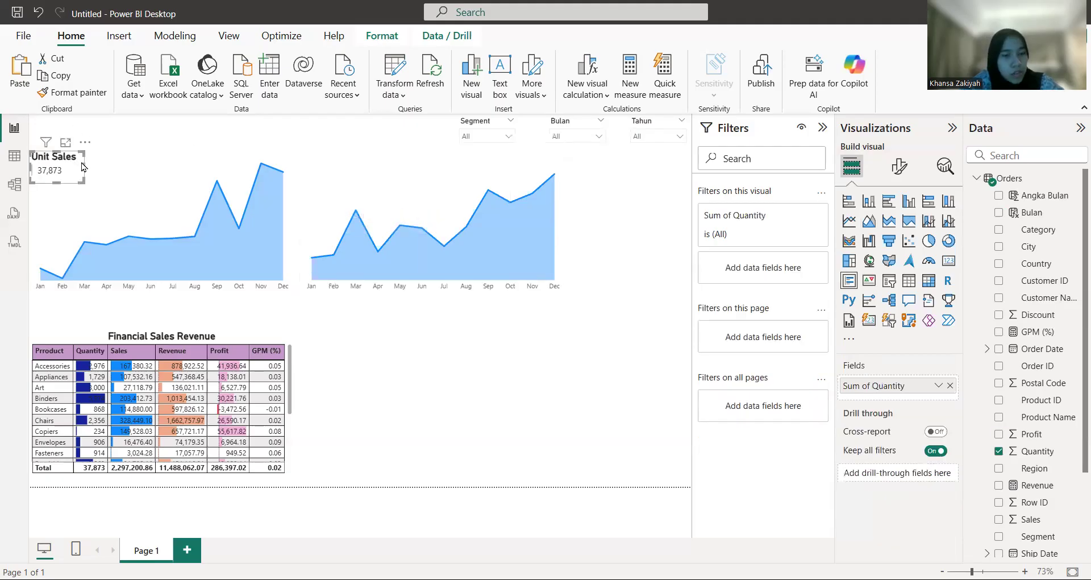
{"action": "key", "text": "ctrl+v"}
{"action": "left_click_drag", "start_coordinate": [80, 172], "coordinate": [352, 171]}
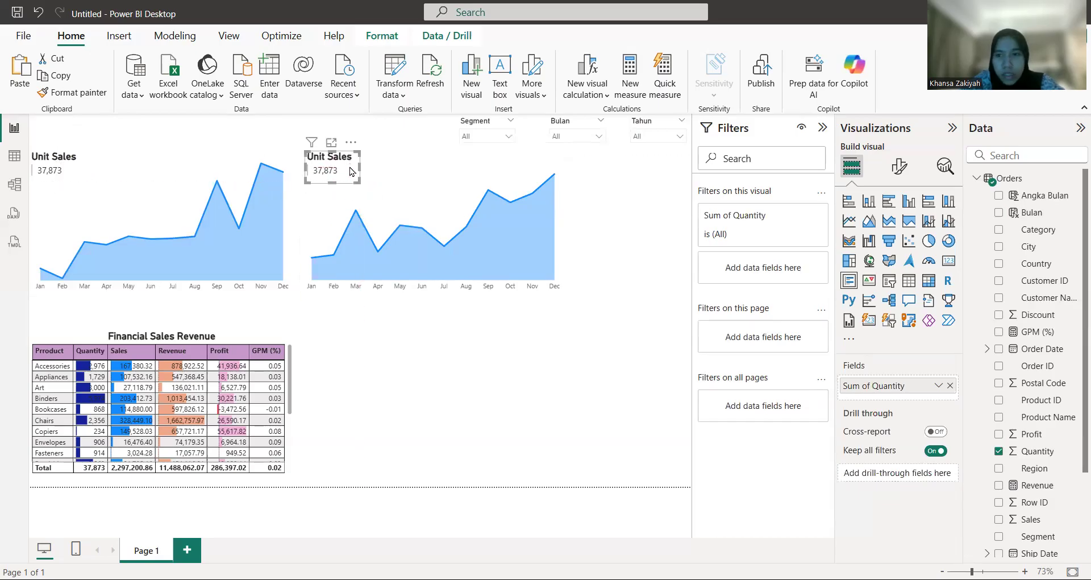
{"action": "left_click", "coordinate": [950, 388]}
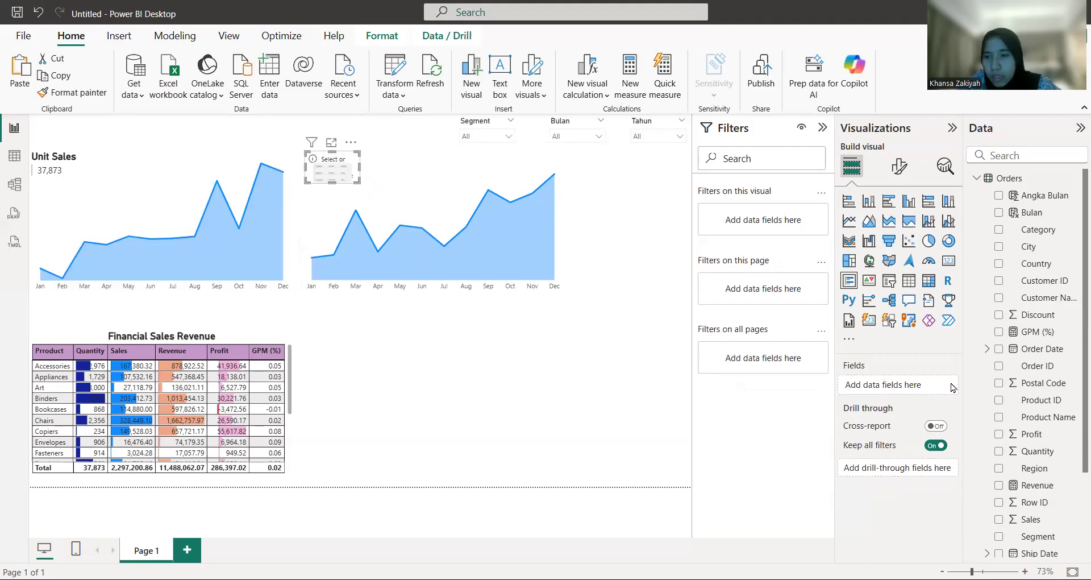
{"action": "left_click_drag", "start_coordinate": [1015, 434], "coordinate": [919, 386]}
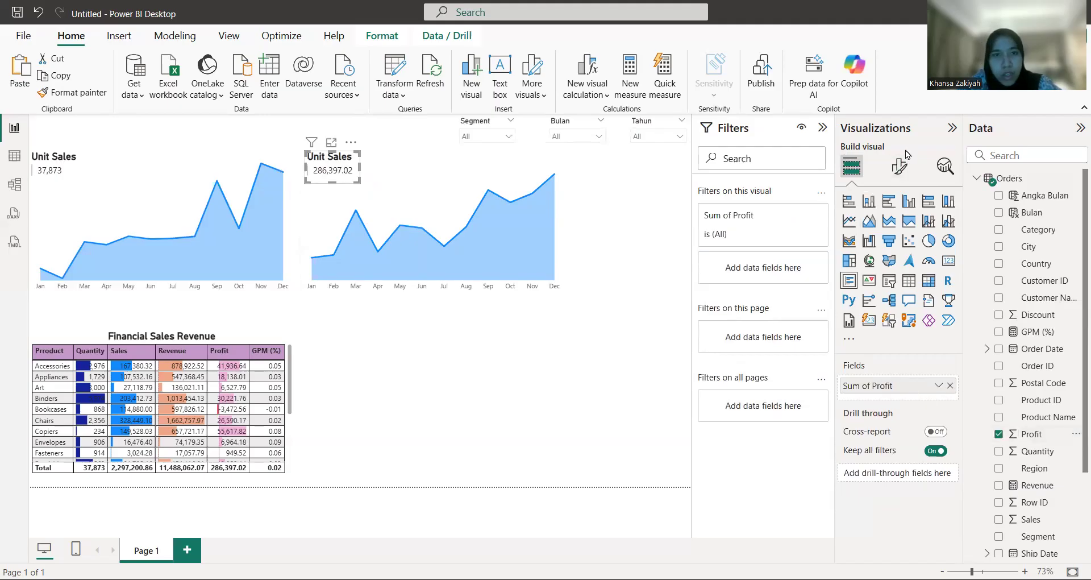
- Change the title text of the profit card to Total Profit
{"action": "left_click", "coordinate": [899, 166]}
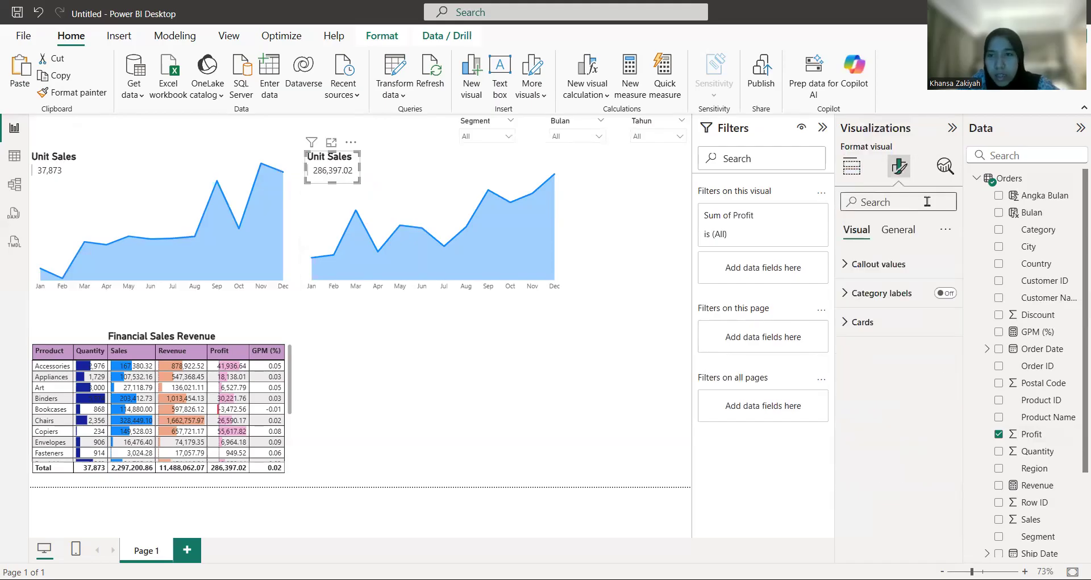
{"action": "left_click", "coordinate": [898, 229]}
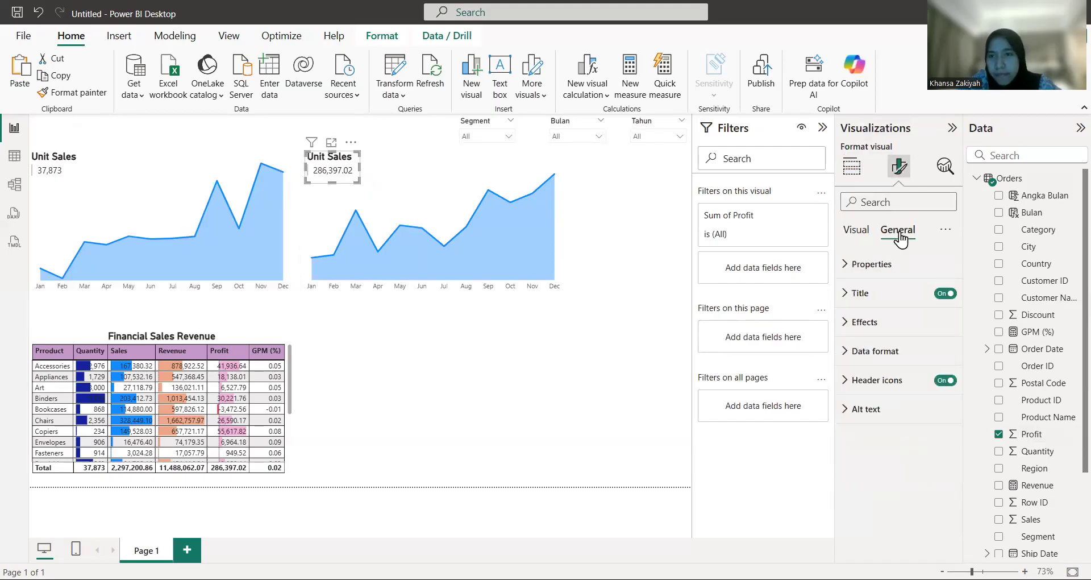
{"action": "left_click", "coordinate": [870, 302]}
{"action": "left_click", "coordinate": [903, 362]}
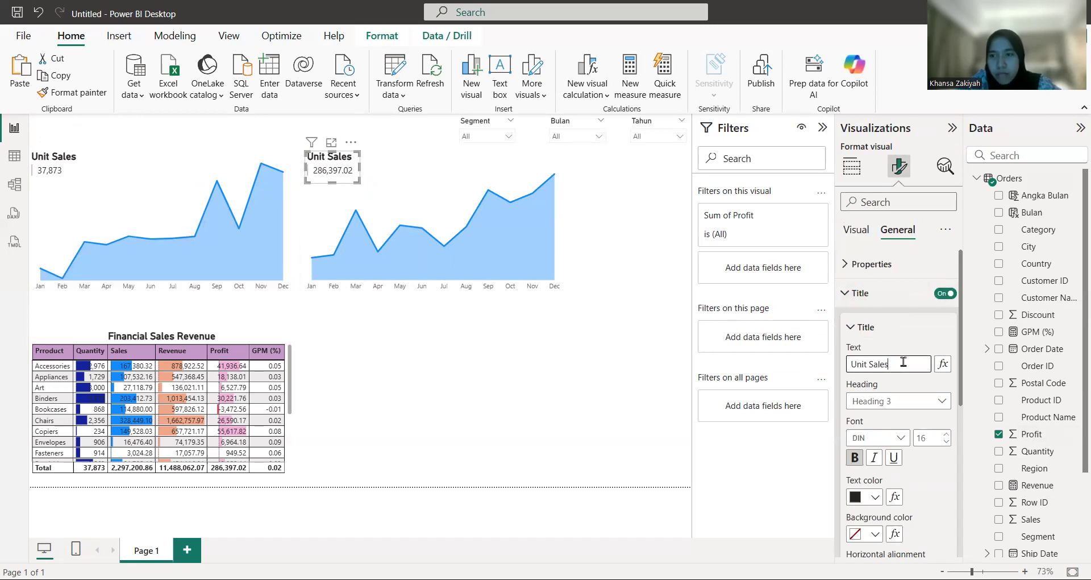
{"action": "key", "text": "ctrl+a"}
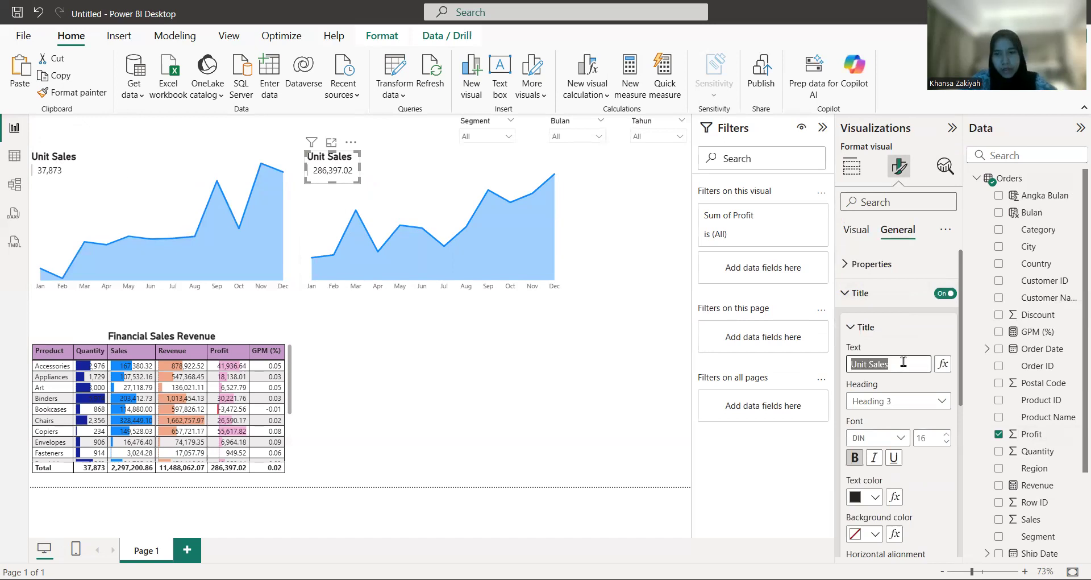
{"action": "type", "text": "tota"}
{"action": "key", "text": "BackSpace"}
{"action": "key", "text": "BackSpace"}
{"action": "key", "text": "BackSpace"}
{"action": "key", "text": "BackSpace"}
{"action": "key", "text": "BackSpace"}
{"action": "type", "text": "To"}
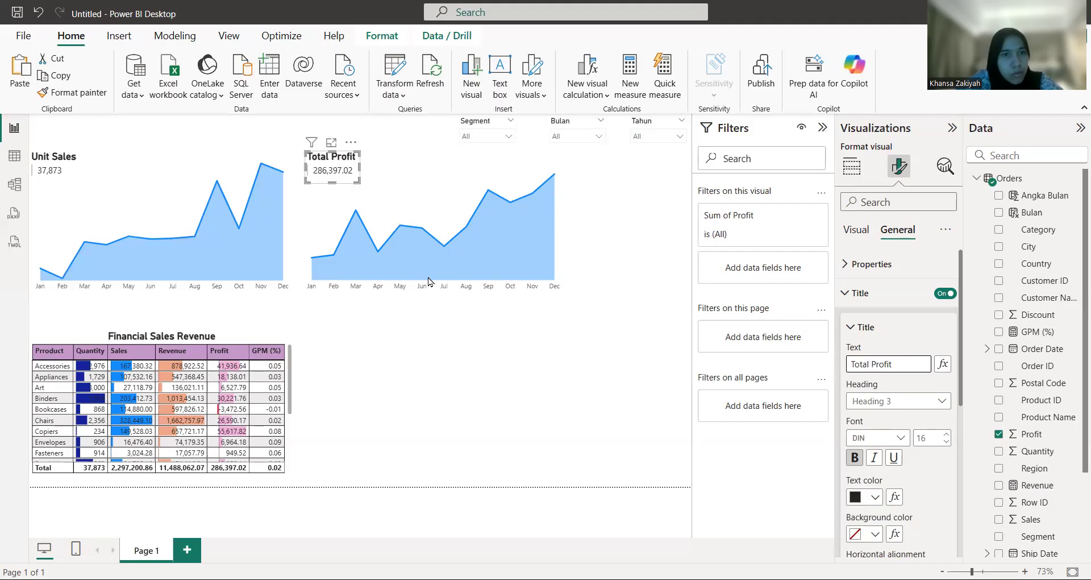
{"action": "left_click", "coordinate": [431, 297]}
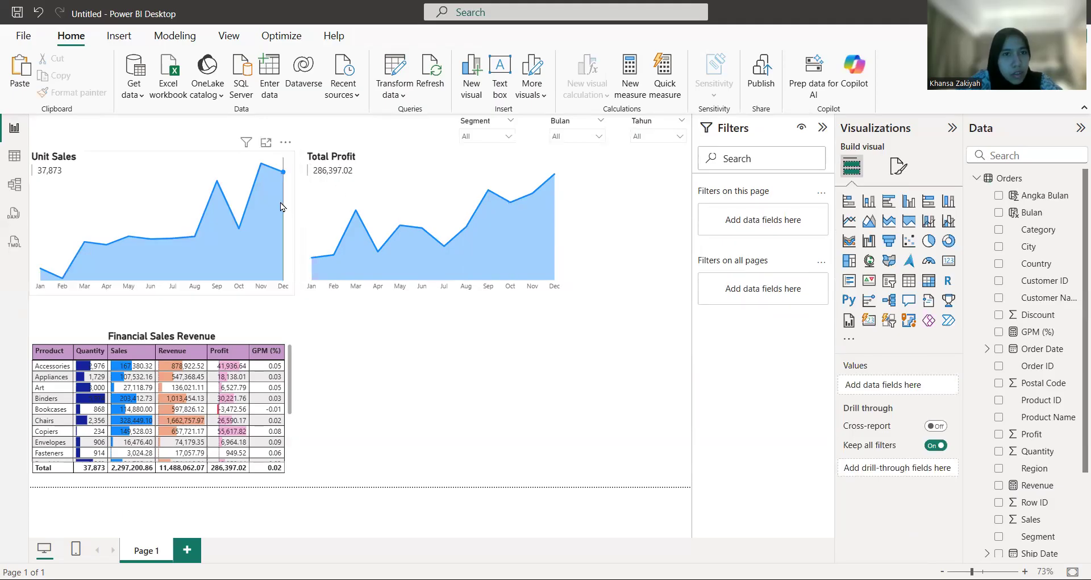
- Narrow the monthly quantity area chart and shift the profit chart with its Total Profit card over beside it
{"action": "left_click", "coordinate": [291, 222]}
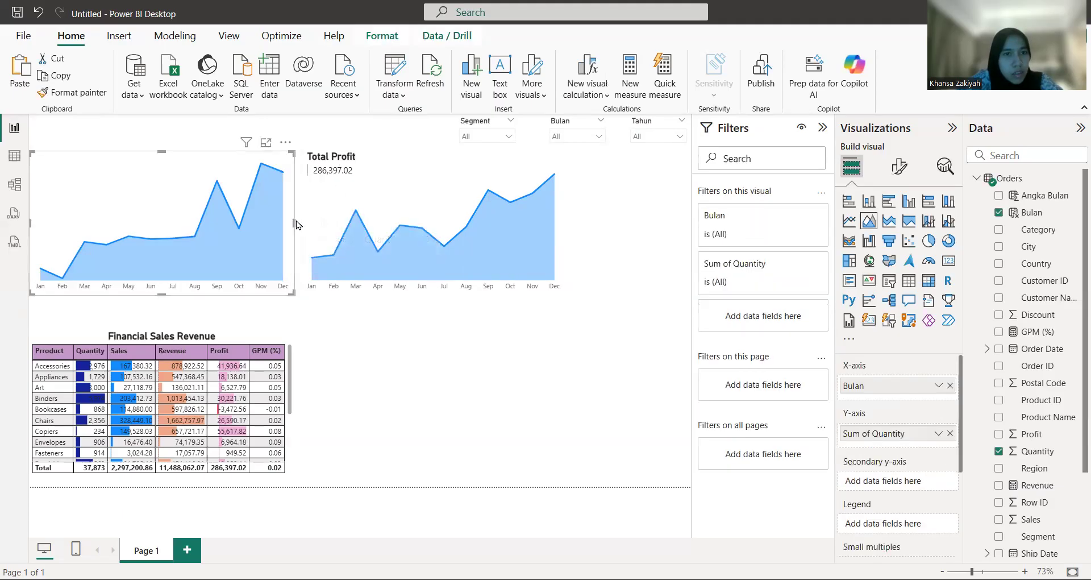
{"action": "left_click_drag", "start_coordinate": [293, 223], "coordinate": [248, 216]}
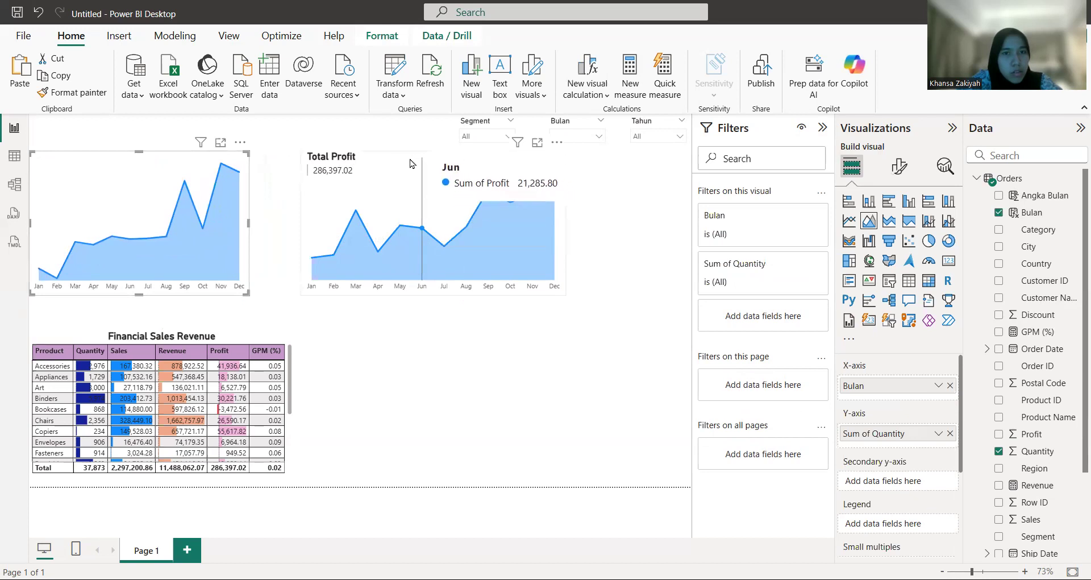
{"action": "left_click_drag", "start_coordinate": [402, 165], "coordinate": [360, 161]}
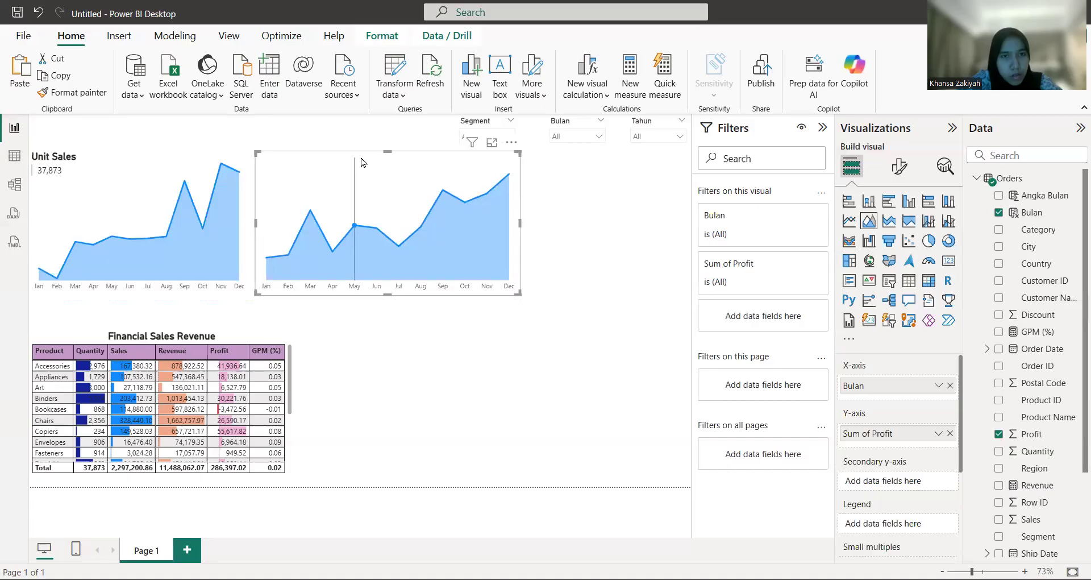
{"action": "left_click", "coordinate": [334, 131]}
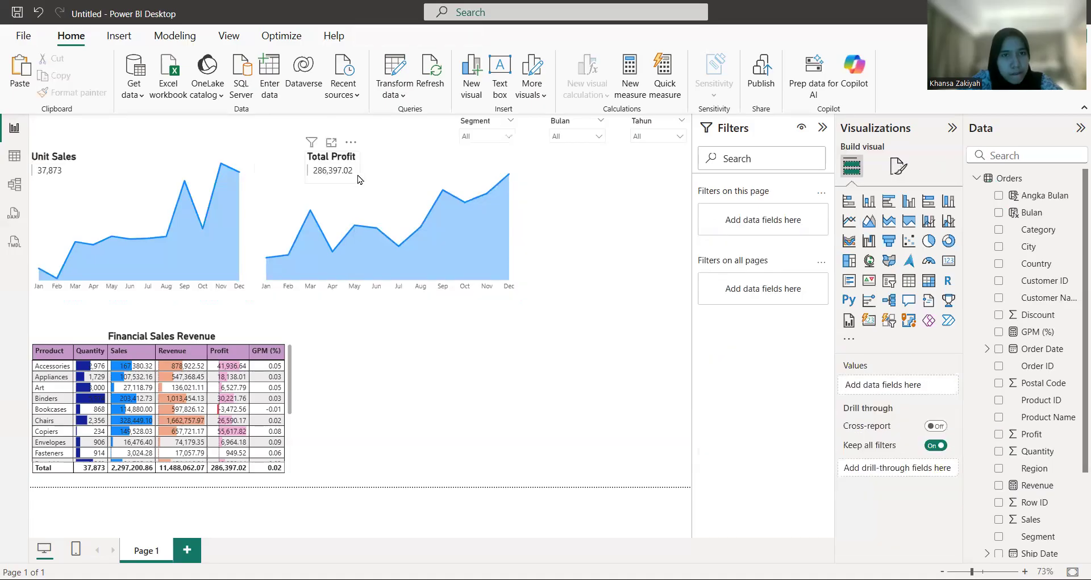
{"action": "left_click_drag", "start_coordinate": [353, 175], "coordinate": [304, 175]}
- Narrow the monthly profit area chart to match the width of the quantity chart
{"action": "mouse_move", "coordinate": [517, 232]}
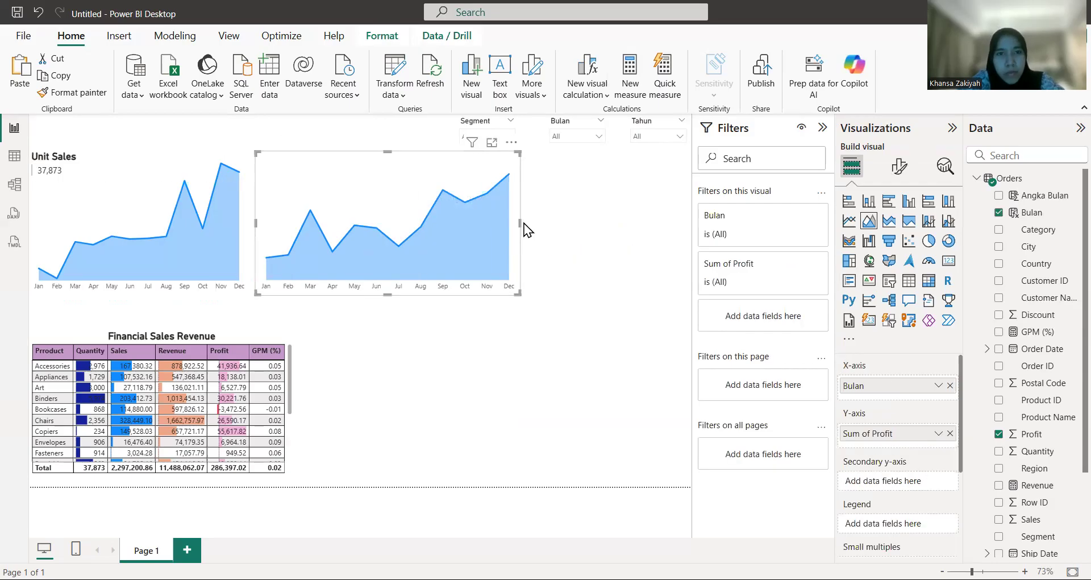
{"action": "left_click_drag", "start_coordinate": [520, 223], "coordinate": [478, 226]}
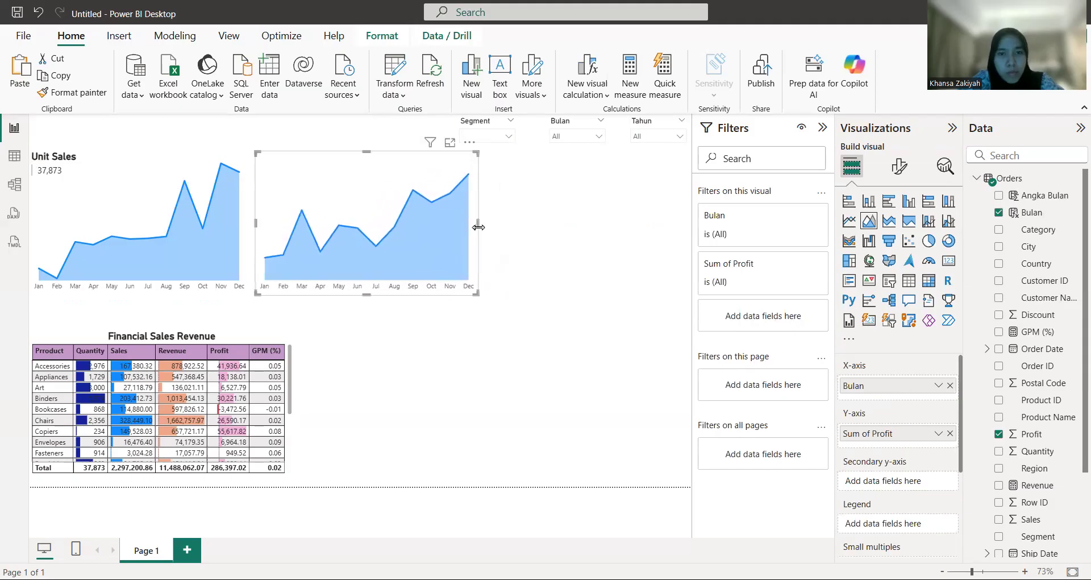
{"action": "left_click", "coordinate": [547, 265]}
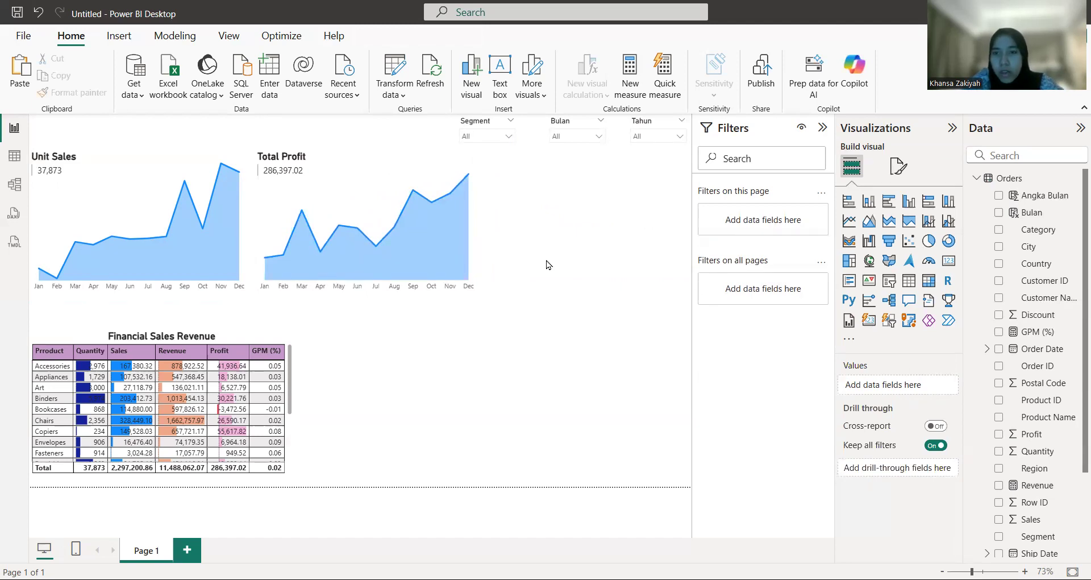
- Insert a pie chart with Quantity as its values and Sub-Category as its legend
{"action": "left_click", "coordinate": [926, 243]}
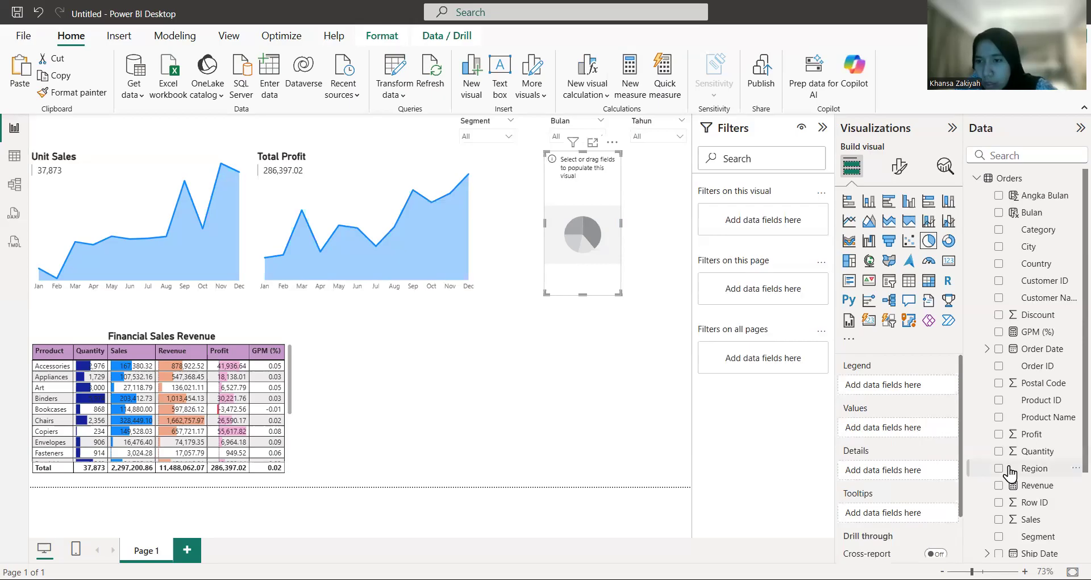
{"action": "scroll", "coordinate": [1010, 470], "scroll_direction": "down", "scroll_amount": 5}
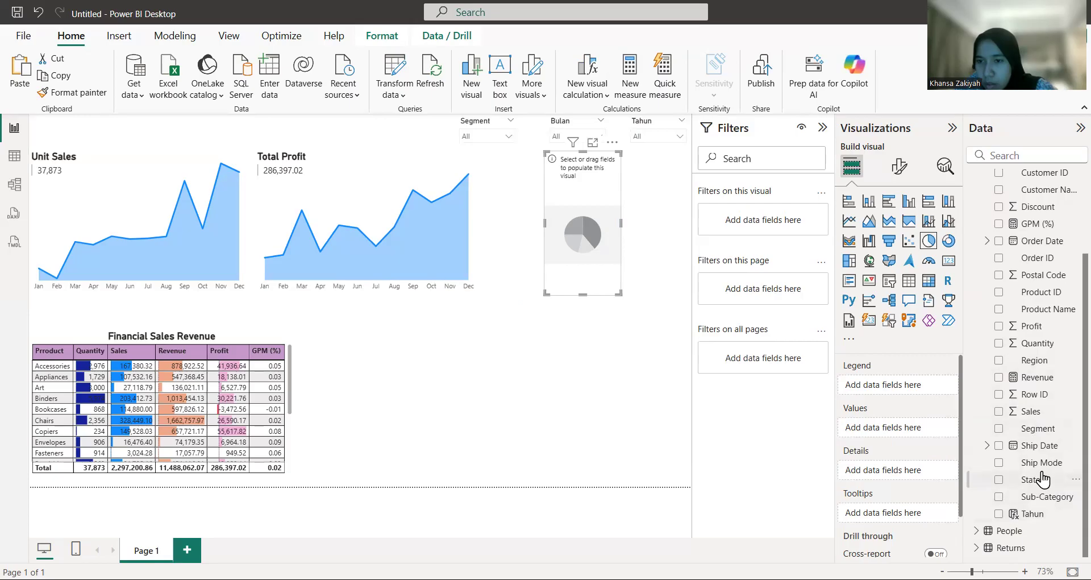
{"action": "scroll", "coordinate": [1043, 455], "scroll_direction": "up", "scroll_amount": 1}
{"action": "scroll", "coordinate": [1043, 455], "scroll_direction": "up", "scroll_amount": 1}
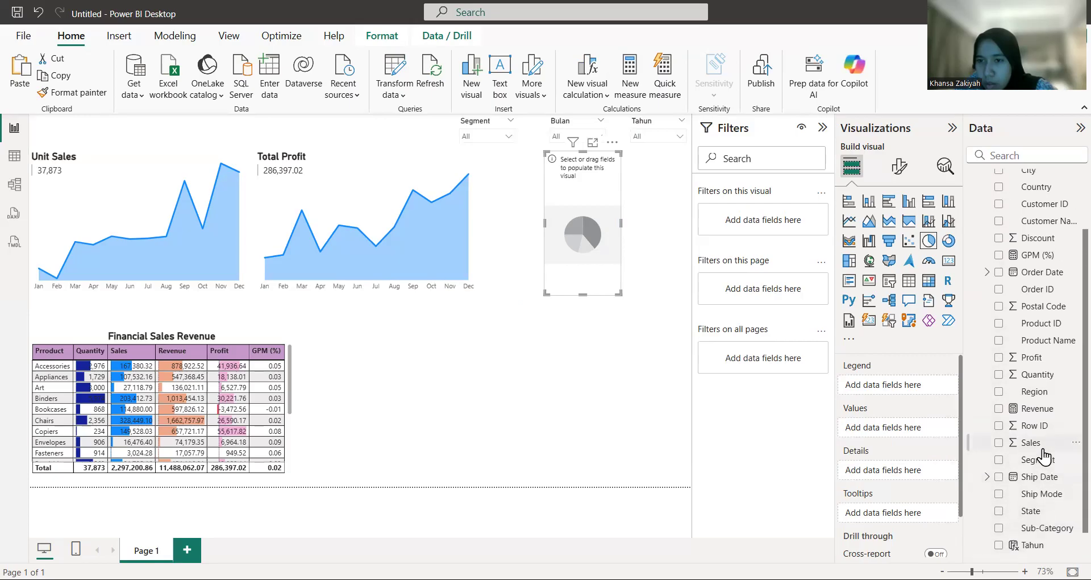
{"action": "scroll", "coordinate": [1045, 456], "scroll_direction": "up", "scroll_amount": 1}
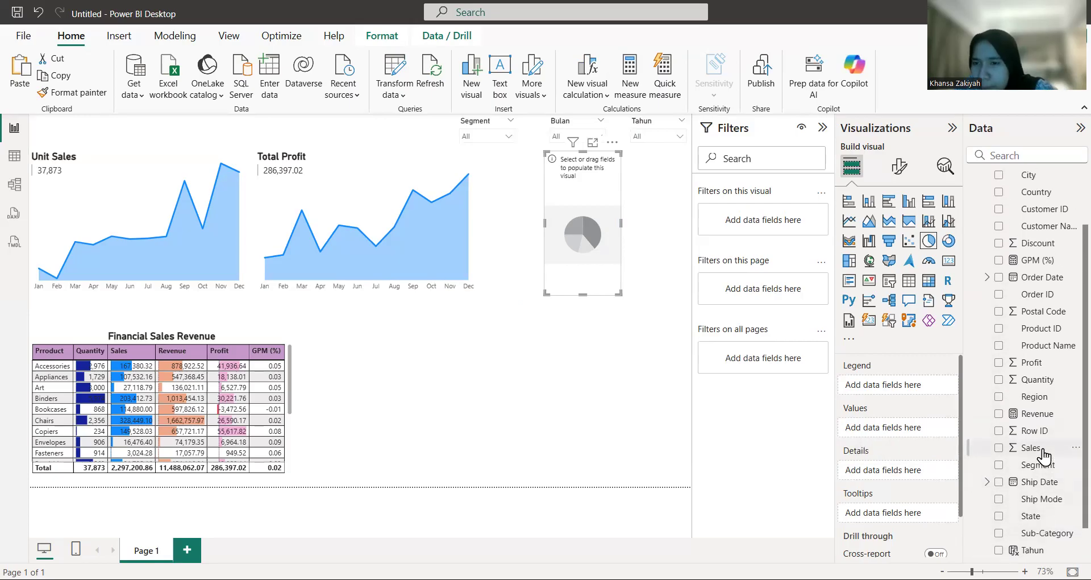
{"action": "left_click_drag", "start_coordinate": [1038, 382], "coordinate": [909, 430]}
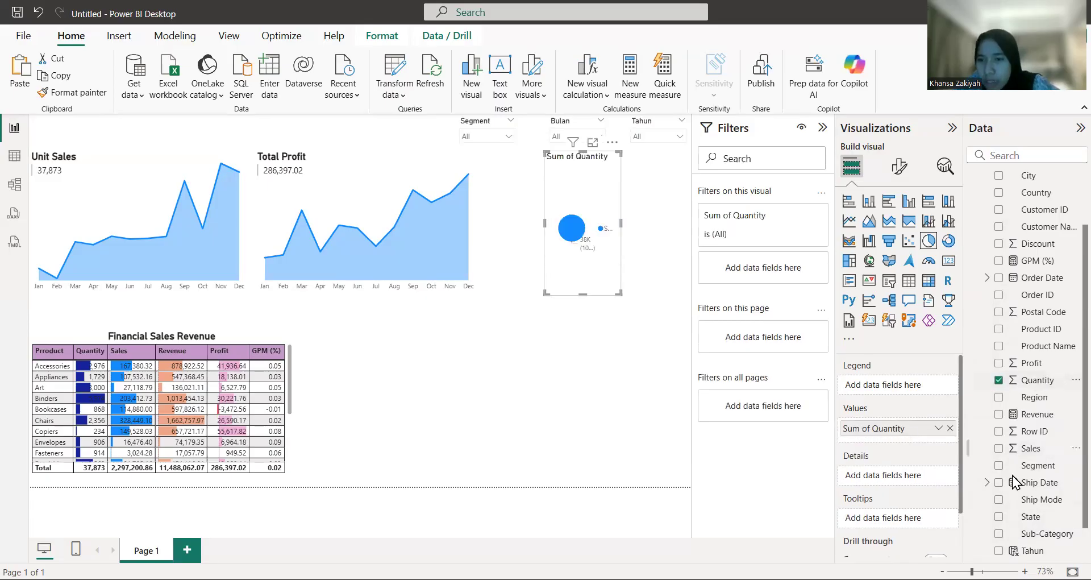
{"action": "scroll", "coordinate": [1017, 479], "scroll_direction": "down", "scroll_amount": 2}
{"action": "left_click_drag", "start_coordinate": [1032, 493], "coordinate": [907, 386]}
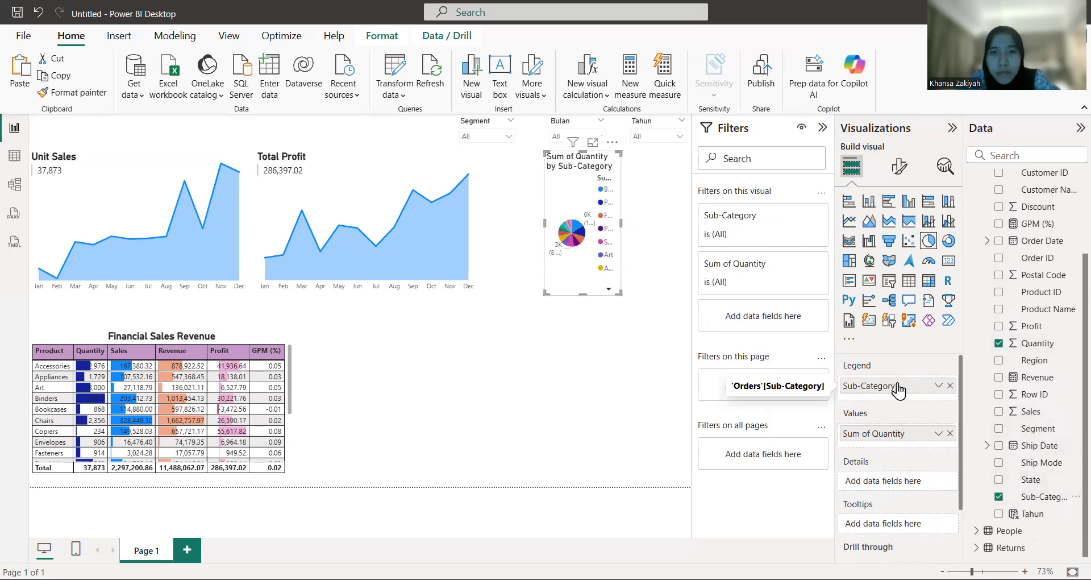
- Rename the pie chart's Sub-Category legend field to Category for this visual
{"action": "left_click", "coordinate": [938, 386]}
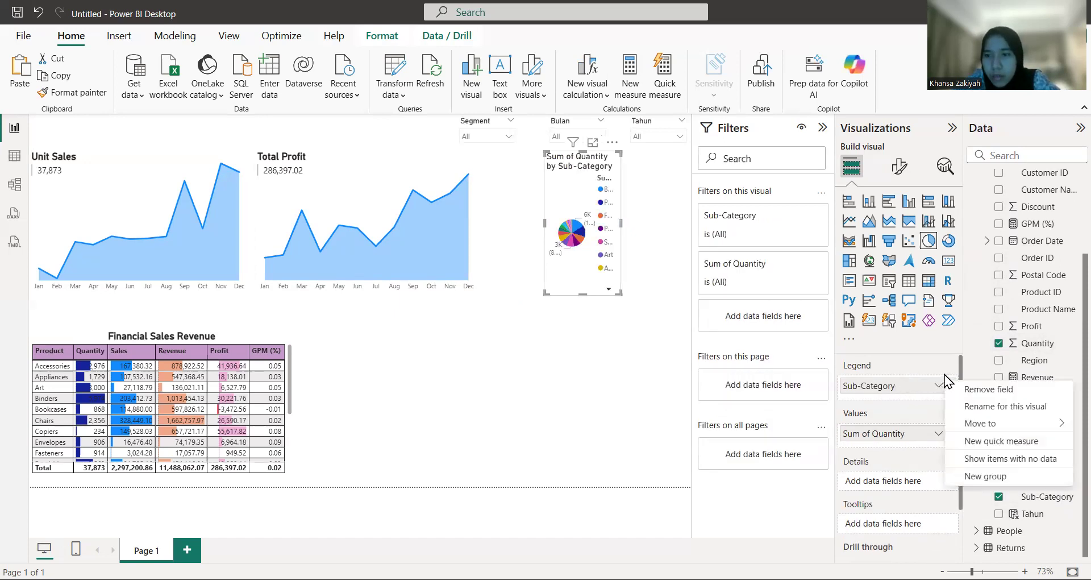
{"action": "left_click", "coordinate": [976, 406]}
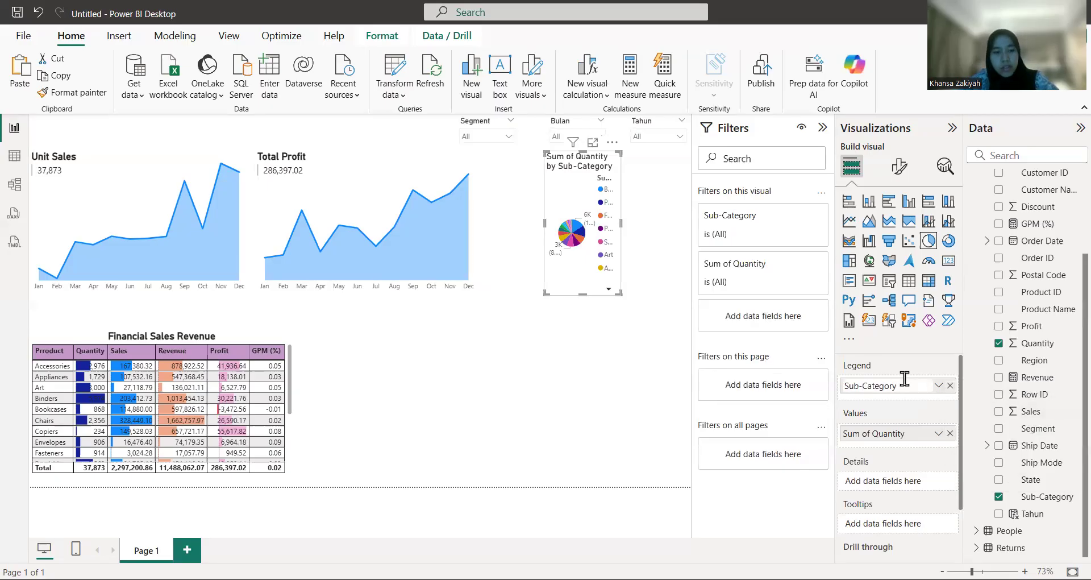
{"action": "key", "text": "shift+Left"}
{"action": "key", "text": "shift+Left"}
{"action": "key", "text": "shift+Left"}
{"action": "key", "text": "shift+Left"}
{"action": "key", "text": "BackSpace"}
{"action": "key", "text": "Return"}
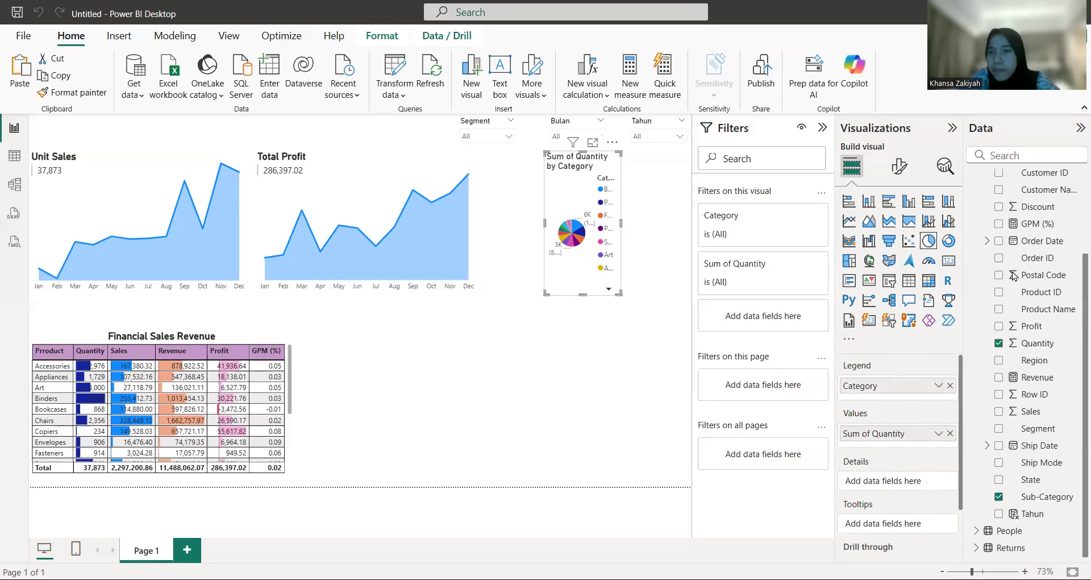
- Rename the pie chart's Sum of Quantity value field to Quantity for this visual
{"action": "left_click", "coordinate": [938, 433]}
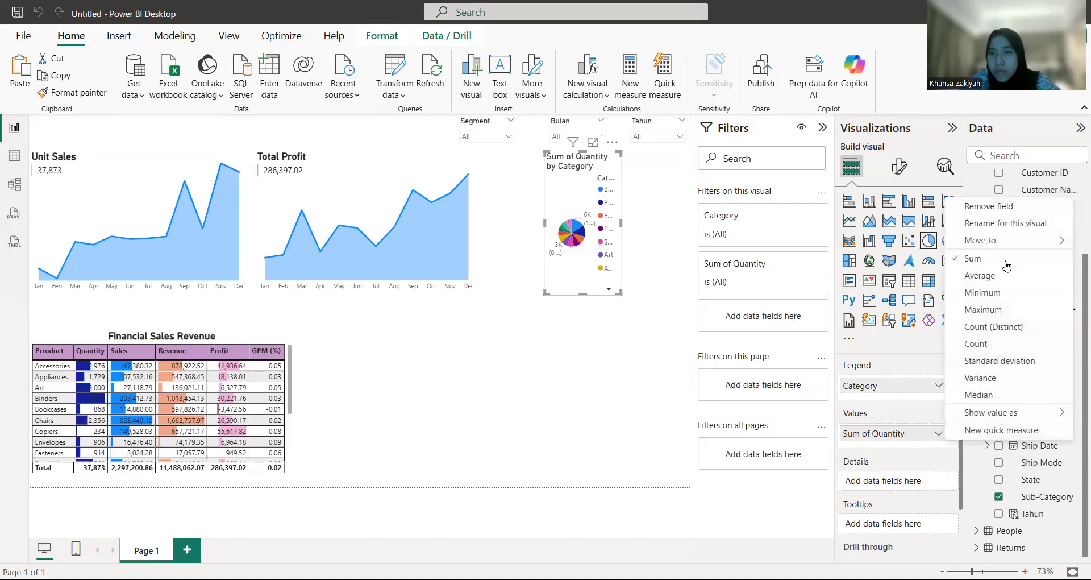
{"action": "left_click", "coordinate": [984, 225]}
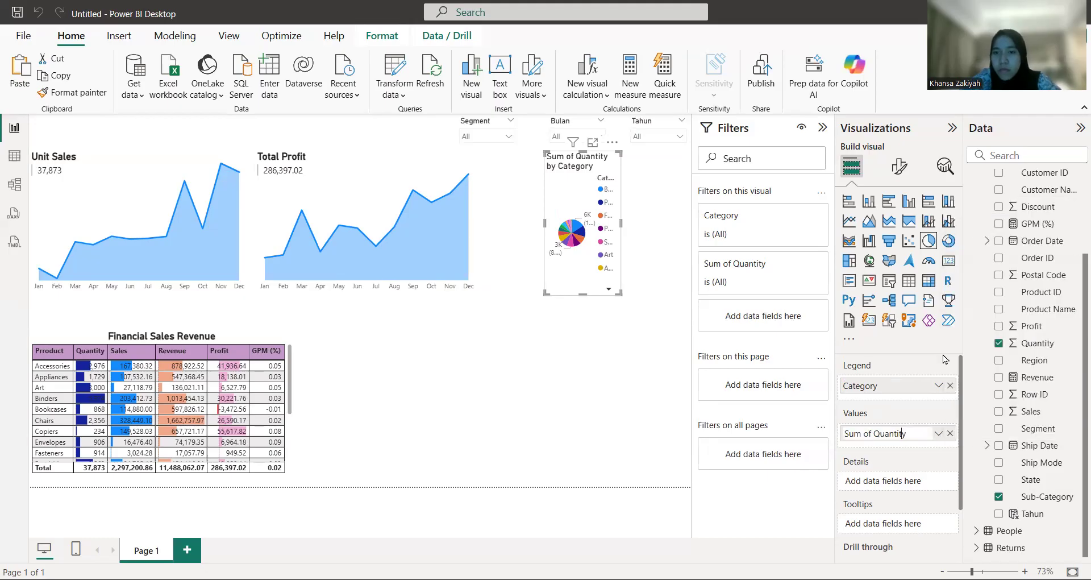
{"action": "key", "text": "ctrl+shift+Left"}
{"action": "key", "text": "BackSpace"}
{"action": "key", "text": "Return"}
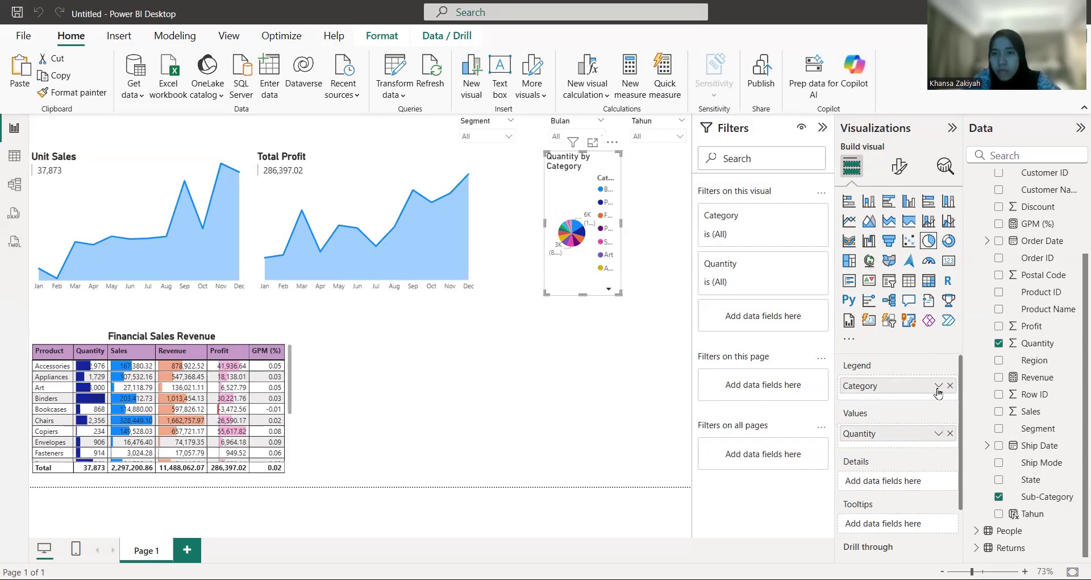
- Rename the pie chart's legend field to Product for this visual
{"action": "left_click", "coordinate": [938, 387]}
{"action": "left_click", "coordinate": [981, 407]}
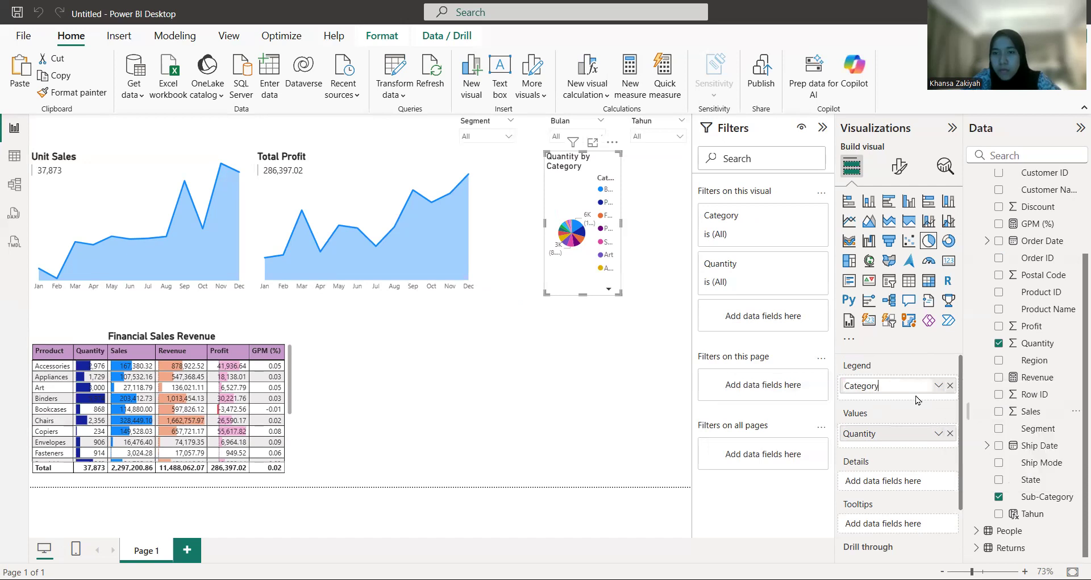
{"action": "type", "text": "Product"}
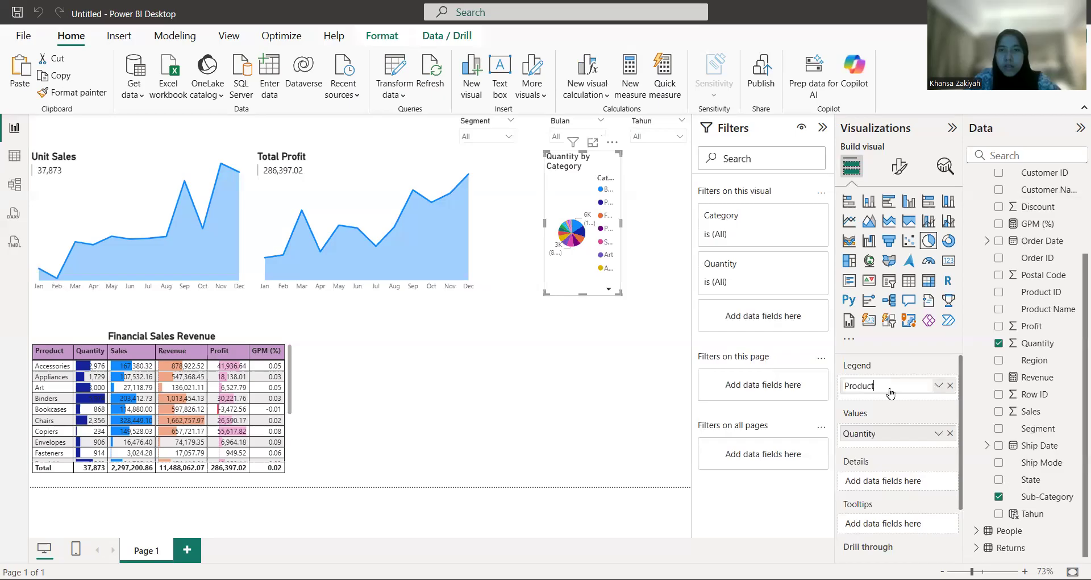
{"action": "key", "text": "Return"}
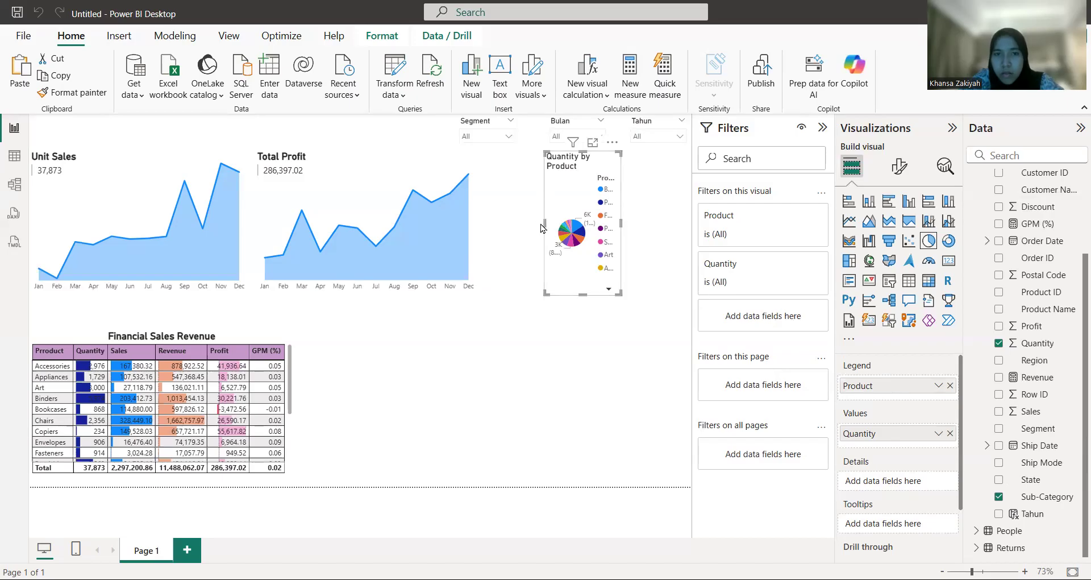
- Widen the pie chart on both sides to fill the space between the profit chart and the page edge
{"action": "left_click_drag", "start_coordinate": [546, 223], "coordinate": [479, 227]}
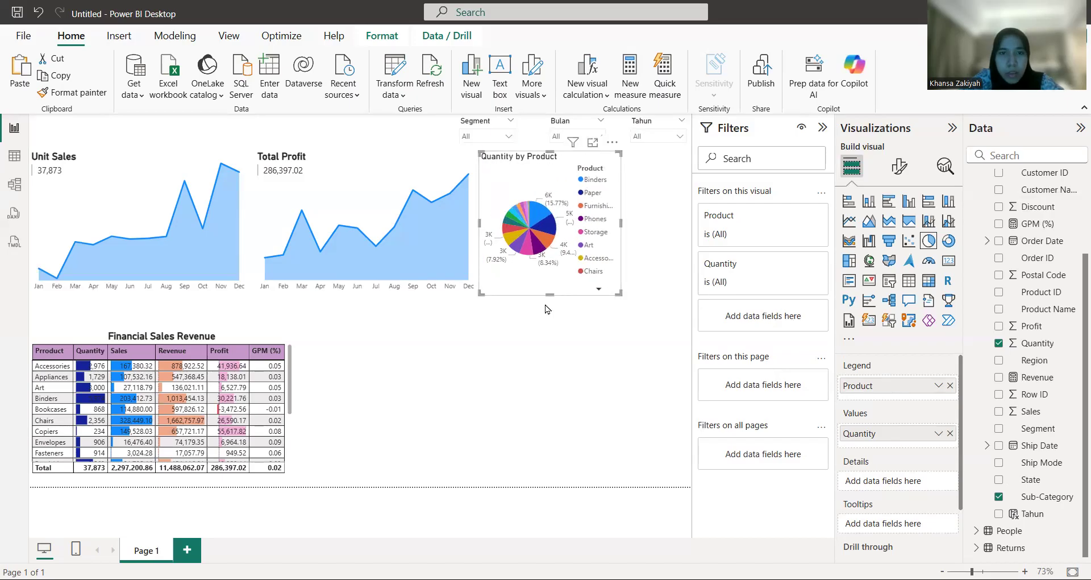
{"action": "left_click_drag", "start_coordinate": [549, 296], "coordinate": [548, 294]}
{"action": "left_click_drag", "start_coordinate": [636, 229], "coordinate": [685, 226]}
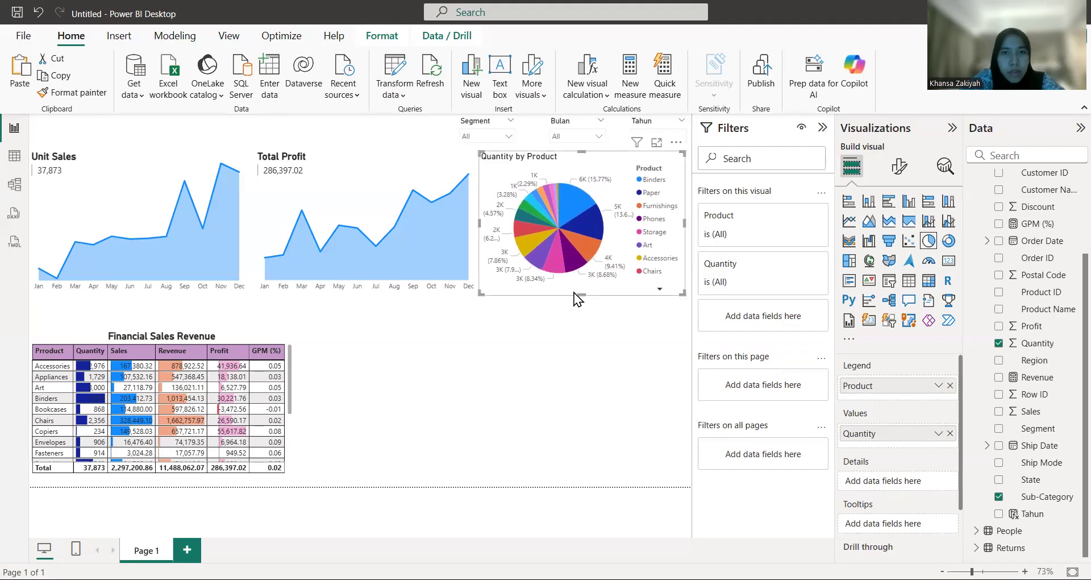
{"action": "left_click", "coordinate": [263, 329]}
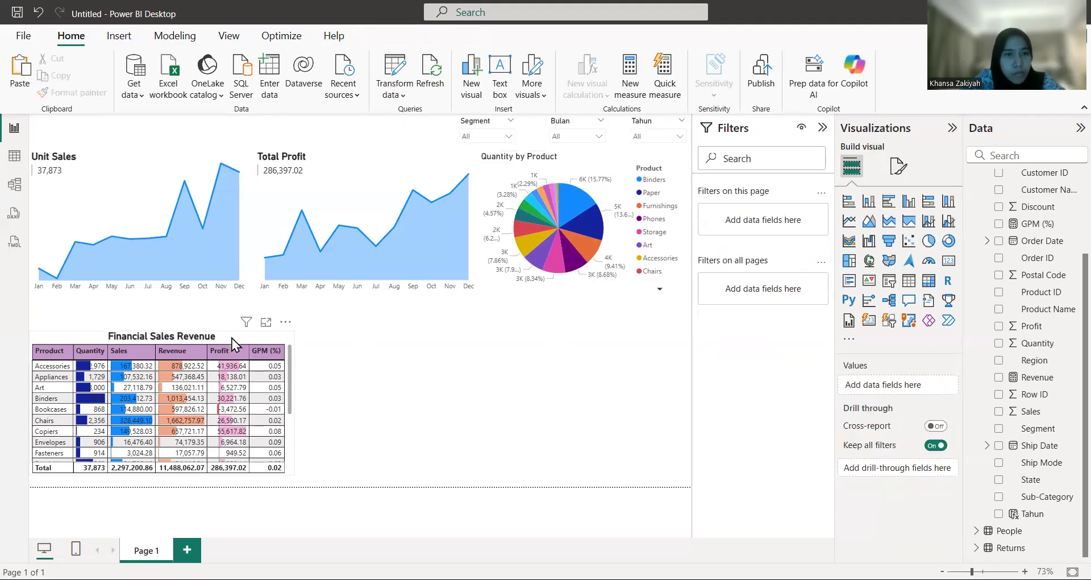
- Extend the Financial Sales Revenue table upward so it starts just below the quantity area chart
{"action": "left_click", "coordinate": [174, 335]}
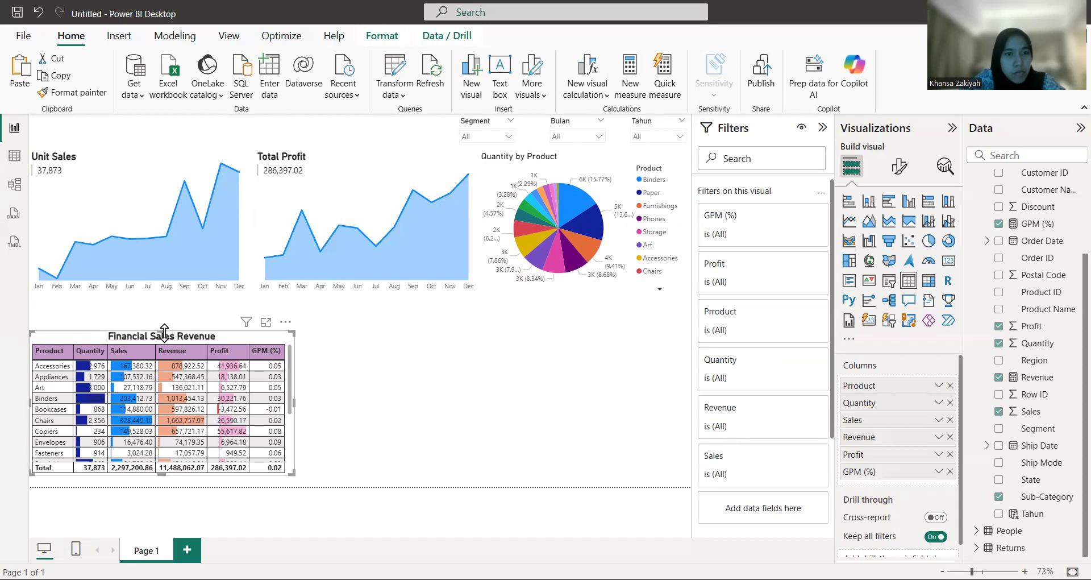
{"action": "left_click_drag", "start_coordinate": [164, 331], "coordinate": [165, 303]}
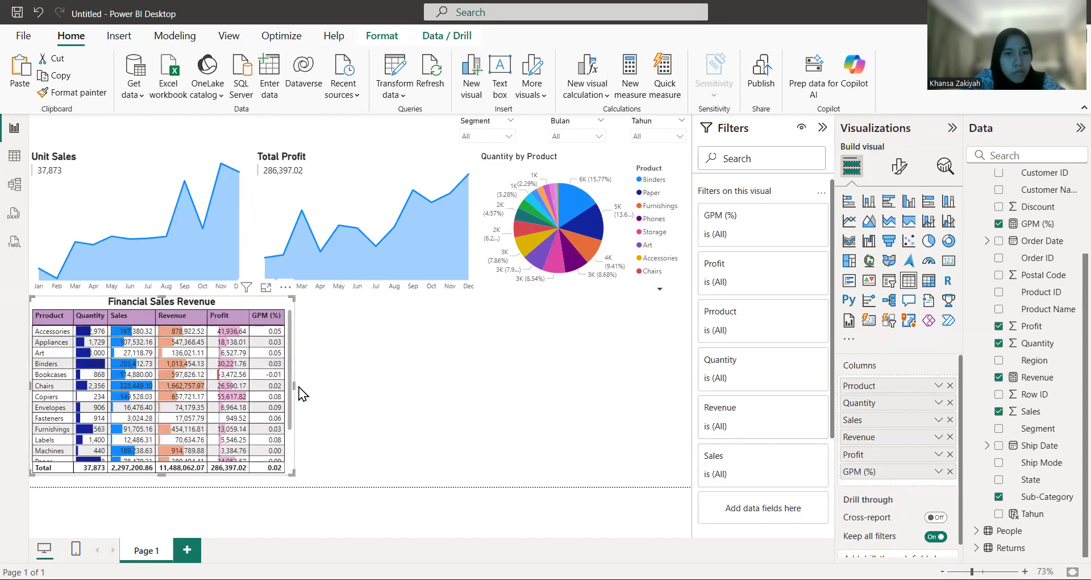
{"action": "mouse_move", "coordinate": [293, 386]}
{"action": "left_mouse_down"}
{"action": "mouse_move", "coordinate": [352, 390]}
{"action": "mouse_move", "coordinate": [295, 389]}
{"action": "left_mouse_up"}
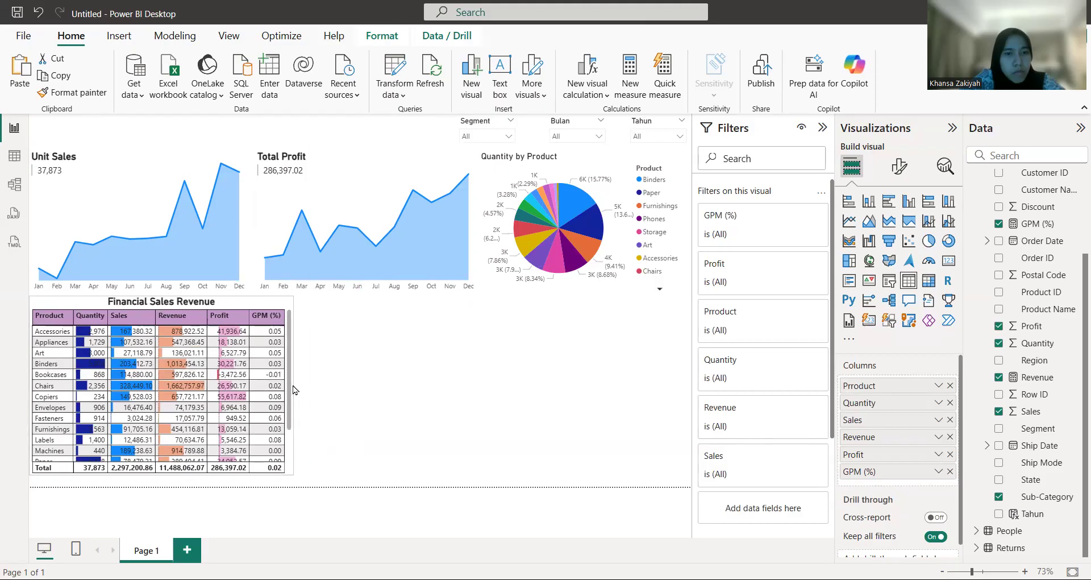
{"action": "left_click", "coordinate": [430, 406]}
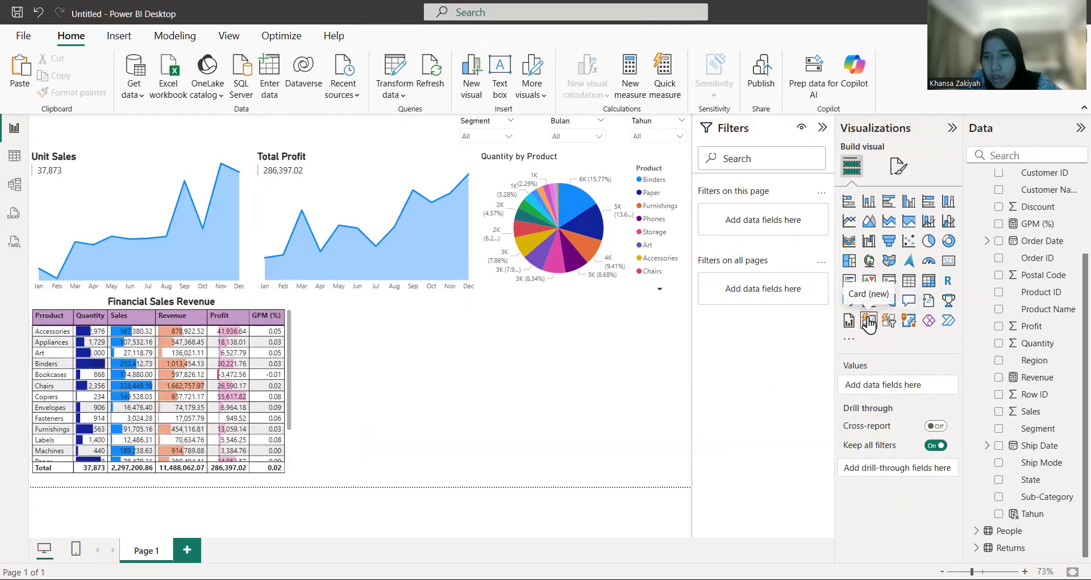
- Add an ArcGIS map beside the Financial Sales Revenue table, continue as guest, and use City as its location
{"action": "left_click", "coordinate": [908, 322]}
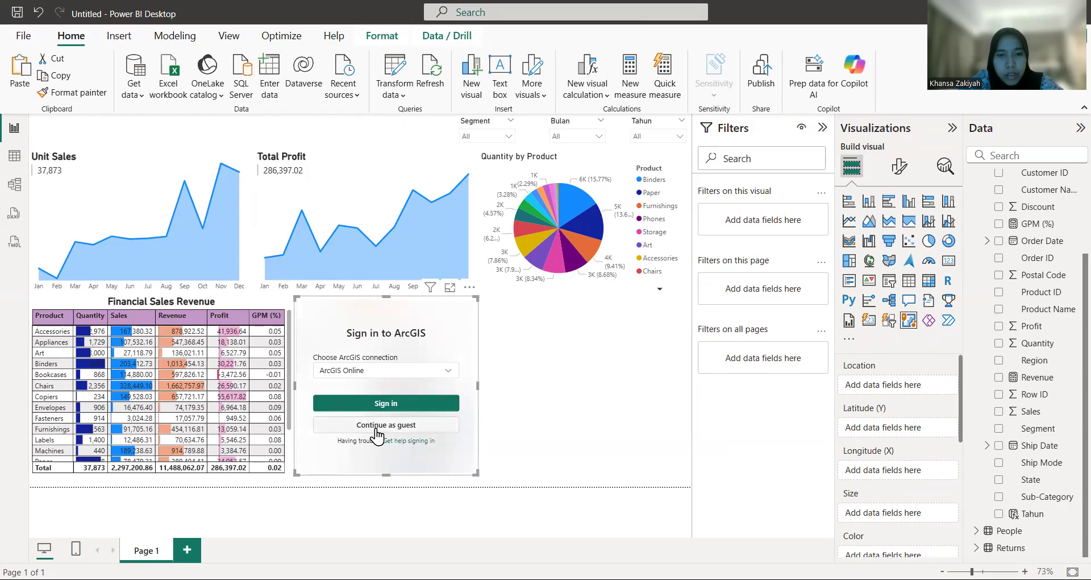
{"action": "left_click", "coordinate": [375, 433]}
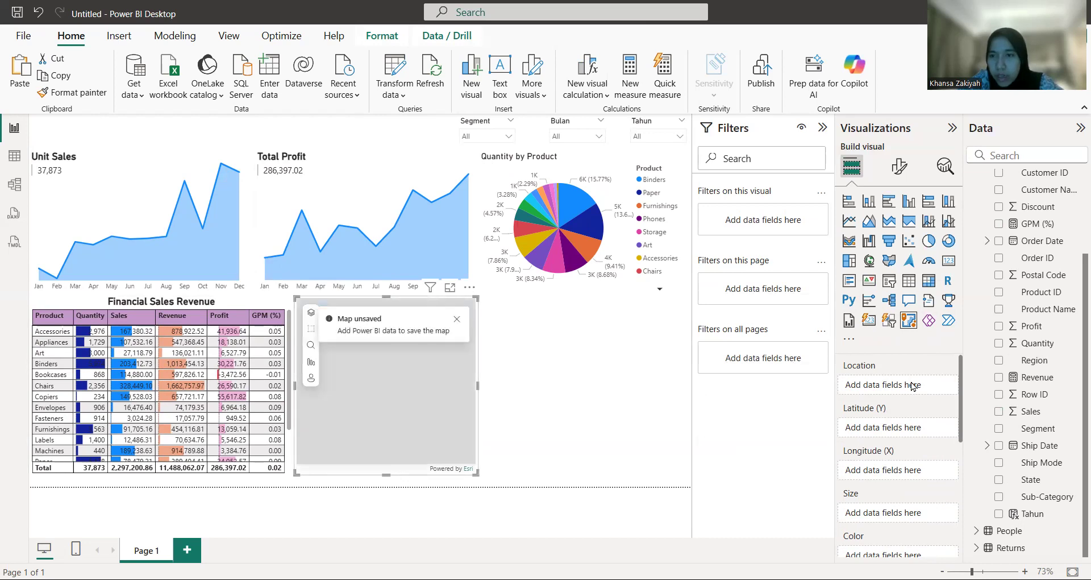
{"action": "scroll", "coordinate": [1030, 250], "scroll_direction": "up", "scroll_amount": 2}
{"action": "left_click_drag", "start_coordinate": [1030, 250], "coordinate": [915, 391]}
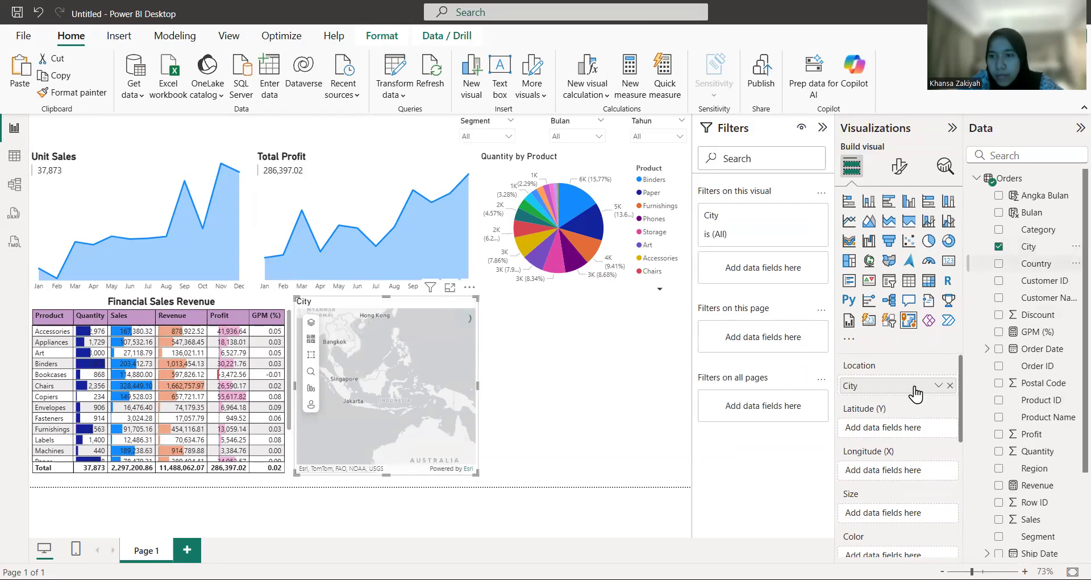
- Size the map's bubbles by Quantity and colour them by Country
{"action": "scroll", "coordinate": [902, 475], "scroll_direction": "down", "scroll_amount": 3}
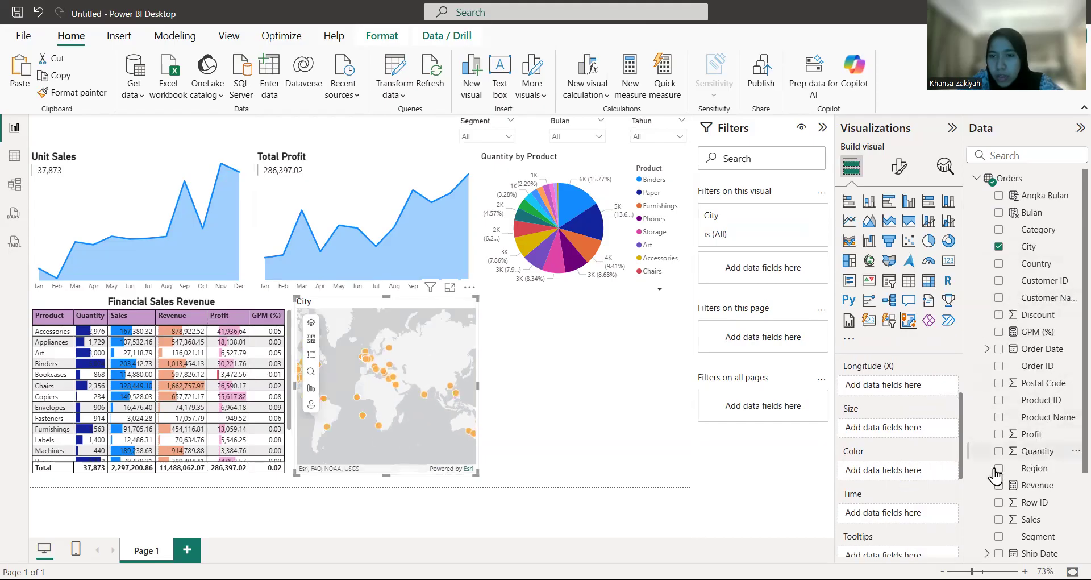
{"action": "left_click_drag", "start_coordinate": [910, 435], "coordinate": [911, 436]}
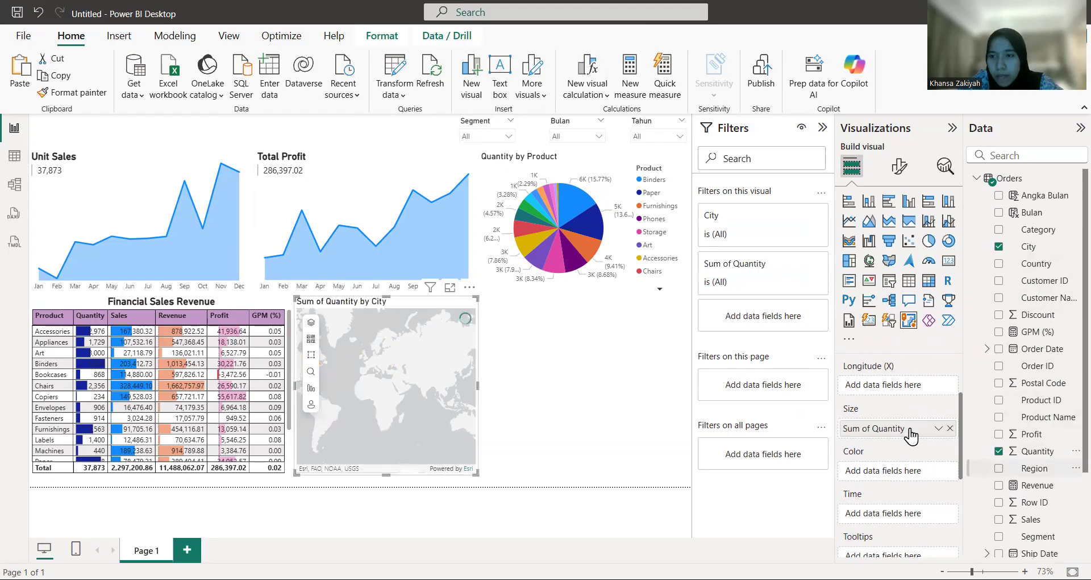
{"action": "scroll", "coordinate": [911, 435], "scroll_direction": "down", "scroll_amount": 2}
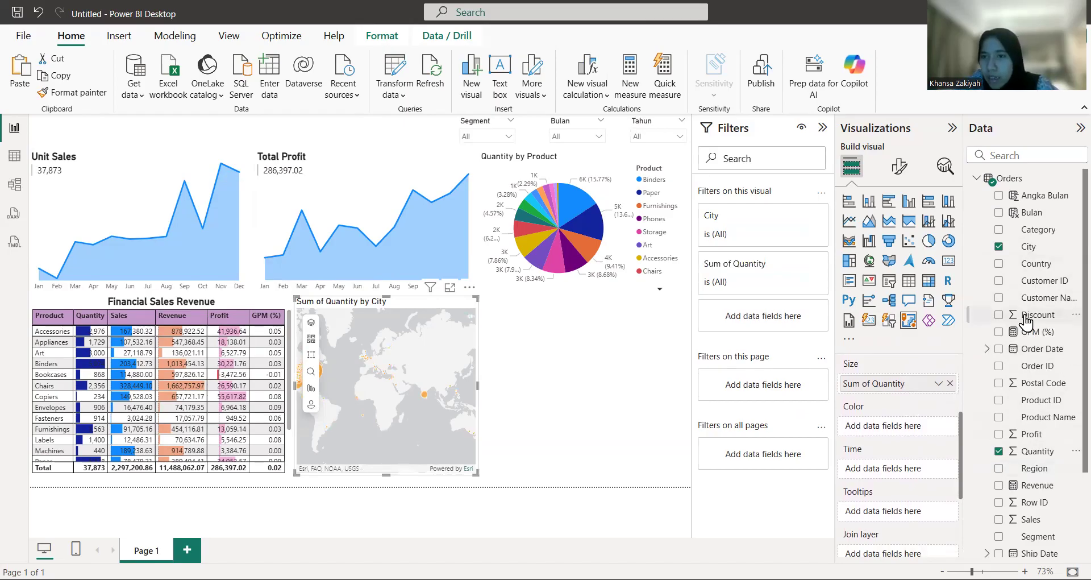
{"action": "left_click_drag", "start_coordinate": [1025, 272], "coordinate": [886, 436]}
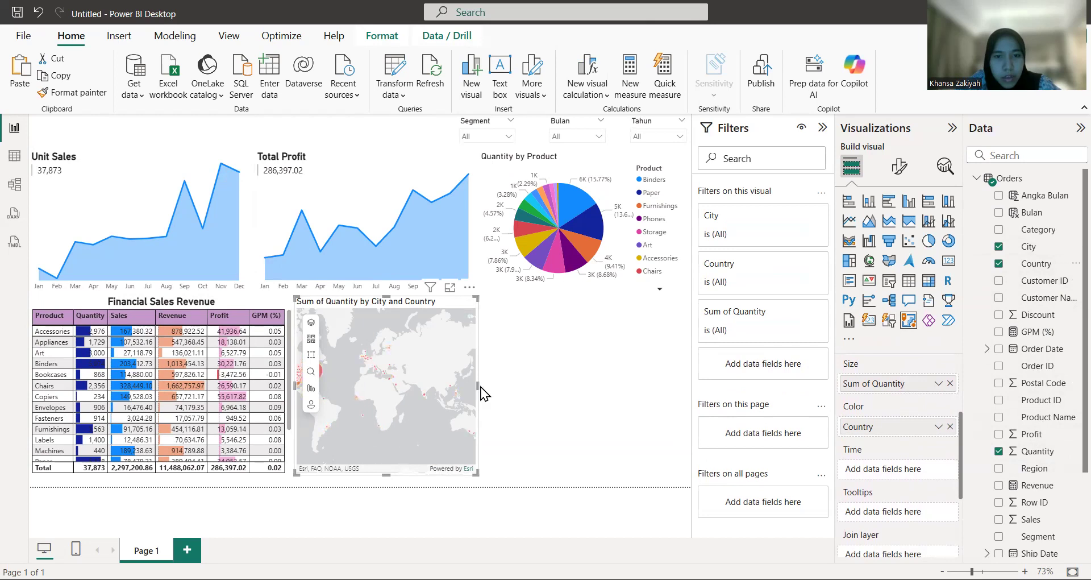
- Widen the map to the page edge and zoom its view in on the United States
{"action": "left_click_drag", "start_coordinate": [477, 385], "coordinate": [686, 375]}
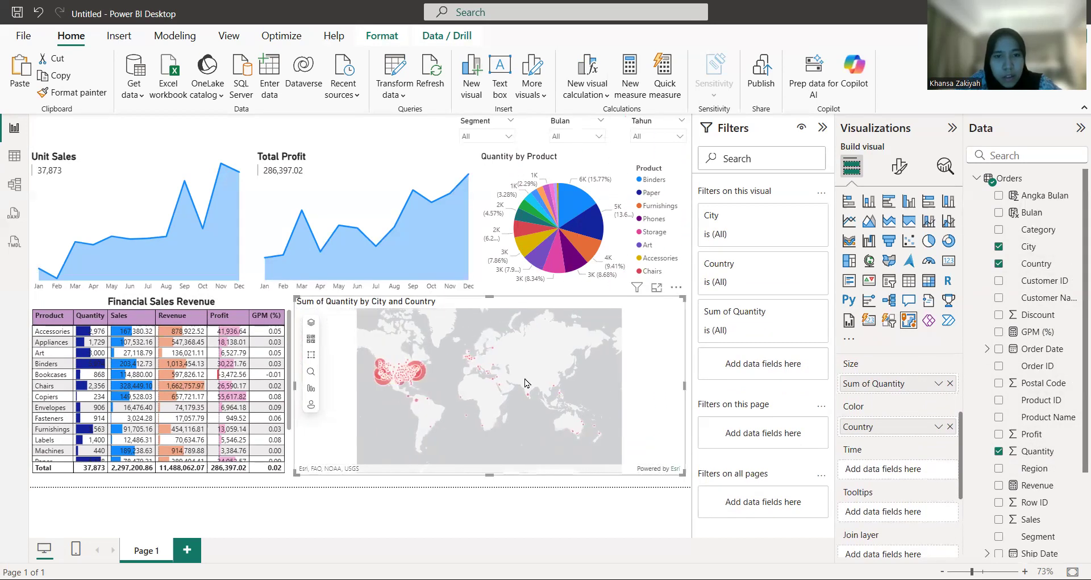
{"action": "scroll", "coordinate": [526, 383], "scroll_direction": "up", "scroll_amount": 1}
{"action": "left_click_drag", "start_coordinate": [384, 370], "coordinate": [488, 410]}
{"action": "scroll", "coordinate": [489, 411], "scroll_direction": "up", "scroll_amount": 1}
{"action": "left_click_drag", "start_coordinate": [402, 377], "coordinate": [621, 337]}
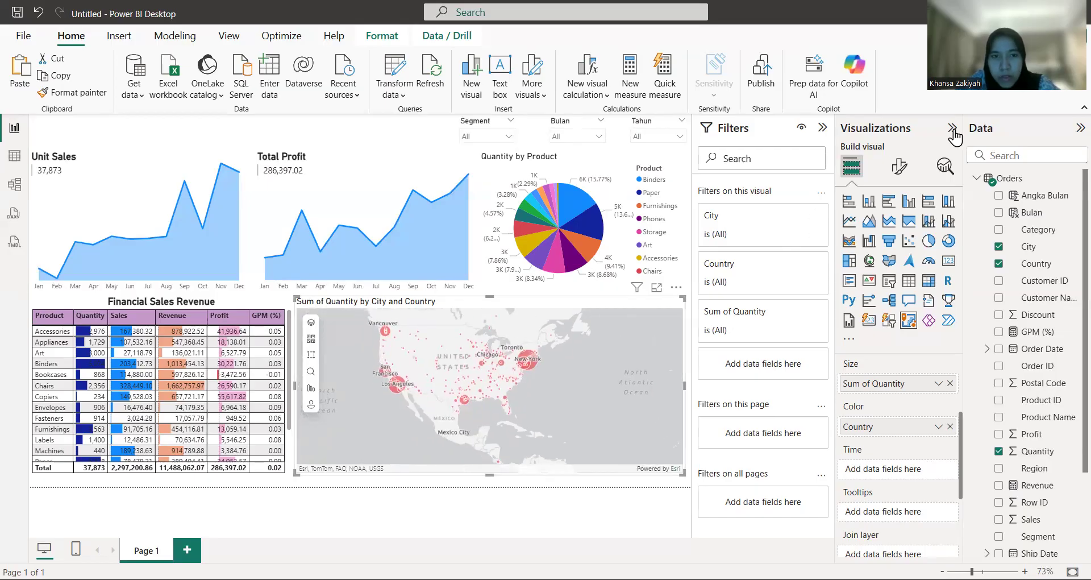
- Change the map's title text to "Sales by Area"
{"action": "left_click", "coordinate": [899, 166]}
{"action": "left_click", "coordinate": [897, 229]}
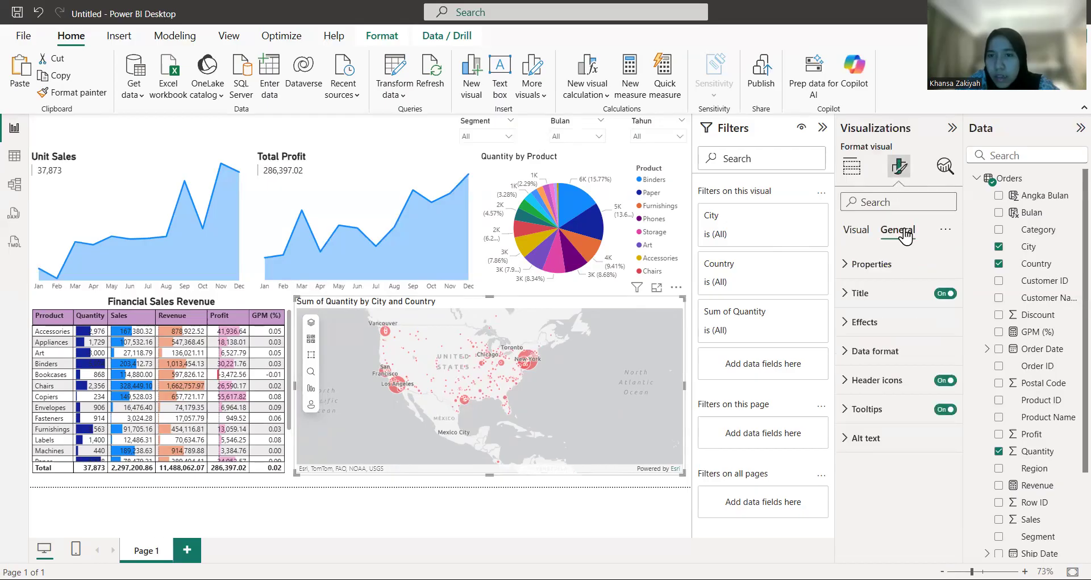
{"action": "left_click", "coordinate": [858, 293]}
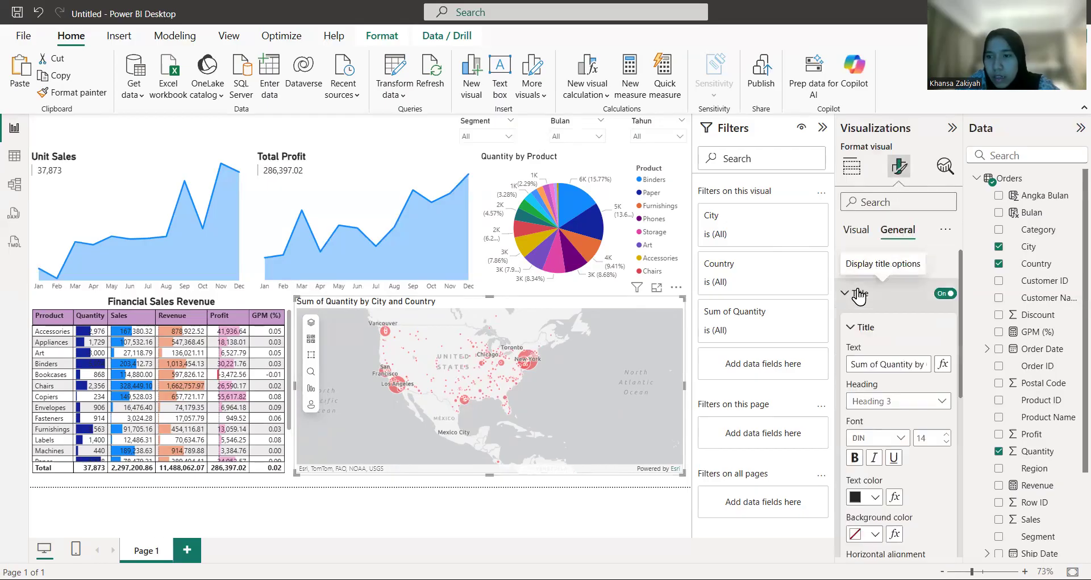
{"action": "left_click", "coordinate": [867, 364]}
{"action": "key", "text": "ctrl+a"}
{"action": "type", "text": "Sa"}
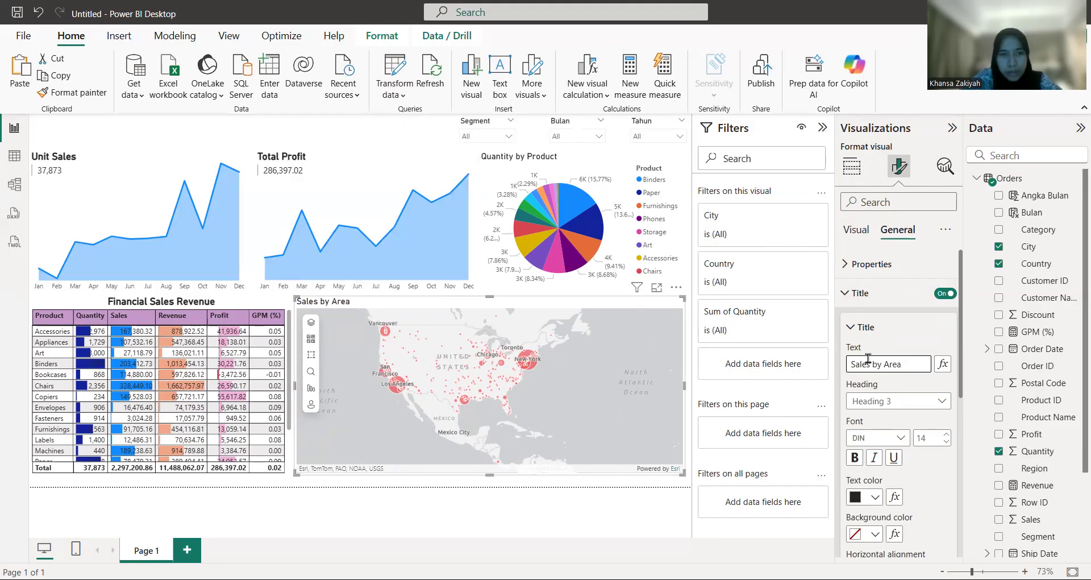
- Make the map's title bold and set its font size to 17
{"action": "left_click", "coordinate": [856, 457]}
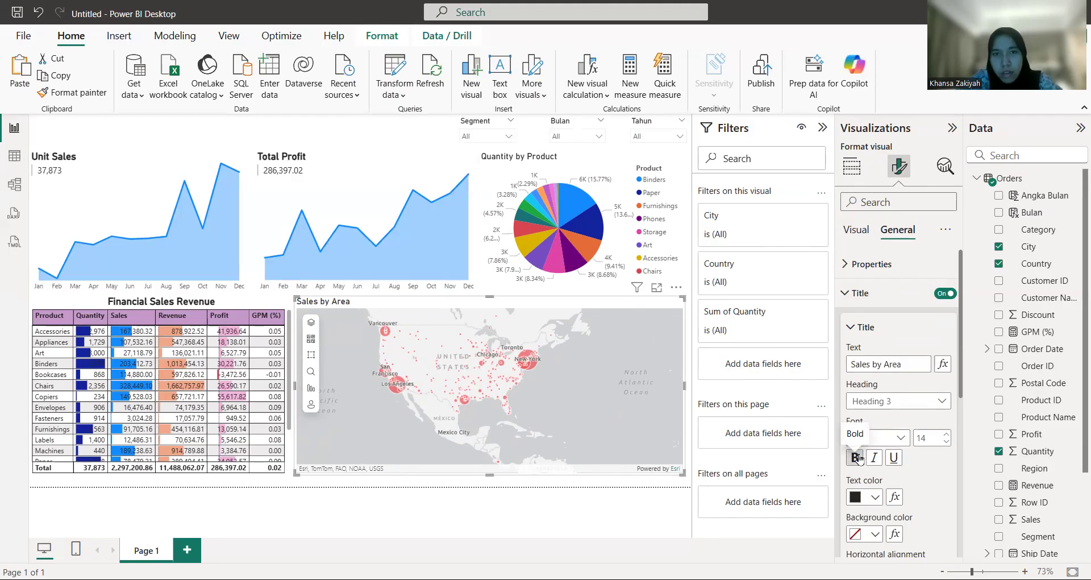
{"action": "left_click", "coordinate": [948, 435]}
{"action": "left_click", "coordinate": [948, 435]}
{"action": "left_click", "coordinate": [947, 435]}
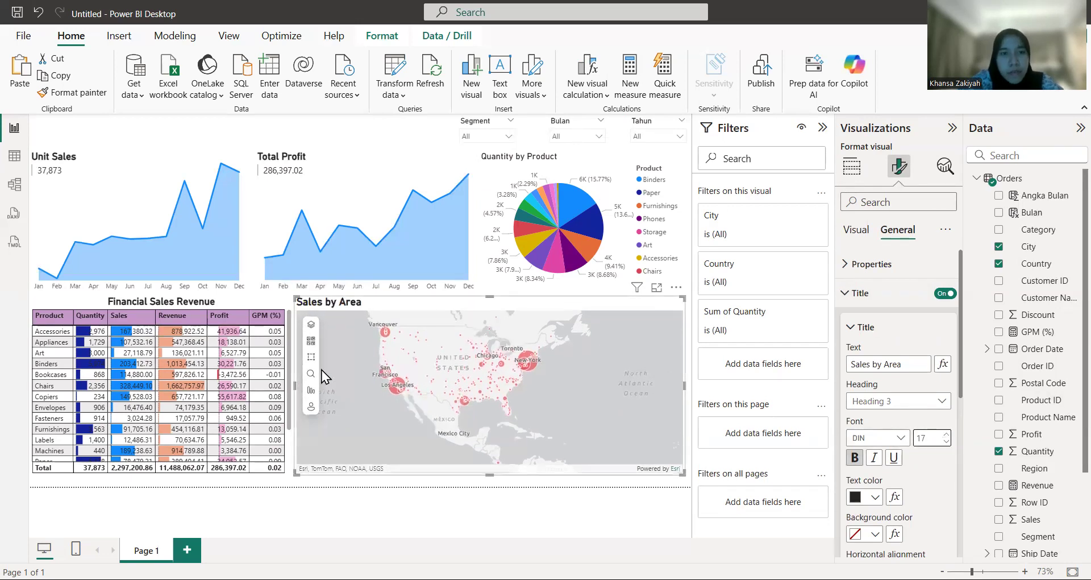
{"action": "left_click", "coordinate": [354, 492]}
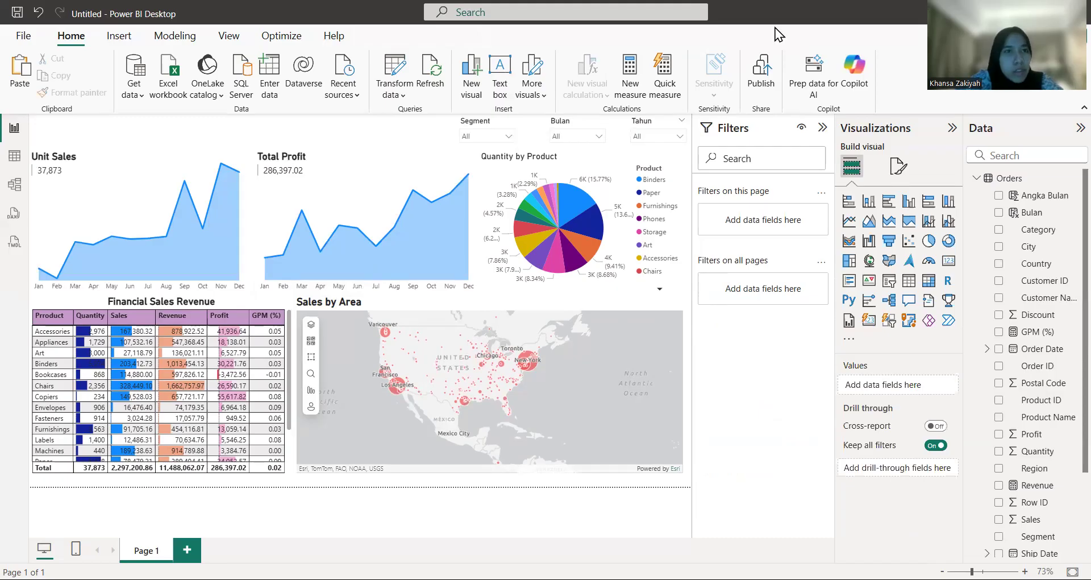
- Insert a text box reading "DASHBOARD SALES PERFORMANCE"
{"action": "left_click", "coordinate": [118, 35]}
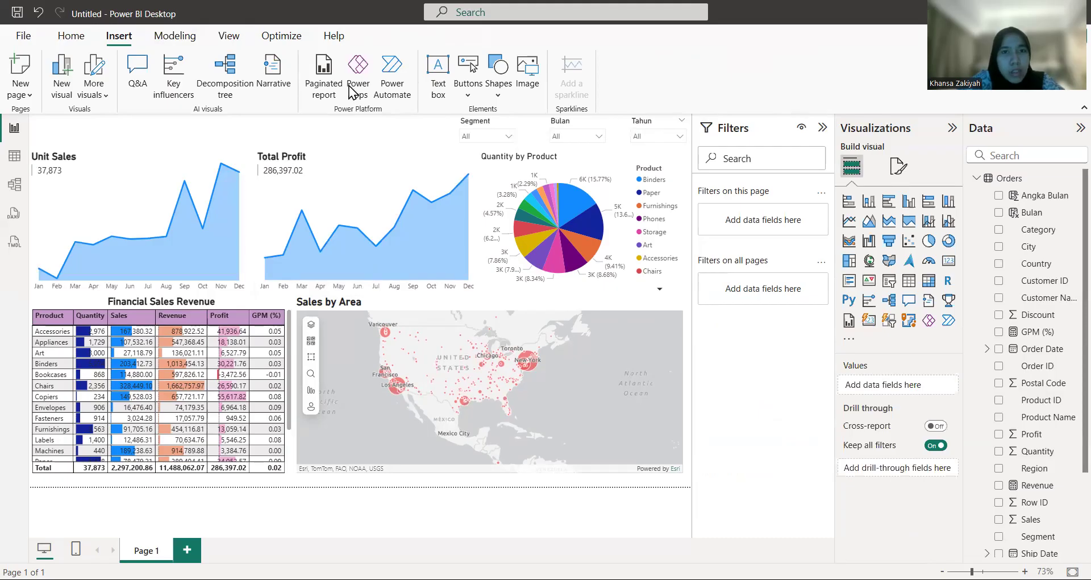
{"action": "left_click", "coordinate": [439, 69]}
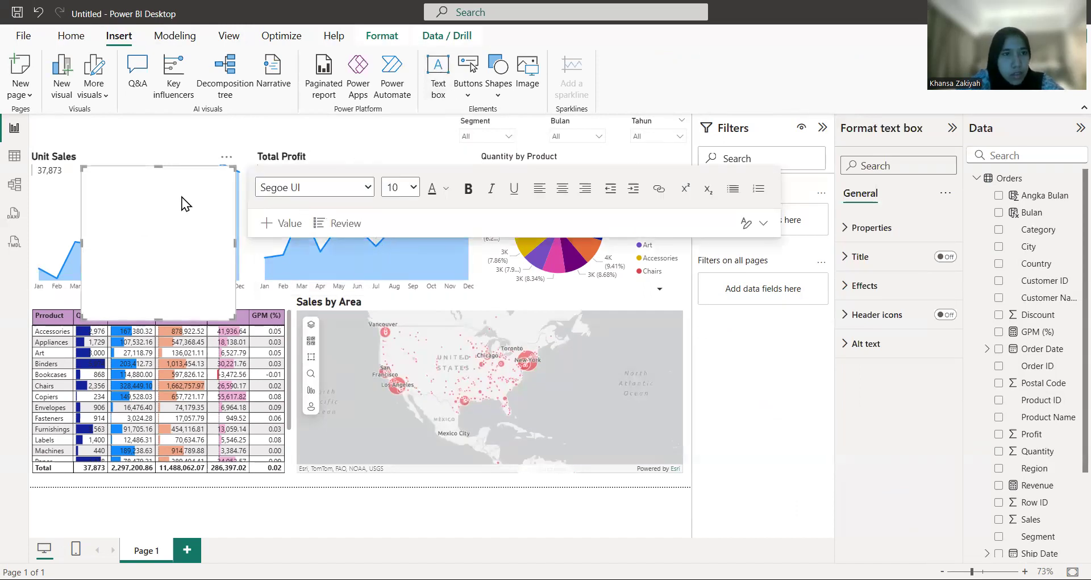
{"action": "left_click", "coordinate": [150, 196]}
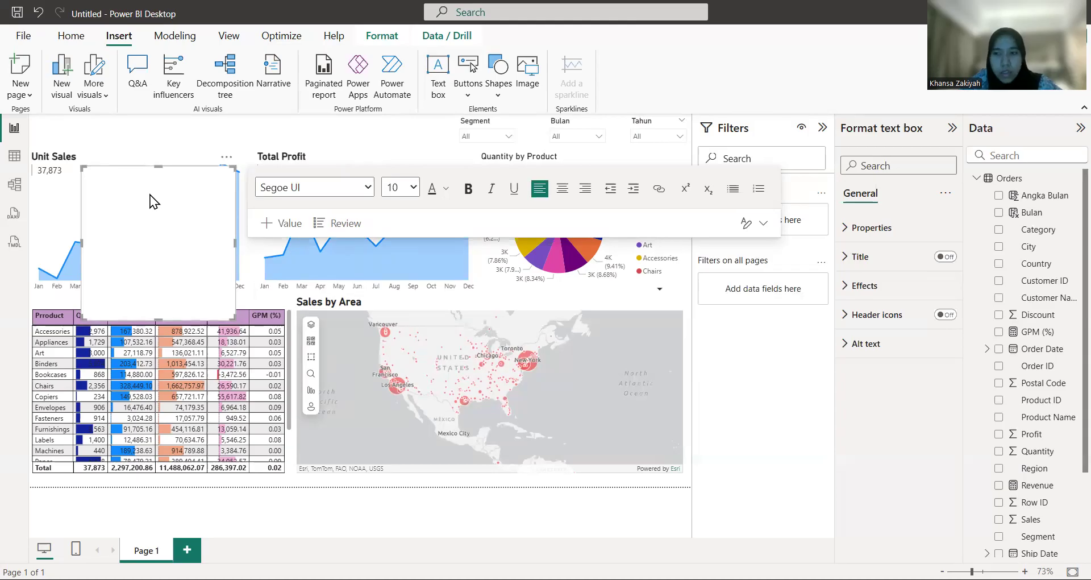
{"action": "type", "text": "DA"}
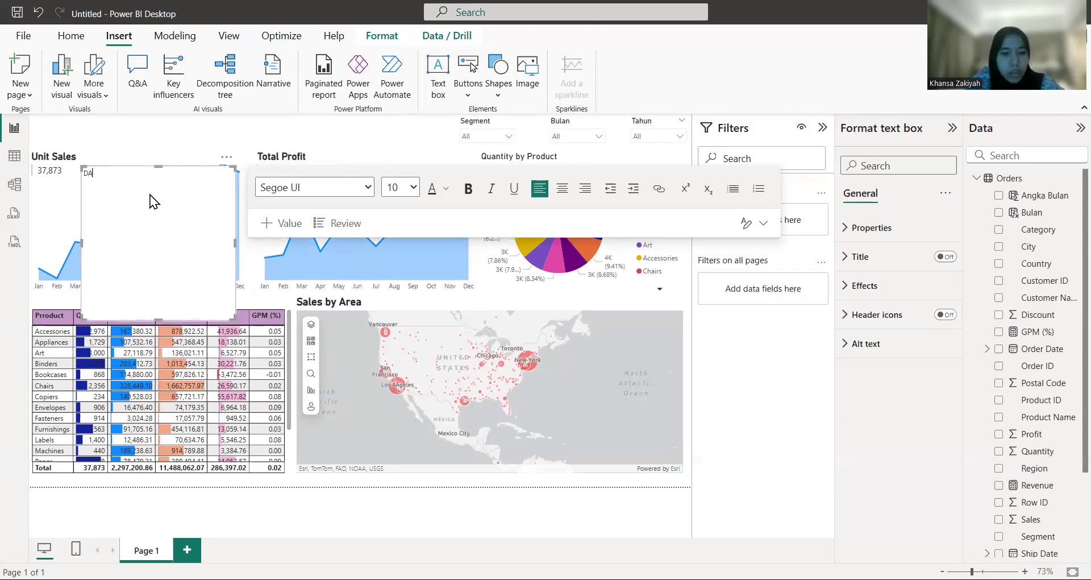
{"action": "type", "text": "SHBOARD"}
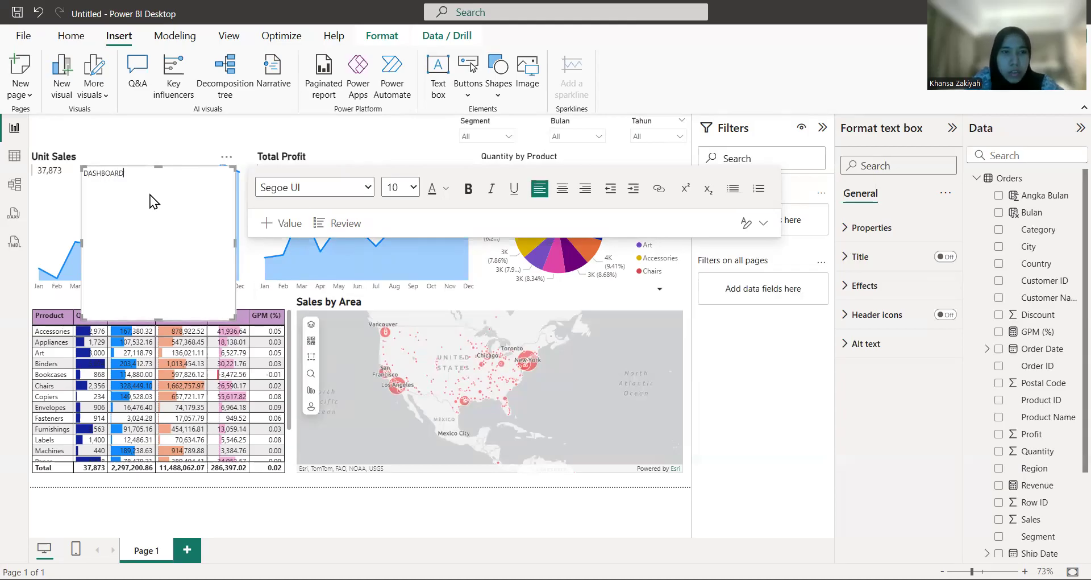
{"action": "type", "text": " SALES PE"}
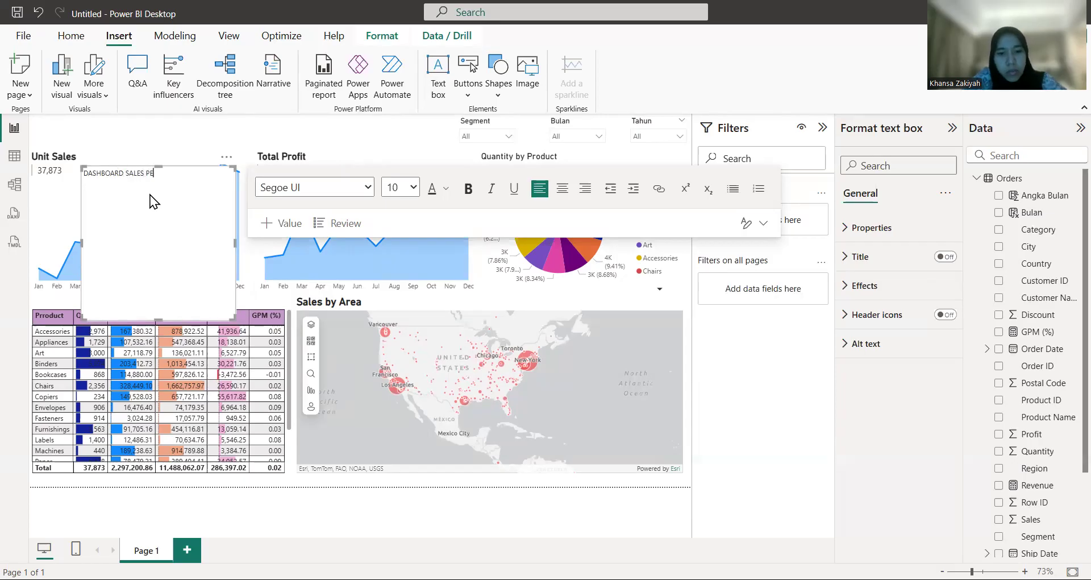
{"action": "type", "text": "RFORMANCE"}
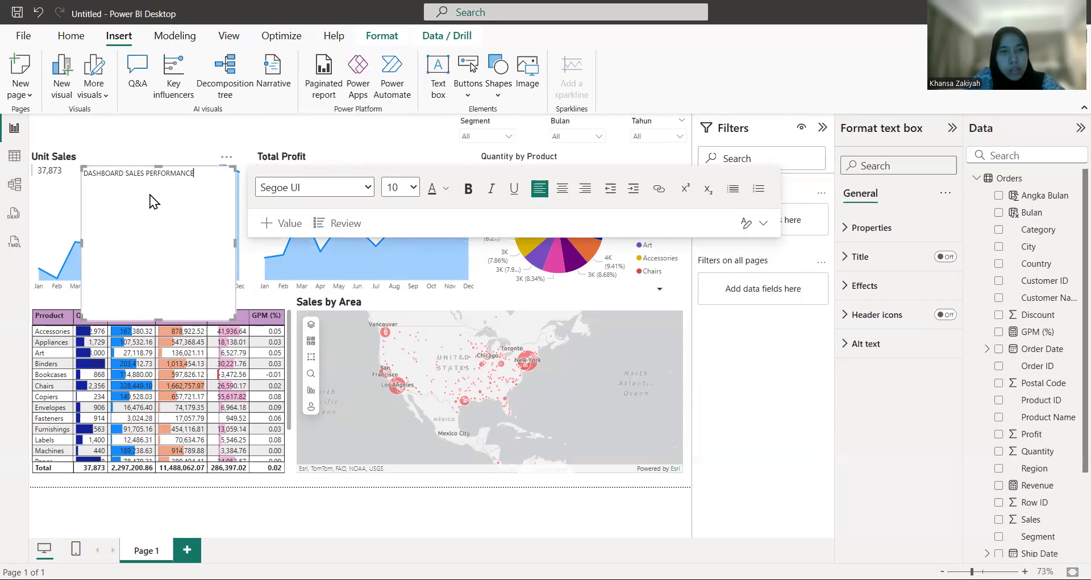
- Format the whole dashboard heading as bold, gold text at size 32
{"action": "key", "text": "ctrl+a"}
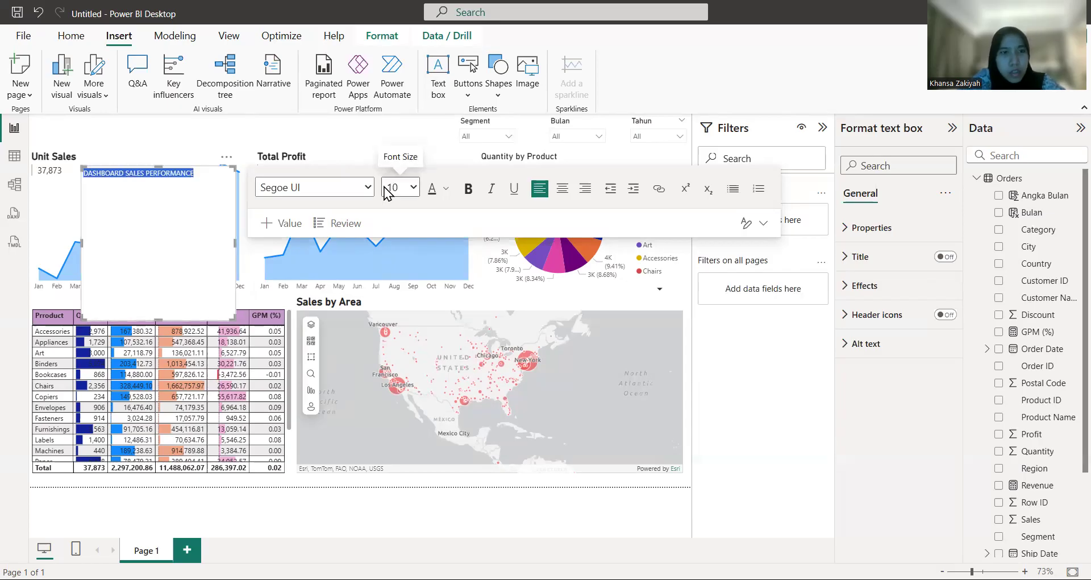
{"action": "left_click", "coordinate": [465, 194]}
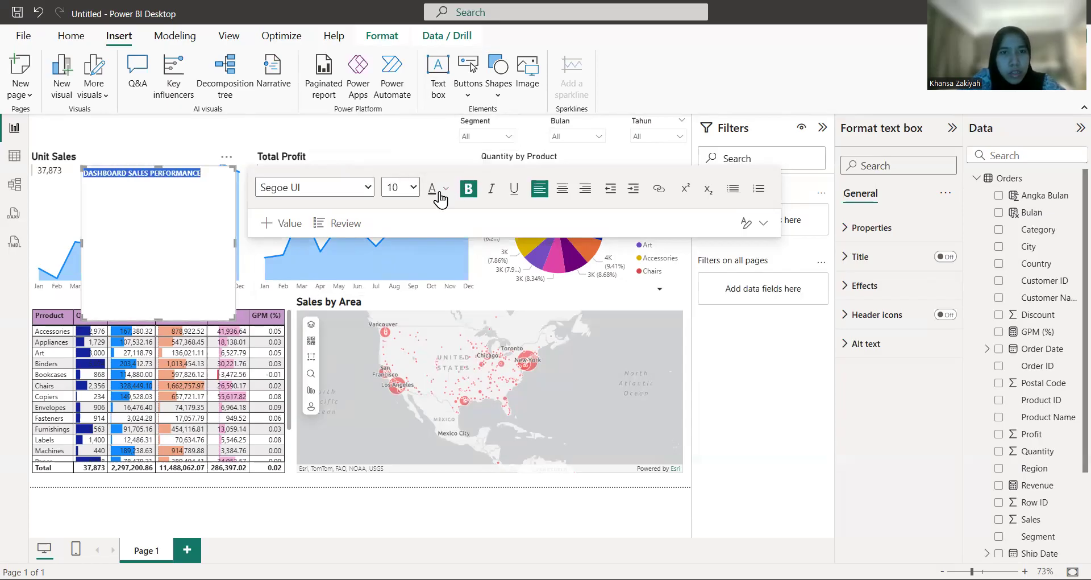
{"action": "left_click", "coordinate": [446, 190]}
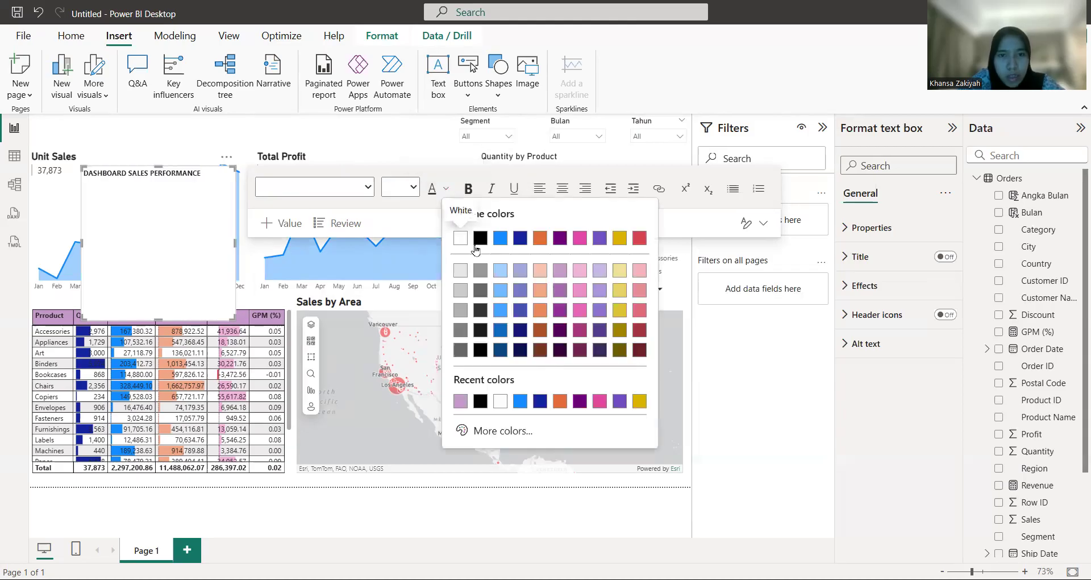
{"action": "left_click", "coordinate": [626, 239]}
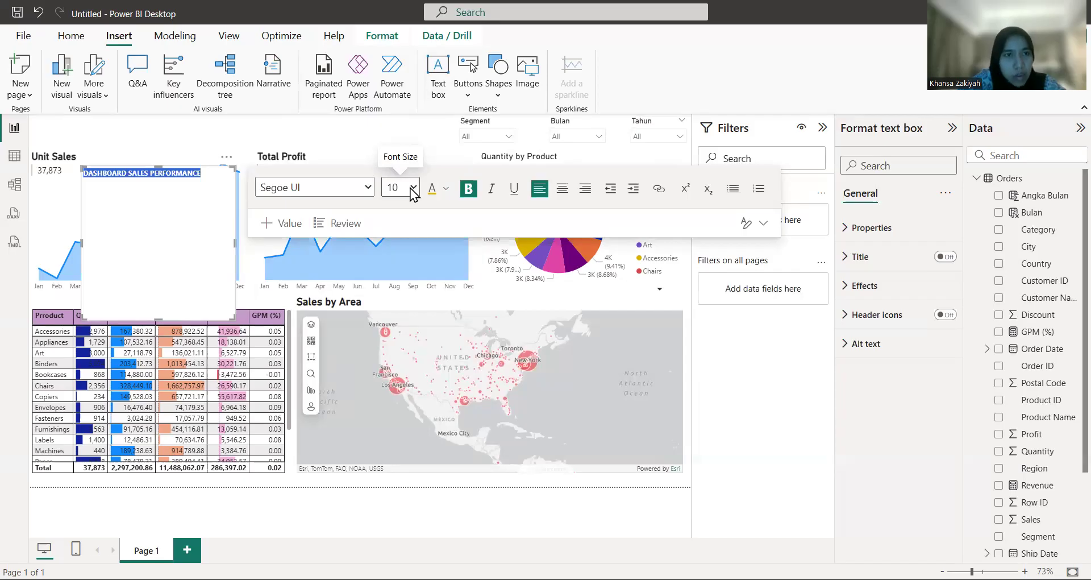
{"action": "left_click", "coordinate": [413, 195]}
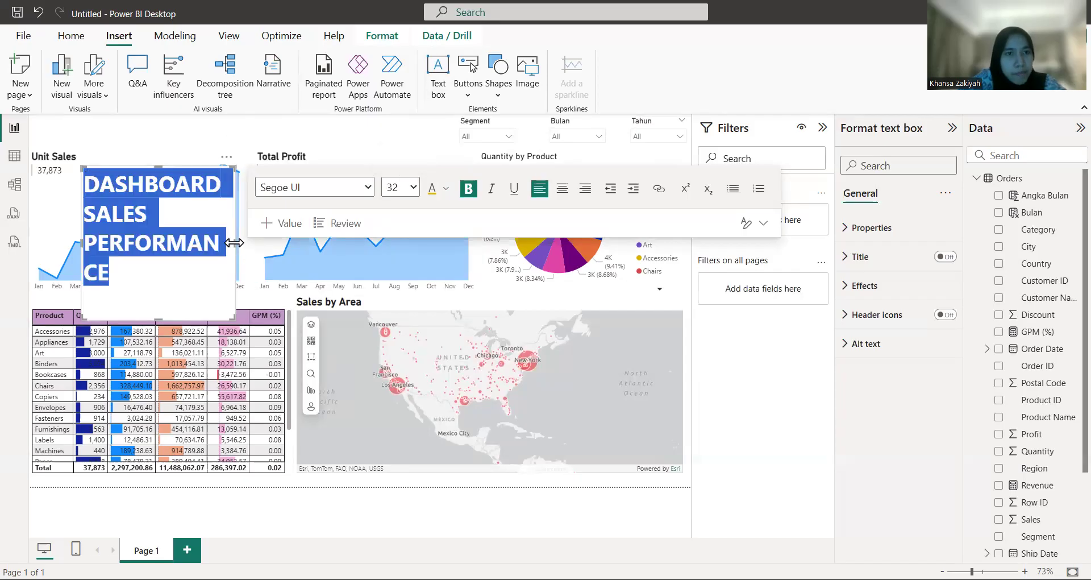
- Widen the heading text box to fit the text on one line and reduce its height to that line
{"action": "left_click_drag", "start_coordinate": [234, 243], "coordinate": [466, 241]}
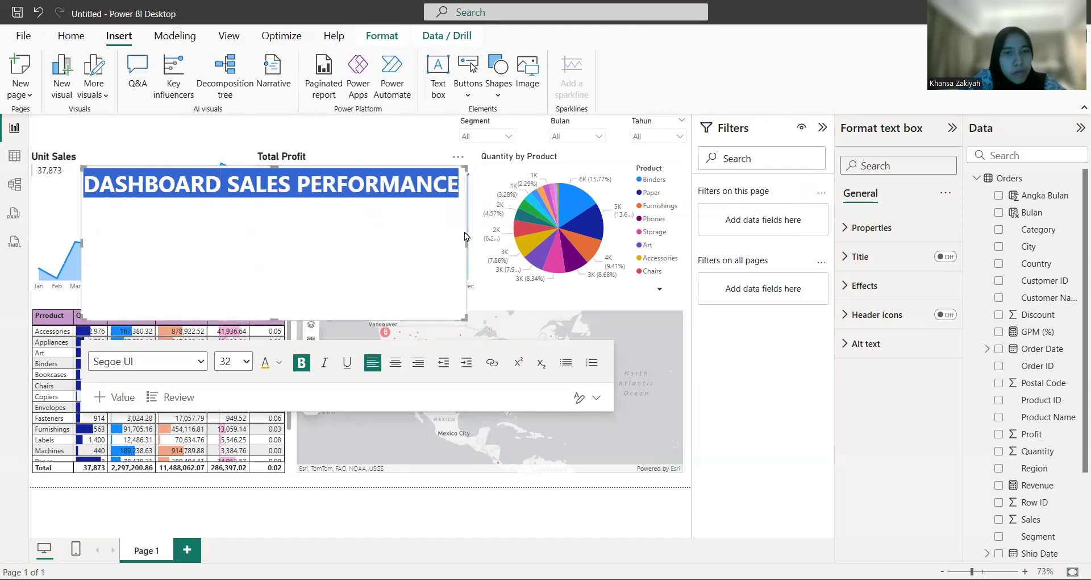
{"action": "left_click_drag", "start_coordinate": [275, 317], "coordinate": [284, 200]}
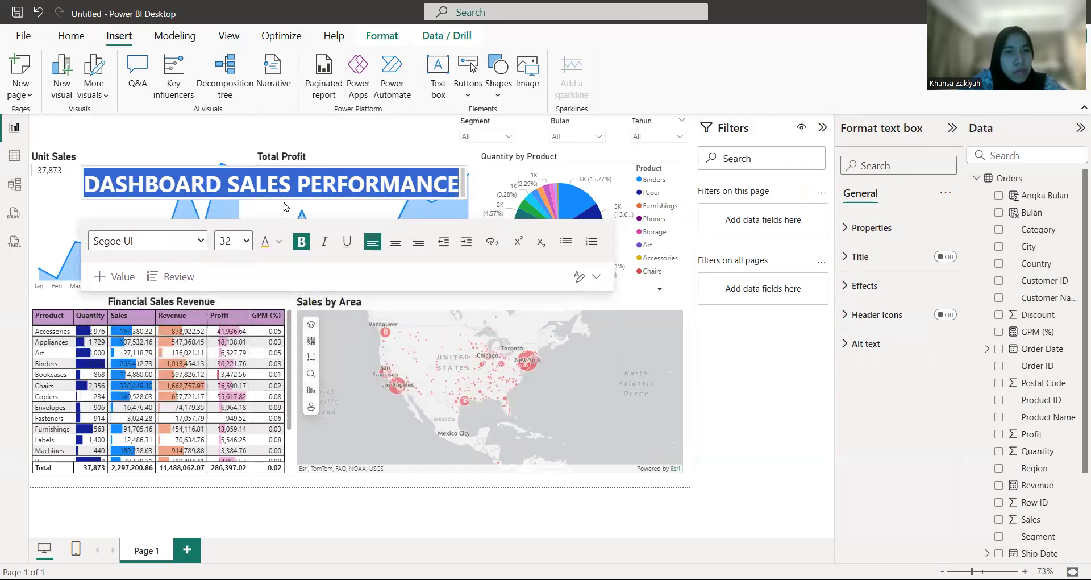
{"action": "left_click", "coordinate": [368, 128]}
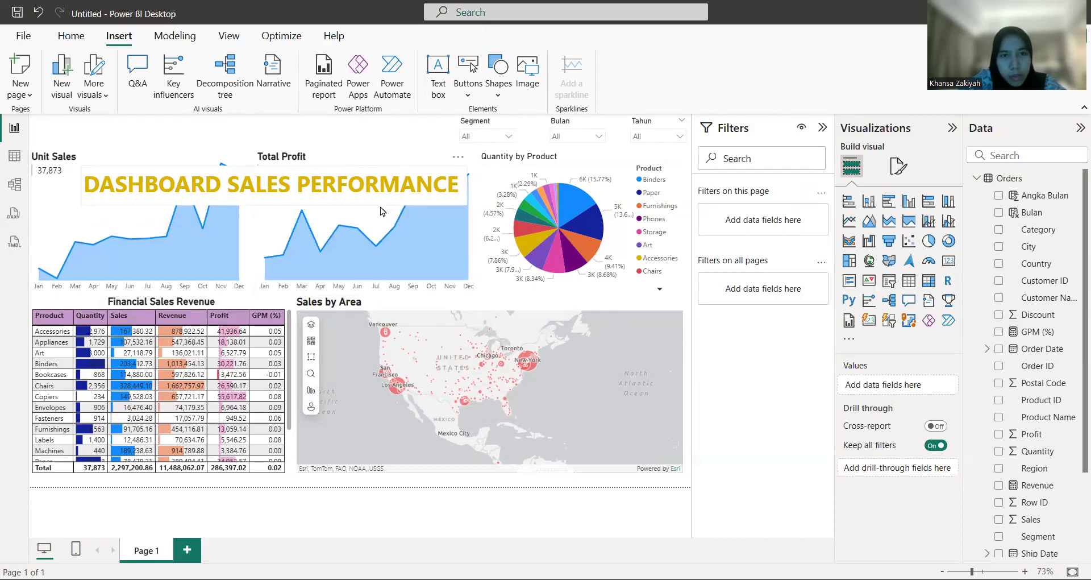
- Move the heading text box to the page's top-left corner, above the area charts
{"action": "left_click_drag", "start_coordinate": [379, 194], "coordinate": [348, 180]}
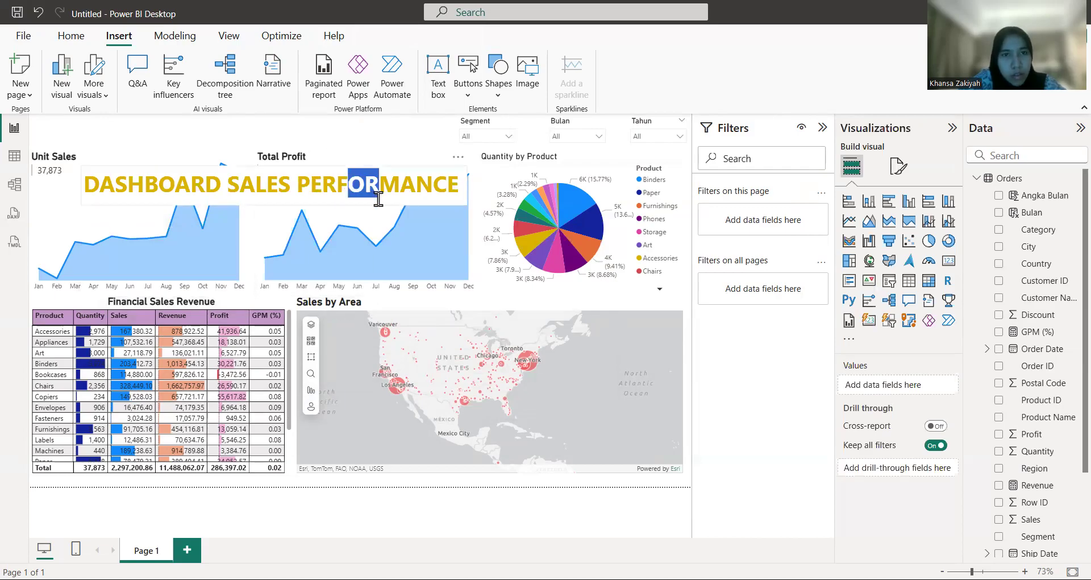
{"action": "left_click", "coordinate": [396, 204]}
{"action": "left_click_drag", "start_coordinate": [396, 208], "coordinate": [326, 151]}
{"action": "left_click", "coordinate": [327, 152]}
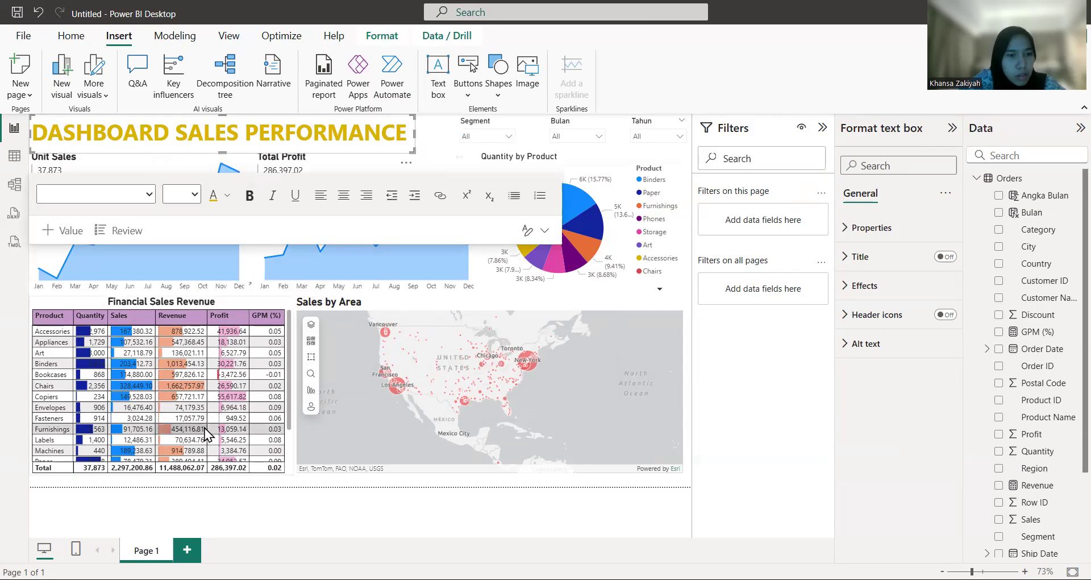
- Set the font size of the entire dashboard heading to 24
{"action": "left_click", "coordinate": [173, 414]}
{"action": "key", "text": "ctrl+a"}
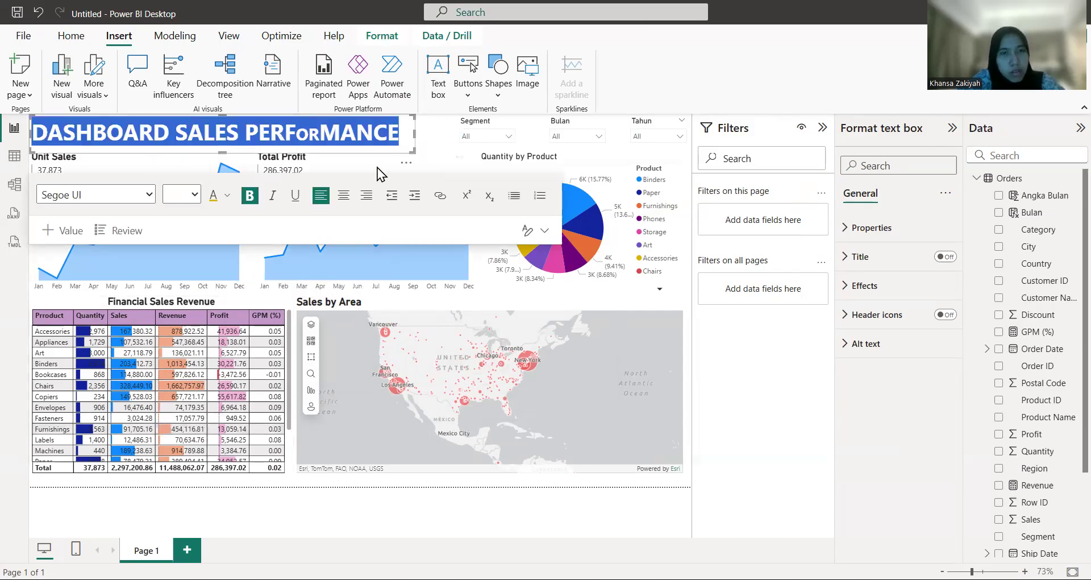
{"action": "left_click", "coordinate": [194, 199]}
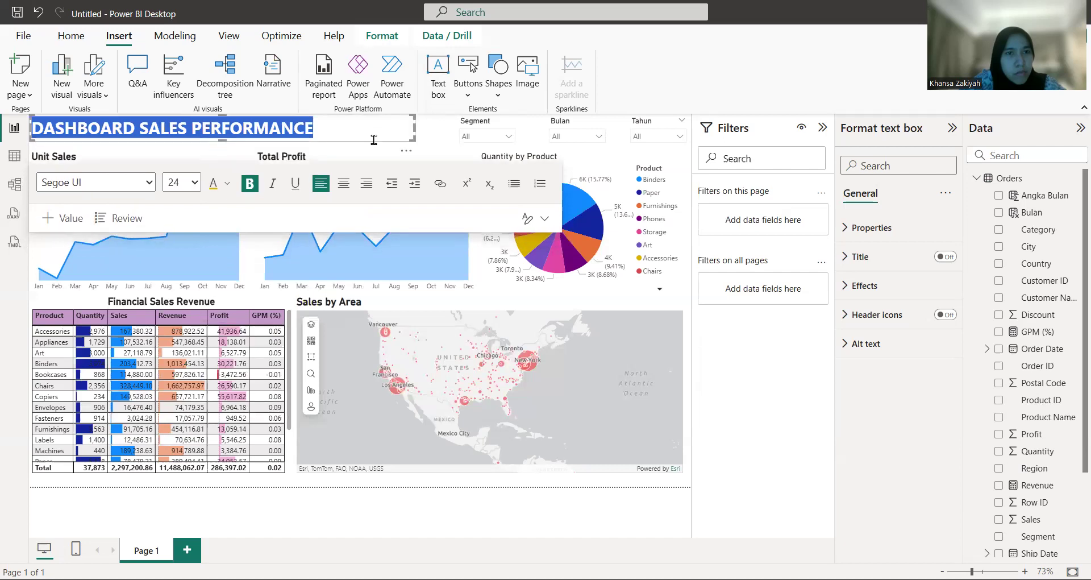
{"action": "left_click", "coordinate": [484, 531]}
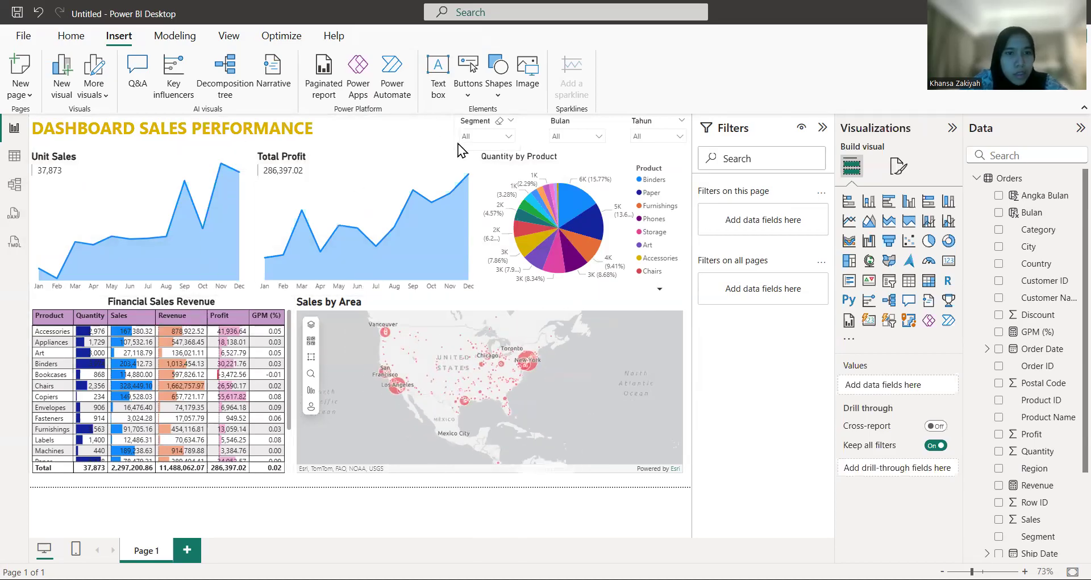
- Test the Segment slicer by filtering the dashboard to Consumer, and clear the Segment selection
{"action": "left_click", "coordinate": [507, 135]}
{"action": "left_click", "coordinate": [468, 165]}
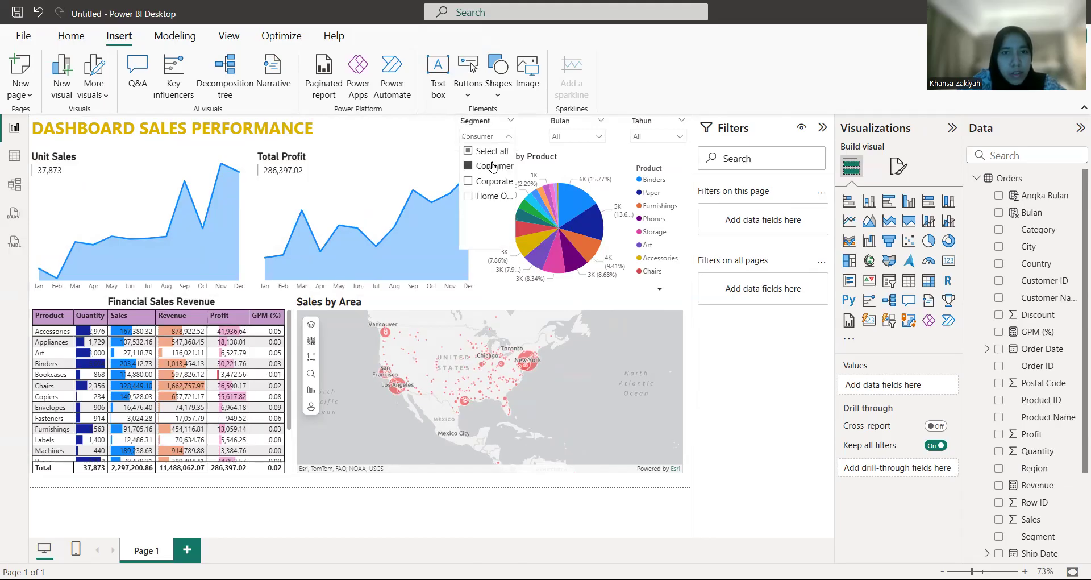
{"action": "left_click", "coordinate": [573, 137]}
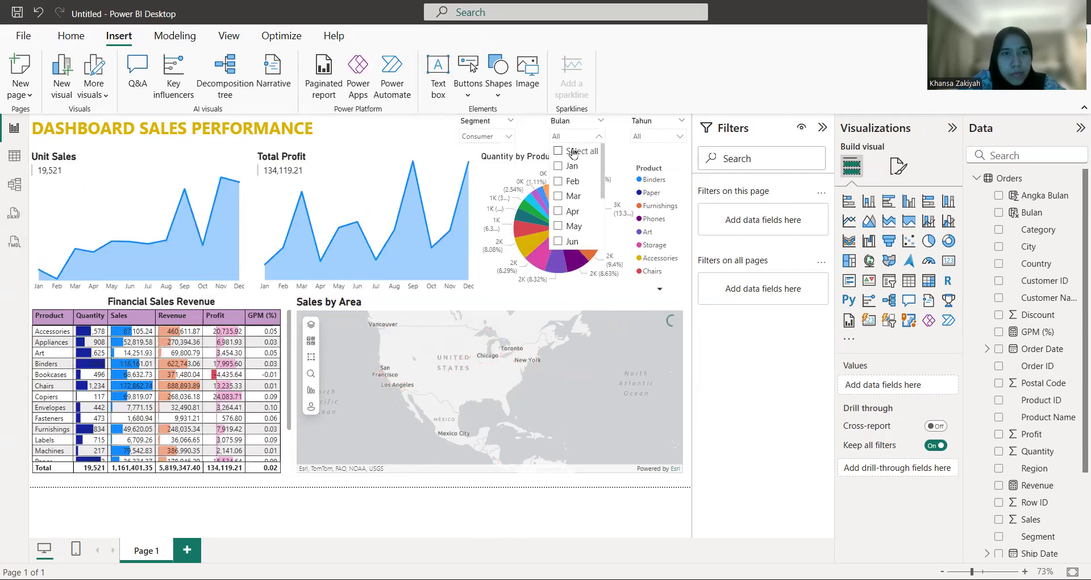
{"action": "left_click", "coordinate": [505, 136]}
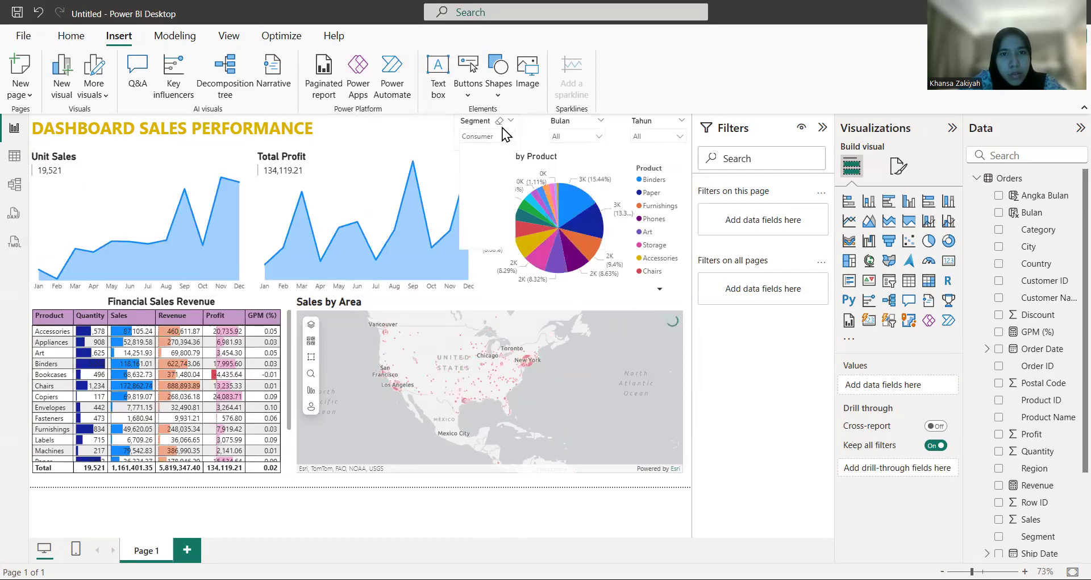
{"action": "left_click", "coordinate": [501, 124]}
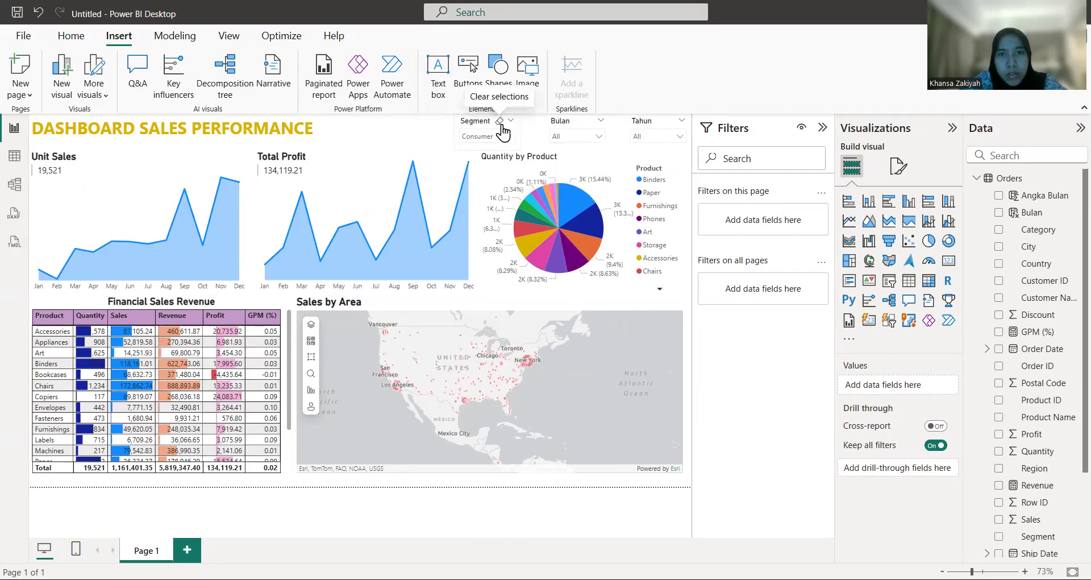
{"action": "left_click", "coordinate": [500, 122]}
- Test the Bulan slicer by filtering the dashboard to Feb and Mar in turn, and reset it to all months
{"action": "left_click", "coordinate": [573, 135]}
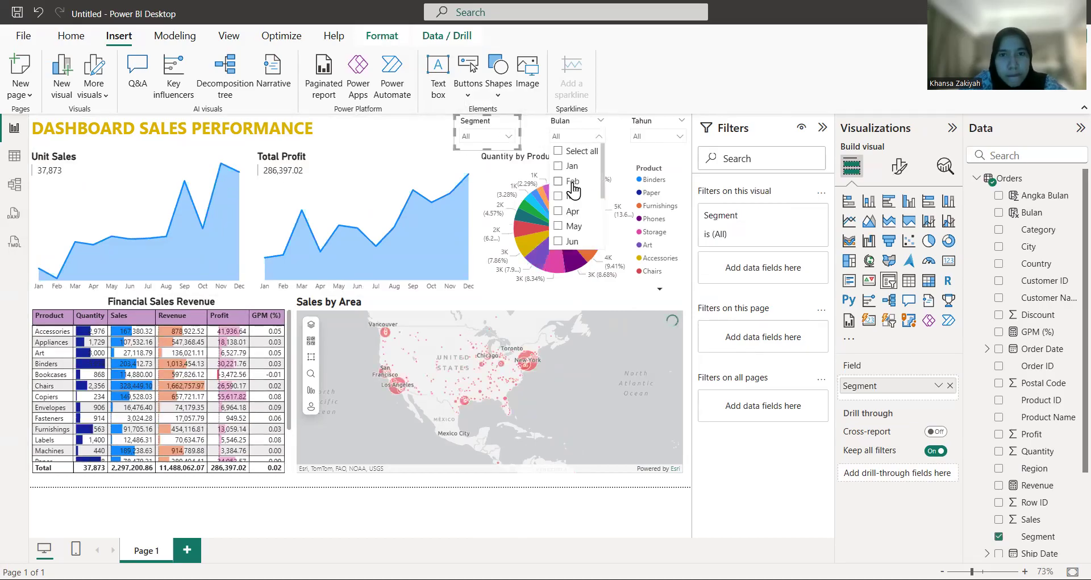
{"action": "left_click", "coordinate": [573, 183]}
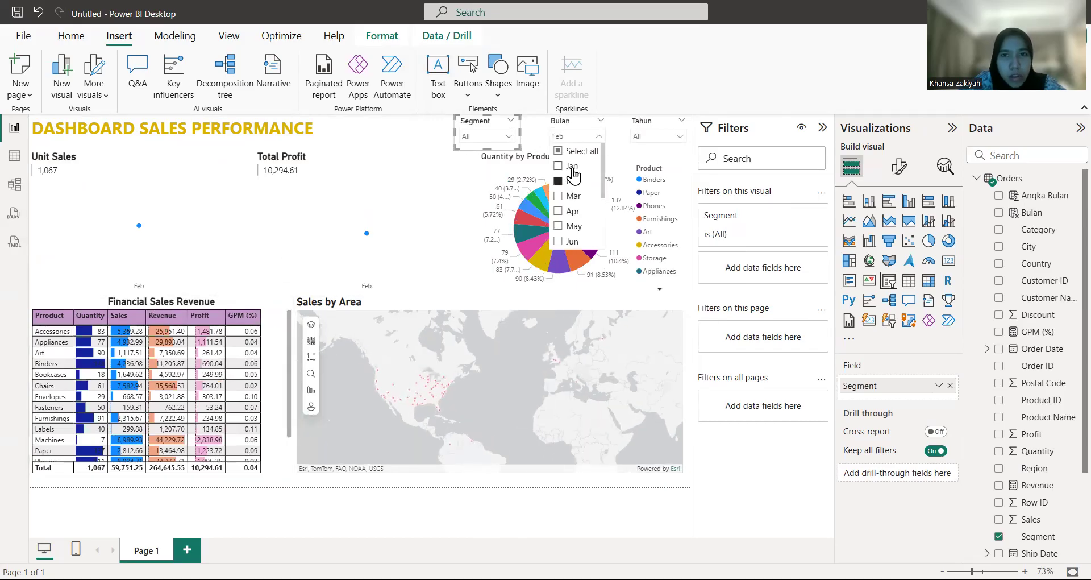
{"action": "left_click", "coordinate": [575, 196]}
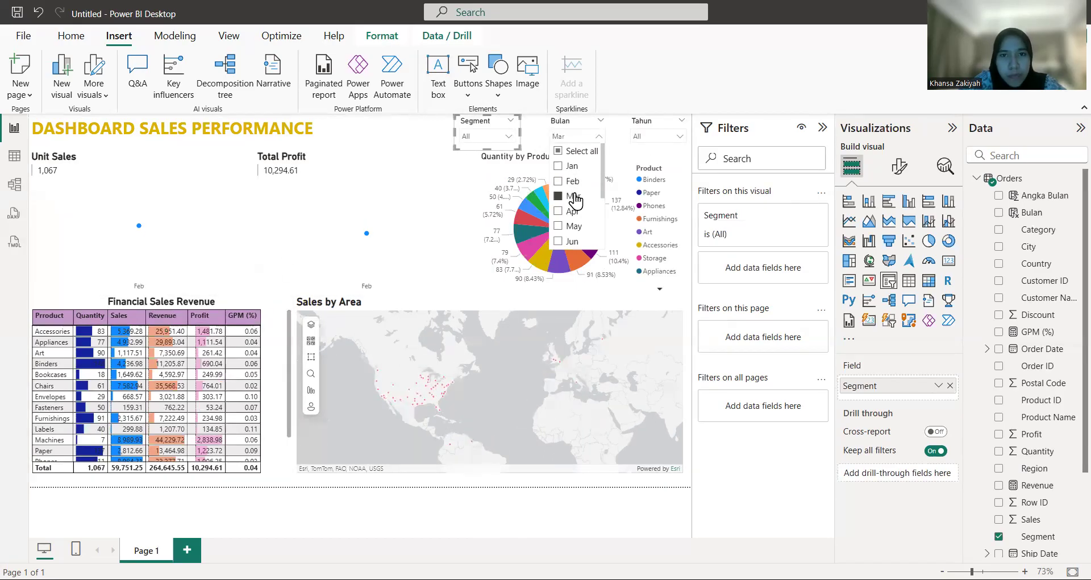
{"action": "left_click", "coordinate": [569, 162]}
- Test the Tahun slicer with 2015, 2016 and 2017 in turn, reset it to all years and close its list
{"action": "left_click", "coordinate": [654, 136]}
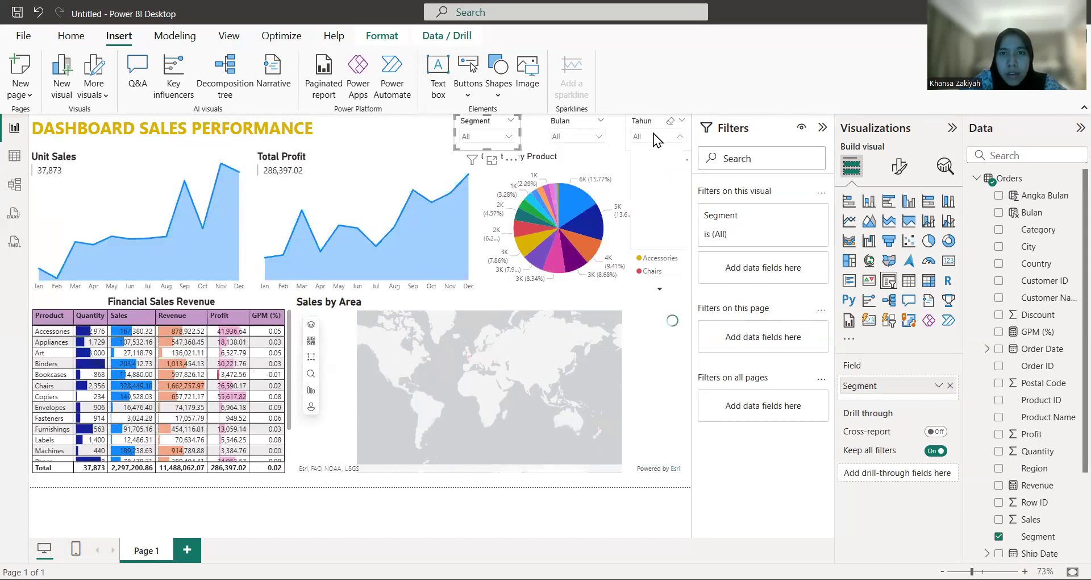
{"action": "left_click", "coordinate": [655, 182]}
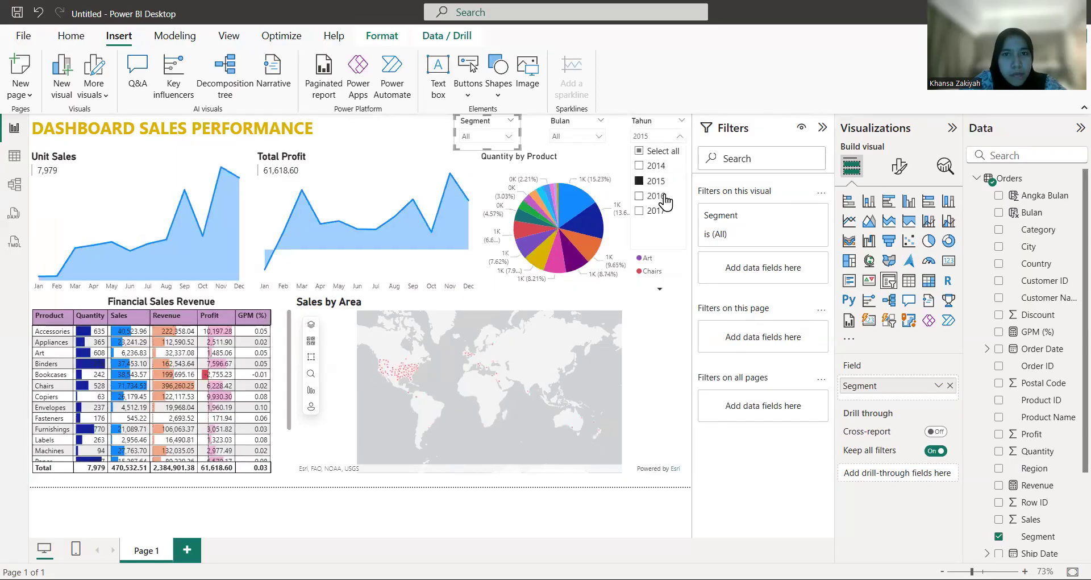
{"action": "left_click", "coordinate": [664, 197]}
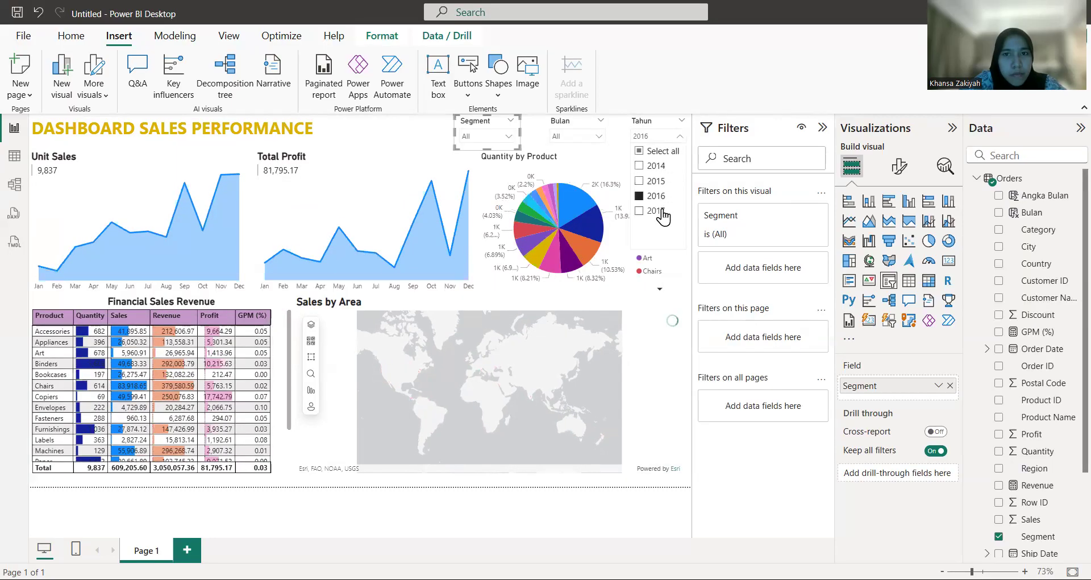
{"action": "left_click", "coordinate": [663, 213]}
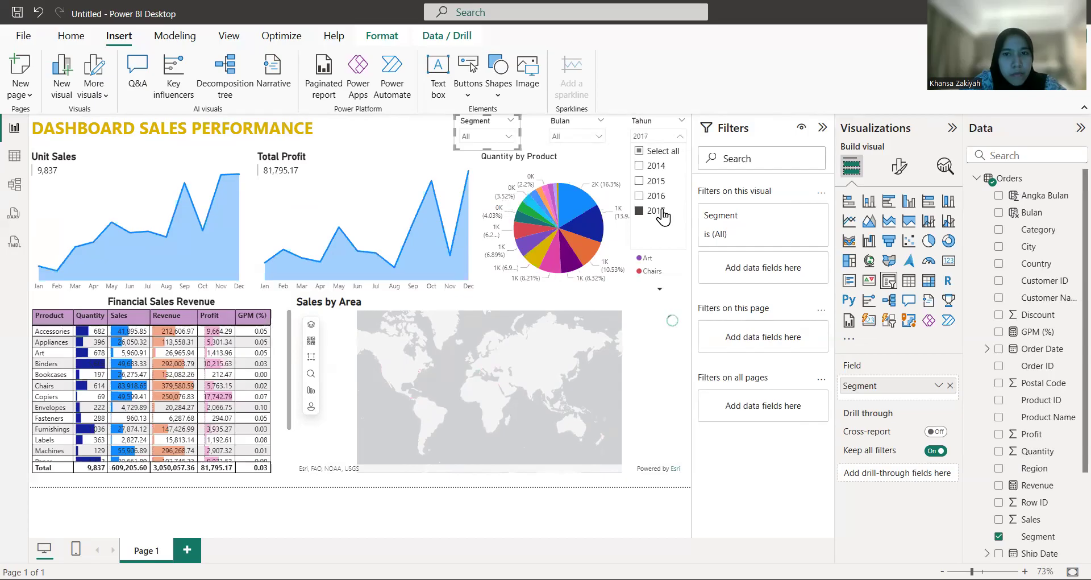
{"action": "left_click", "coordinate": [657, 152]}
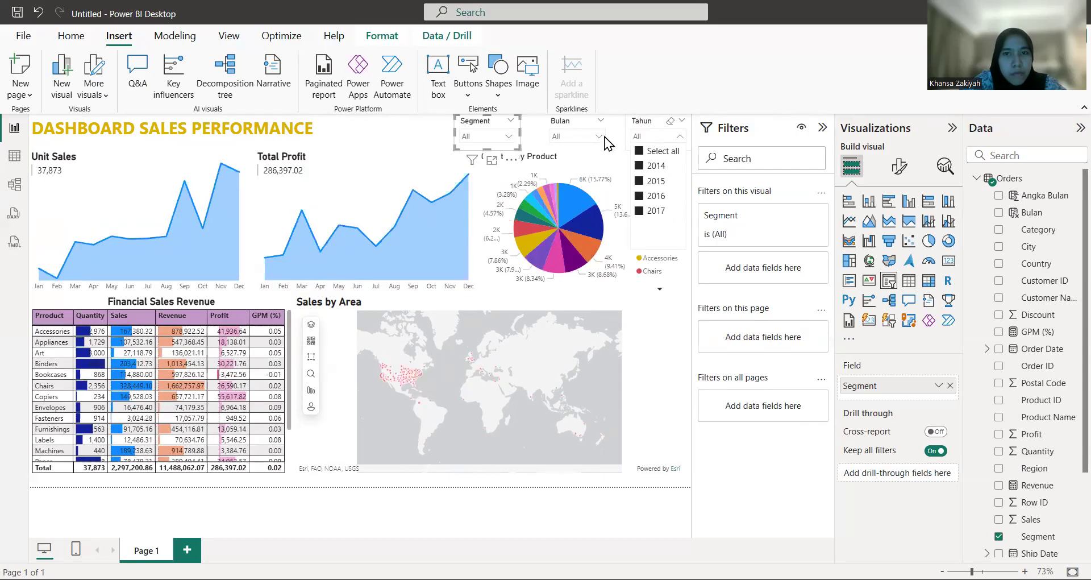
{"action": "left_click", "coordinate": [691, 104]}
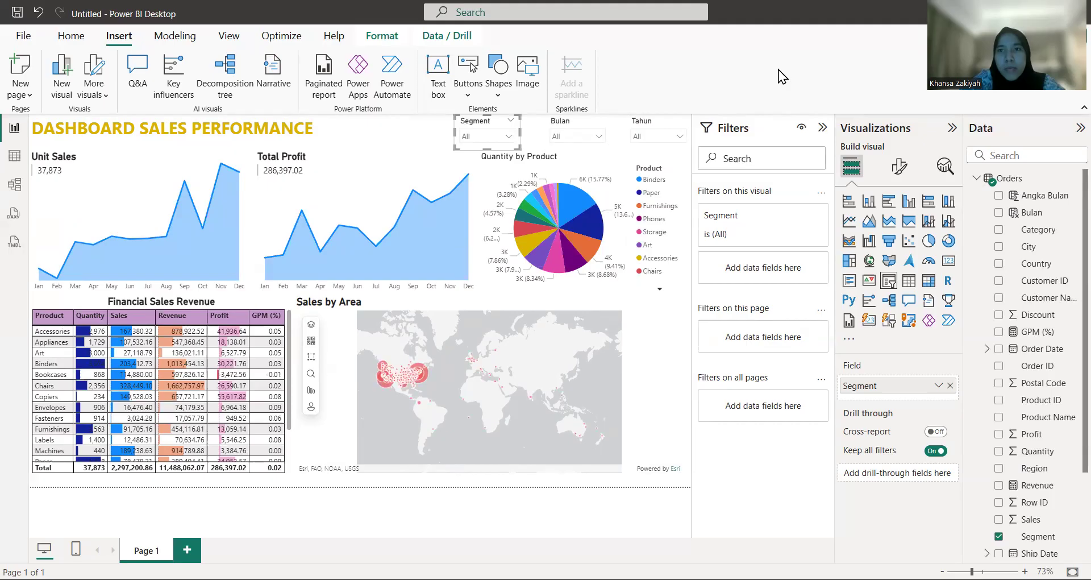